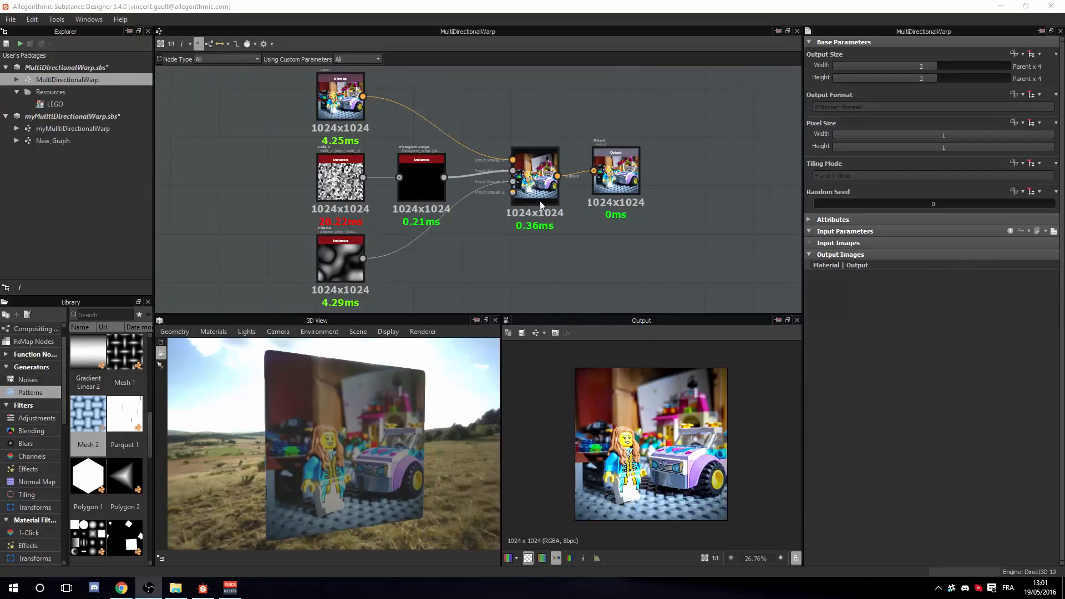
pyautogui.scroll(5, 540, 204)
pyautogui.scroll(-2, 513, 189)
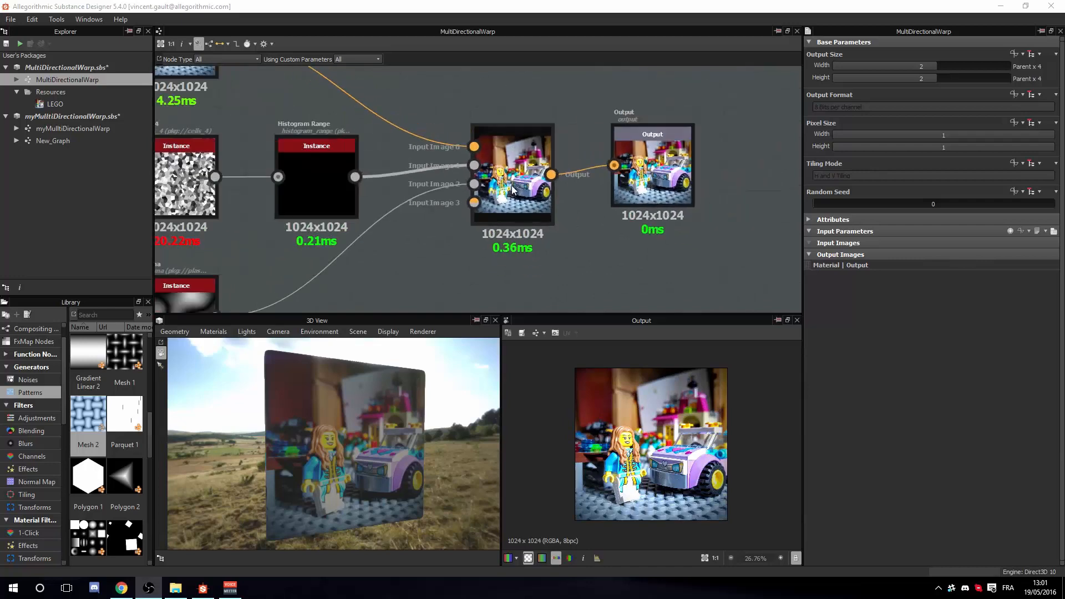
pyautogui.scroll(-2, 512, 189)
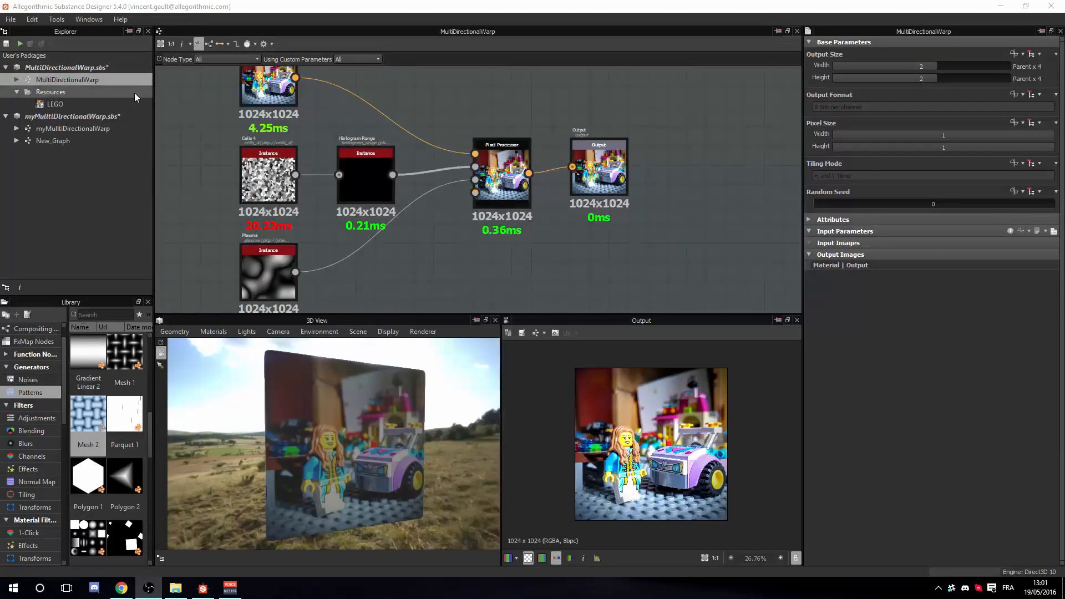
pyautogui.scroll(-2, 542, 166)
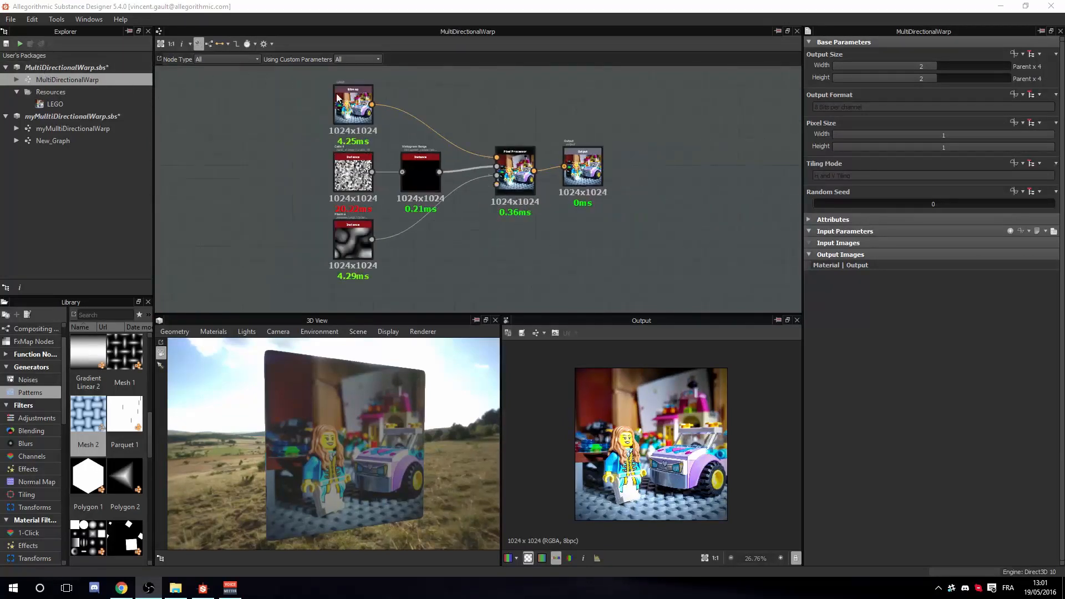
pyautogui.moveTo(547, 118); pyautogui.dragTo(554, 136, button='middle')
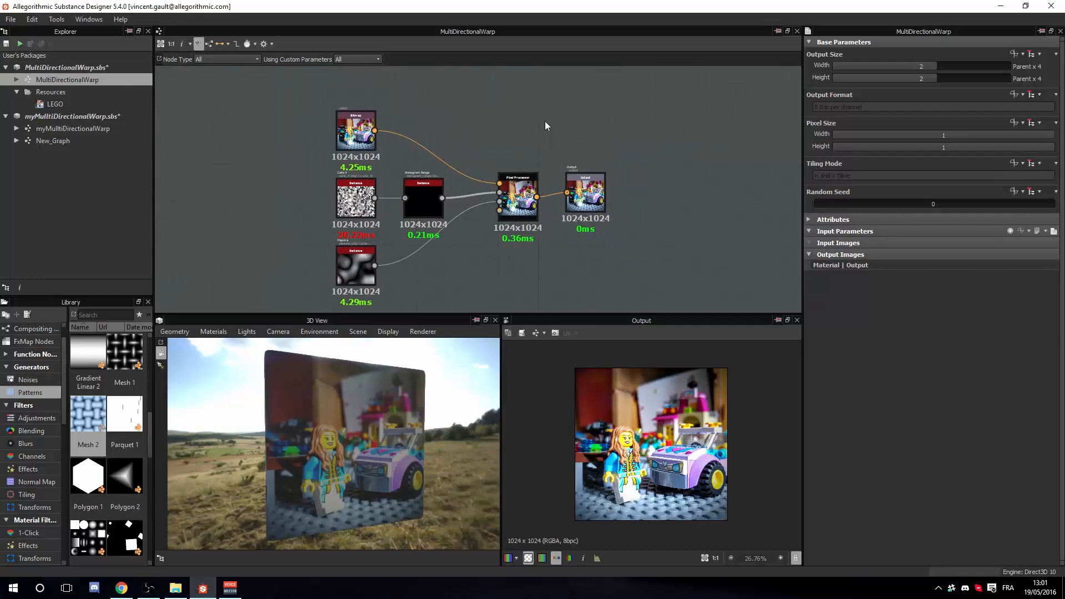
# Add a Directional Warp node above the Pixel Processor, with the LEGO bitmap as input and Cells 4 as intensity input
pyautogui.scroll(3, 530, 140)
pyautogui.press('space')
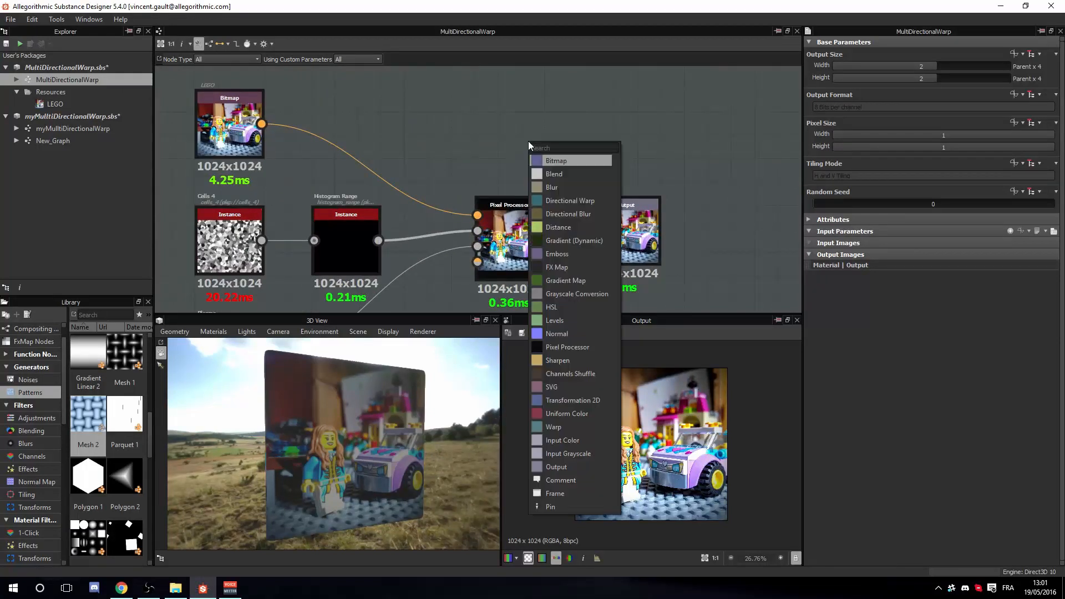
pyautogui.click(576, 201)
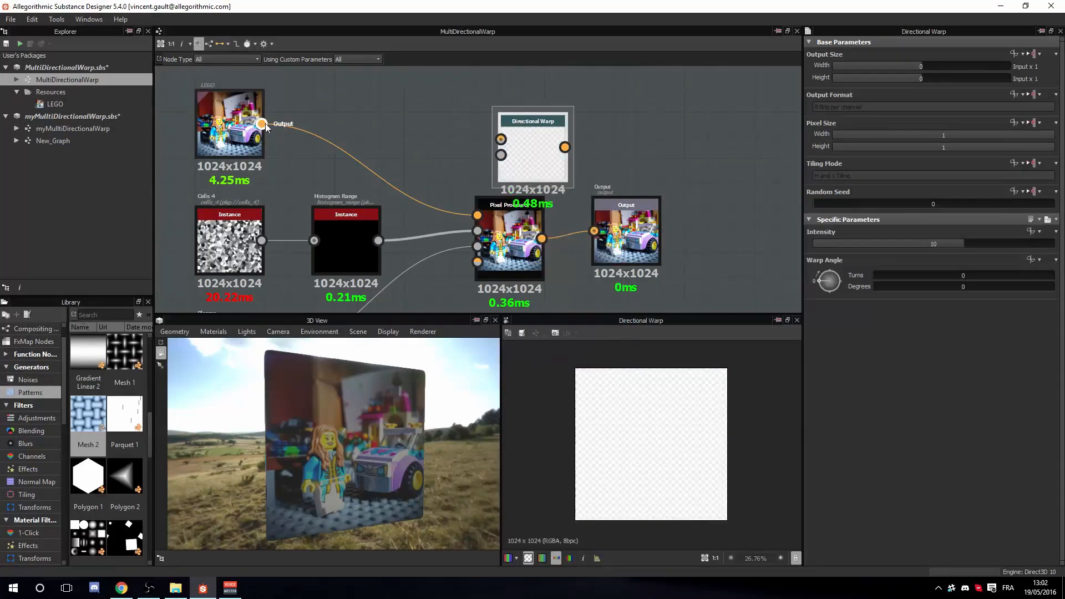
pyautogui.moveTo(261, 123); pyautogui.dragTo(543, 121)
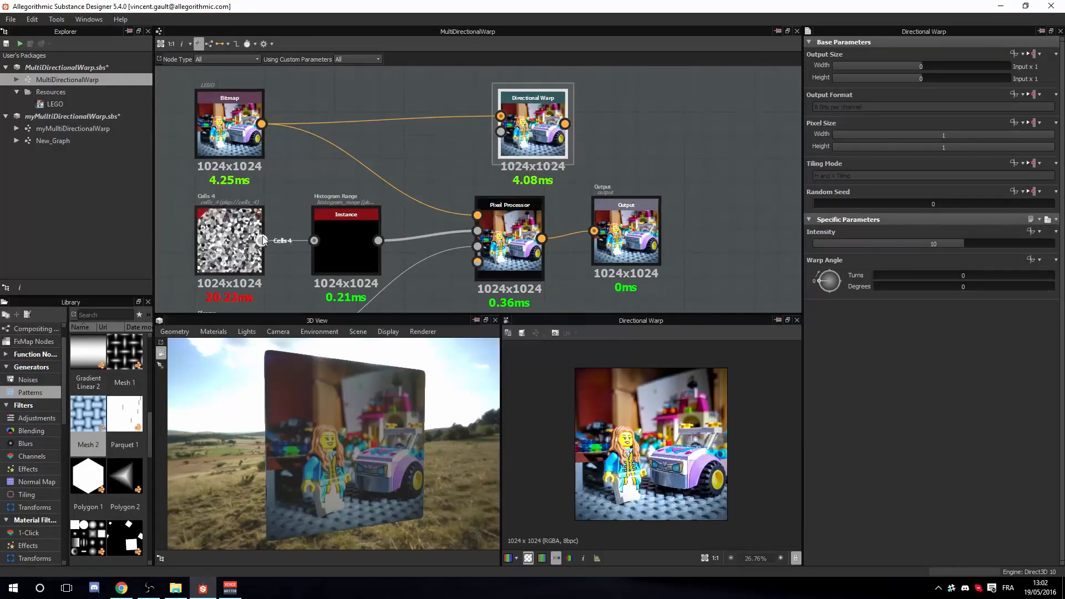
pyautogui.moveTo(262, 240); pyautogui.dragTo(500, 131)
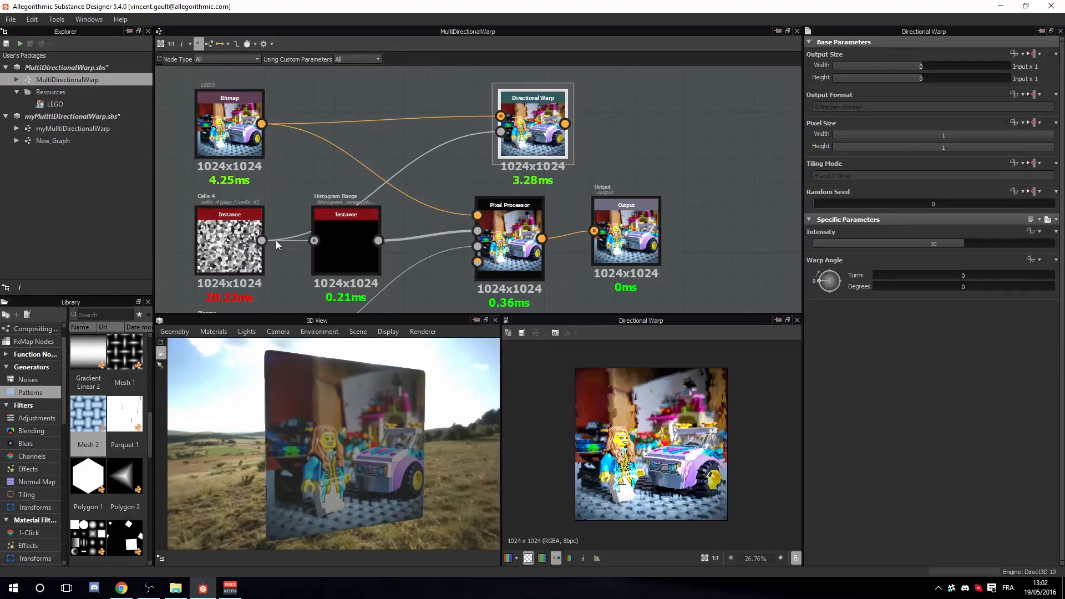
# Raise the Directional Warp node's intensity to about 15.04
pyautogui.moveTo(243, 235)
pyautogui.mouseDown()
pyautogui.moveTo(386, 176)
pyautogui.moveTo(234, 233)
pyautogui.mouseUp()
pyautogui.scroll(4, 234, 233)
pyautogui.scroll(-3, 508, 168)
pyautogui.scroll(-1, 496, 184)
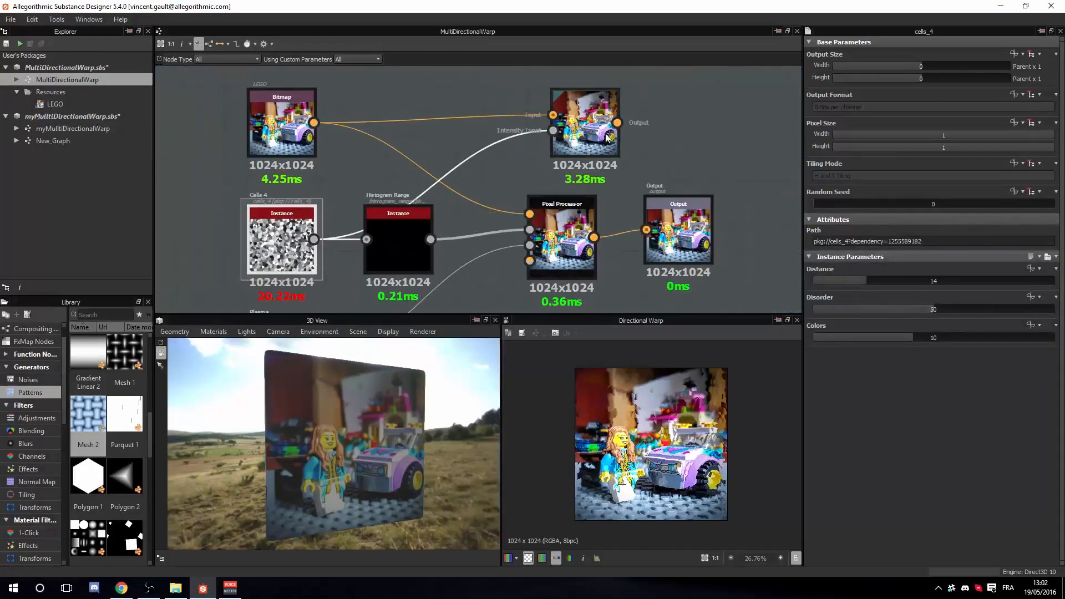
pyautogui.click(598, 150)
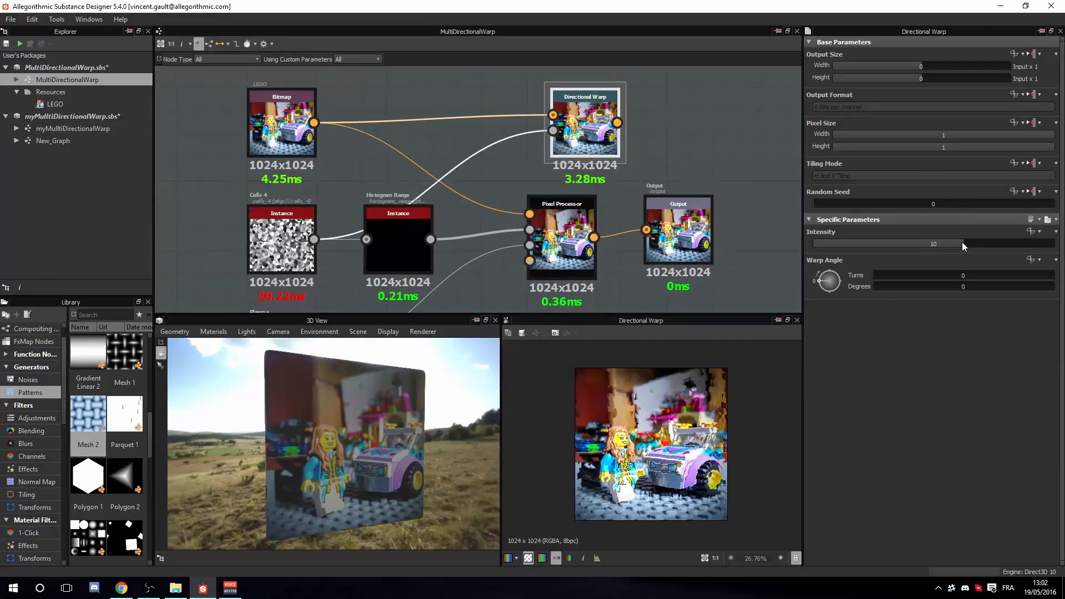
pyautogui.moveTo(961, 242); pyautogui.dragTo(1040, 244)
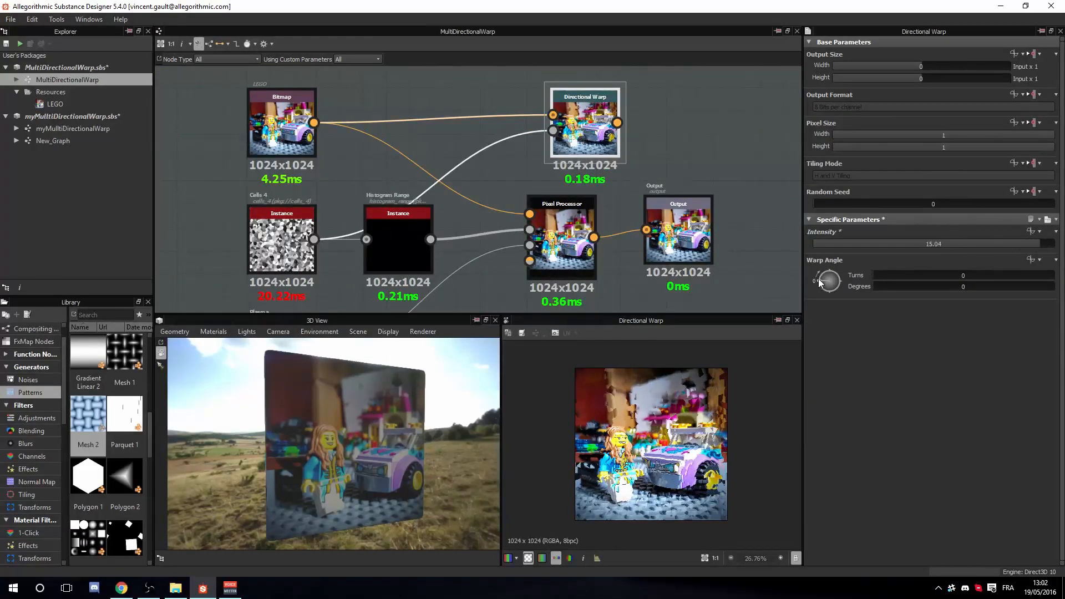
# Rotate the Directional Warp's warp angle through several directions, ending at about 203.9 degrees
pyautogui.moveTo(819, 280); pyautogui.dragTo(657, 177)
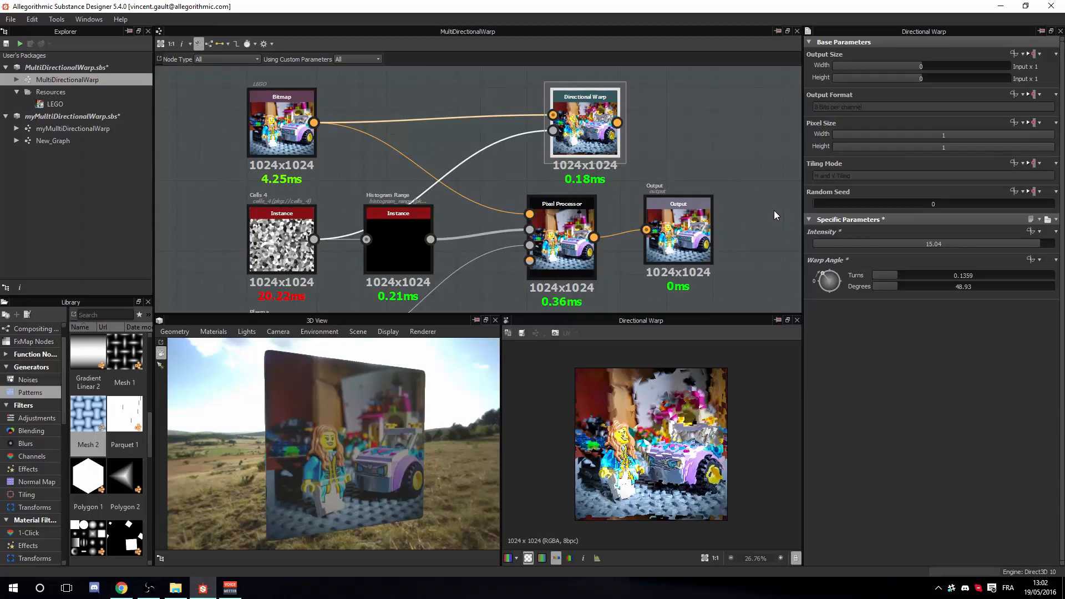
pyautogui.scroll(5, 696, 496)
pyautogui.scroll(-2, 707, 494)
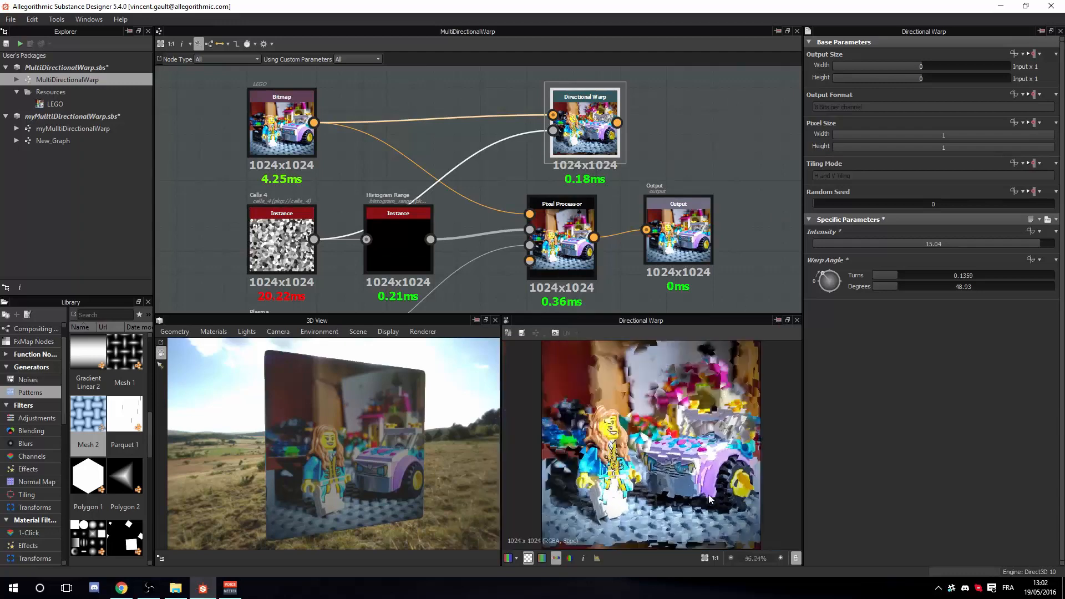
pyautogui.moveTo(824, 268); pyautogui.dragTo(864, 295)
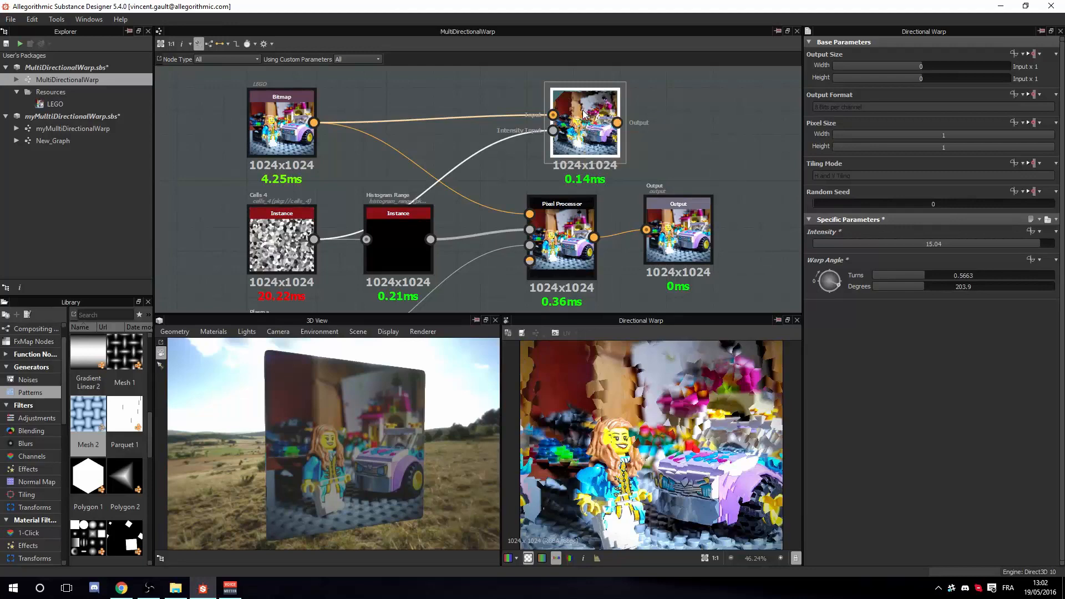
# Delete the Directional Warp node and preview the Pixel Processor's output in the 2D view
pyautogui.press('Delete')
pyautogui.doubleClick(561, 230)
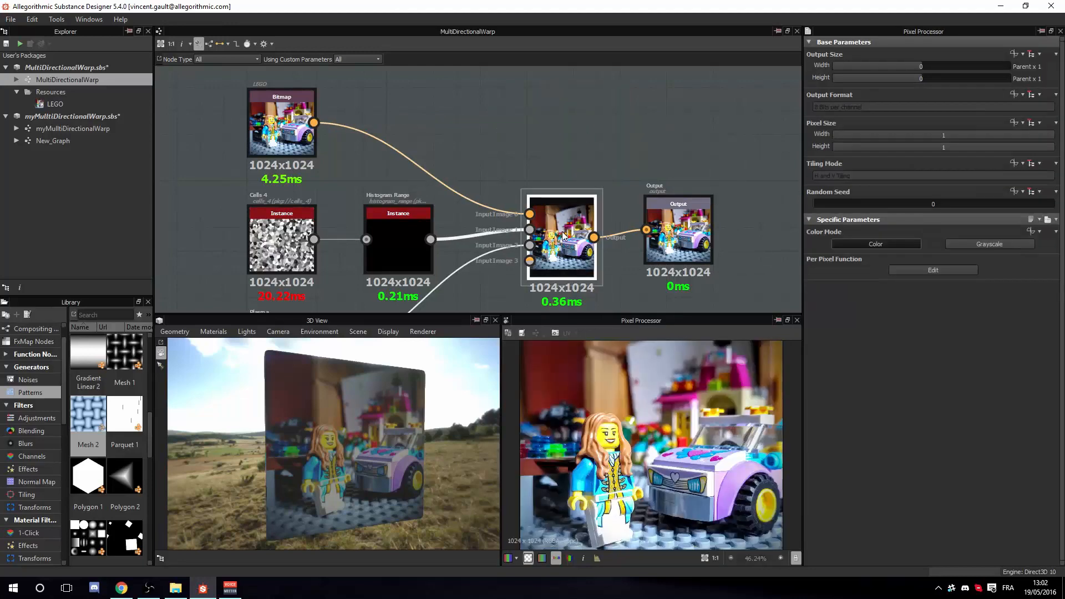
pyautogui.scroll(-1, 586, 263)
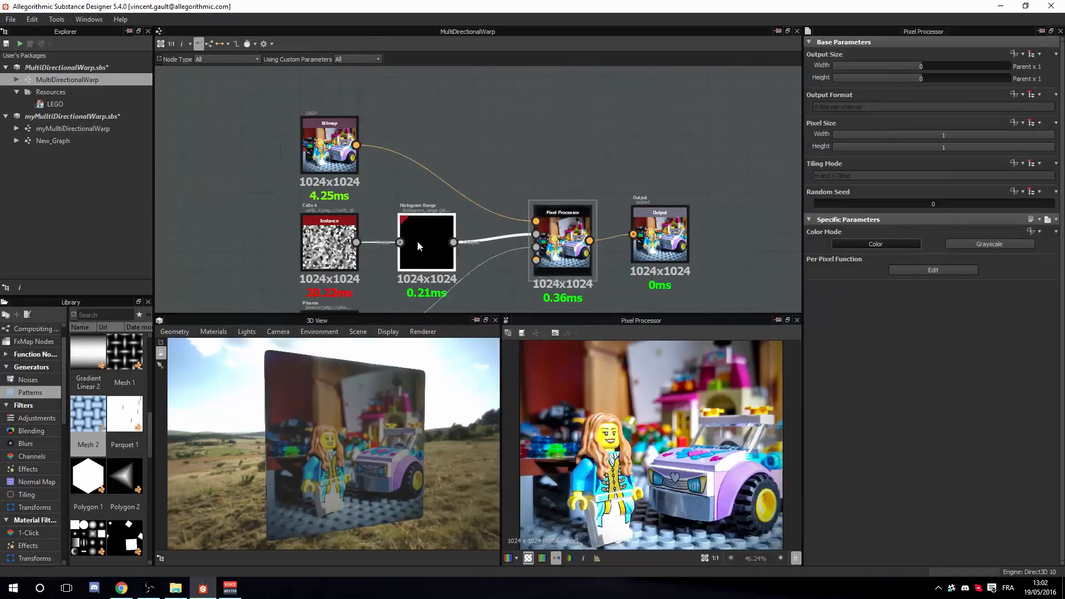
# Set the Histogram Range node's position to 0.03 to strengthen the Pixel Processor's warp
pyautogui.click(417, 240)
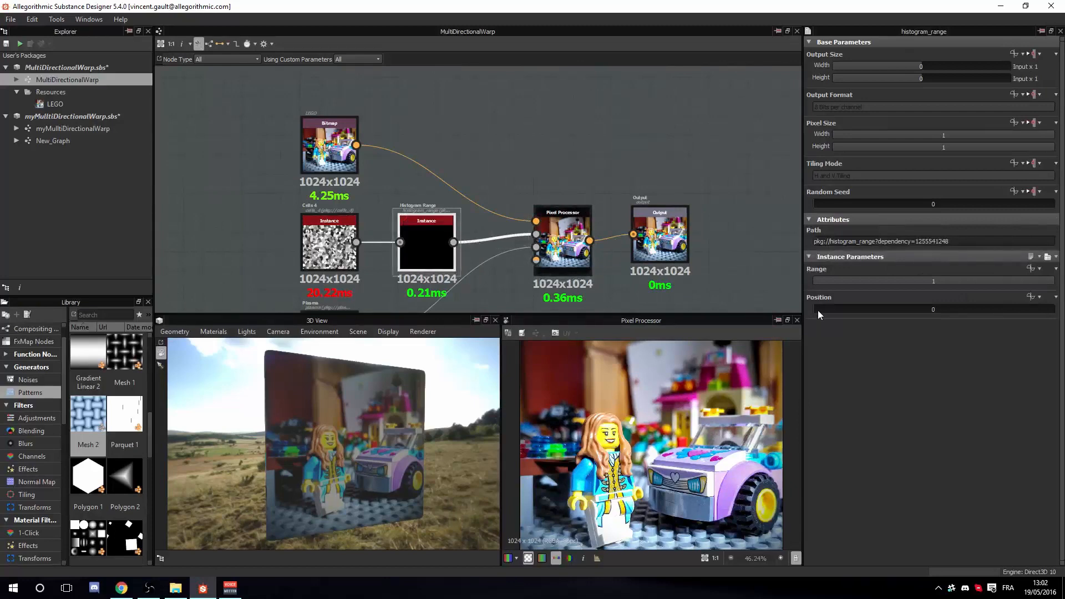
pyautogui.moveTo(815, 308)
pyautogui.mouseDown()
pyautogui.moveTo(854, 309)
pyautogui.moveTo(809, 314)
pyautogui.moveTo(820, 307)
pyautogui.mouseUp()
pyautogui.moveTo(524, 228); pyautogui.dragTo(586, 165, button='middle')
pyautogui.scroll(-1, 532, 158)
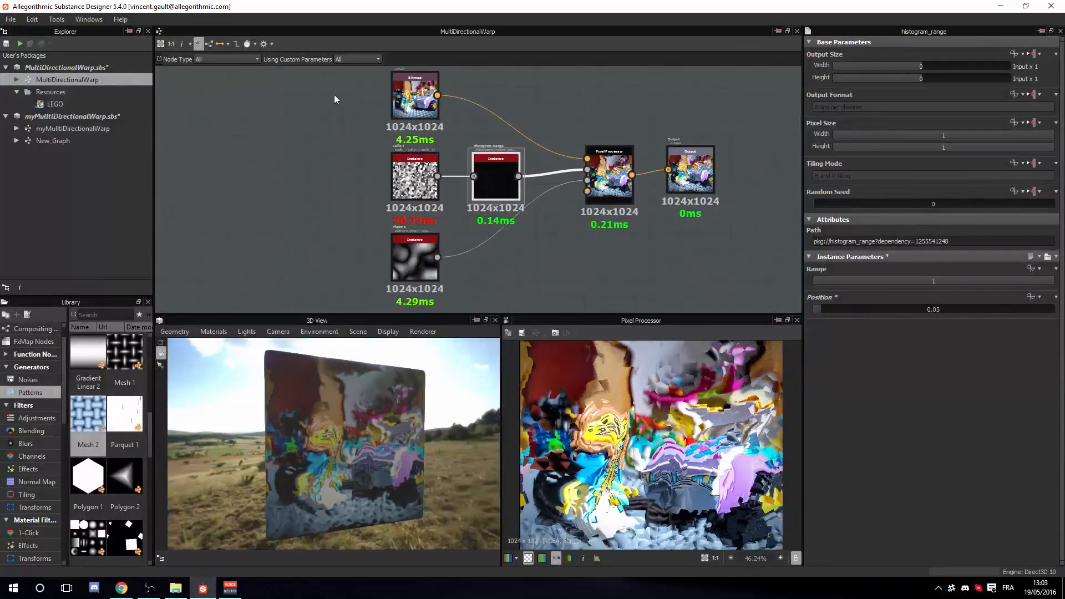
# Examine the LEGO bitmap node and preview the Cells 4 noise that drives the warp strength
pyautogui.scroll(-1, 334, 95)
pyautogui.moveTo(335, 94); pyautogui.dragTo(490, 164, button='middle')
pyautogui.scroll(5, 509, 177)
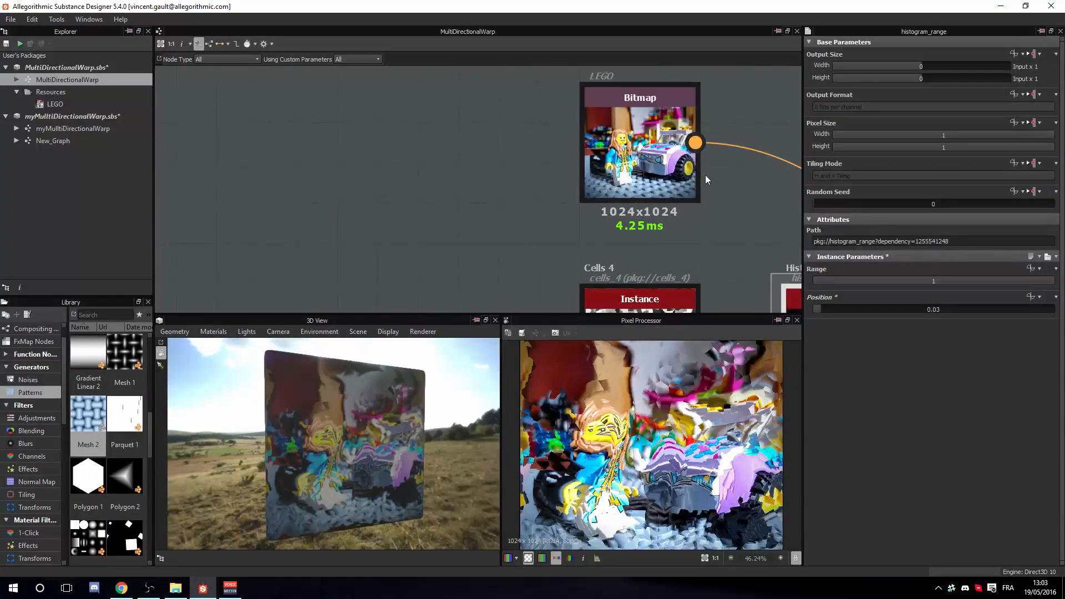
pyautogui.moveTo(705, 175); pyautogui.dragTo(598, 179, button='middle')
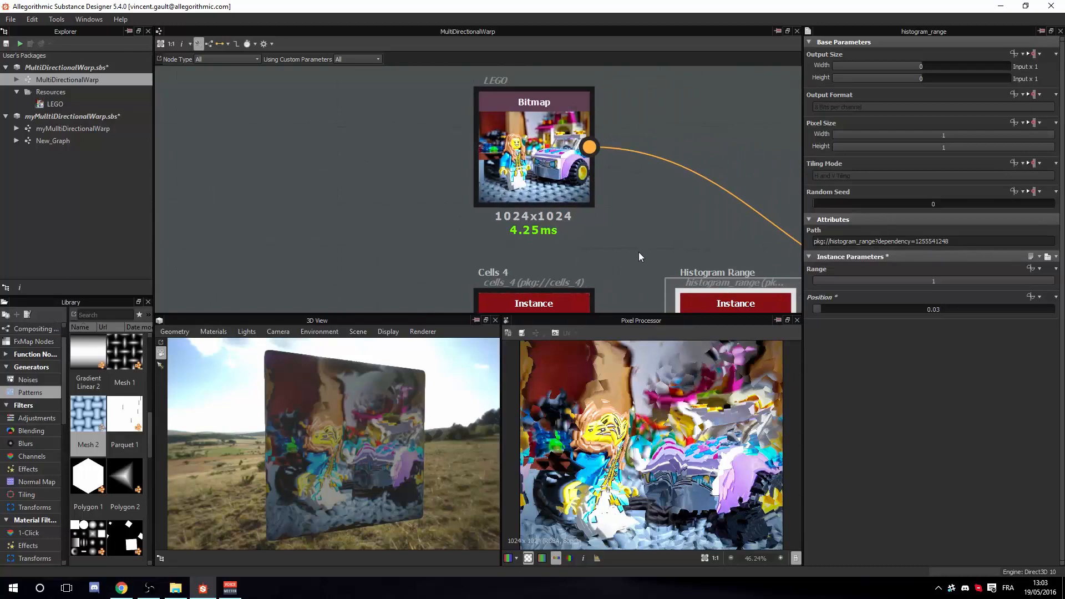
pyautogui.moveTo(637, 251); pyautogui.dragTo(593, 125, button='middle')
pyautogui.moveTo(600, 251); pyautogui.dragTo(612, 210, button='middle')
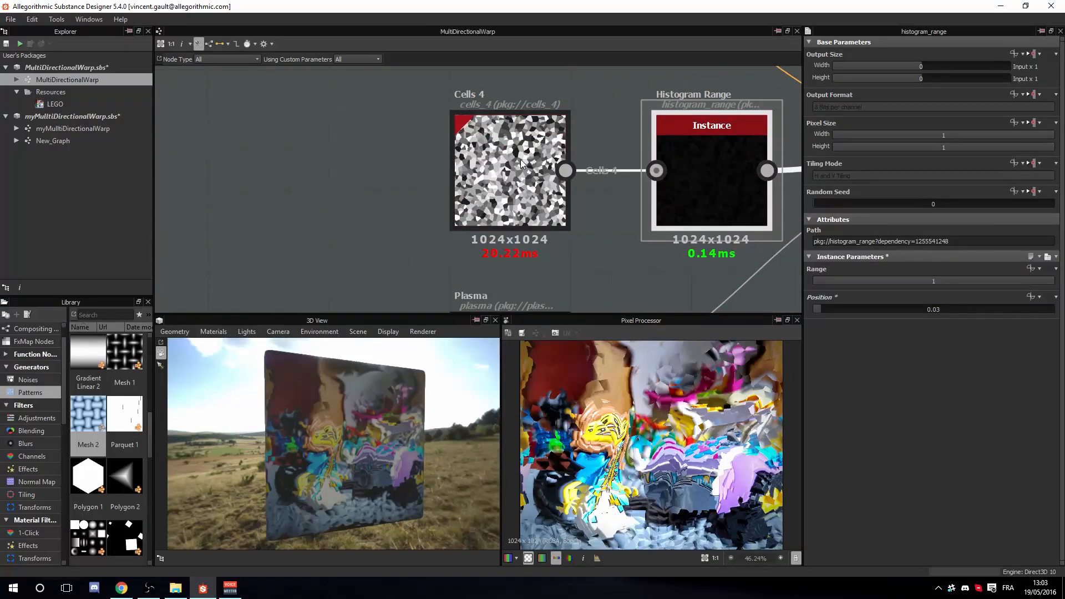
pyautogui.doubleClick(502, 161)
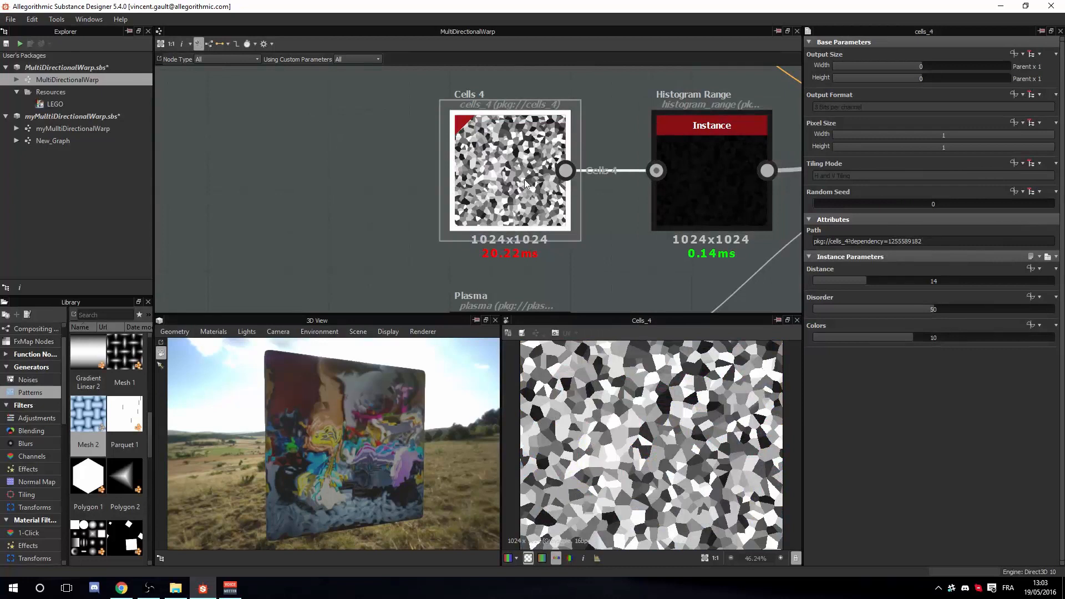
# Preview the Plasma noise feeding the Pixel Processor's third image input
pyautogui.scroll(-2, 621, 271)
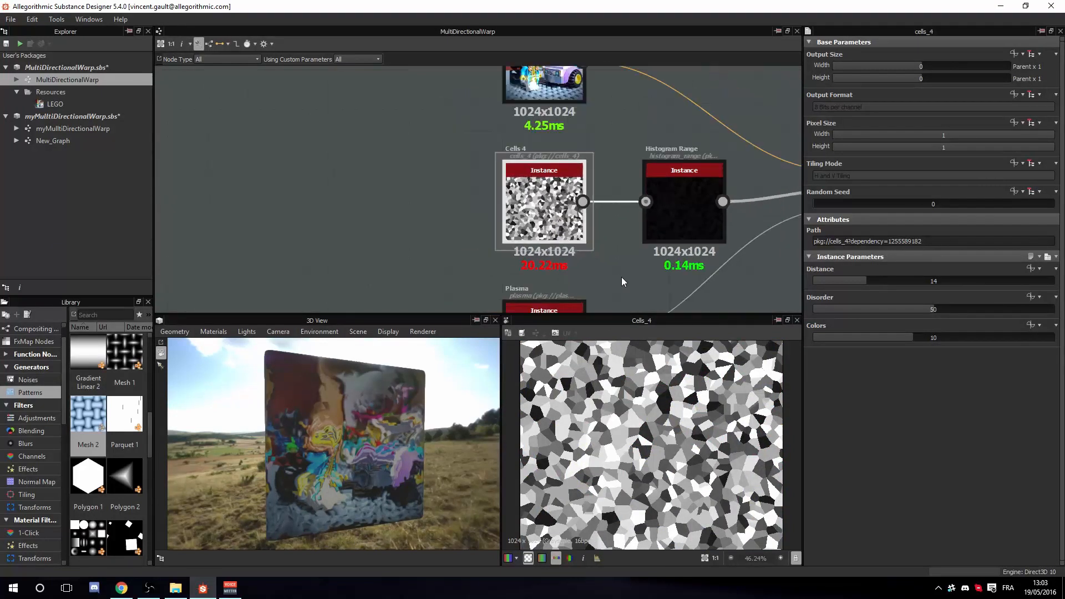
pyautogui.moveTo(621, 277); pyautogui.dragTo(619, 155, button='middle')
pyautogui.scroll(3, 537, 218)
pyautogui.scroll(-1, 538, 218)
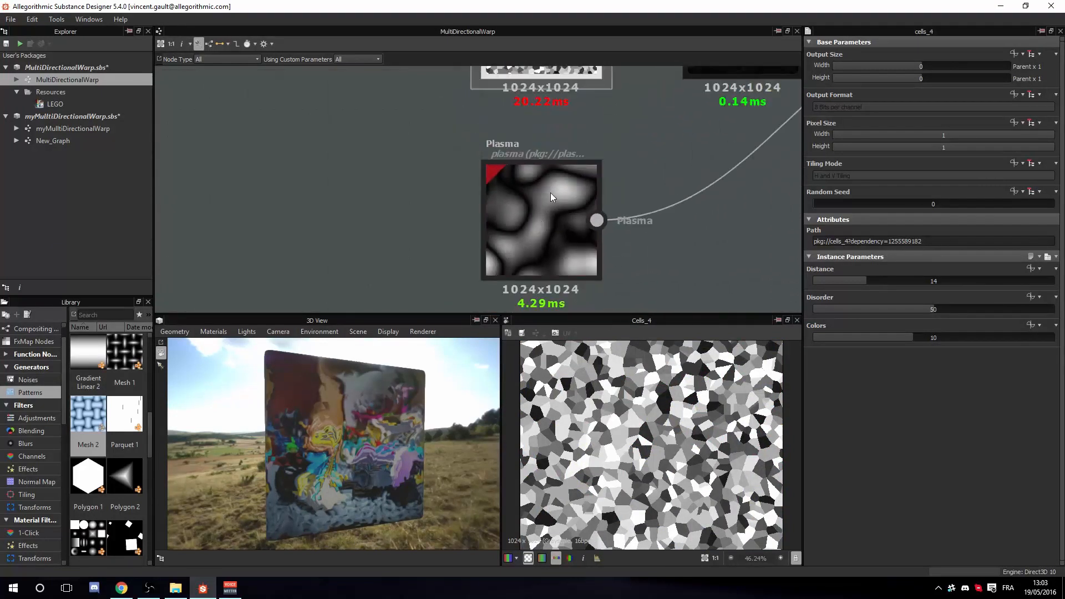
pyautogui.scroll(-1, 557, 189)
pyautogui.scroll(2, 532, 195)
pyautogui.doubleClick(545, 201)
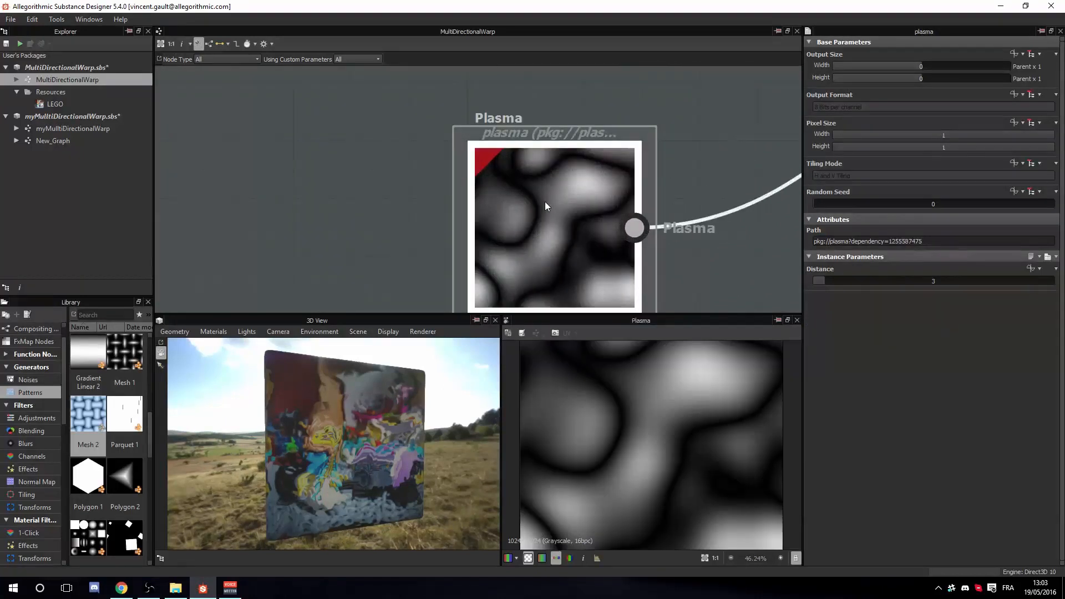
# Compare the Cells 4 and Plasma noise patterns by previewing each one again
pyautogui.scroll(-2, 645, 251)
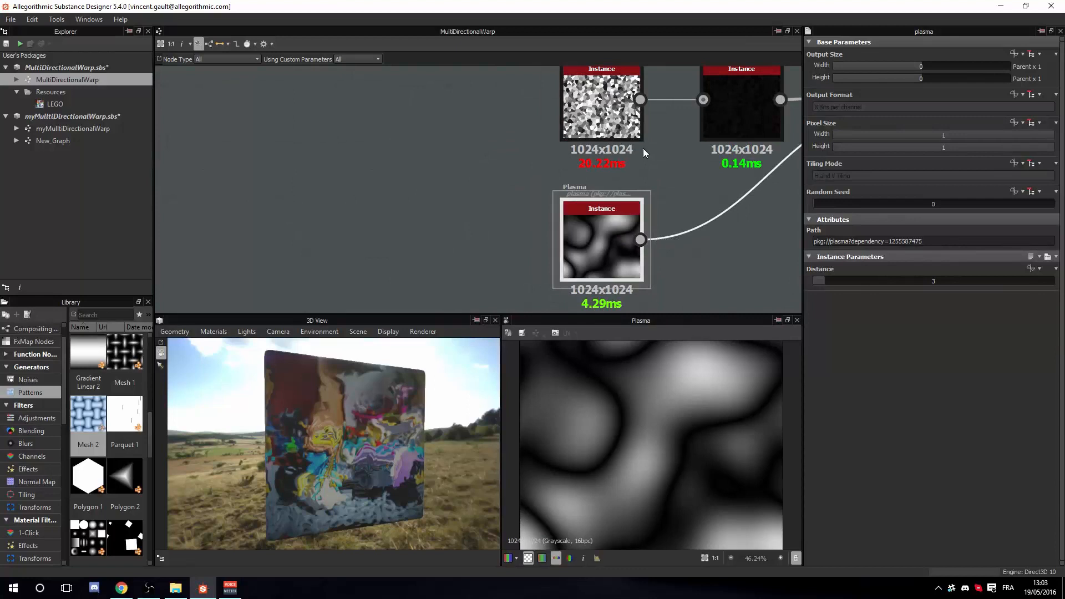
pyautogui.moveTo(643, 148); pyautogui.dragTo(653, 181, button='middle')
pyautogui.scroll(-1, 653, 181)
pyautogui.click(619, 141)
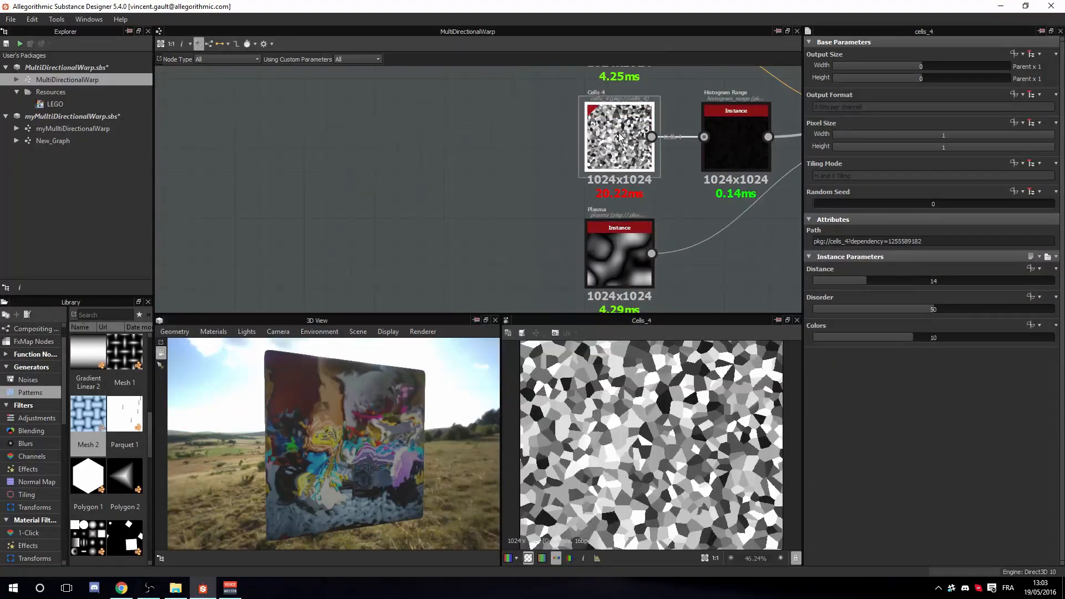
pyautogui.click(620, 245)
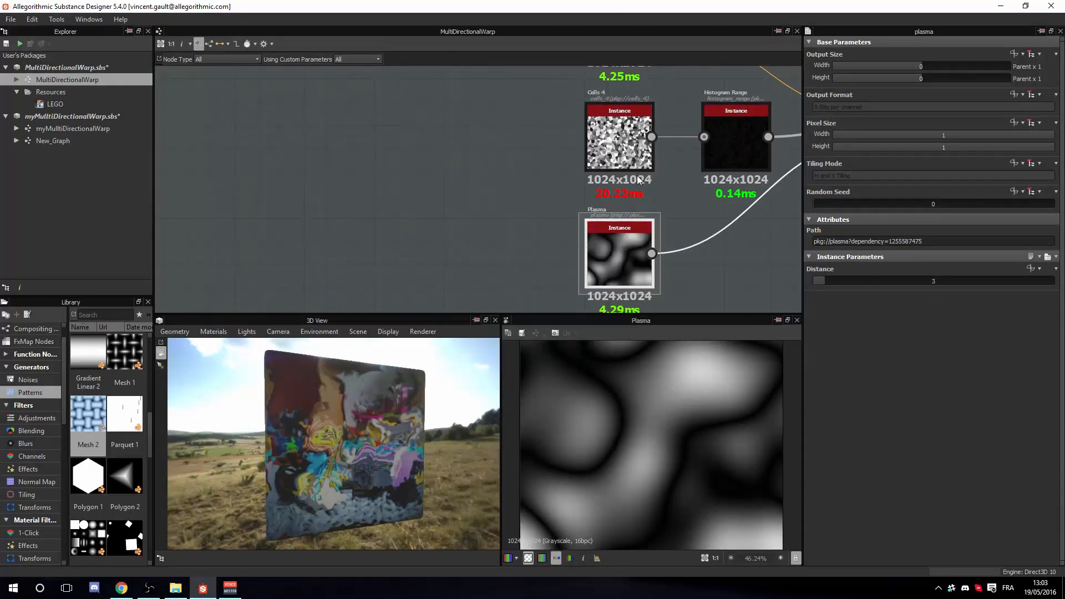
# Preview the LEGO bitmap at a size that shows the whole source image
pyautogui.moveTo(639, 177); pyautogui.dragTo(611, 310, button='middle')
pyautogui.click(577, 165)
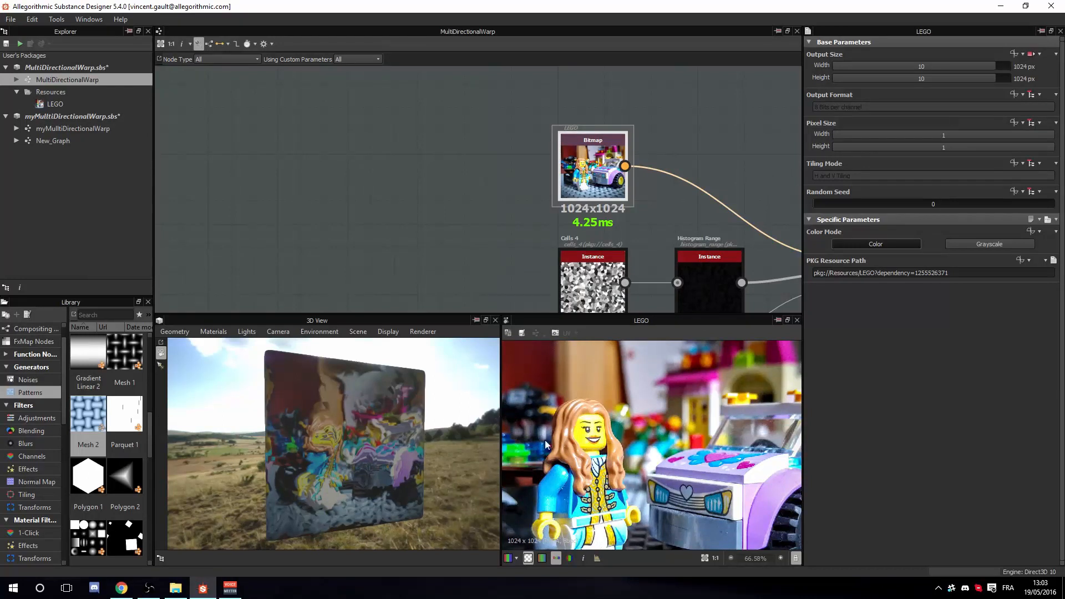
pyautogui.scroll(-1, 595, 415)
pyautogui.scroll(-2, 599, 413)
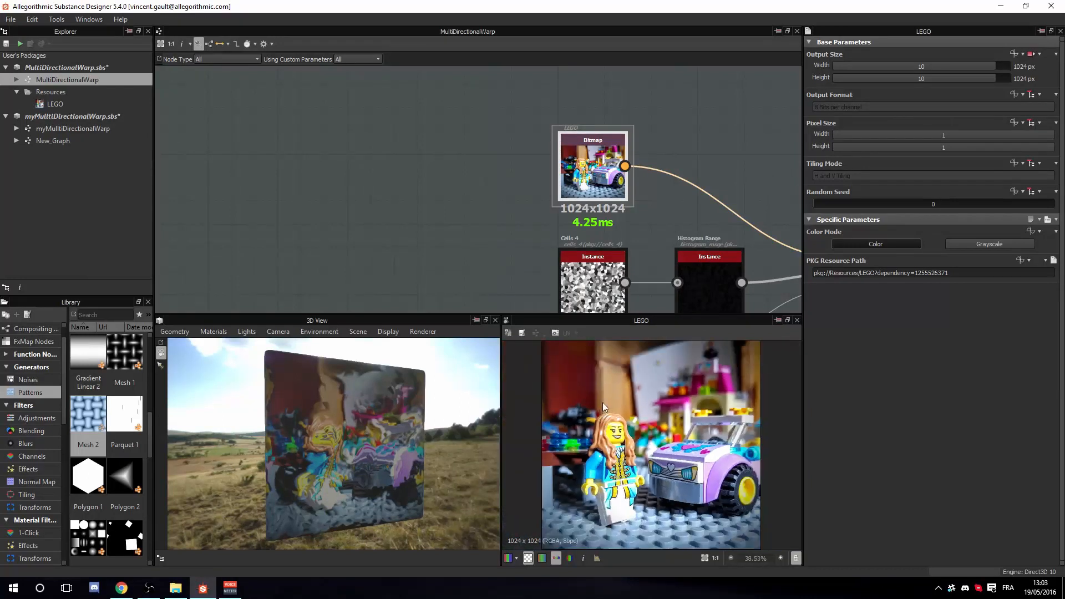
pyautogui.scroll(-3, 492, 208)
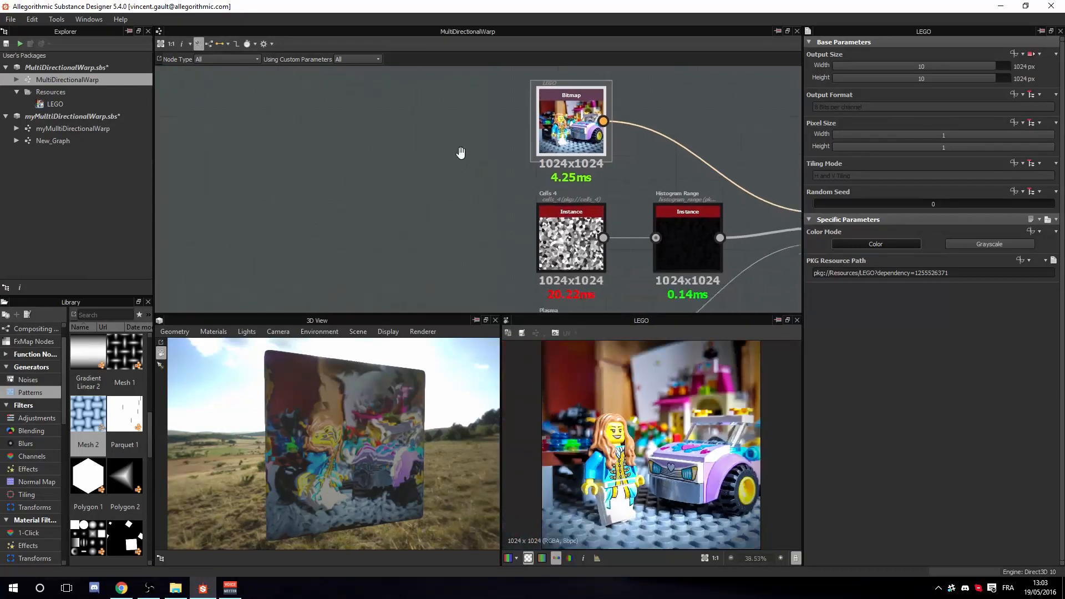
# Open the Pixel Processor's per pixel function graph to examine how the multi-directional warp is built
pyautogui.scroll(3, 653, 188)
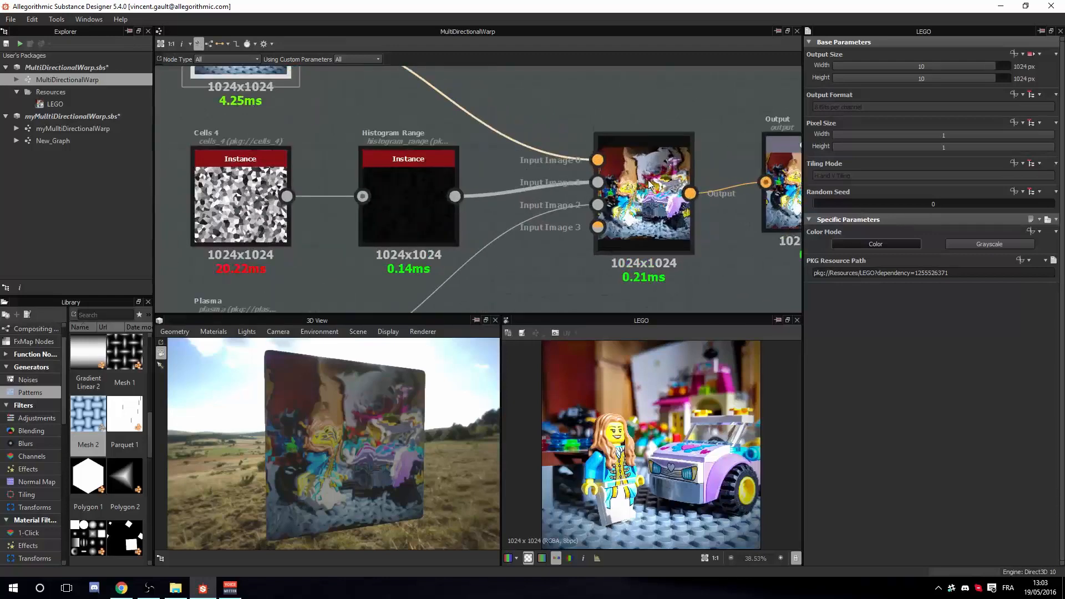
pyautogui.click(648, 188)
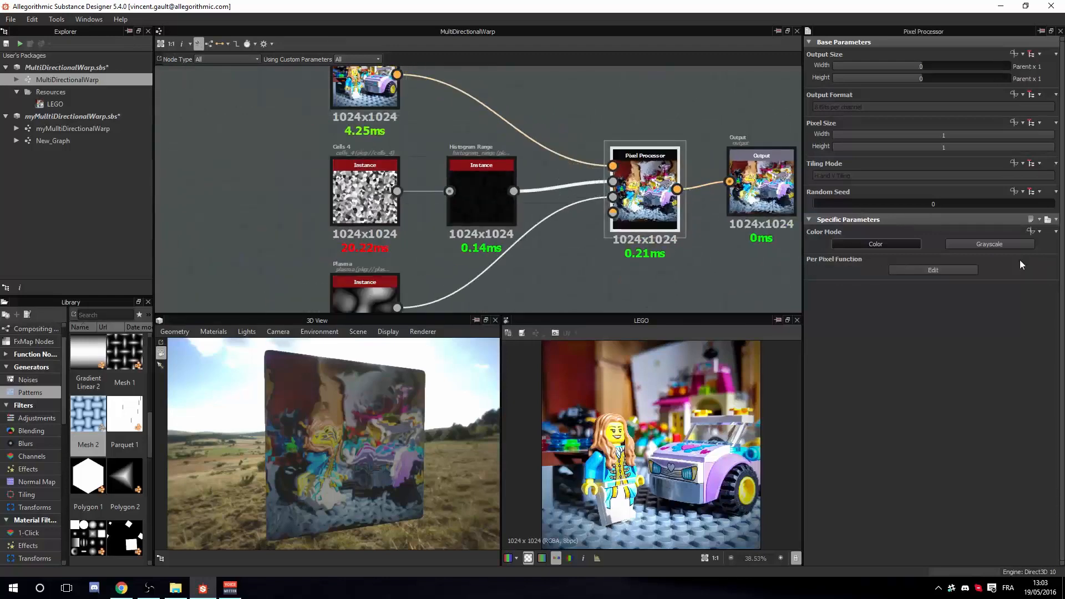
pyautogui.click(949, 271)
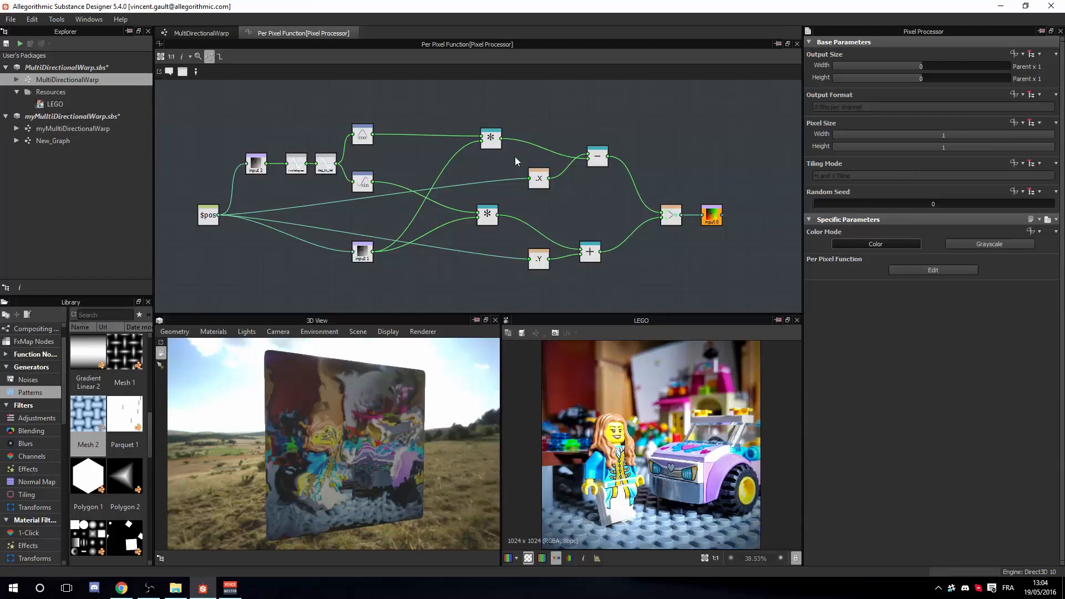
# Open the myMulltiDirectionalWarp graph from the second package
pyautogui.doubleClick(69, 129)
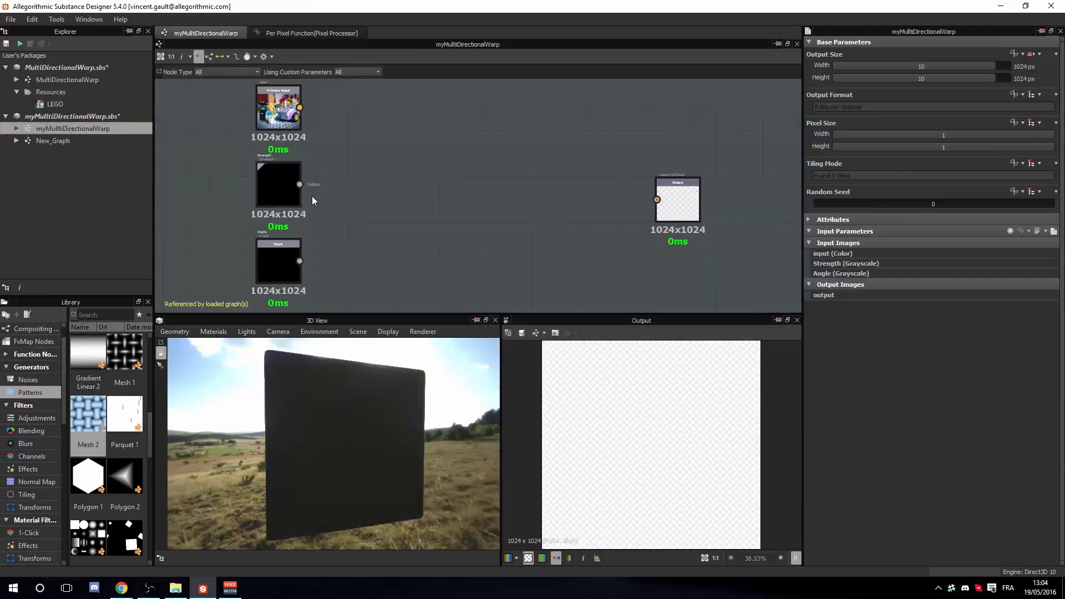
# Examine the graph's input nodes and preview the LEGO image assigned to the primary colour input
pyautogui.scroll(-3, 528, 228)
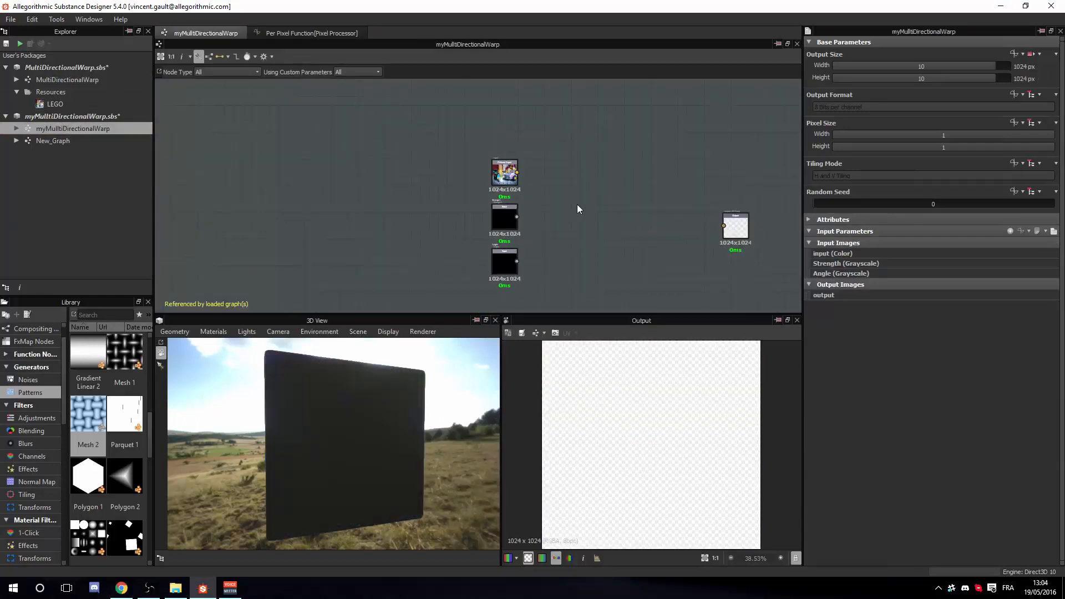
pyautogui.moveTo(576, 204); pyautogui.dragTo(625, 186, button='middle')
pyautogui.scroll(5, 625, 185)
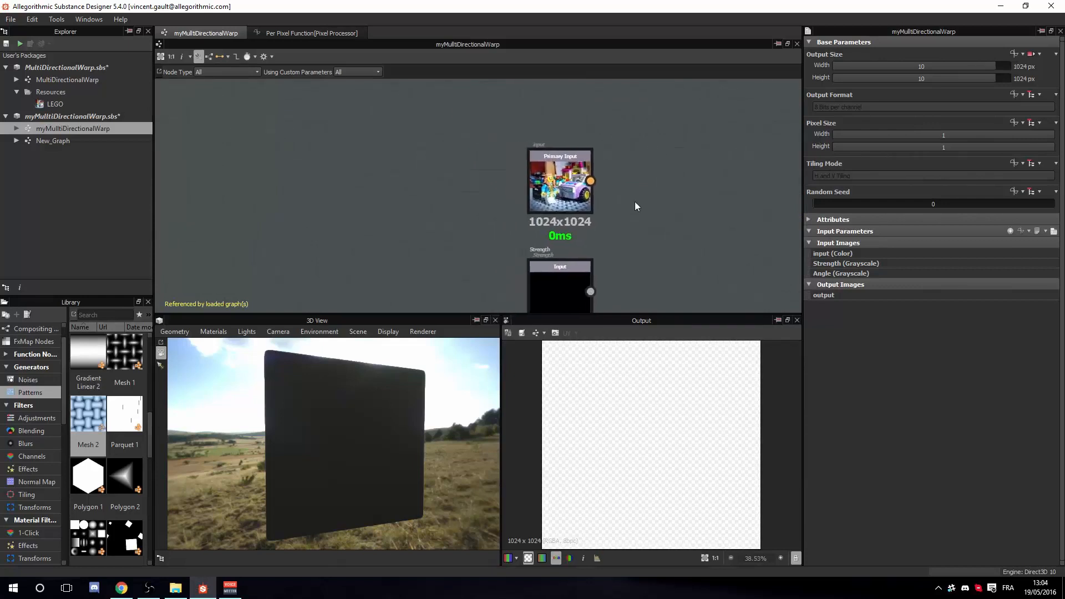
pyautogui.scroll(-2, 636, 207)
pyautogui.scroll(-4, 661, 240)
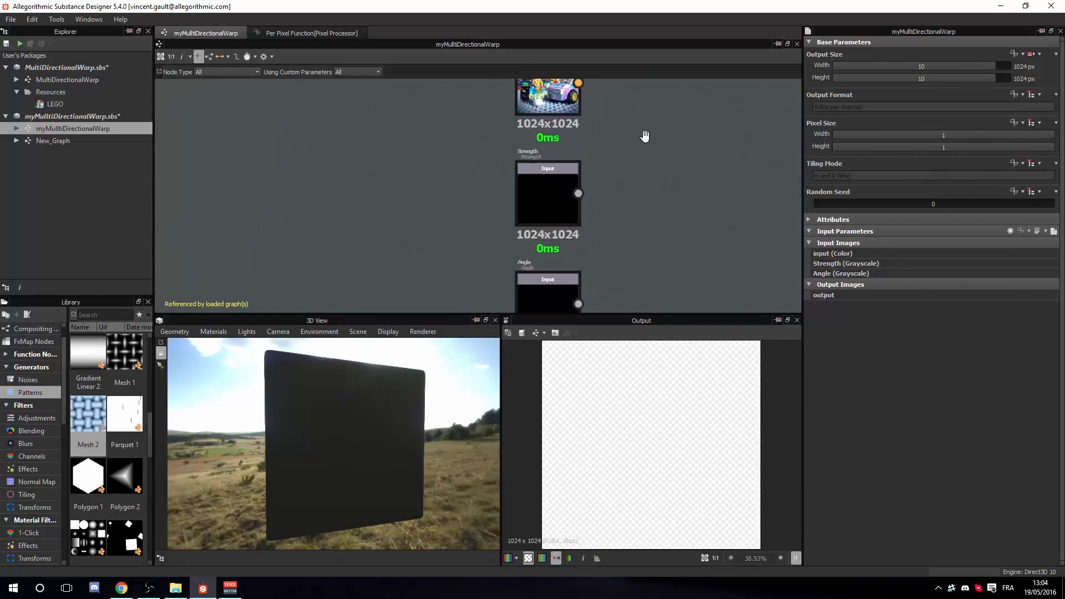
pyautogui.scroll(4, 656, 221)
pyautogui.scroll(3, 582, 169)
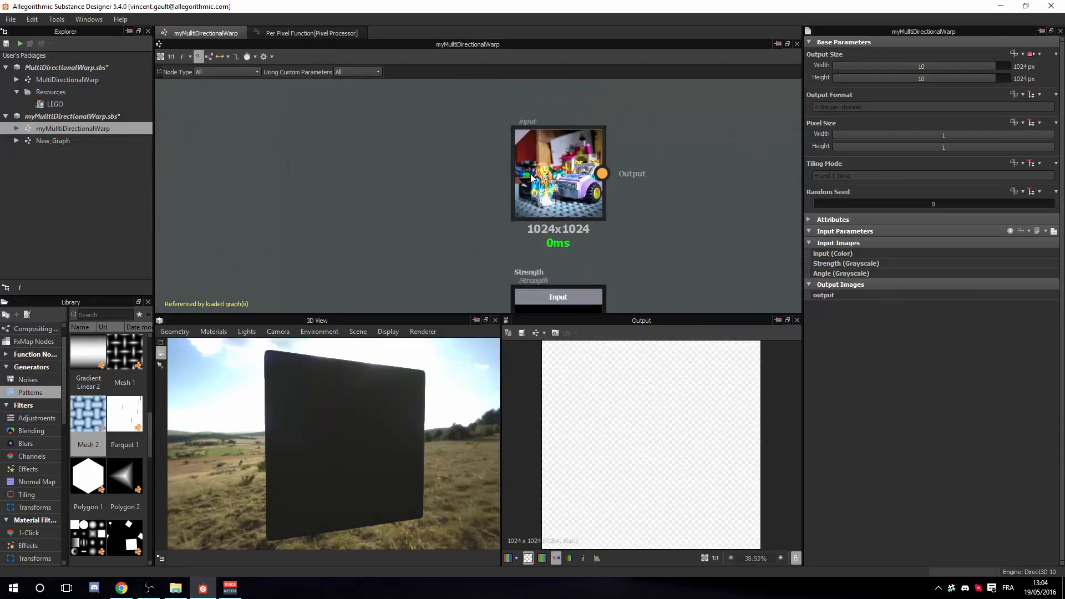
pyautogui.click(72, 104)
pyautogui.click(588, 183)
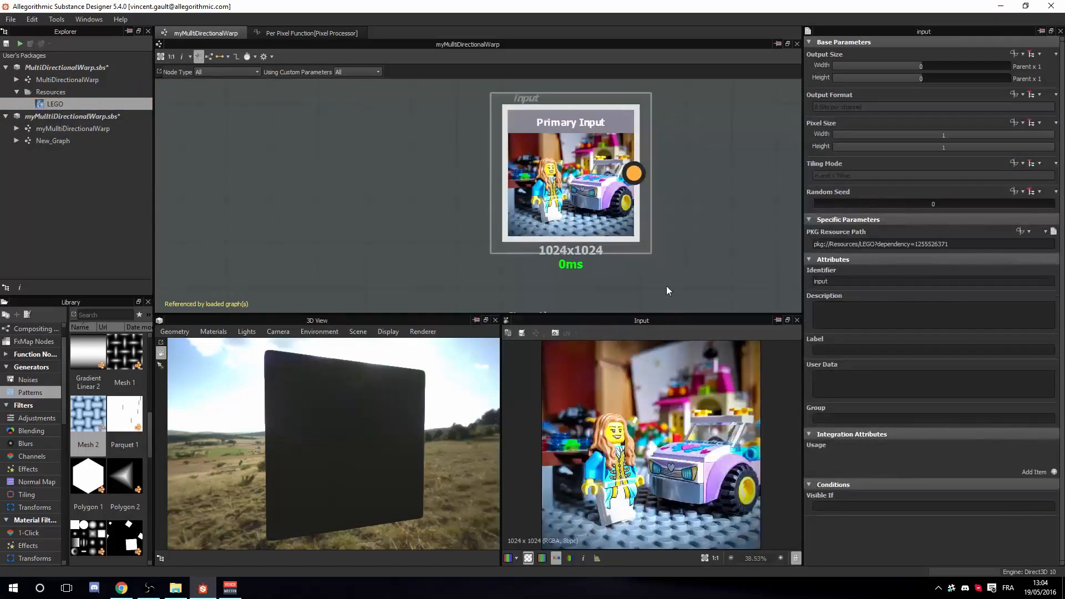
# Move the Strength and Angle input nodes together away from the primary input to free the space beneath it
pyautogui.scroll(-3, 660, 221)
pyautogui.moveTo(698, 265); pyautogui.dragTo(617, 97, button='middle')
pyautogui.scroll(-2, 586, 172)
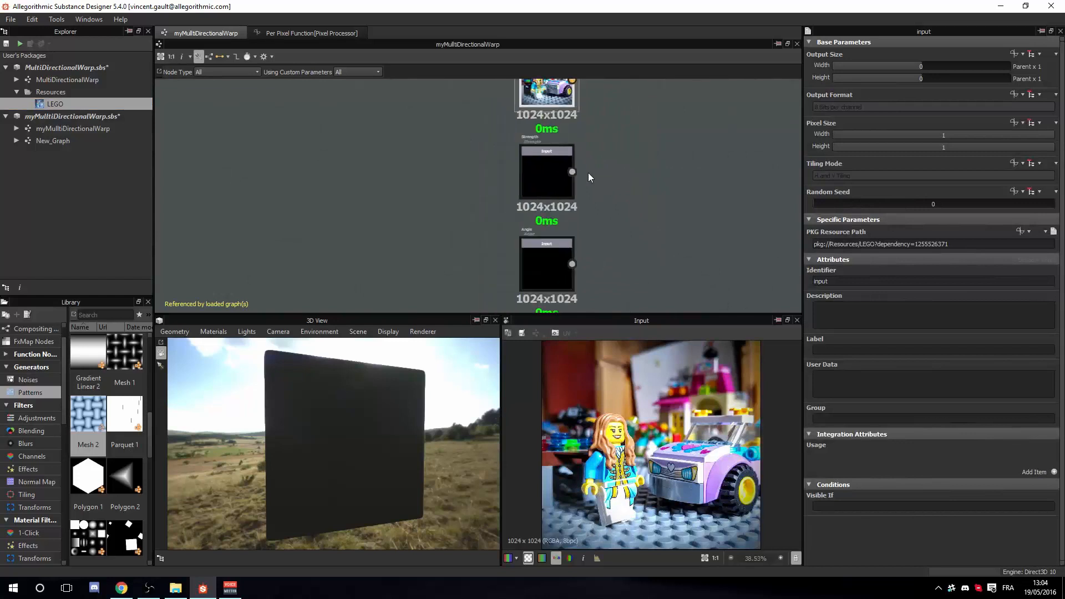
pyautogui.scroll(4, 577, 165)
pyautogui.scroll(-2, 506, 121)
pyautogui.scroll(-3, 524, 205)
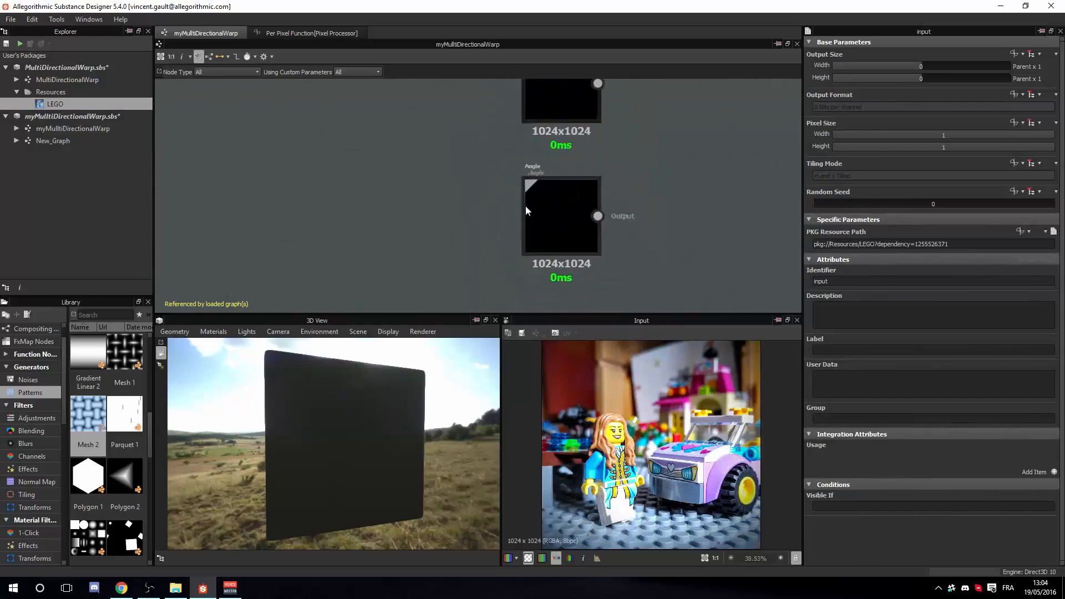
pyautogui.scroll(-2, 620, 178)
pyautogui.moveTo(633, 162); pyautogui.dragTo(280, 239)
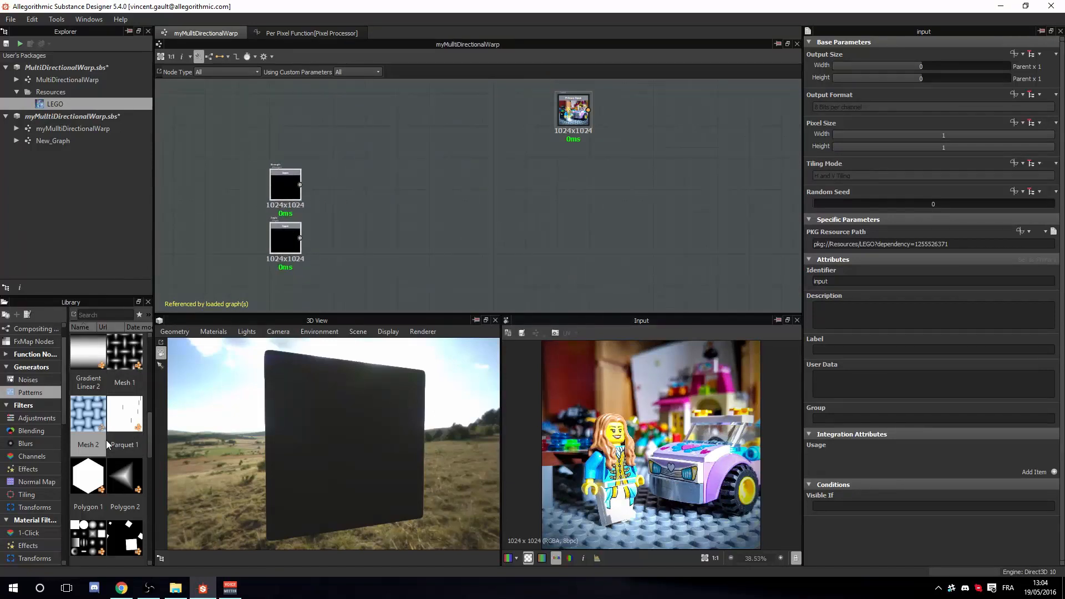
# Add a Cells 4 noise with Distance 8 and place it directly below the primary input node
pyautogui.scroll(5, 91, 430)
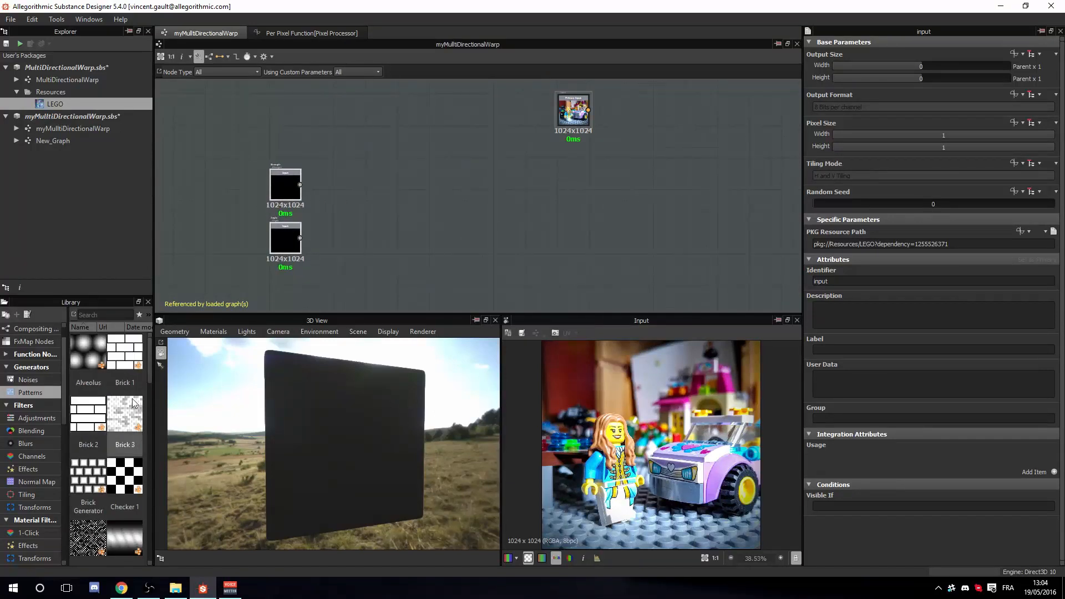
pyautogui.press('space')
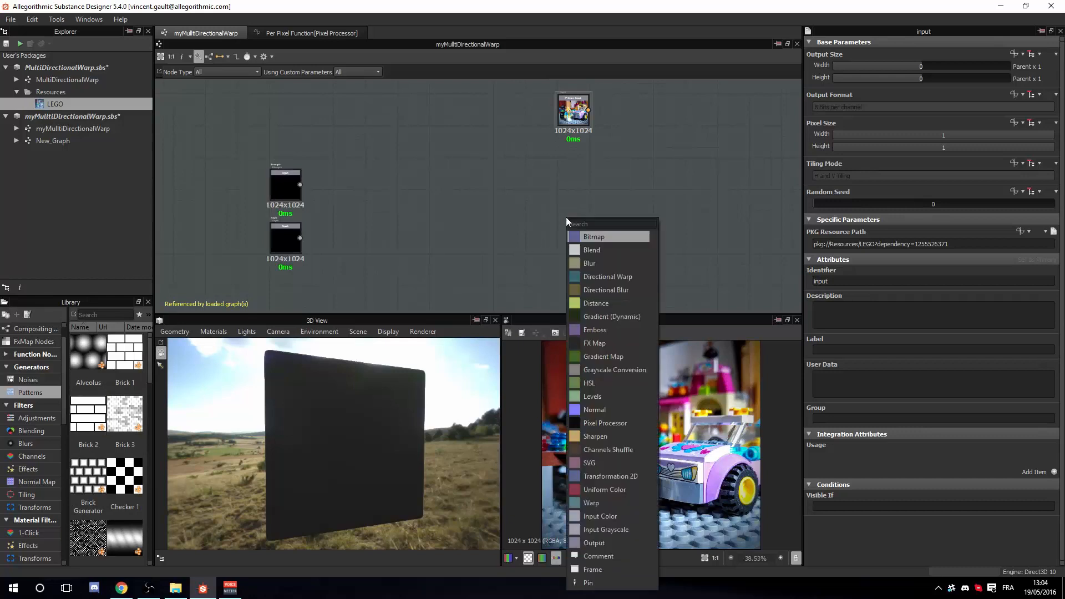
pyautogui.write('ce')
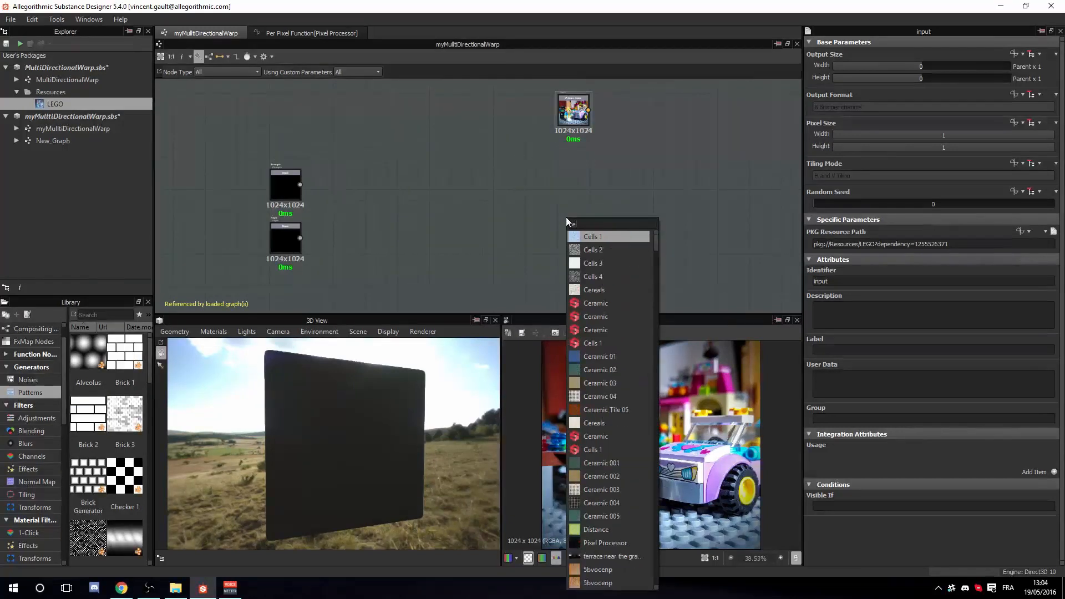
pyautogui.click(594, 276)
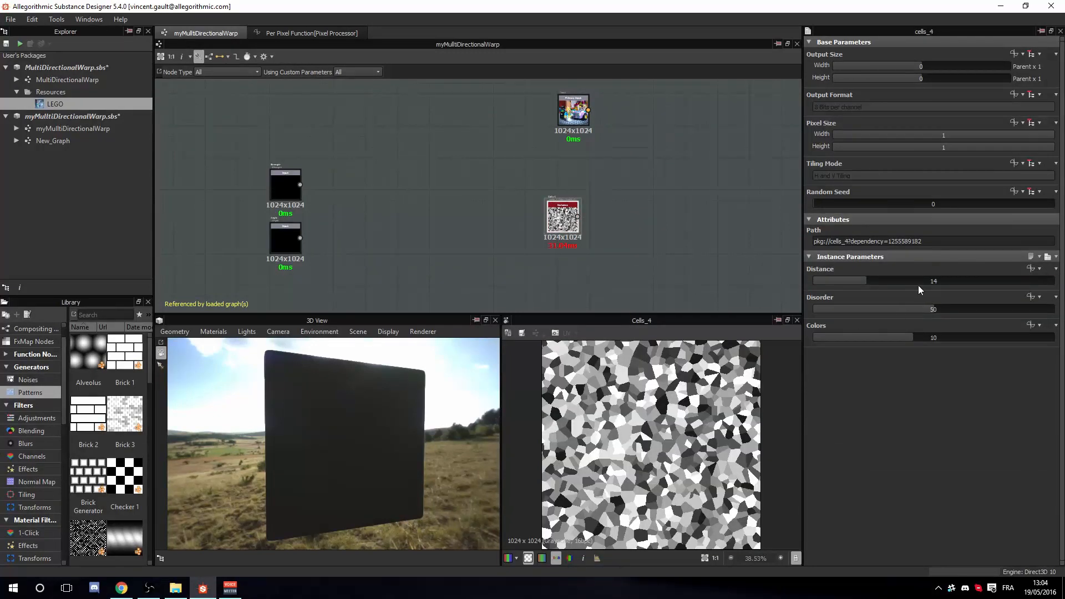
pyautogui.moveTo(866, 280); pyautogui.dragTo(842, 284)
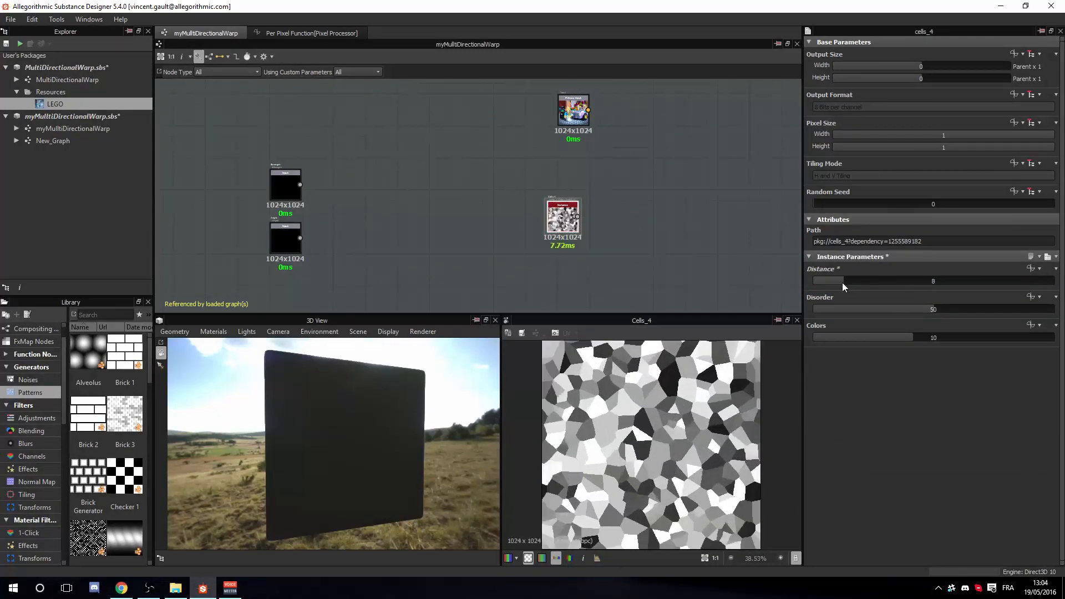
pyautogui.moveTo(561, 221); pyautogui.dragTo(573, 167)
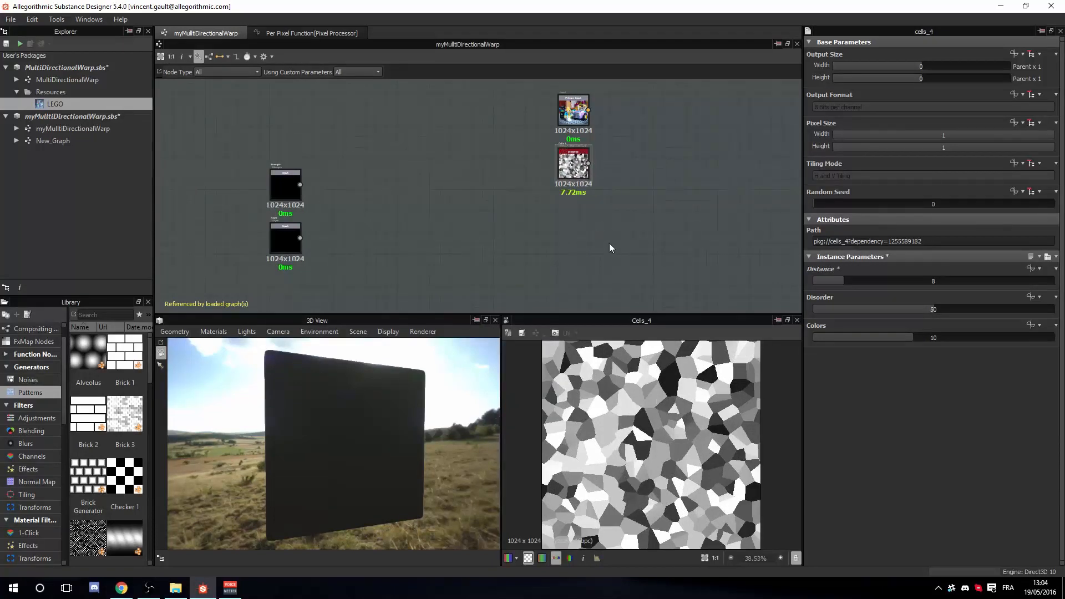
# Add a Plasma noise node and line it up below the Cells 4 node
pyautogui.press('space')
pyautogui.write('plas')
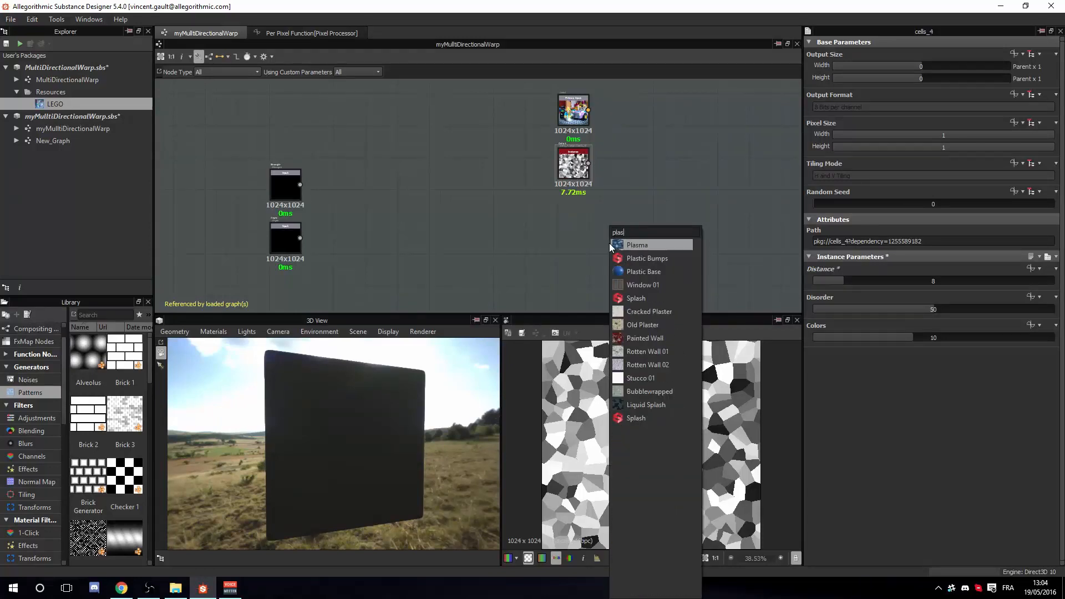
pyautogui.click(647, 245)
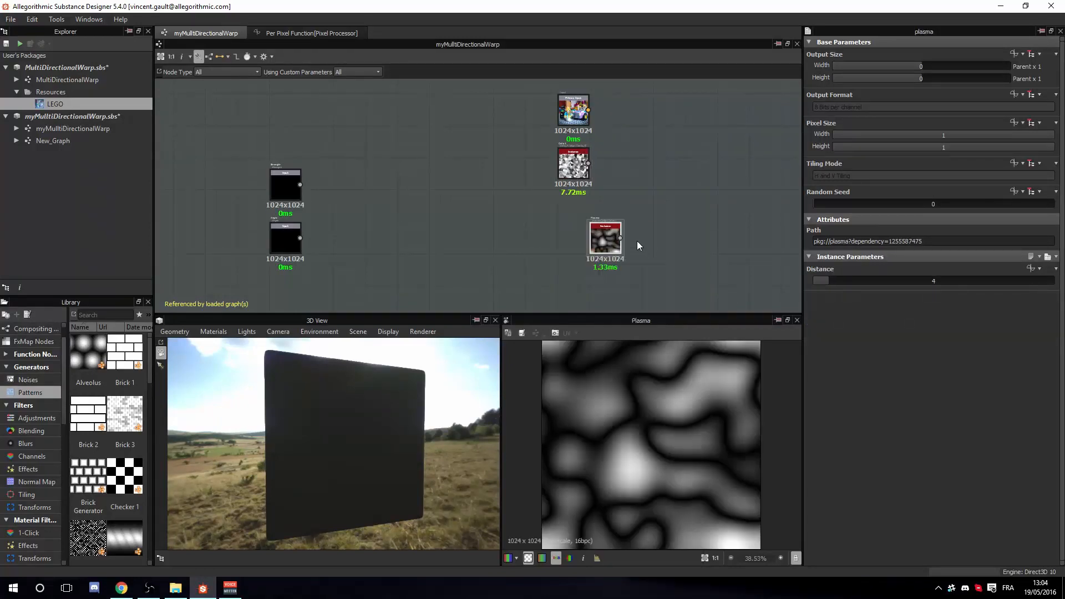
pyautogui.scroll(2, 571, 229)
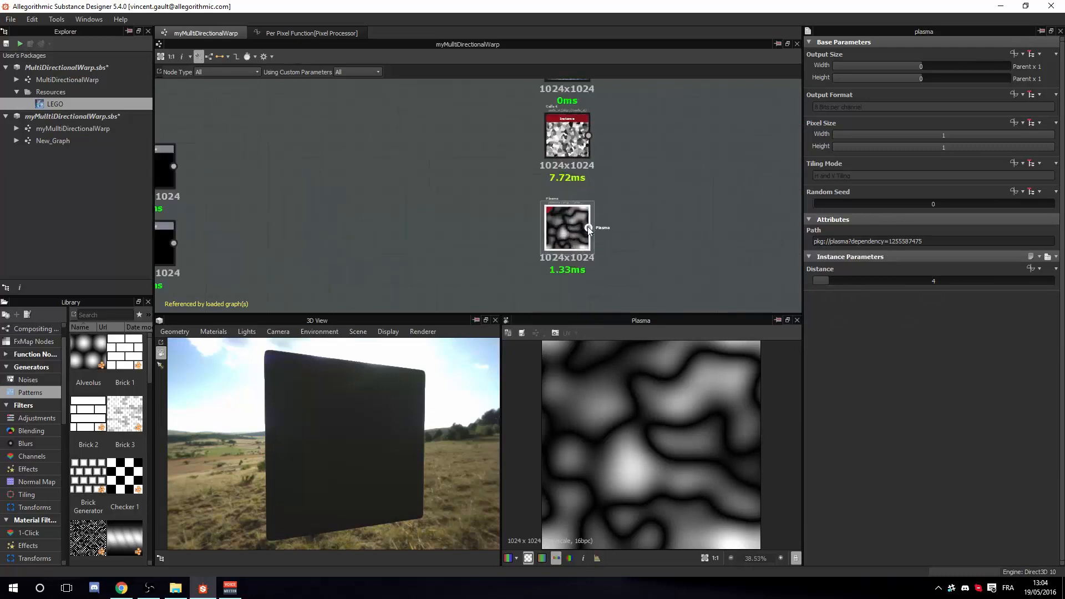
pyautogui.scroll(2, 631, 195)
pyautogui.scroll(-4, 627, 178)
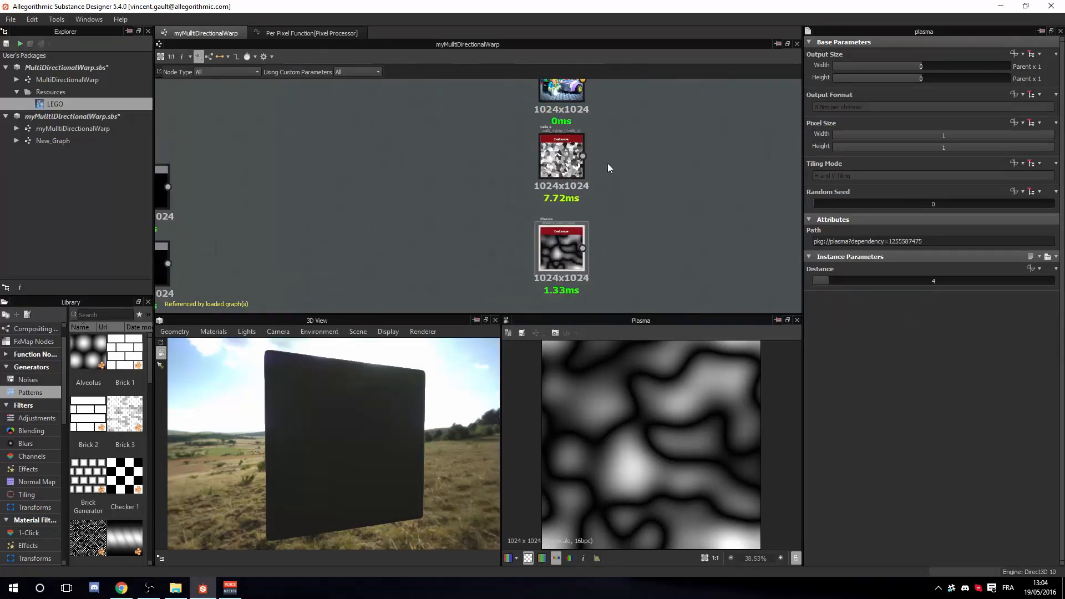
pyautogui.moveTo(458, 147); pyautogui.dragTo(602, 265)
pyautogui.scroll(-3, 582, 228)
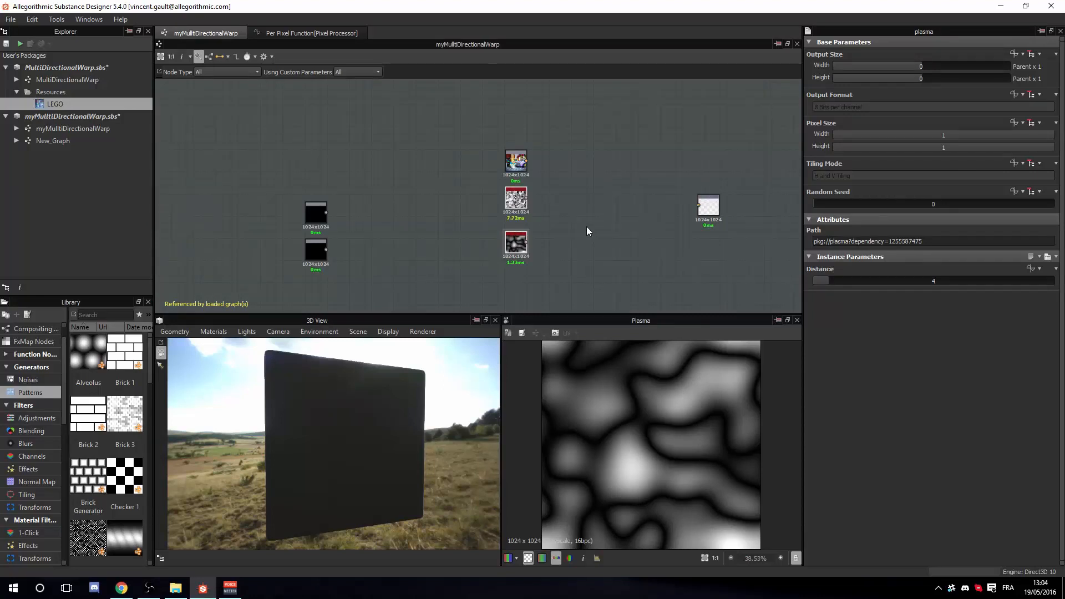
# Add a Pixel Processor node between the source nodes and the graph's output, close to the Cells 4 and Plasma nodes
pyautogui.scroll(2, 553, 173)
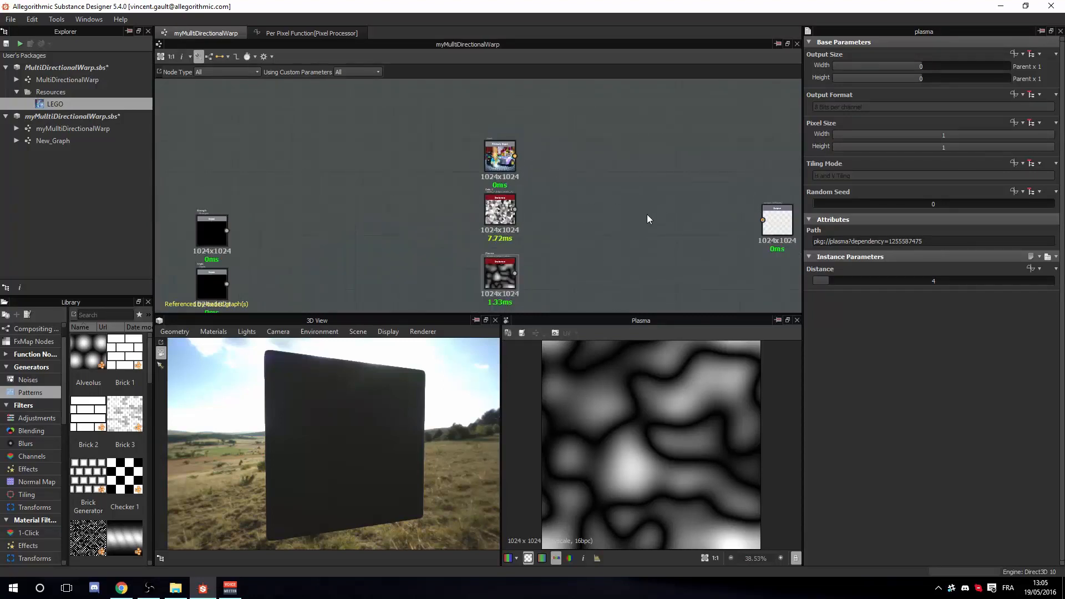
pyautogui.press('space')
pyautogui.write('pixel')
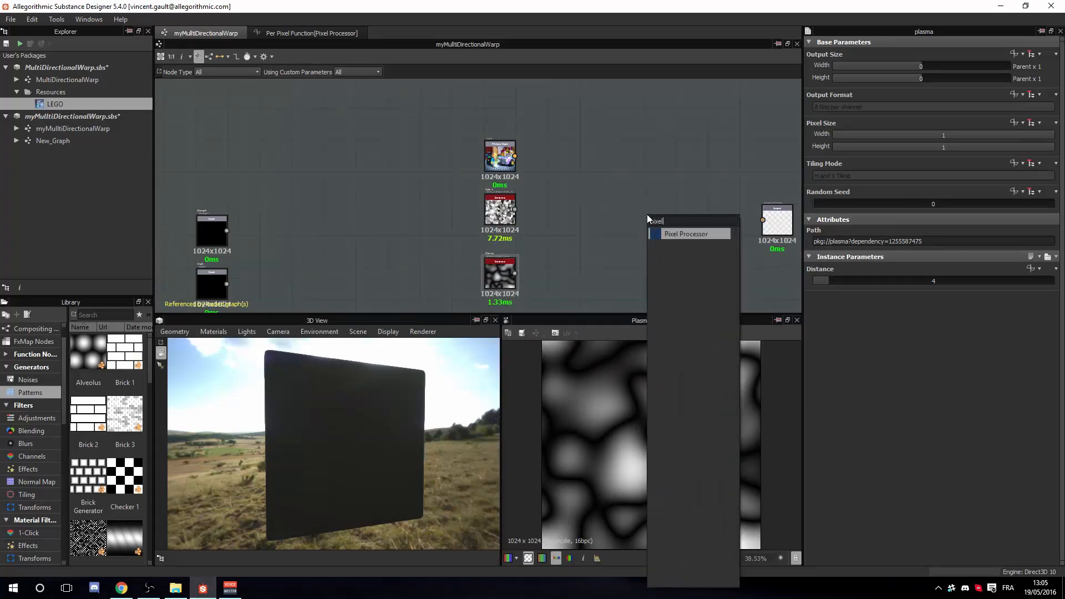
pyautogui.click(686, 234)
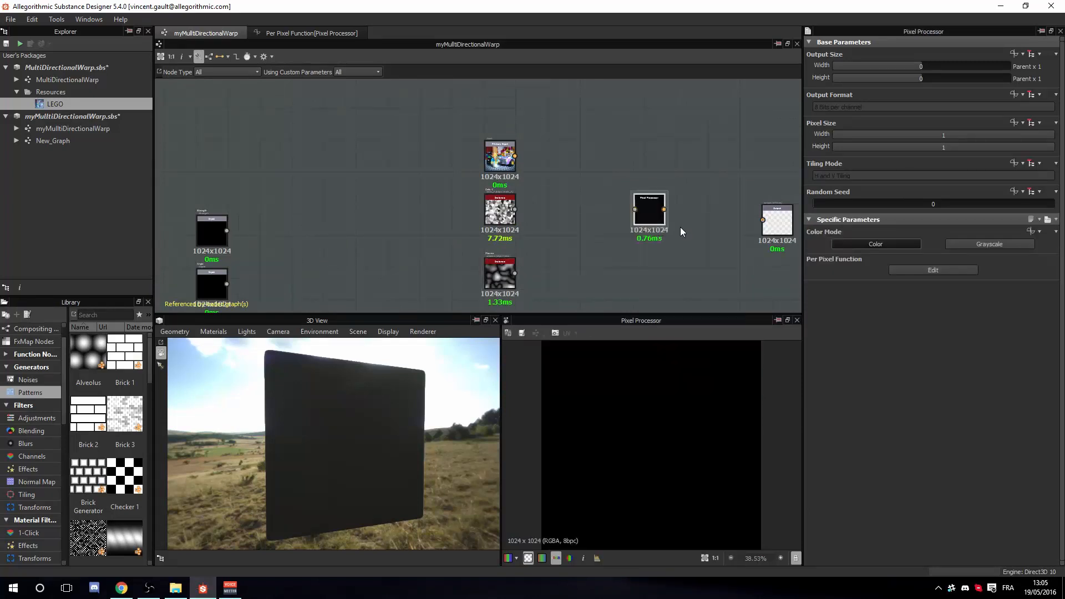
pyautogui.moveTo(638, 200); pyautogui.dragTo(574, 227)
pyautogui.scroll(3, 565, 214)
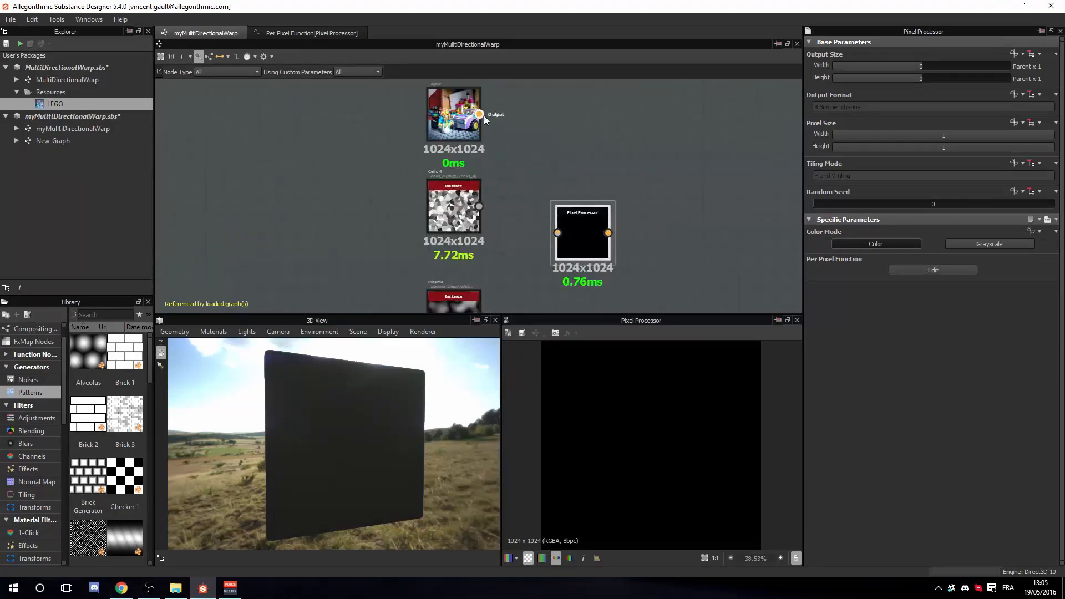
# Connect the primary input, Cells 4 and Plasma, in that order, to the Pixel Processor's first three image inputs
pyautogui.moveTo(479, 114); pyautogui.dragTo(557, 233)
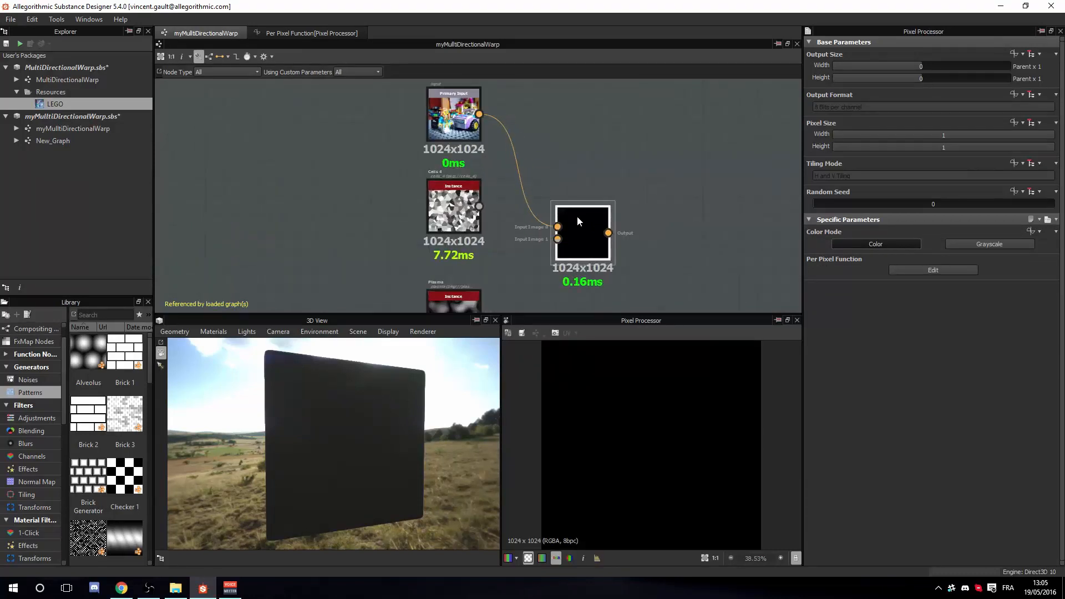
pyautogui.moveTo(479, 206); pyautogui.dragTo(558, 239)
pyautogui.moveTo(538, 283); pyautogui.dragTo(546, 258, button='middle')
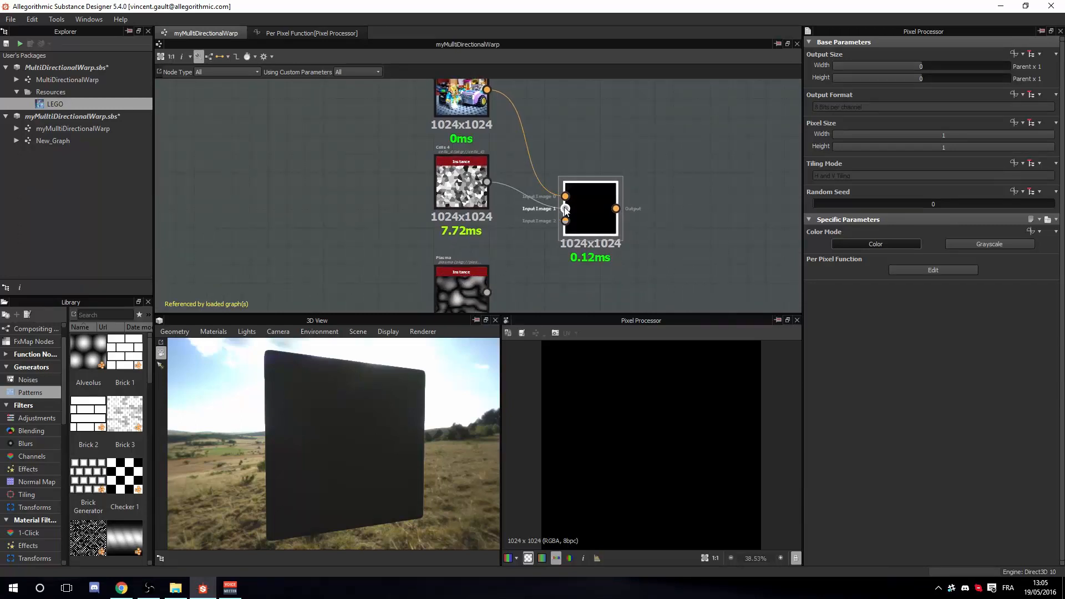
pyautogui.moveTo(487, 292); pyautogui.dragTo(565, 220)
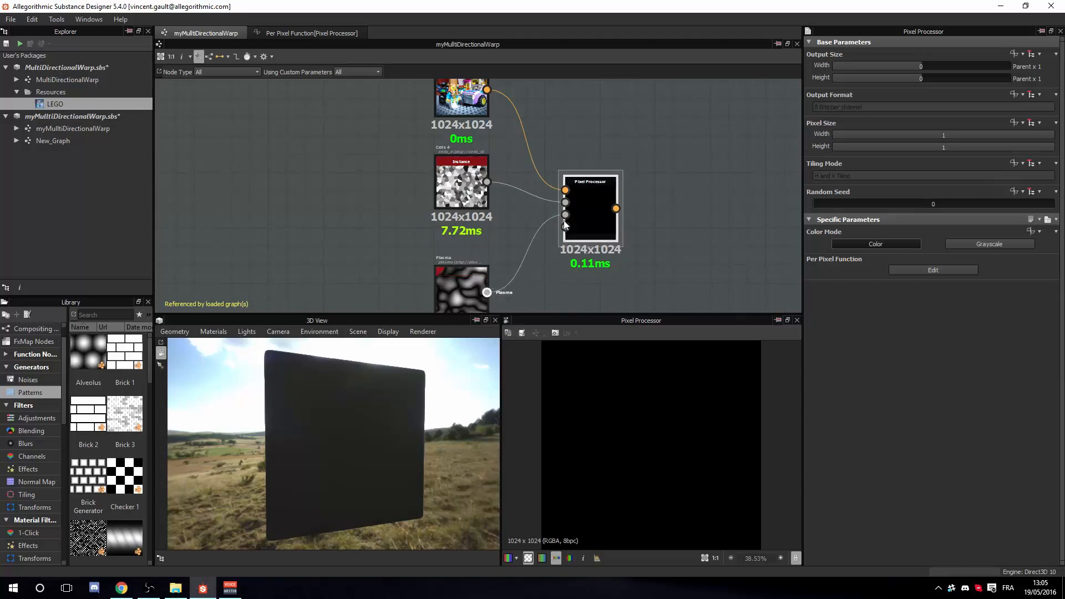
# Preview the Plasma, Cells 4 and primary input images that feed the Pixel Processor
pyautogui.doubleClick(467, 284)
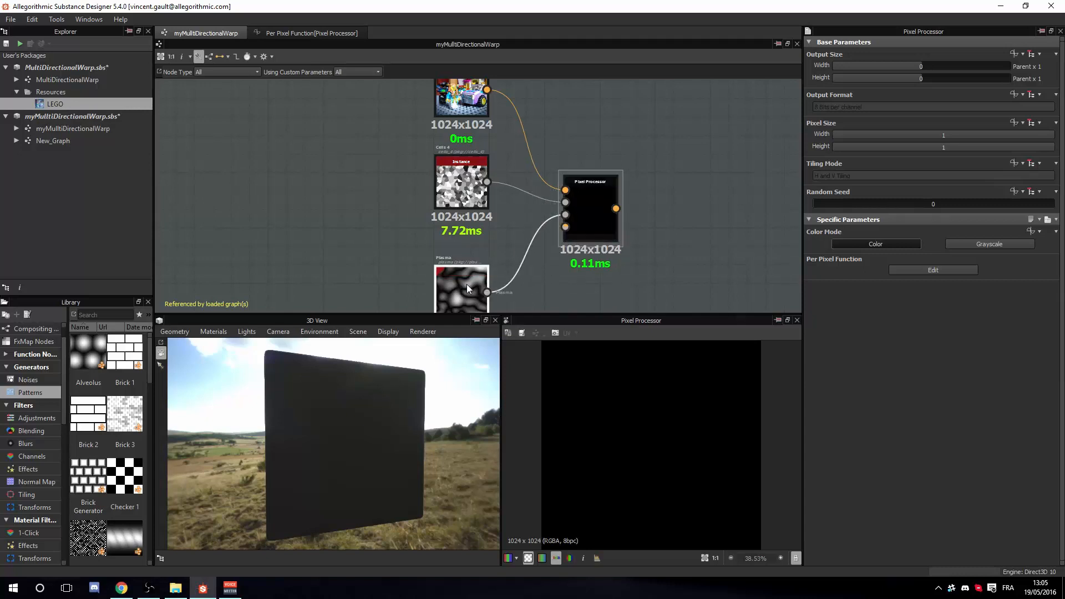
pyautogui.click(699, 219)
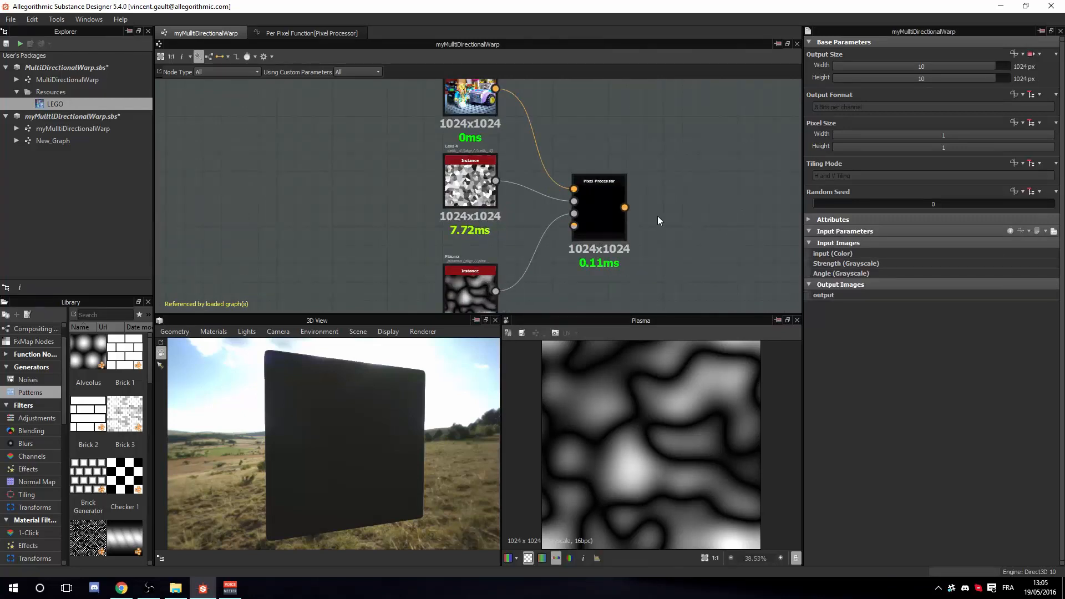
pyautogui.doubleClick(474, 187)
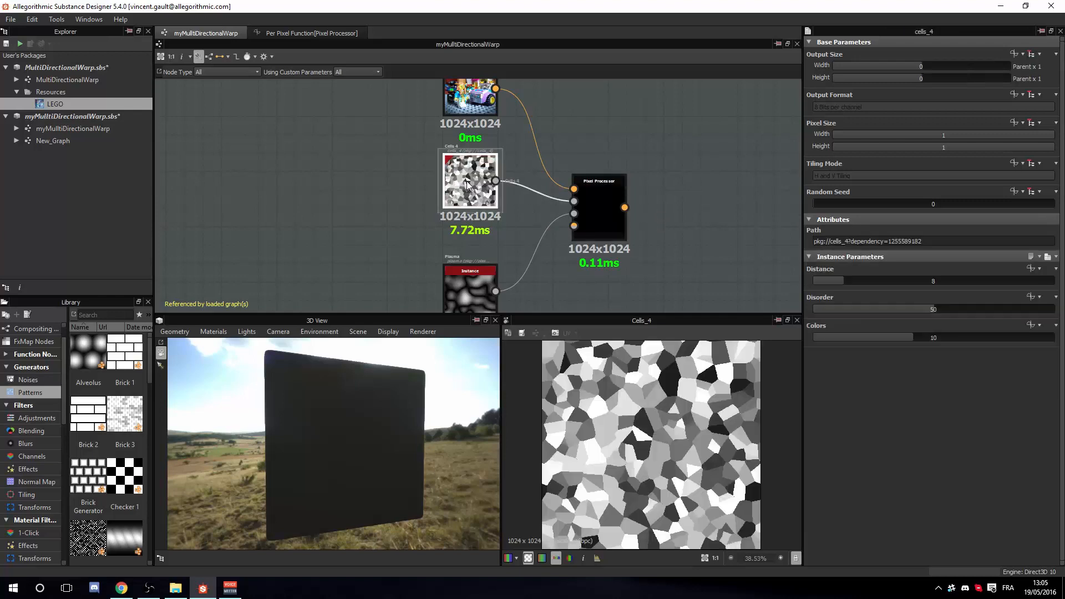
pyautogui.doubleClick(466, 286)
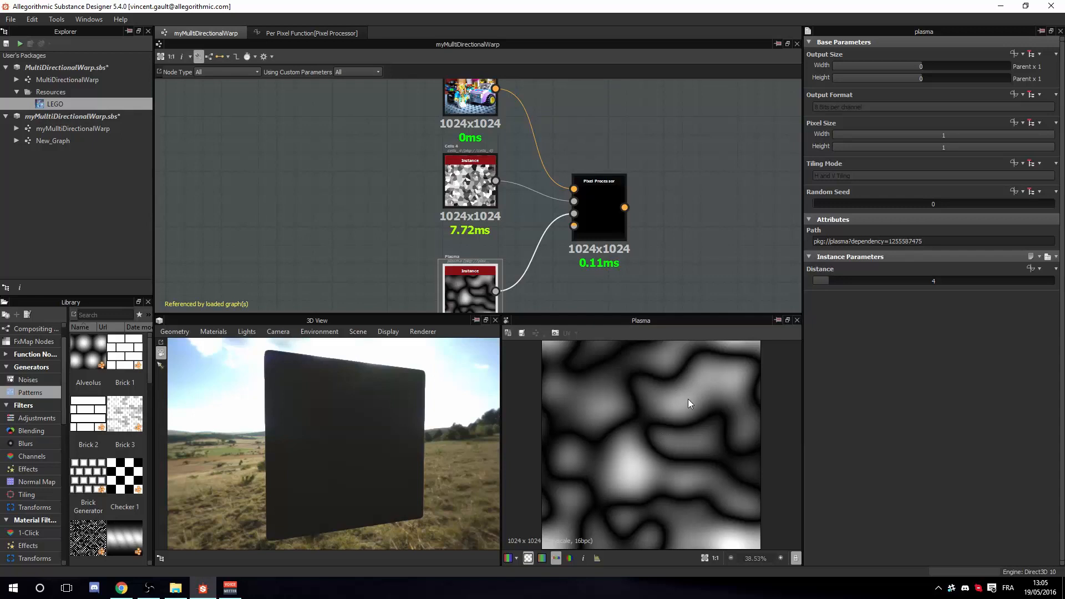
pyautogui.doubleClick(469, 101)
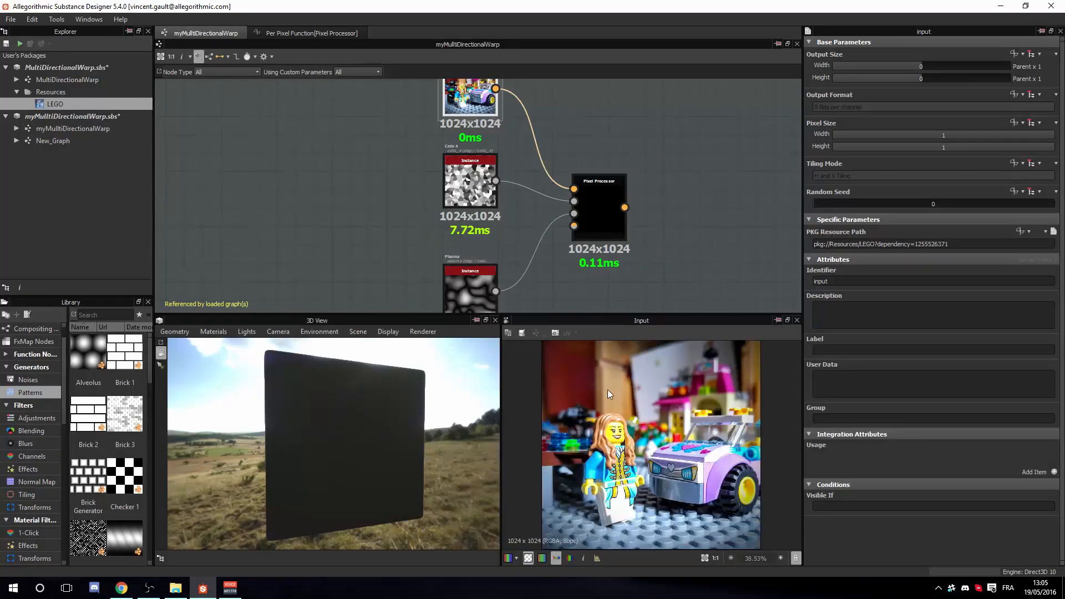
# Switch to the Unit Circle page in Chrome and capture its sine, cosine and tangent circle diagram into PicPick
pyautogui.click(122, 589)
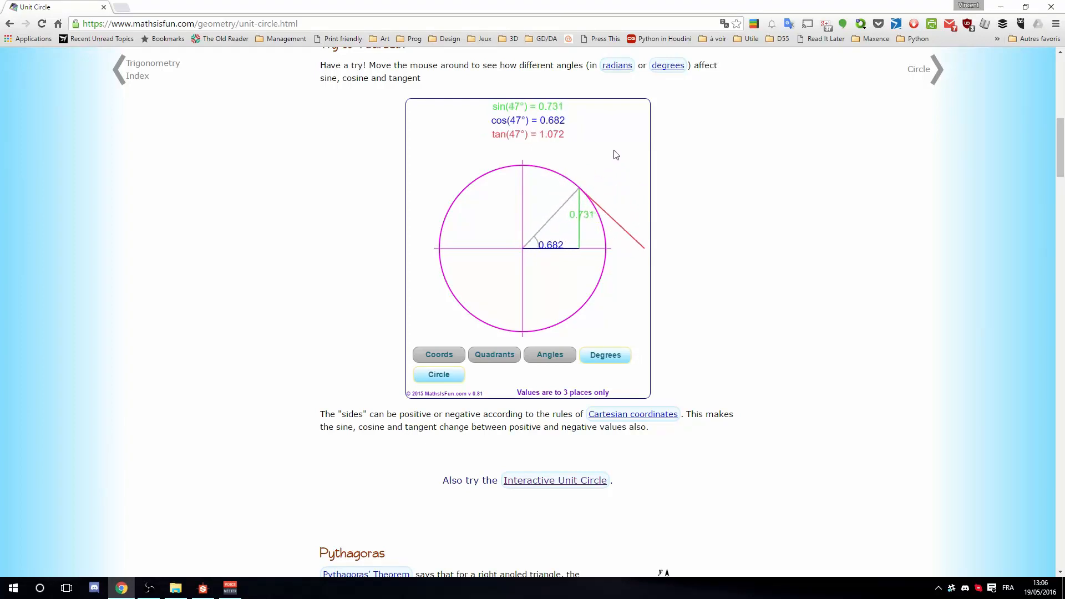
pyautogui.press('ctrl+shift+Print')
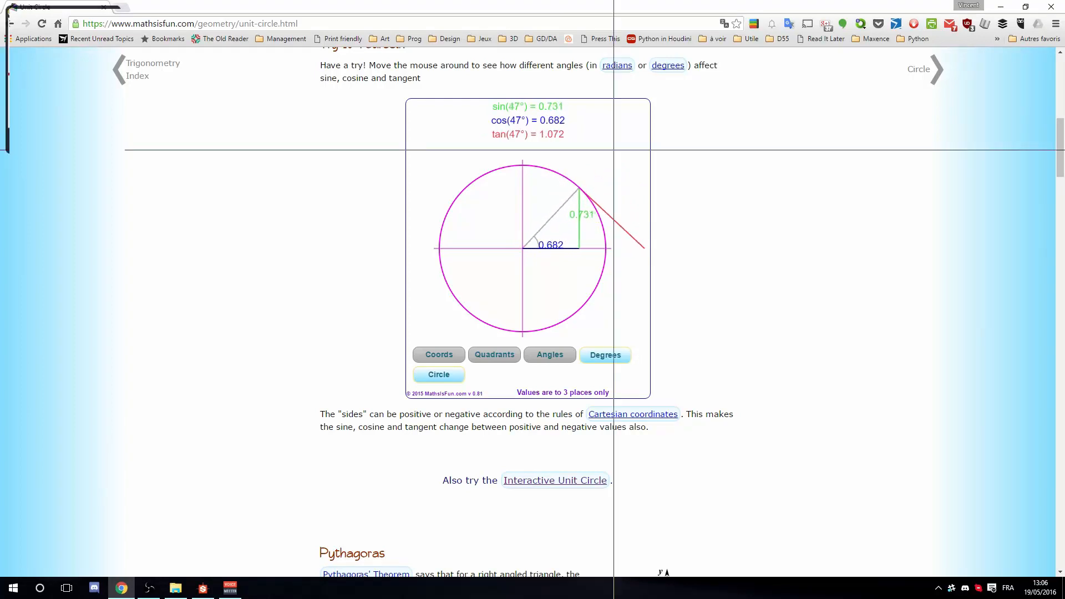
pyautogui.moveTo(394, 92); pyautogui.dragTo(663, 342)
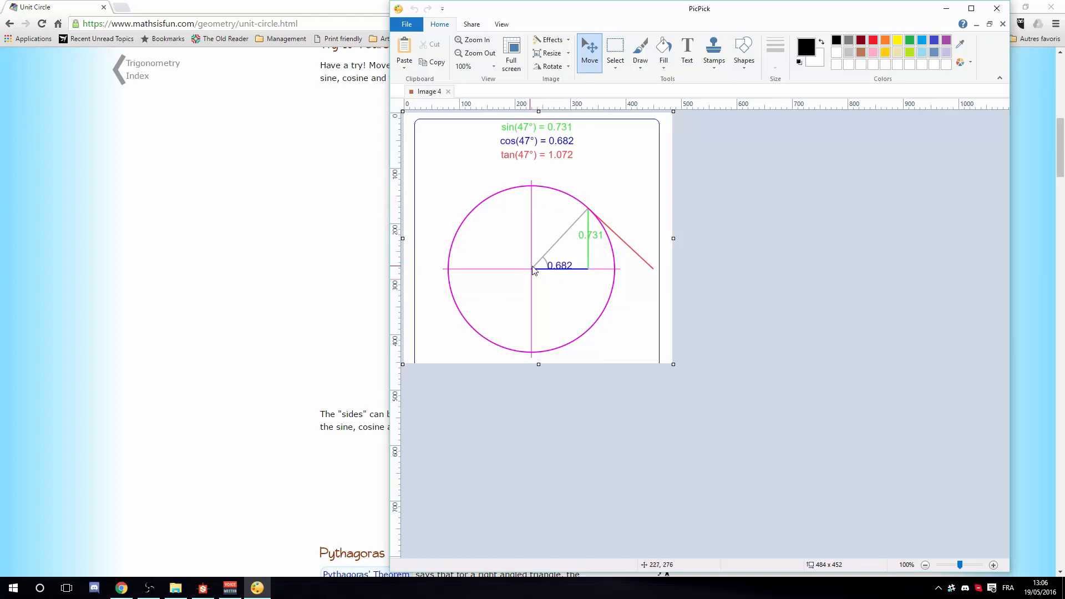
# Discard the unit-circle capture in PicPick without saving and switch back to Substance Designer
pyautogui.click(595, 270)
pyautogui.moveTo(590, 272)
pyautogui.mouseDown()
pyautogui.moveTo(580, 217)
pyautogui.moveTo(589, 205)
pyautogui.mouseUp()
pyautogui.click(996, 10)
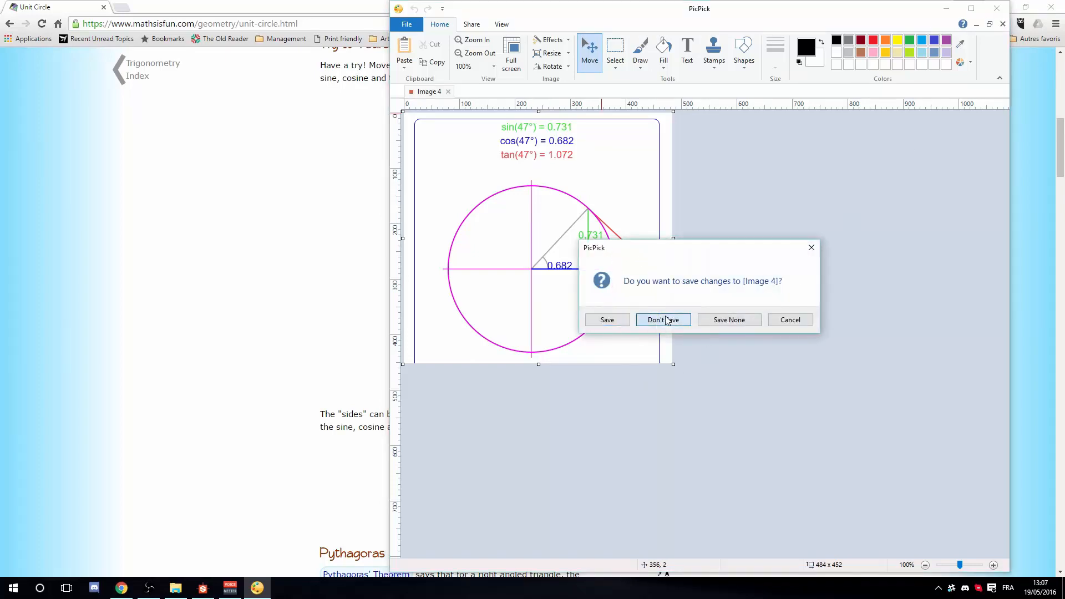
pyautogui.click(663, 320)
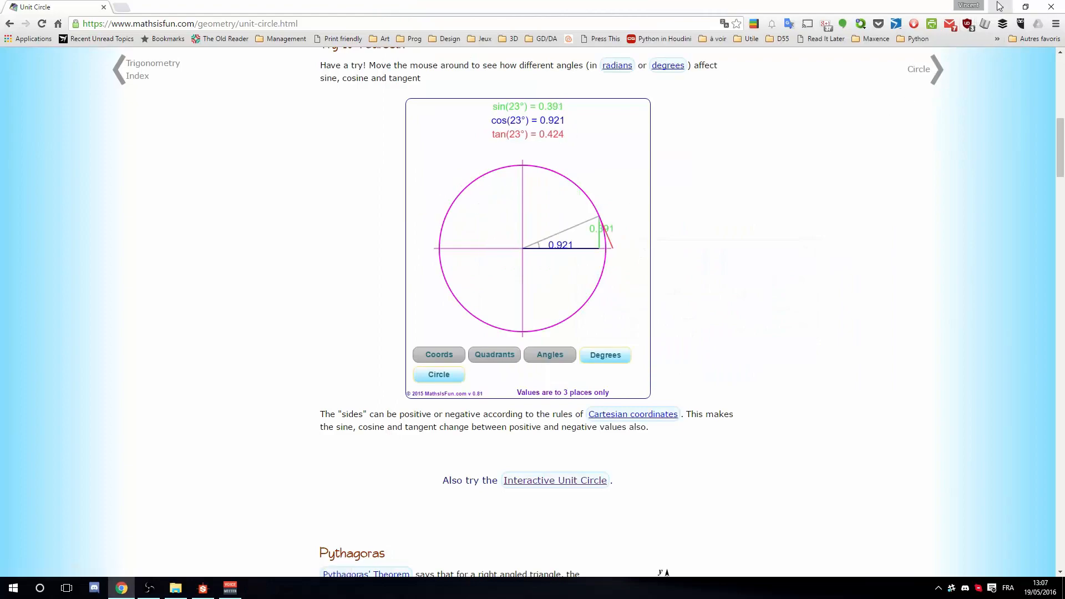
pyautogui.click(998, 7)
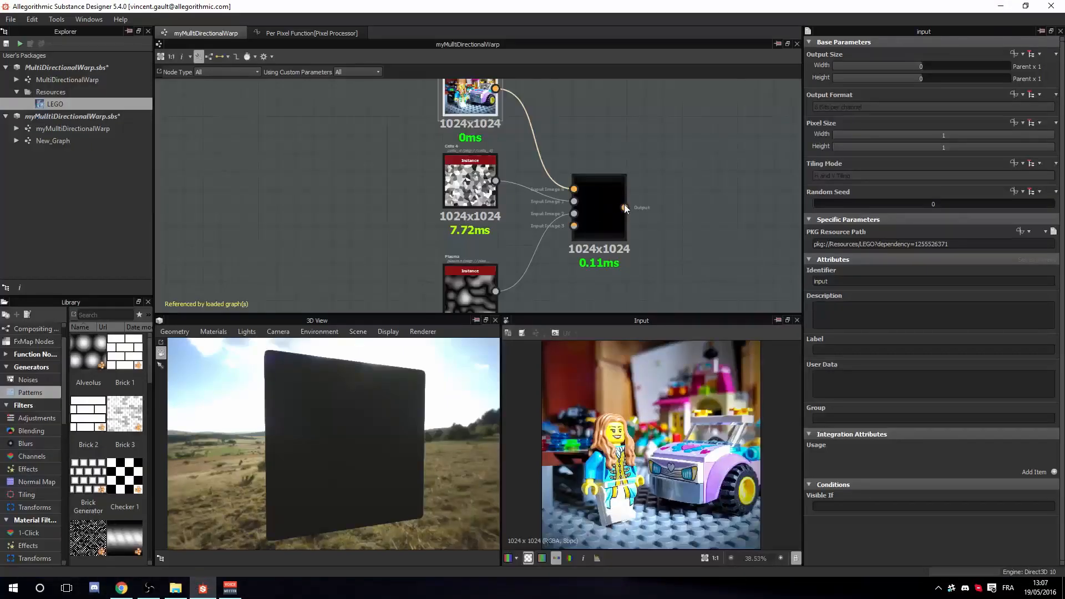
# Connect the Pixel Processor to the graph's output node and move it slightly away from the source nodes
pyautogui.scroll(3, 624, 454)
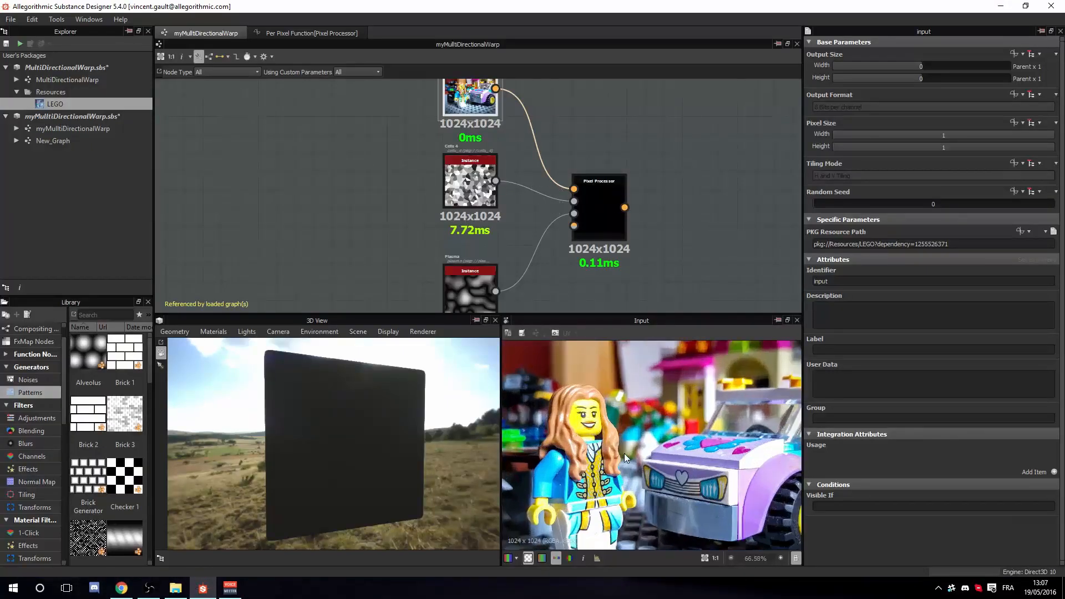
pyautogui.scroll(-4, 641, 437)
pyautogui.scroll(2, 641, 437)
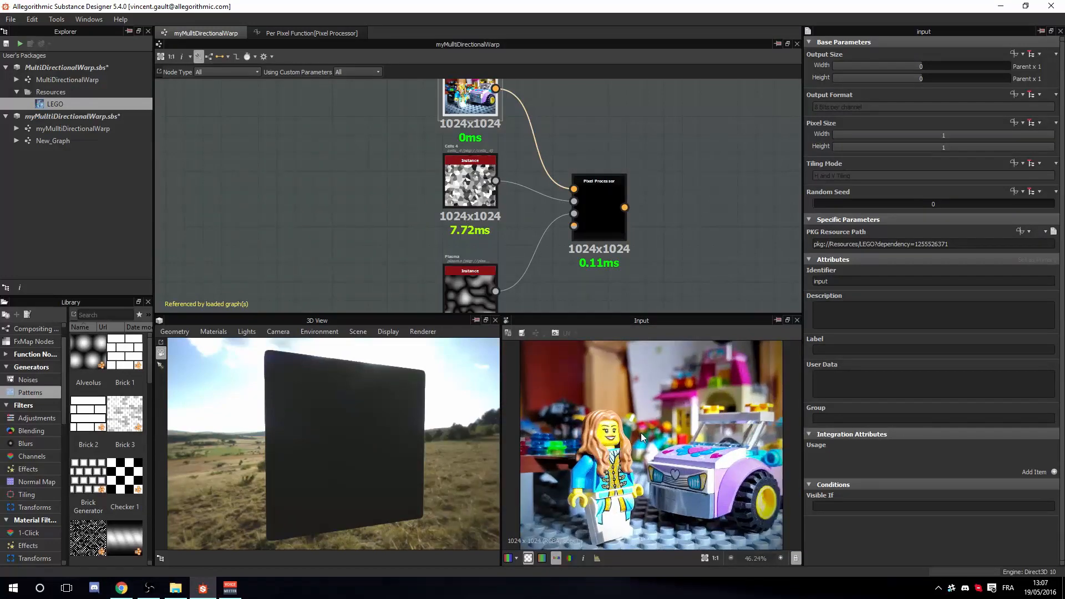
pyautogui.scroll(-1, 641, 432)
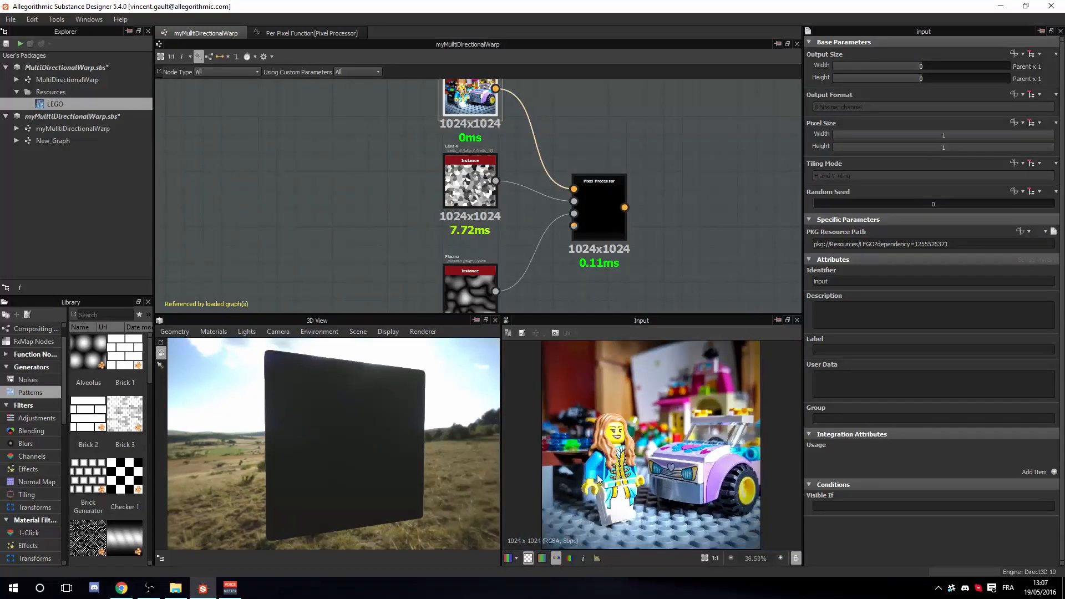
pyautogui.scroll(-2, 571, 167)
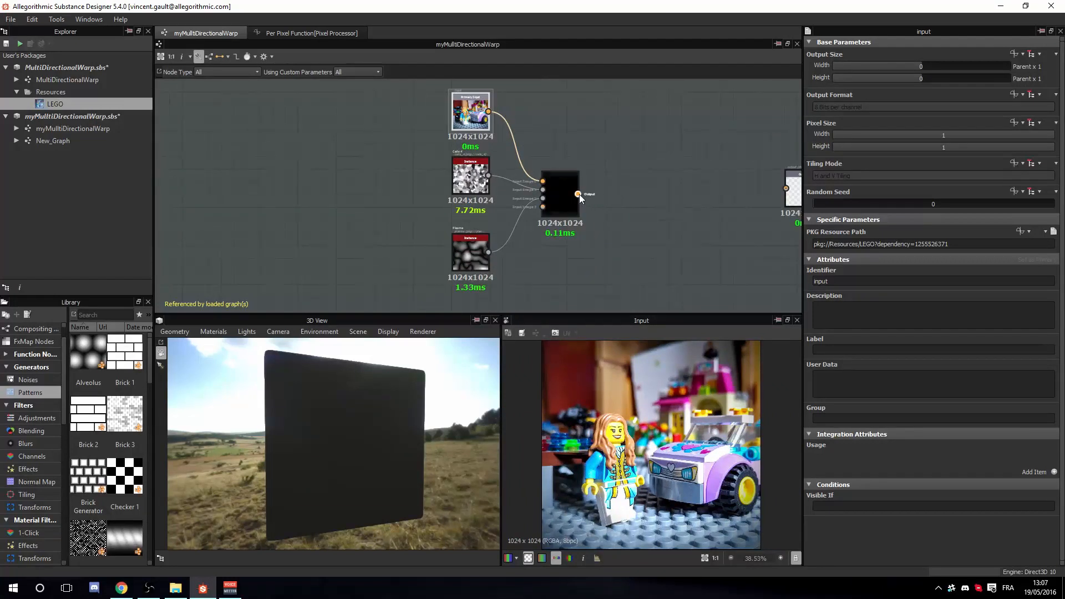
pyautogui.moveTo(788, 188); pyautogui.dragTo(610, 186)
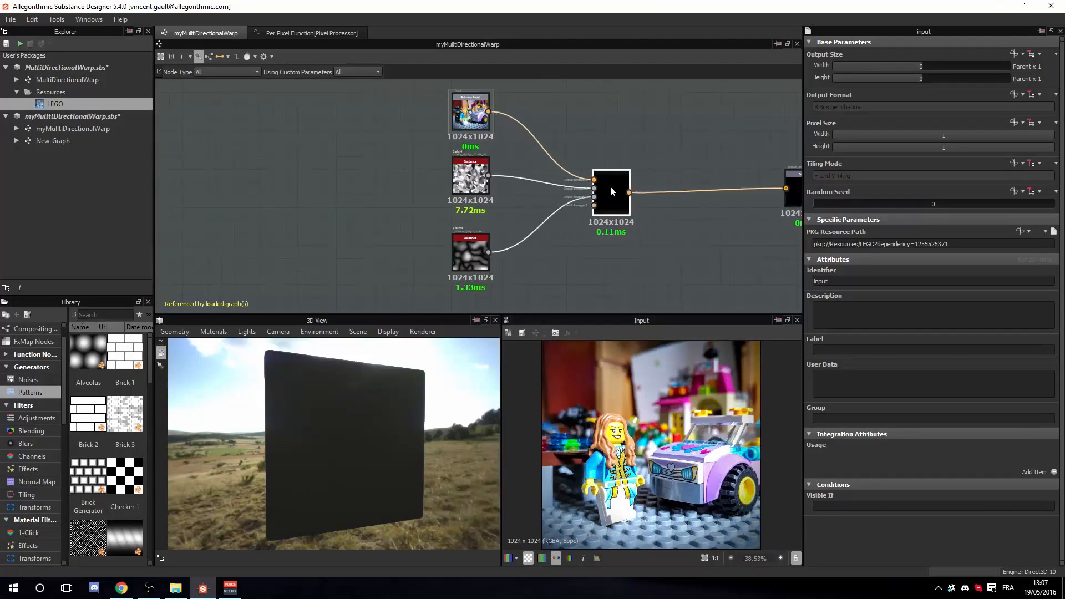
# Open the Pixel Processor's per-pixel function for editing and delete its default Float4 node
pyautogui.click(939, 271)
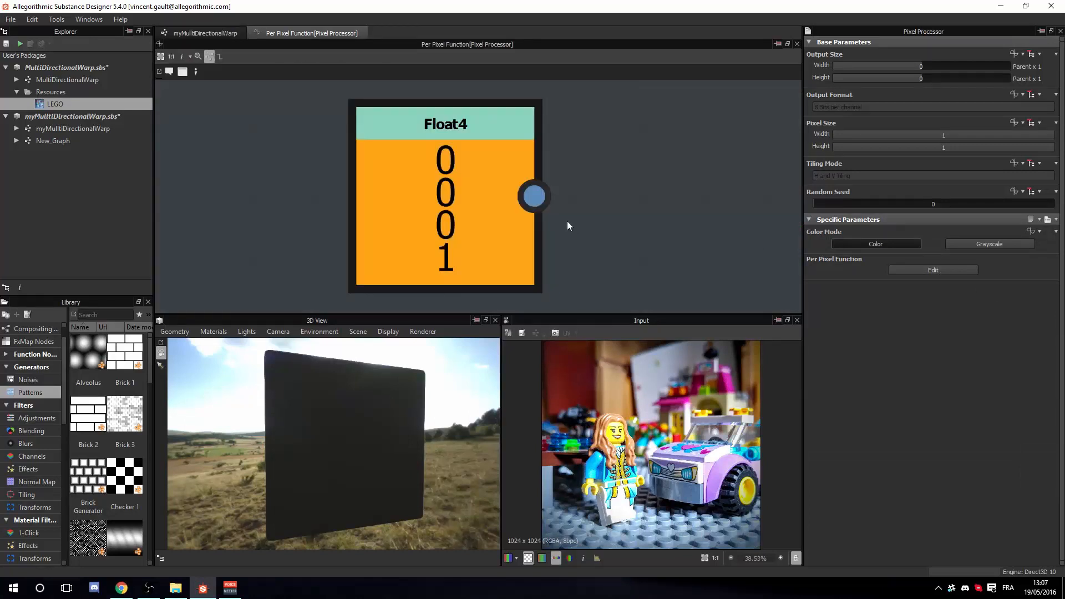
pyautogui.scroll(-2, 566, 221)
pyautogui.click(509, 208)
pyautogui.press('Delete')
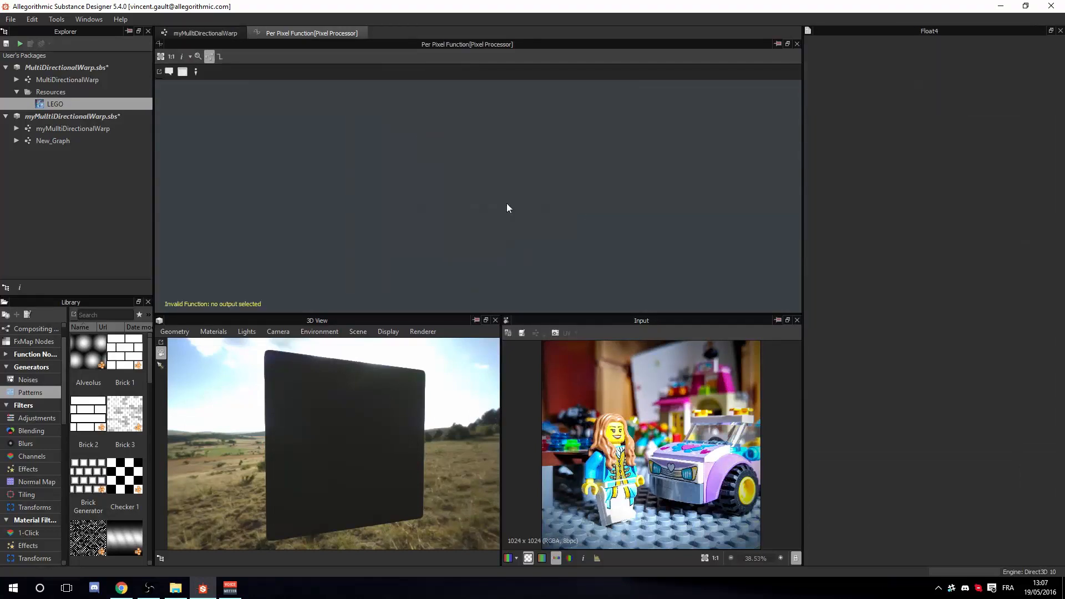
# Add a Get Float2 node to the empty function and set its variable to $pos
pyautogui.press('space')
pyautogui.write('get')
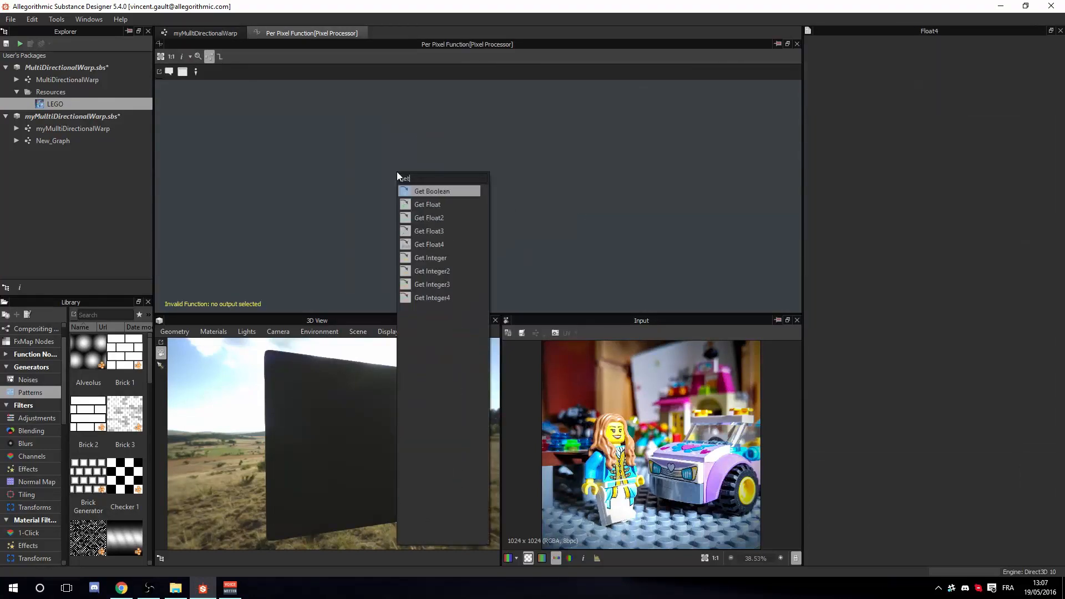
pyautogui.click(424, 218)
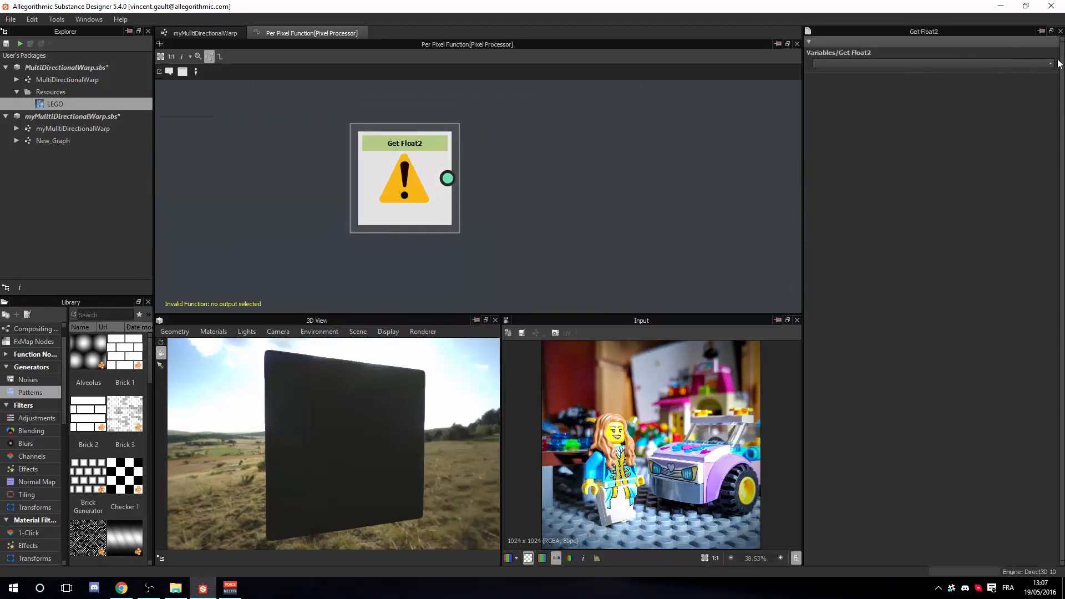
pyautogui.click(915, 63)
pyautogui.click(875, 95)
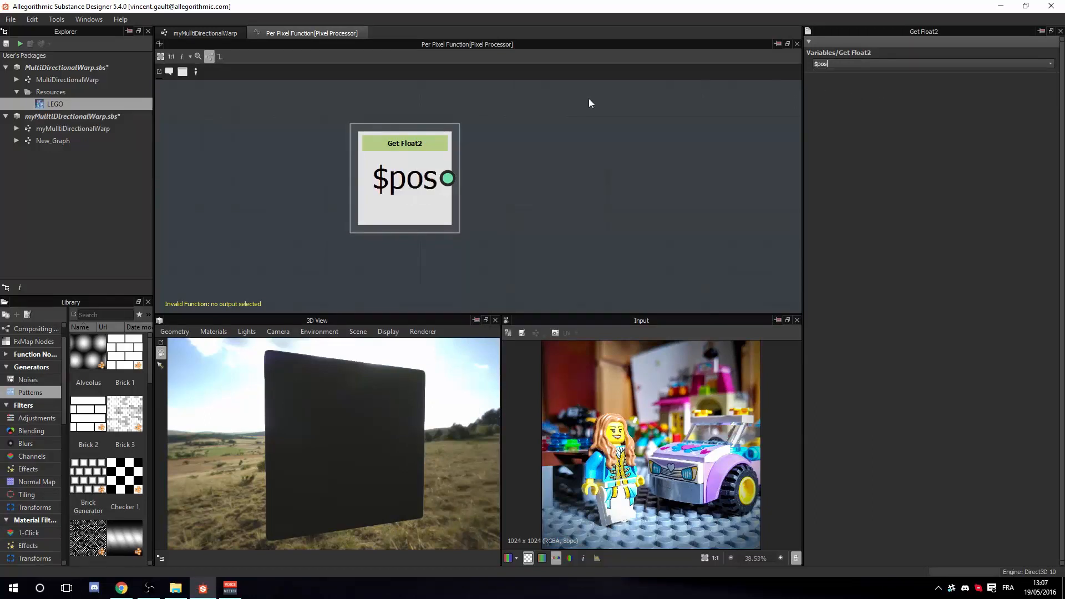
pyautogui.moveTo(410, 191); pyautogui.dragTo(378, 207)
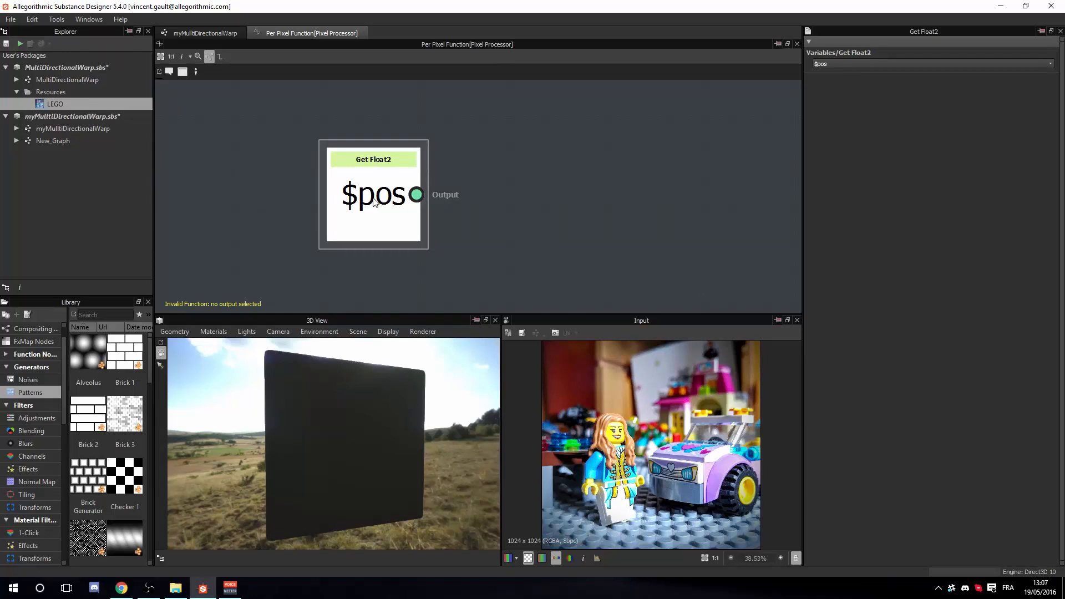
# Add a Sample Gray node fed by the $pos node, leaving some space between the two
pyautogui.scroll(-1, 373, 203)
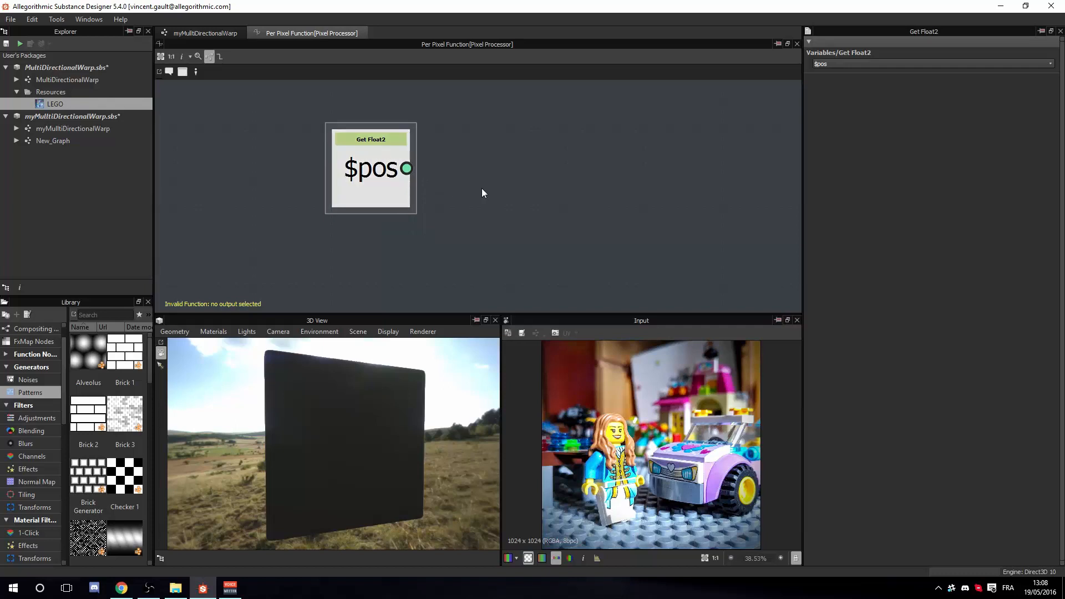
pyautogui.scroll(-3, 482, 188)
pyautogui.scroll(2, 481, 188)
pyautogui.press('space')
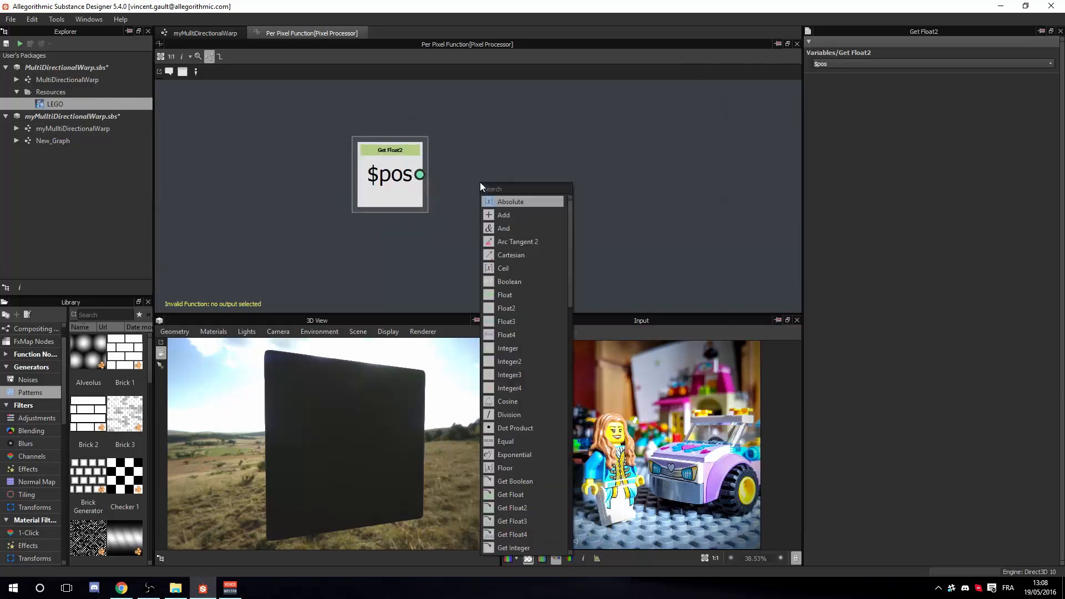
pyautogui.write('sa')
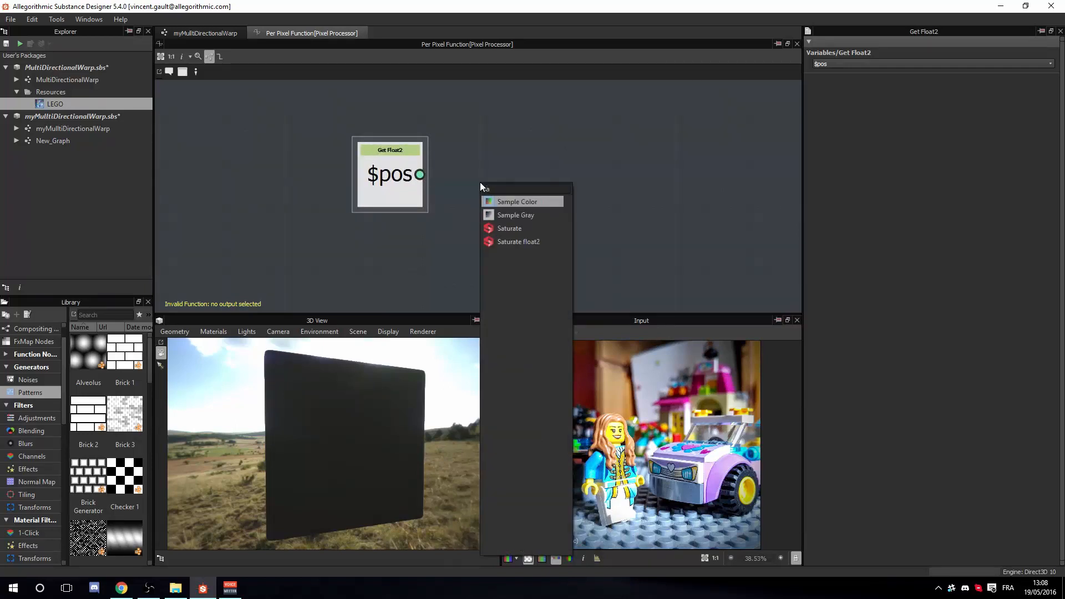
pyautogui.click(504, 217)
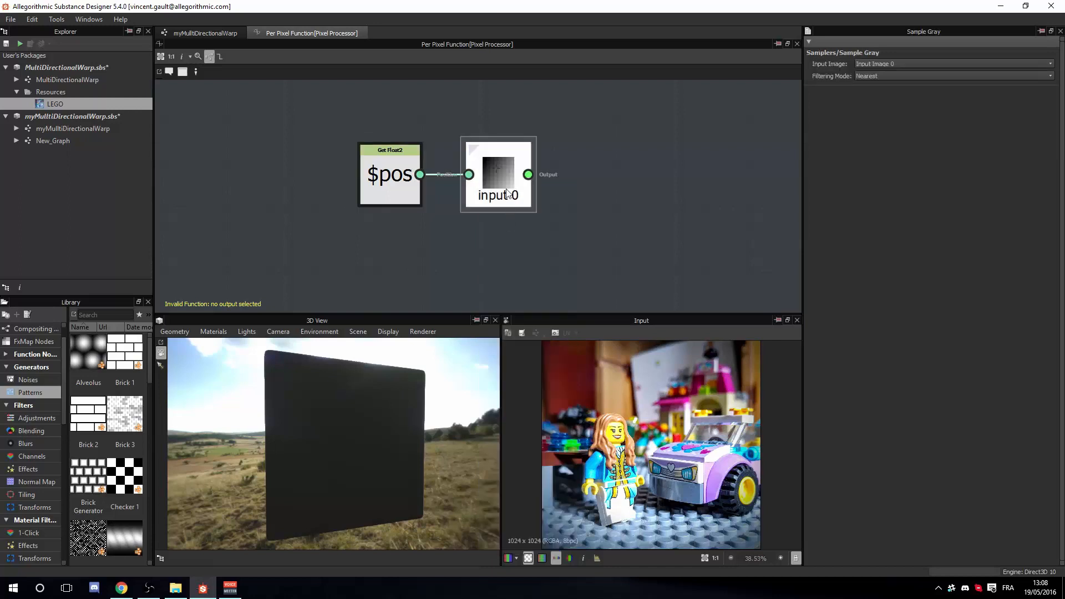
pyautogui.moveTo(506, 191); pyautogui.dragTo(550, 191)
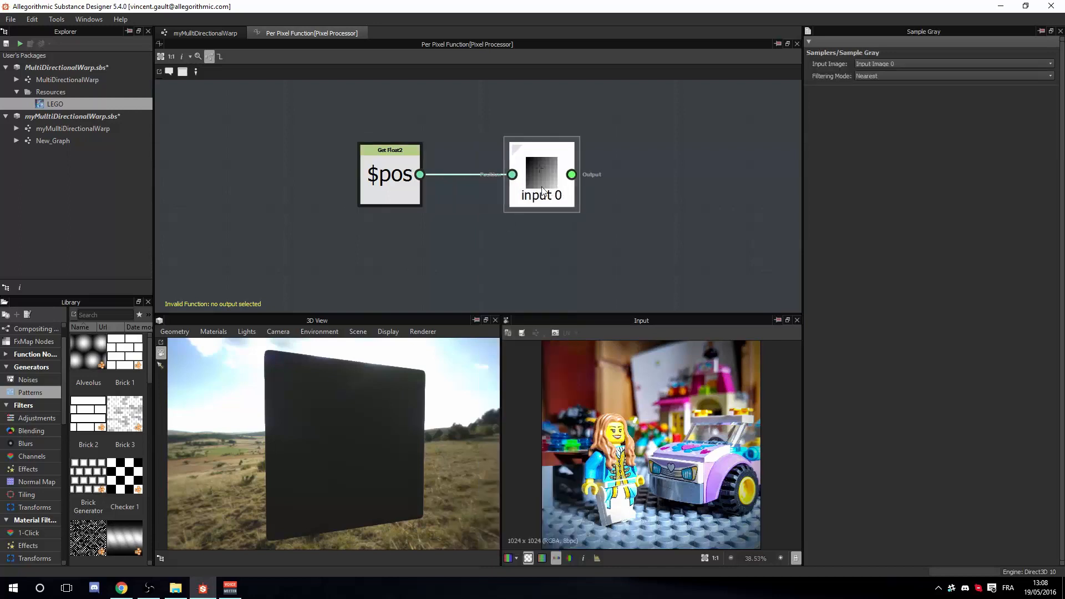
# Set the Sample Gray node's input image to Input Image 2 and make it the function's output node
pyautogui.click(916, 63)
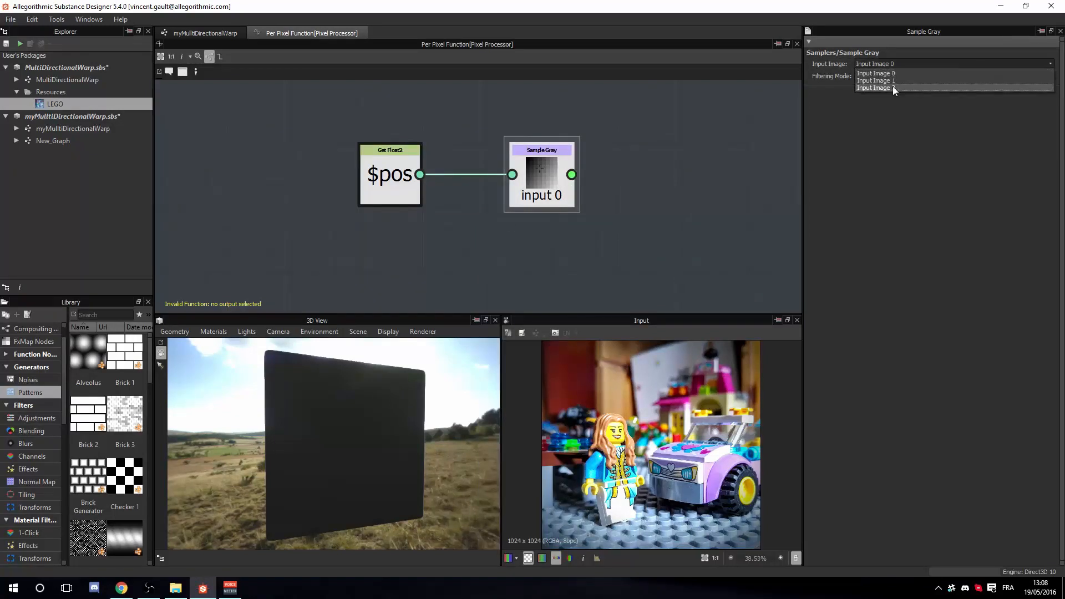
pyautogui.click(892, 88)
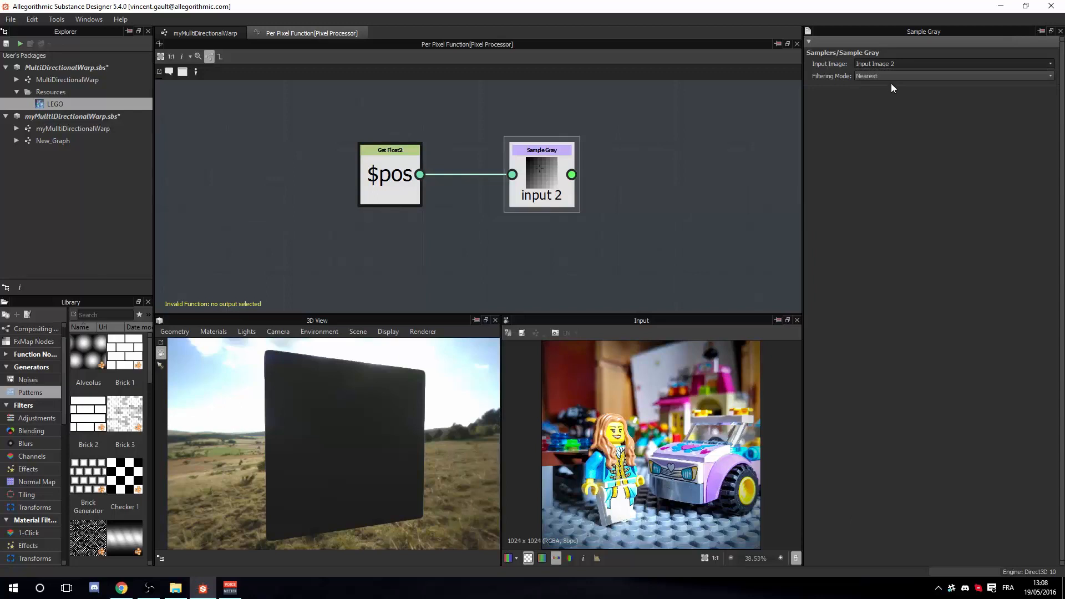
pyautogui.rightClick(559, 175)
pyautogui.click(633, 211)
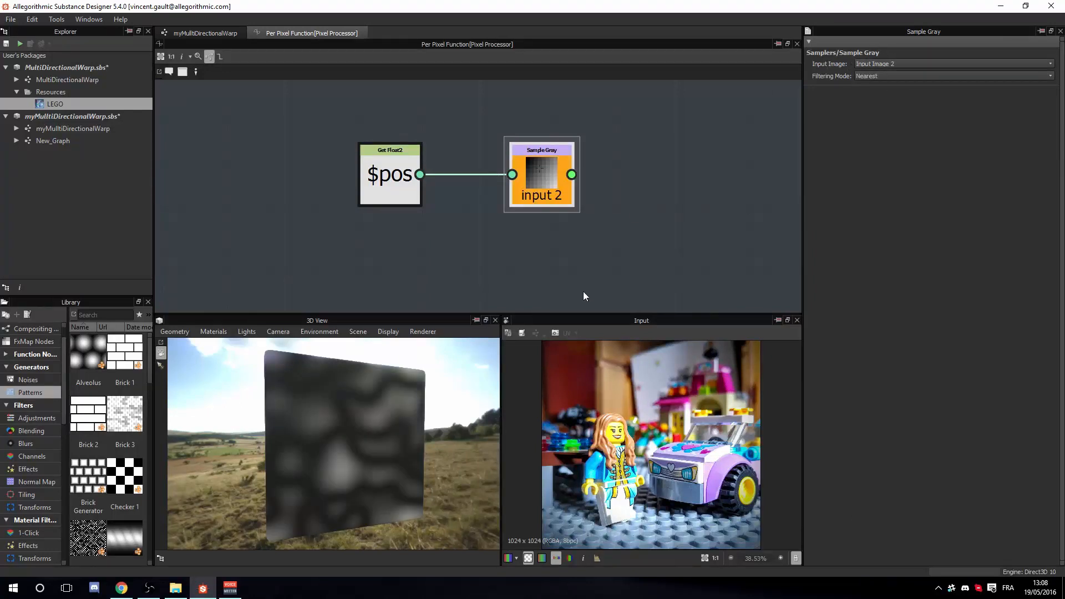
# Preview the Pixel Processor's result from the main graph and return to its per-pixel function to compare
pyautogui.click(206, 34)
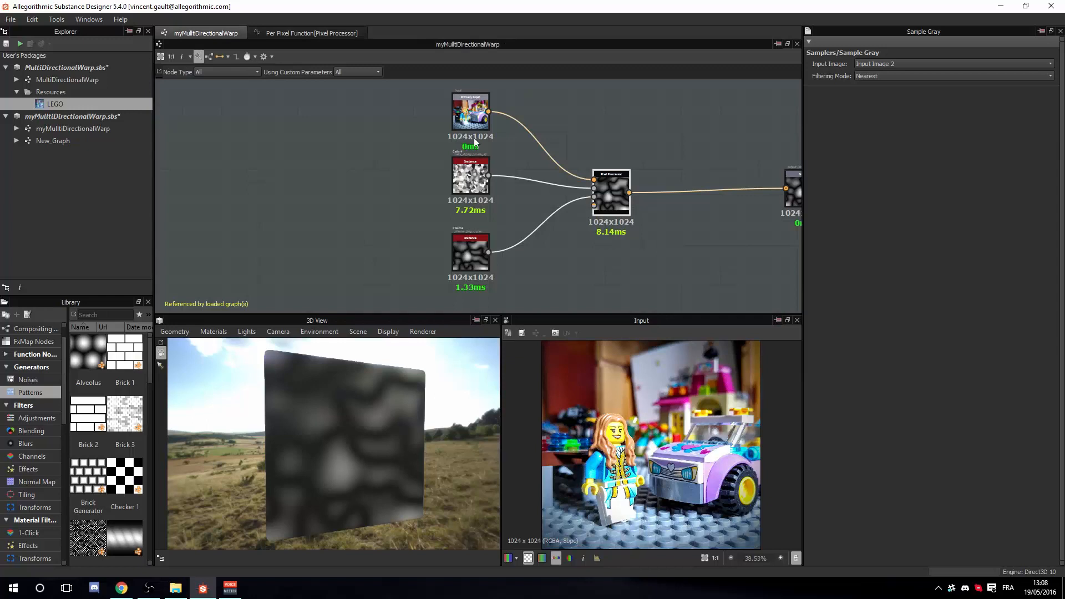
pyautogui.doubleClick(608, 188)
pyautogui.click(277, 33)
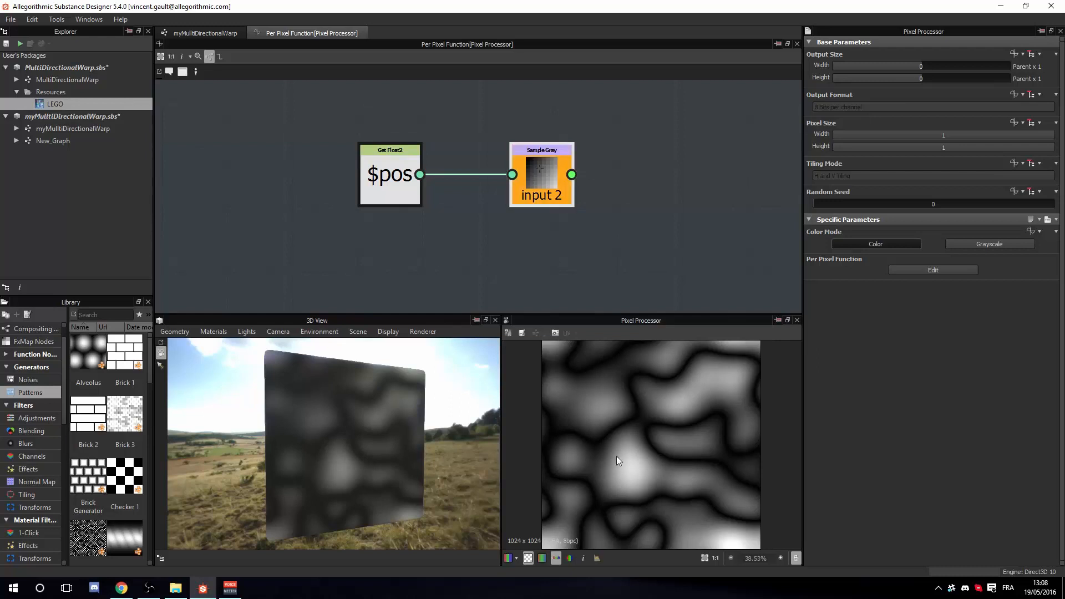
pyautogui.click(546, 168)
pyautogui.click(385, 166)
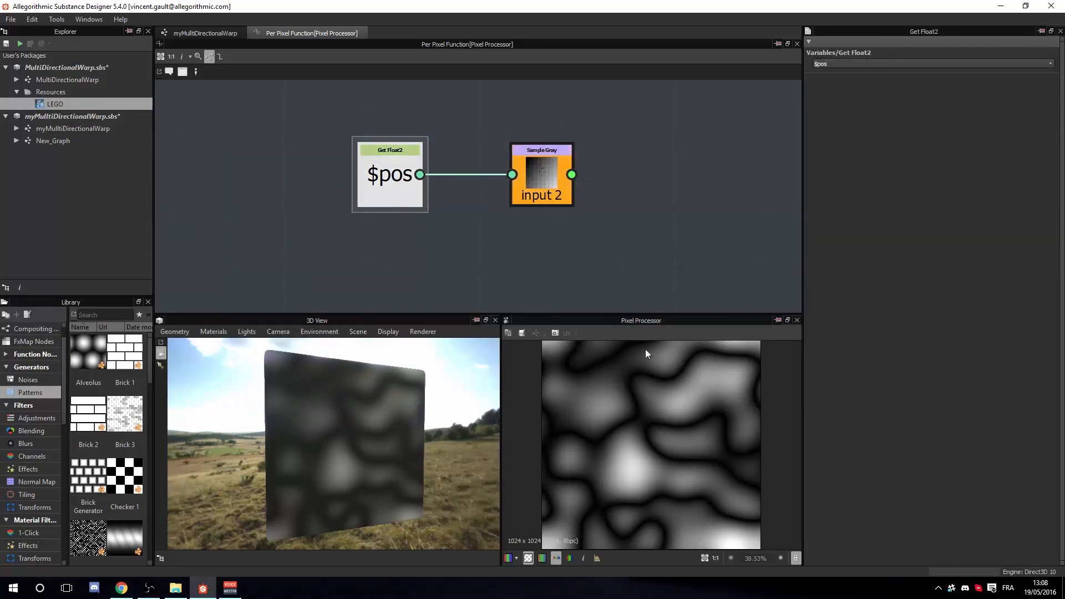
pyautogui.scroll(-2, 558, 369)
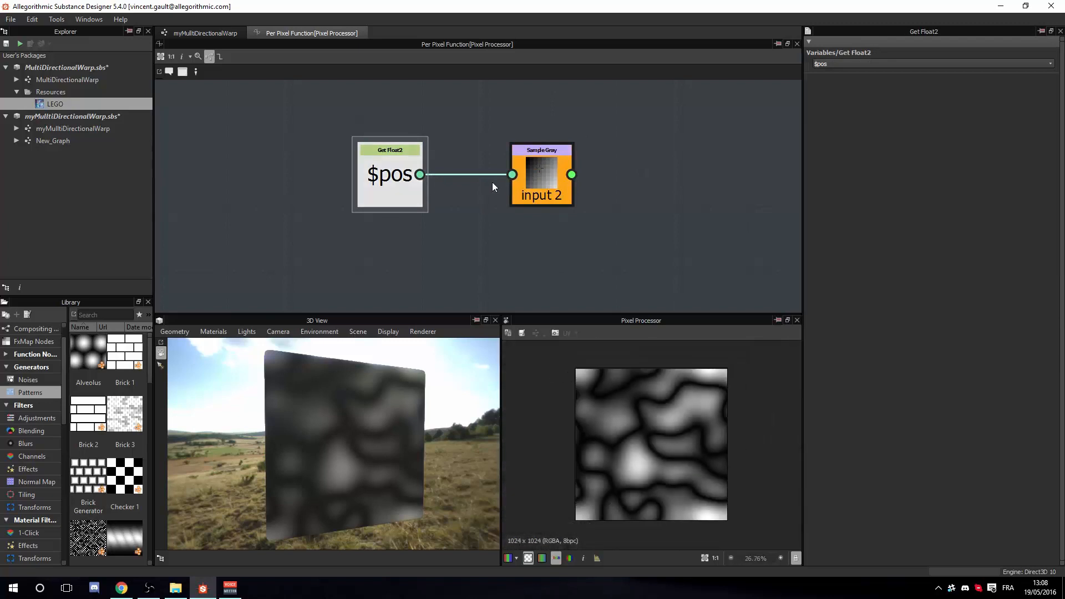
pyautogui.scroll(1, 492, 182)
# Move the Sample Gray node up so it sits above and beyond the $pos node
pyautogui.scroll(-3, 552, 208)
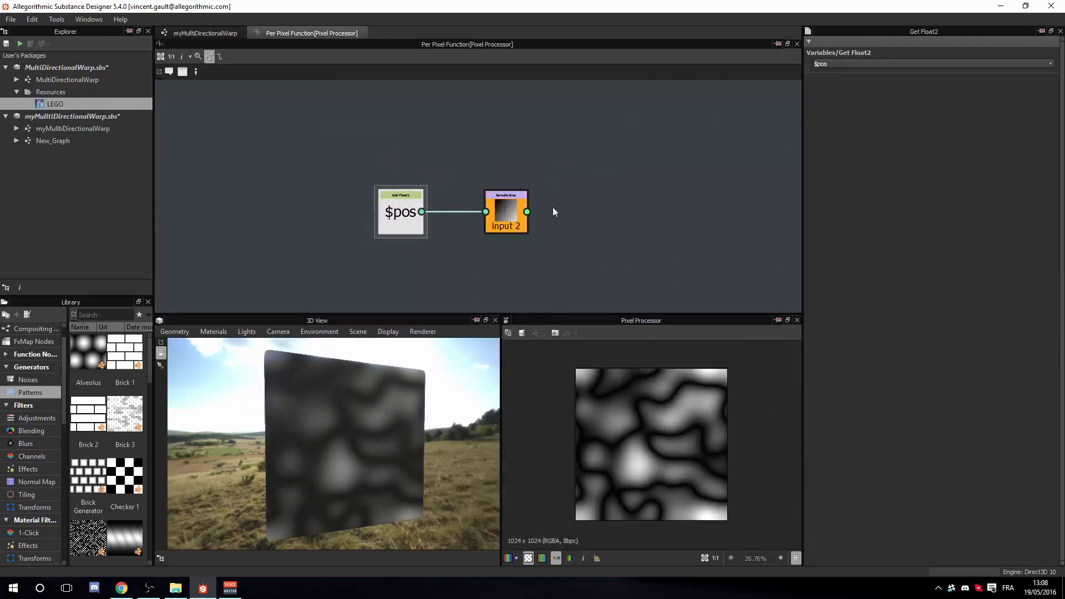
pyautogui.moveTo(556, 215); pyautogui.dragTo(534, 238, button='middle')
pyautogui.moveTo(495, 234); pyautogui.dragTo(527, 146)
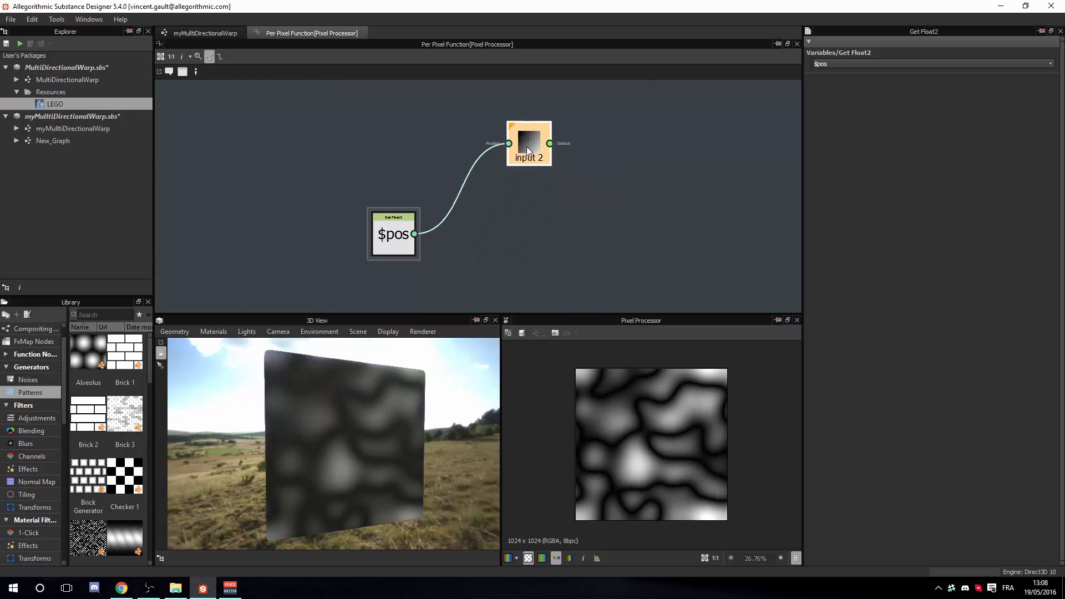
pyautogui.moveTo(527, 146); pyautogui.dragTo(510, 184, button='middle')
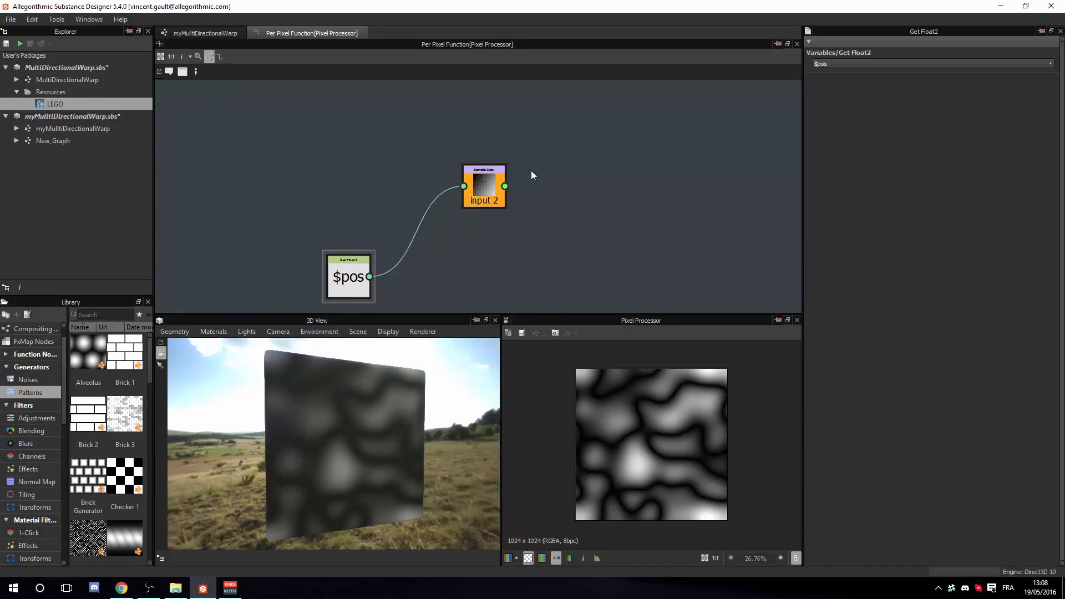
# Add a Turns to Degrees node after the Sample Gray node and connect the sampled value to its turns input
pyautogui.click(490, 182)
pyautogui.scroll(2, 494, 181)
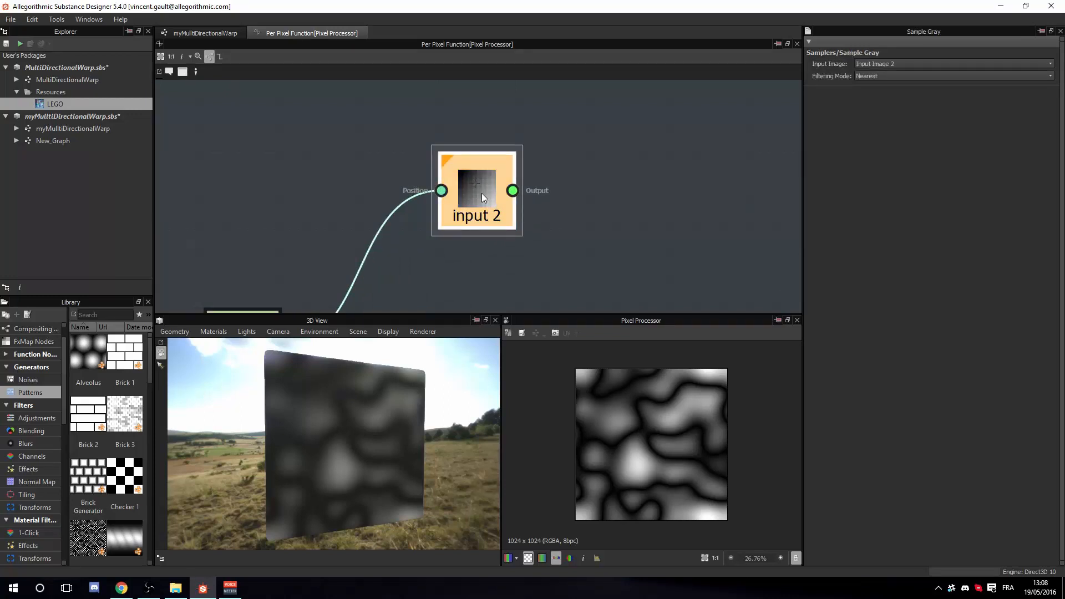
pyautogui.press('space')
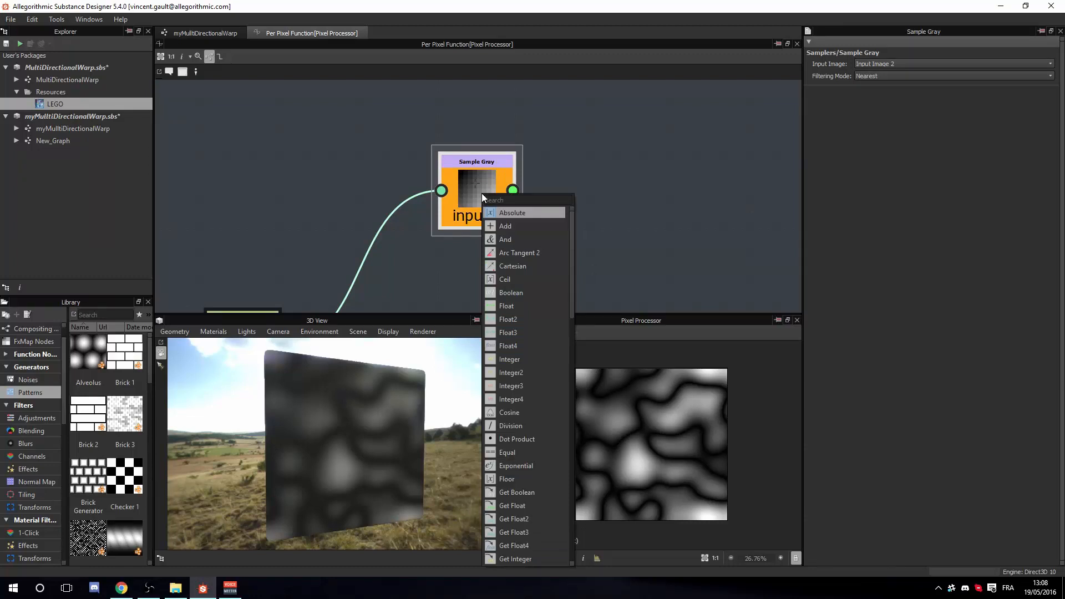
pyautogui.write('deg')
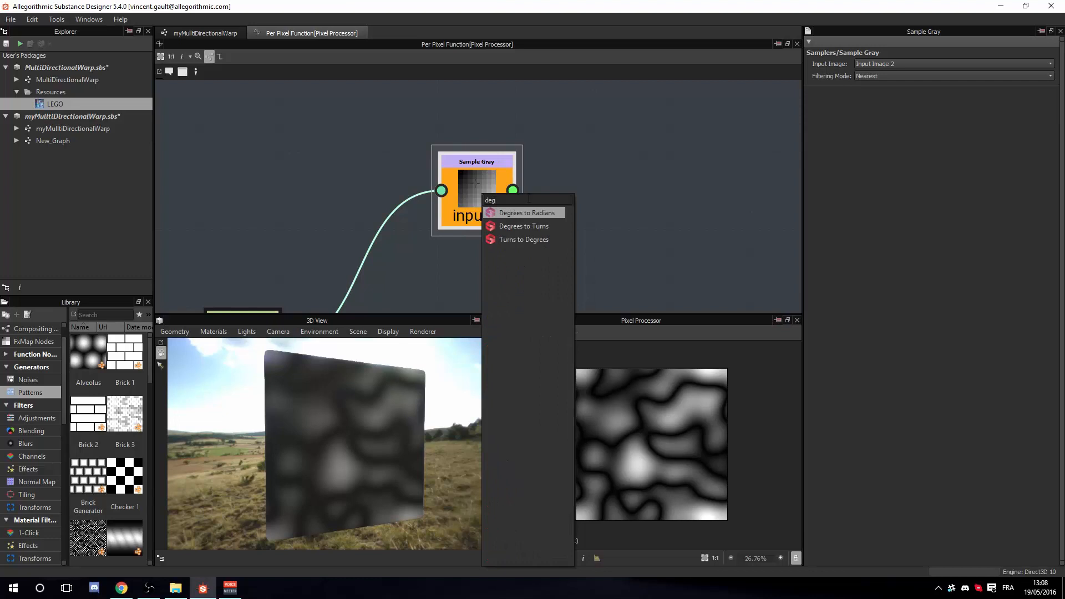
pyautogui.click(525, 239)
pyautogui.moveTo(538, 192); pyautogui.dragTo(691, 191)
pyautogui.moveTo(516, 190); pyautogui.dragTo(597, 191)
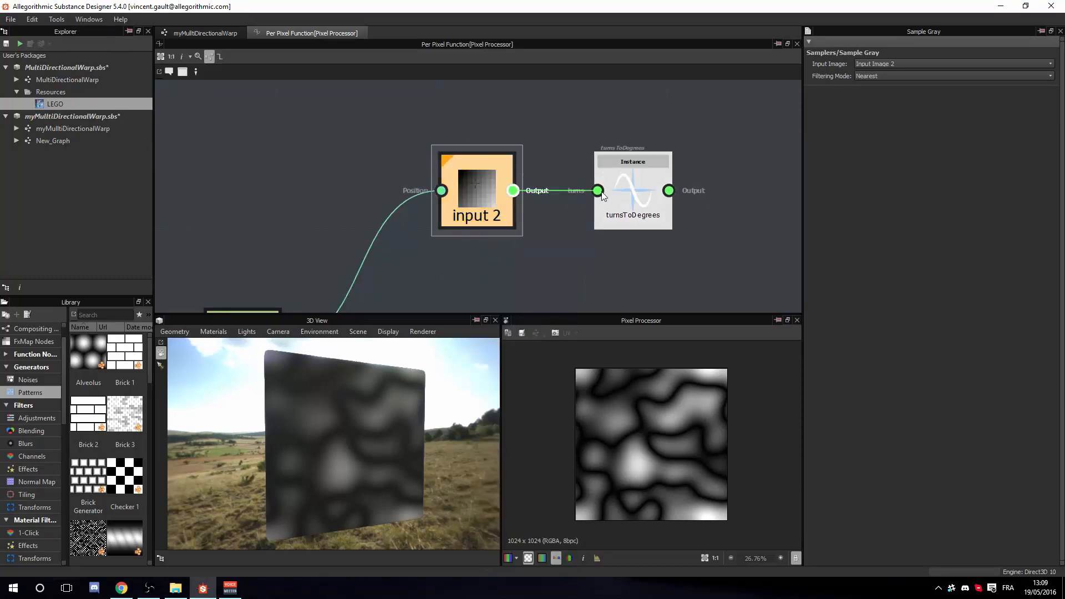
# Add a Degrees to Radians node after the Turns to Degrees node and connect the degrees output to its deg input
pyautogui.click(620, 191)
pyautogui.press('space')
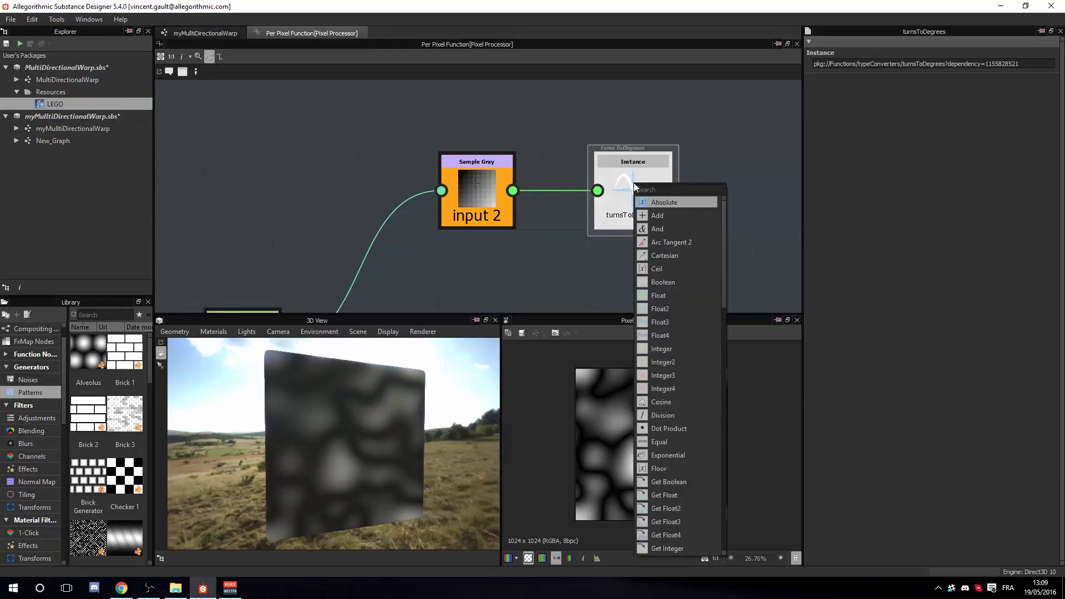
pyautogui.write('deg')
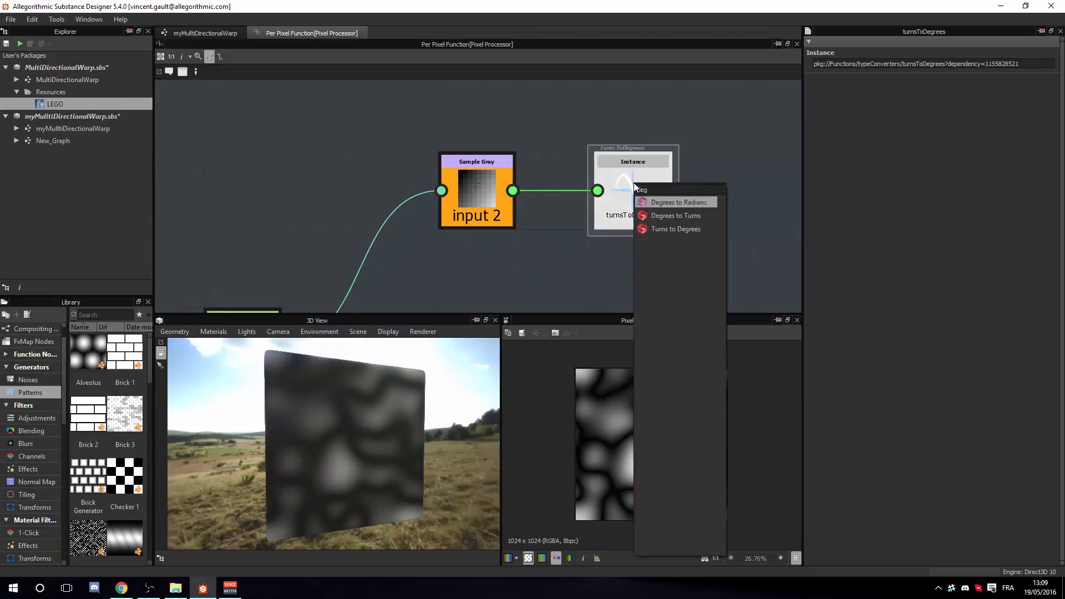
pyautogui.click(667, 202)
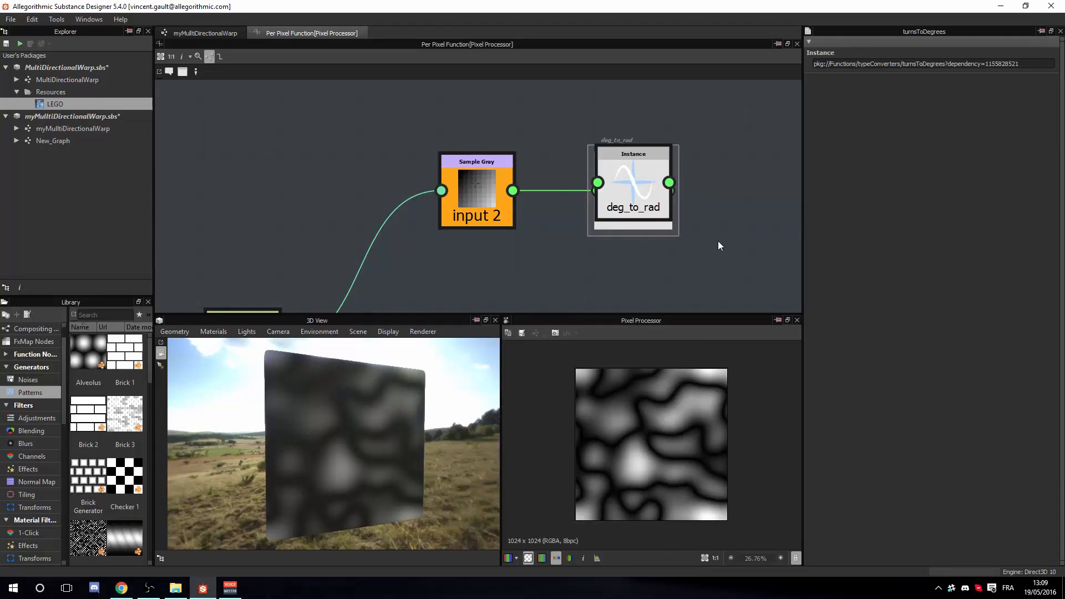
pyautogui.press('space')
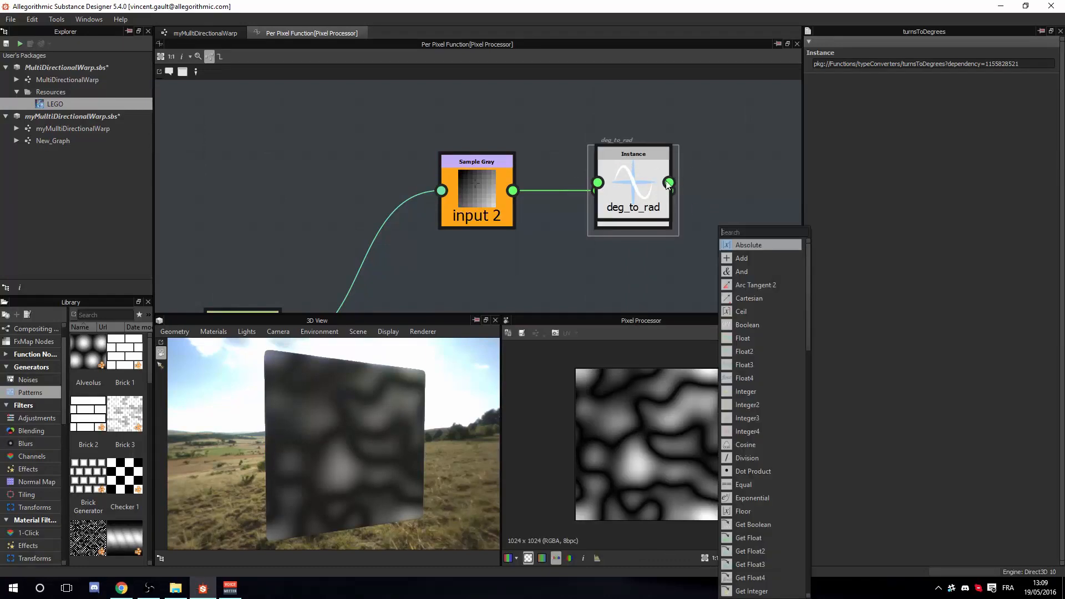
pyautogui.moveTo(639, 193); pyautogui.dragTo(770, 190)
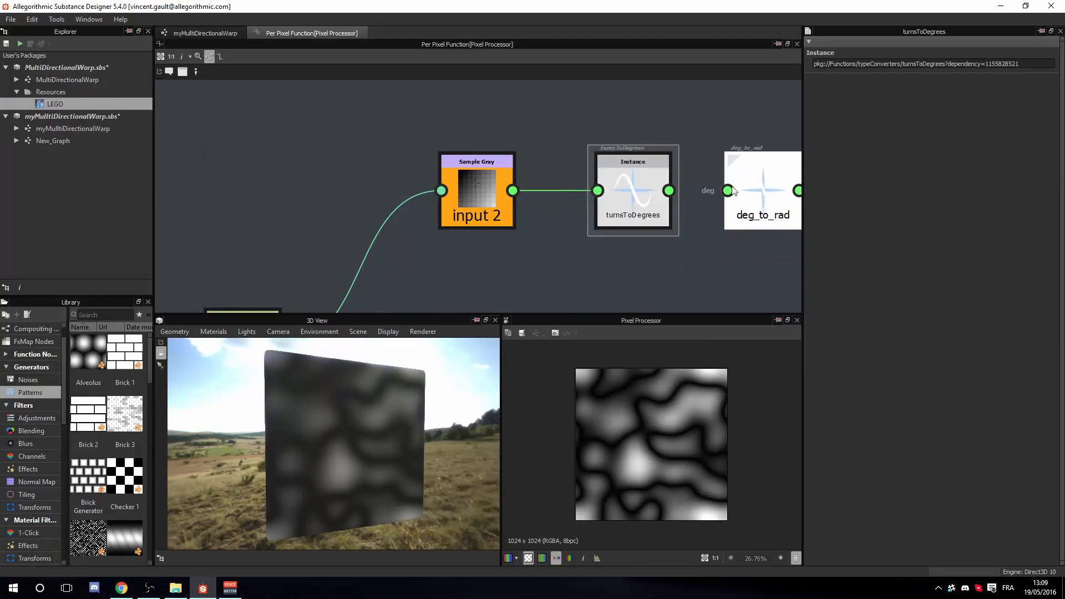
pyautogui.moveTo(709, 194); pyautogui.dragTo(565, 198, button='middle')
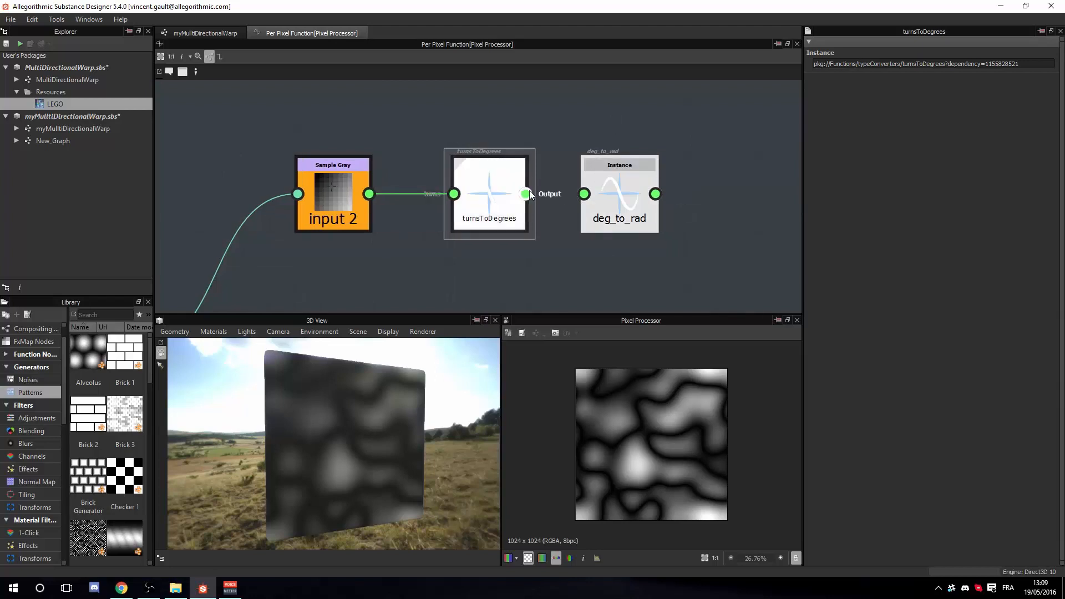
pyautogui.moveTo(525, 193); pyautogui.dragTo(584, 194)
pyautogui.click(643, 219)
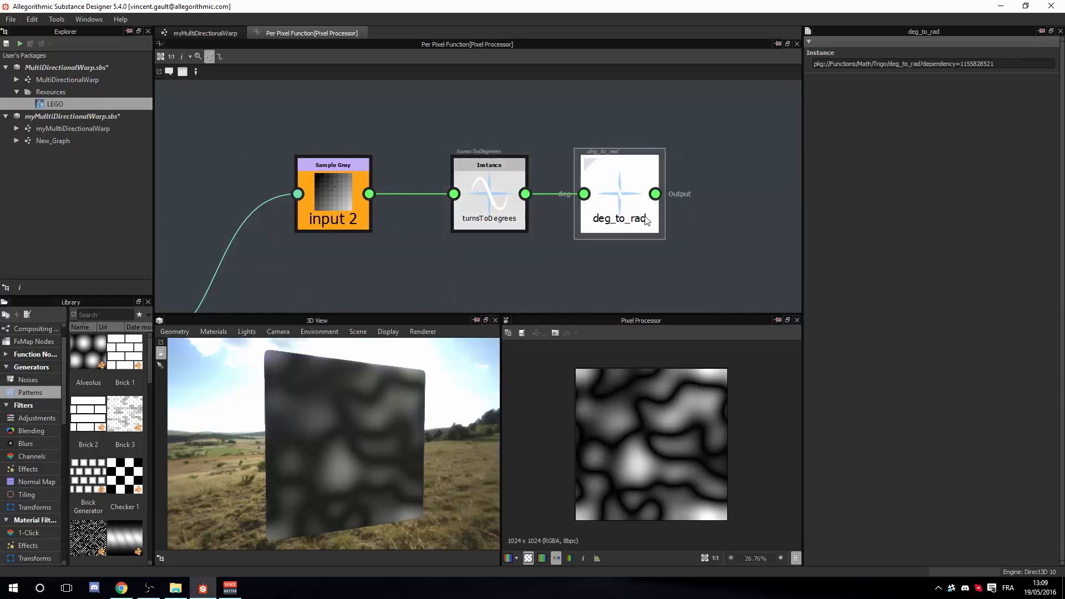
# Move the Turns to Degrees and Degrees to Radians nodes closer to the Sample Gray node in a compact row
pyautogui.click(502, 183)
pyautogui.moveTo(505, 183); pyautogui.dragTo(453, 184)
pyautogui.moveTo(615, 183); pyautogui.dragTo(537, 184)
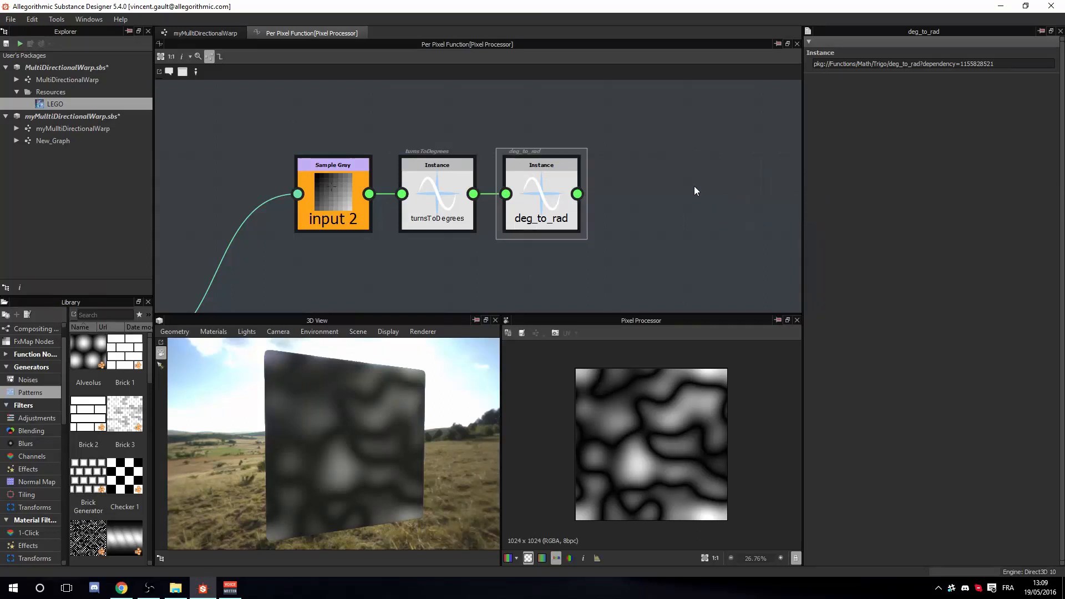
pyautogui.rightClick(693, 185)
pyautogui.moveTo(727, 192)
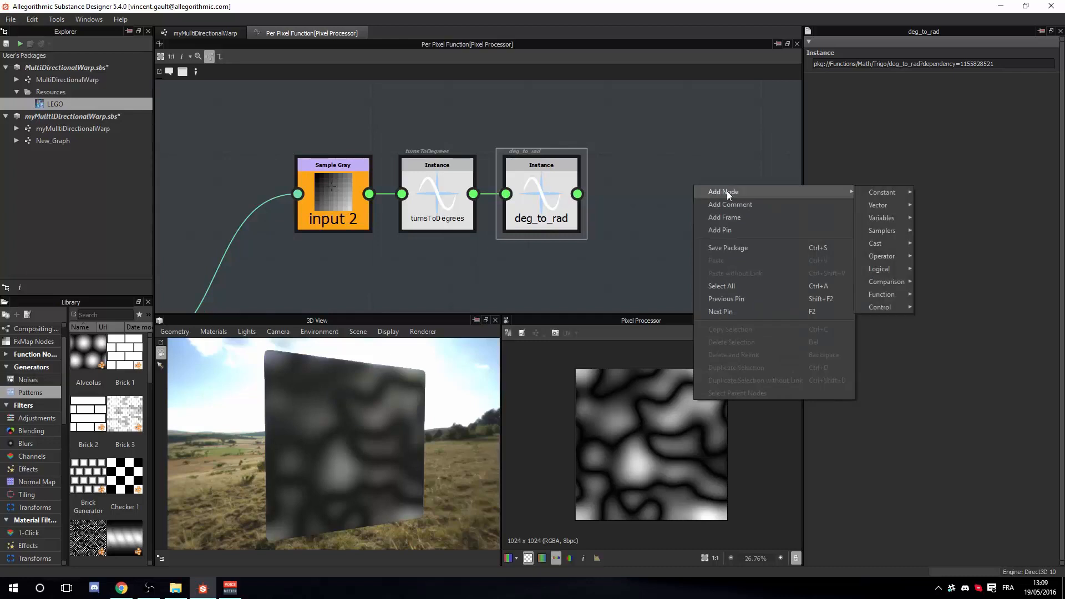
pyautogui.moveTo(887, 205)
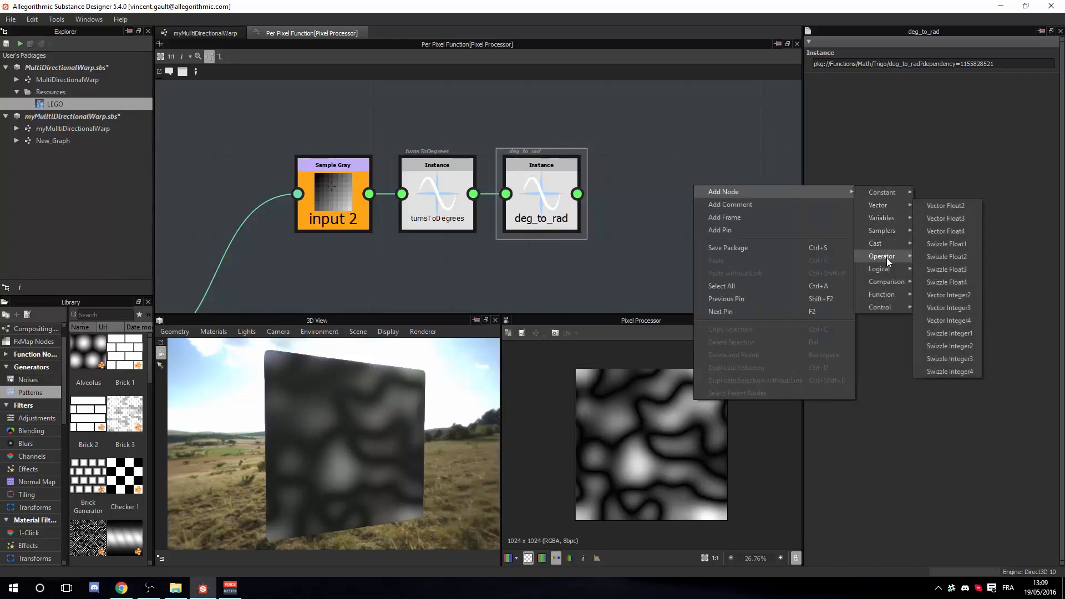
pyautogui.moveTo(886, 271)
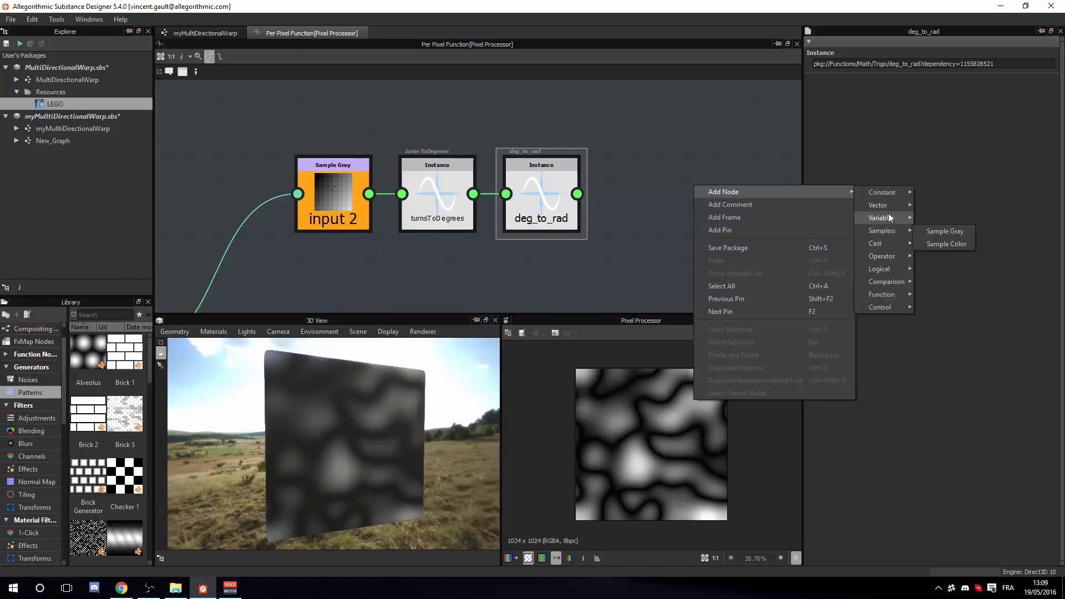
pyautogui.moveTo(890, 294)
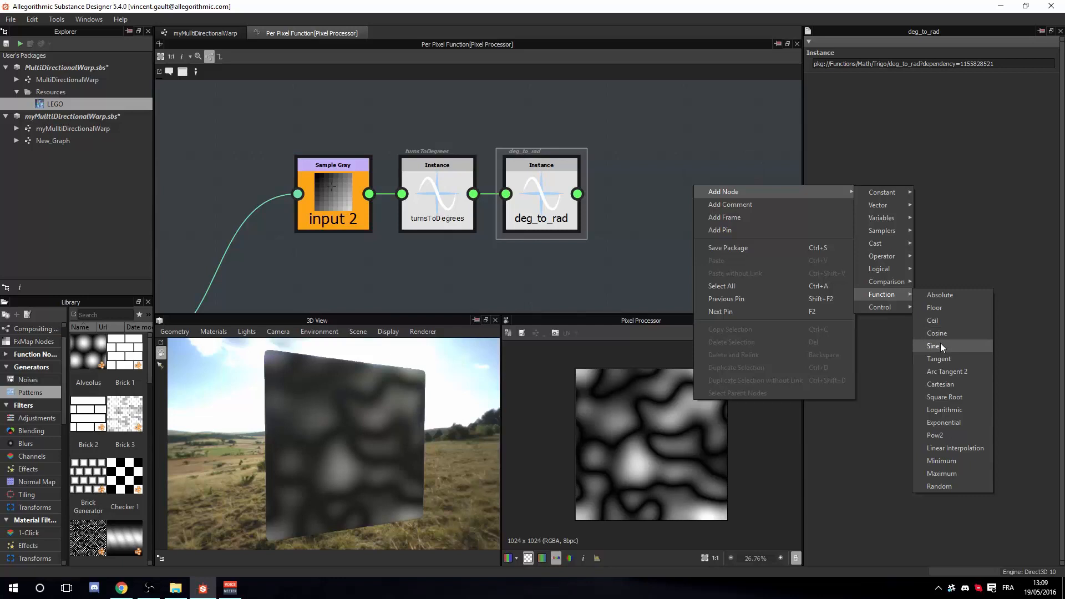
pyautogui.click(625, 175)
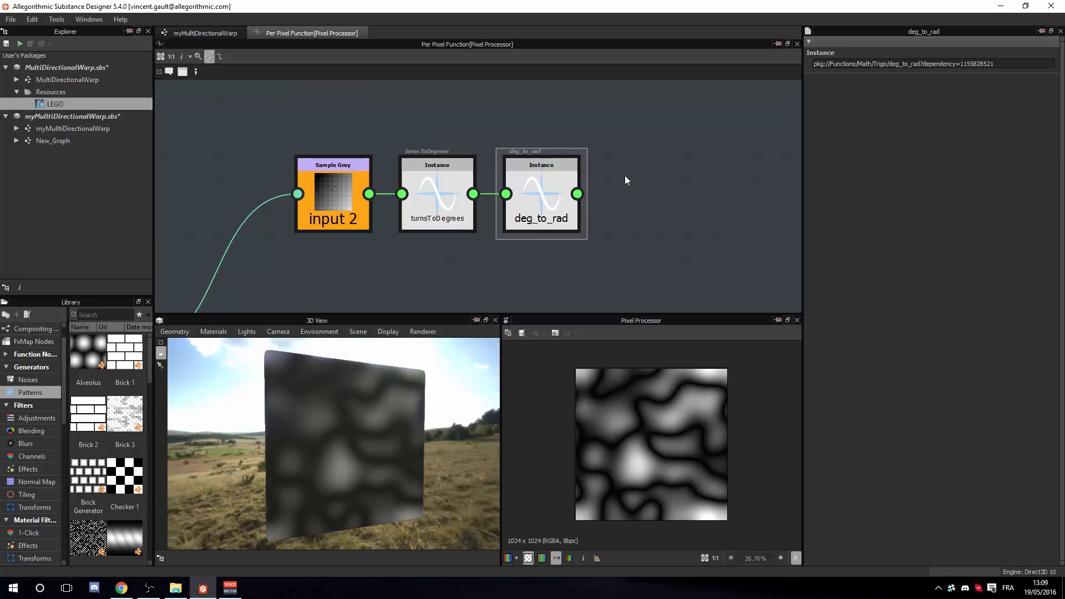
# Add a Cosine node above and beyond the Degrees to Radians node and connect the radians output to it
pyautogui.scroll(-3, 624, 176)
pyautogui.moveTo(659, 178); pyautogui.dragTo(546, 169, button='middle')
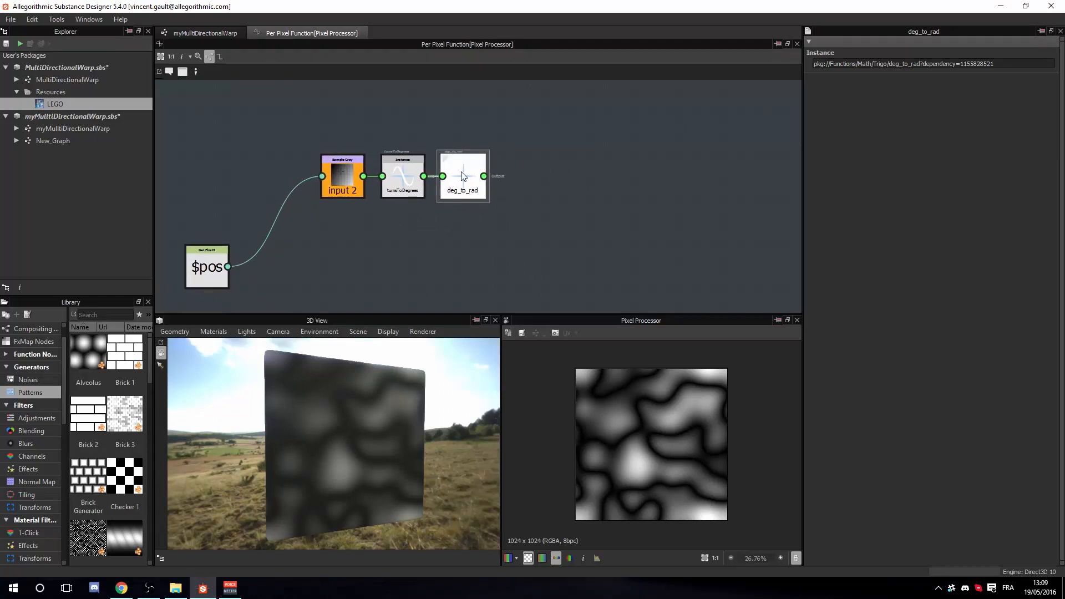
pyautogui.press('space')
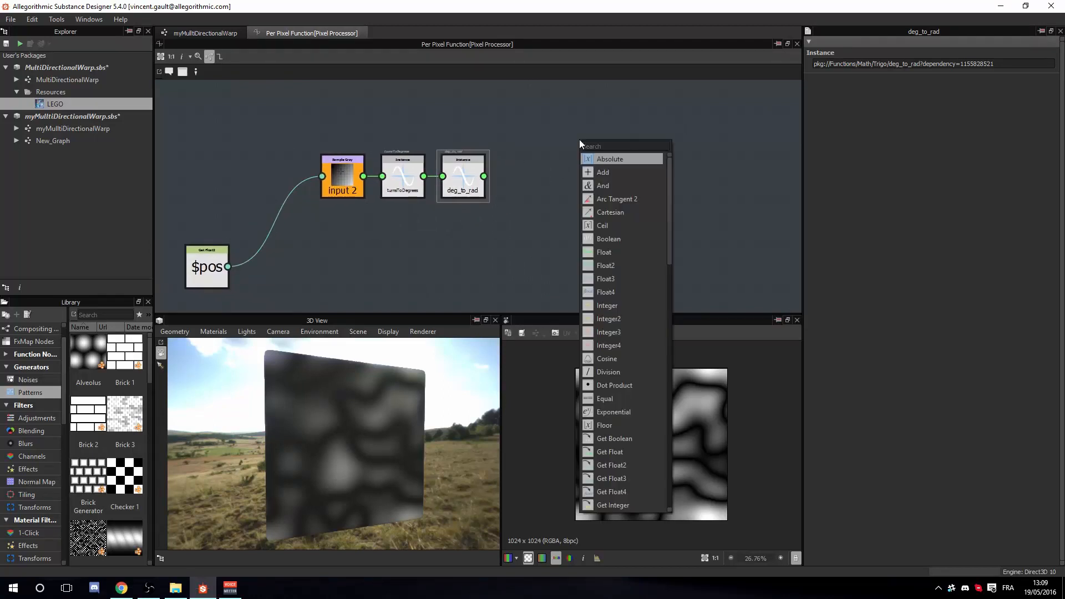
pyautogui.write('cos')
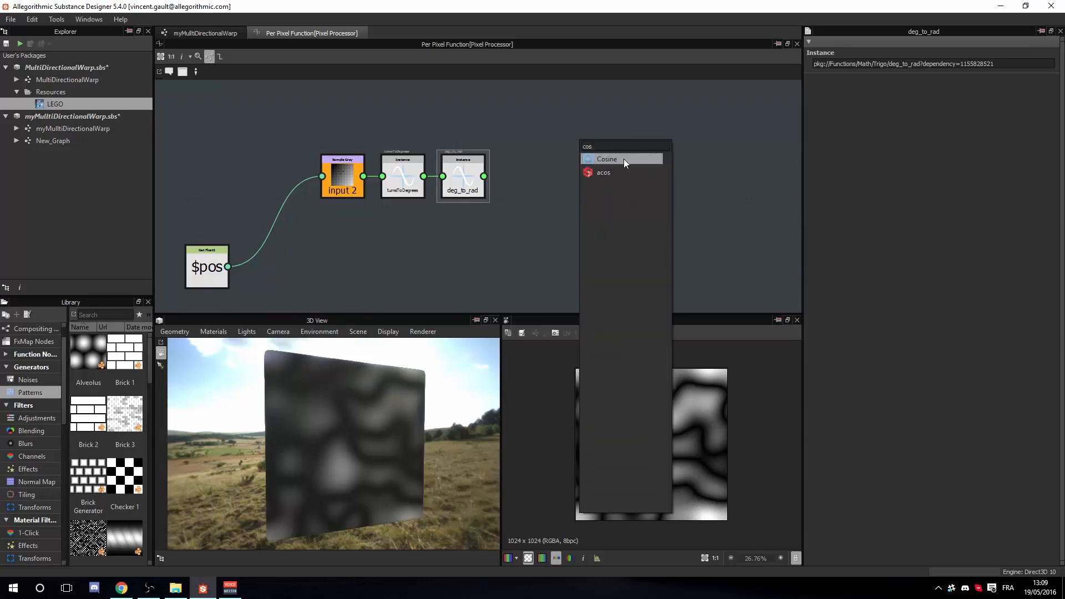
pyautogui.click(624, 159)
pyautogui.moveTo(483, 176); pyautogui.dragTo(559, 149)
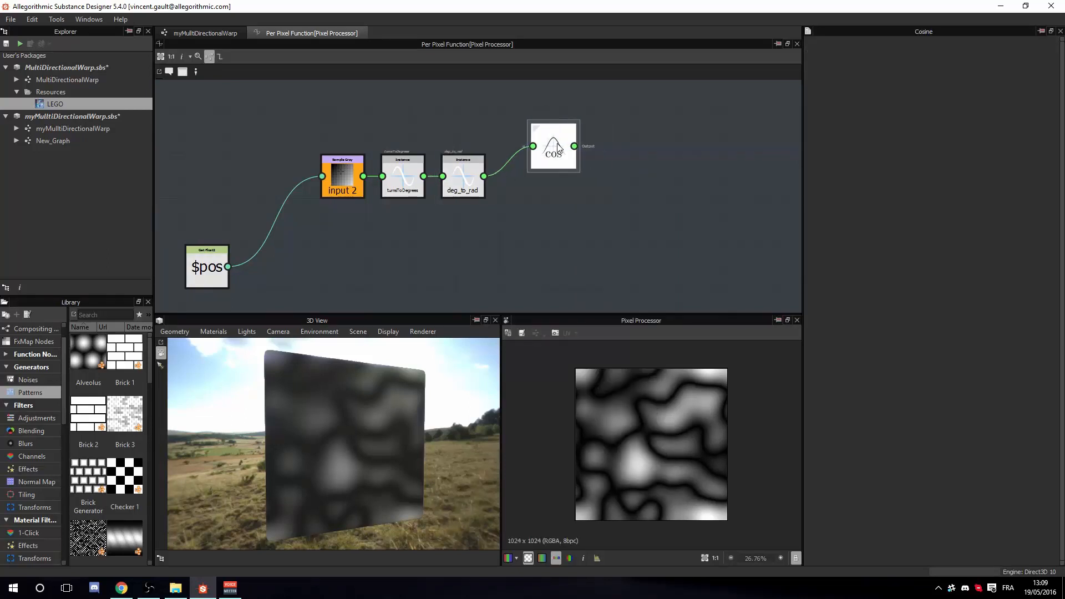
# Add a Sine node below the Cosine node, connect the radians output to it, and space the two nodes apart
pyautogui.press('space')
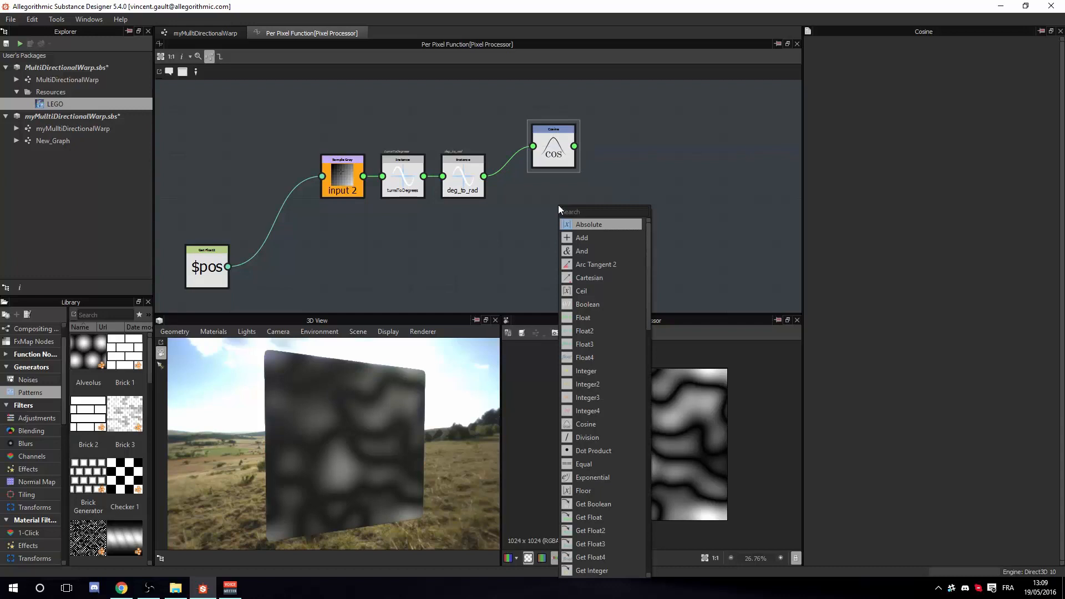
pyautogui.write('sin')
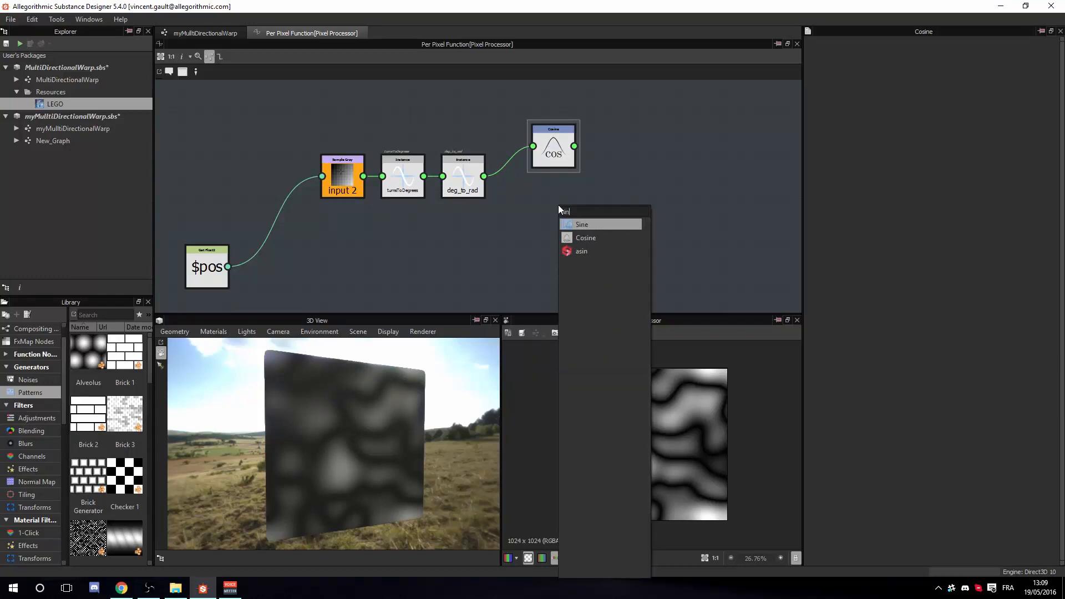
pyautogui.click(577, 224)
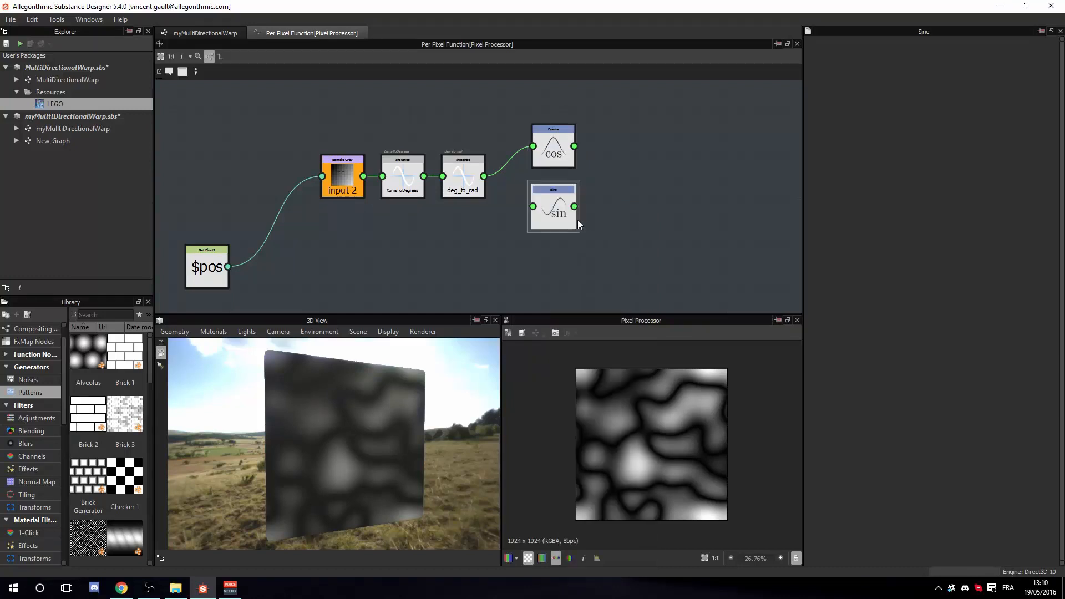
pyautogui.moveTo(484, 175); pyautogui.dragTo(535, 223)
pyautogui.moveTo(546, 140); pyautogui.dragTo(532, 126)
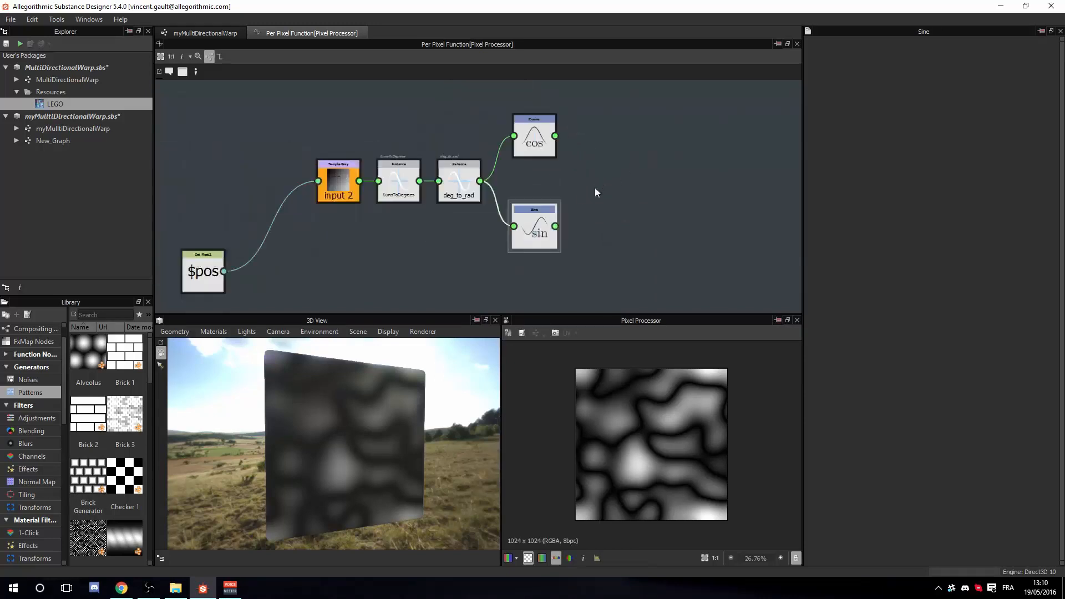
# Duplicate the Input 2 Sample Gray node with its $pos link and place the copy below the original
pyautogui.press('f')
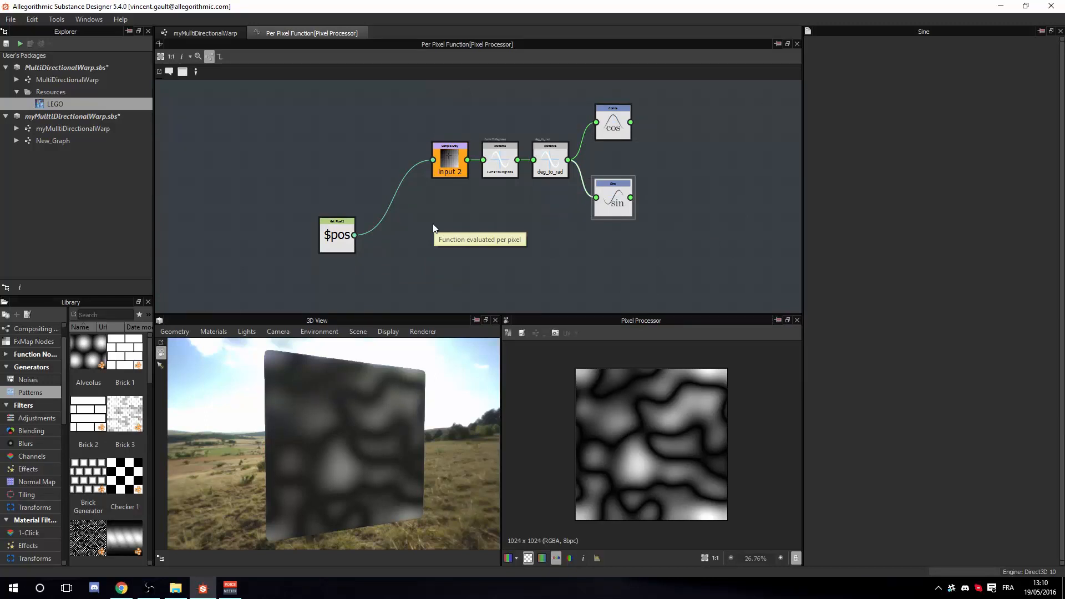
pyautogui.scroll(3, 444, 157)
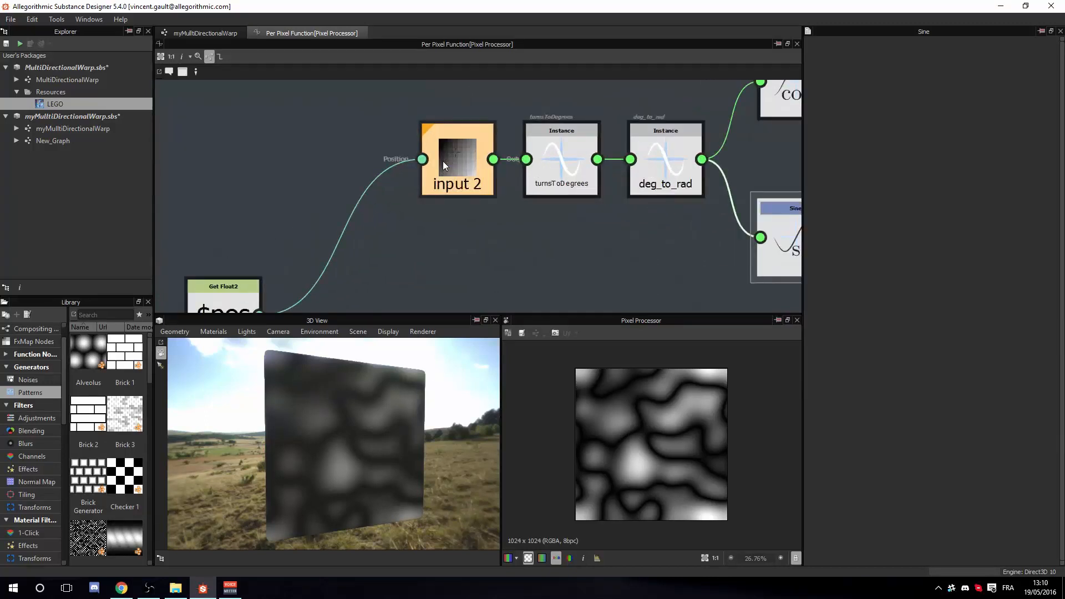
pyautogui.scroll(-2, 443, 161)
pyautogui.click(442, 182)
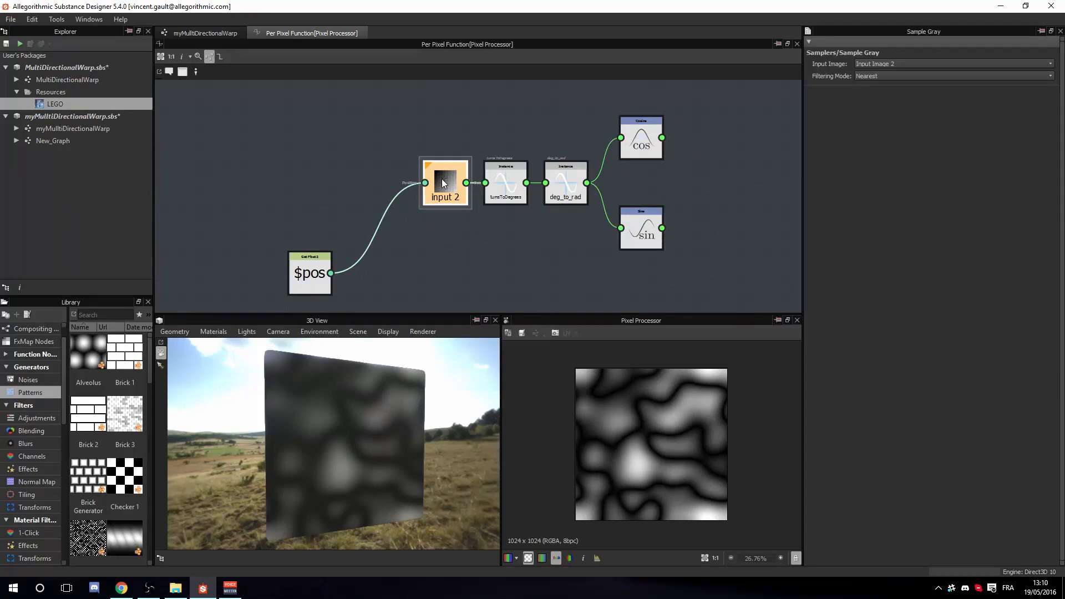
pyautogui.hotkey('ctrl', 'd')
pyautogui.moveTo(473, 206); pyautogui.dragTo(442, 287)
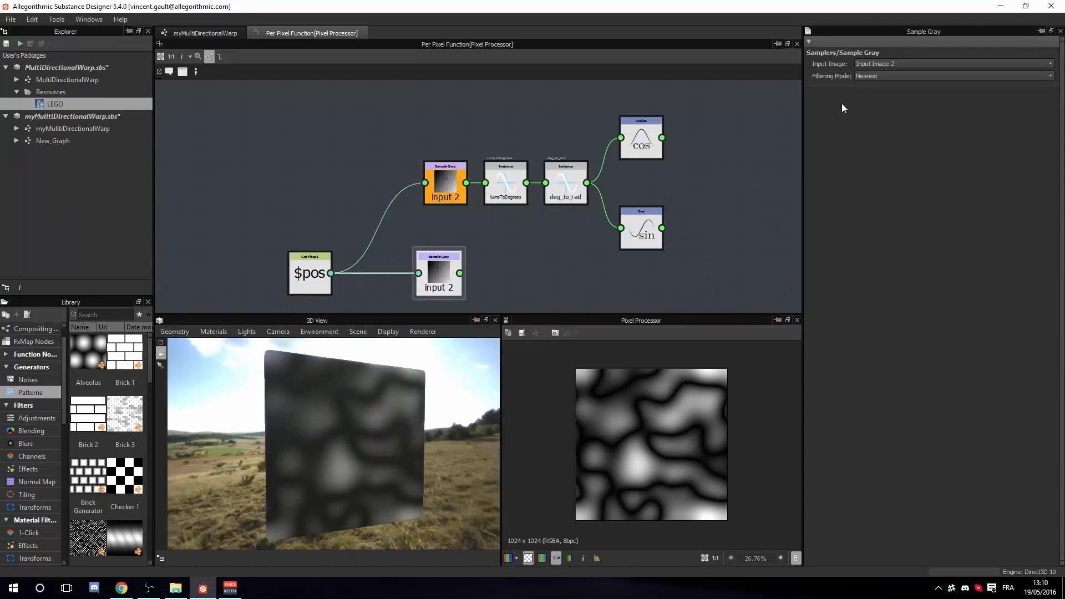
# Set the duplicated Sample Gray node's input image to Input Image 1 and make it the function's output node
pyautogui.click(1043, 63)
pyautogui.click(933, 78)
pyautogui.rightClick(442, 270)
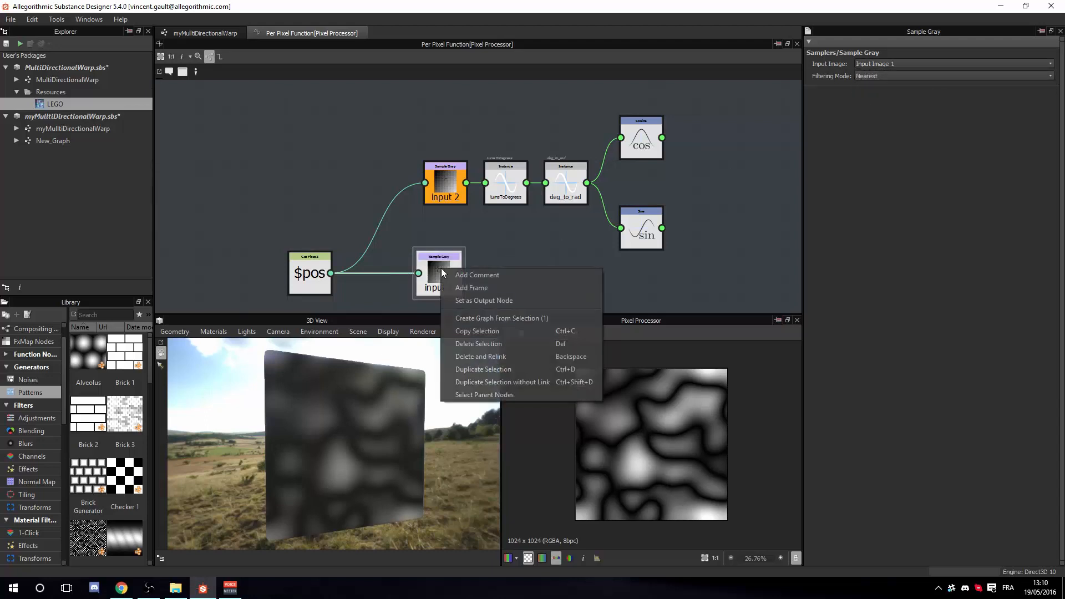
pyautogui.click(491, 301)
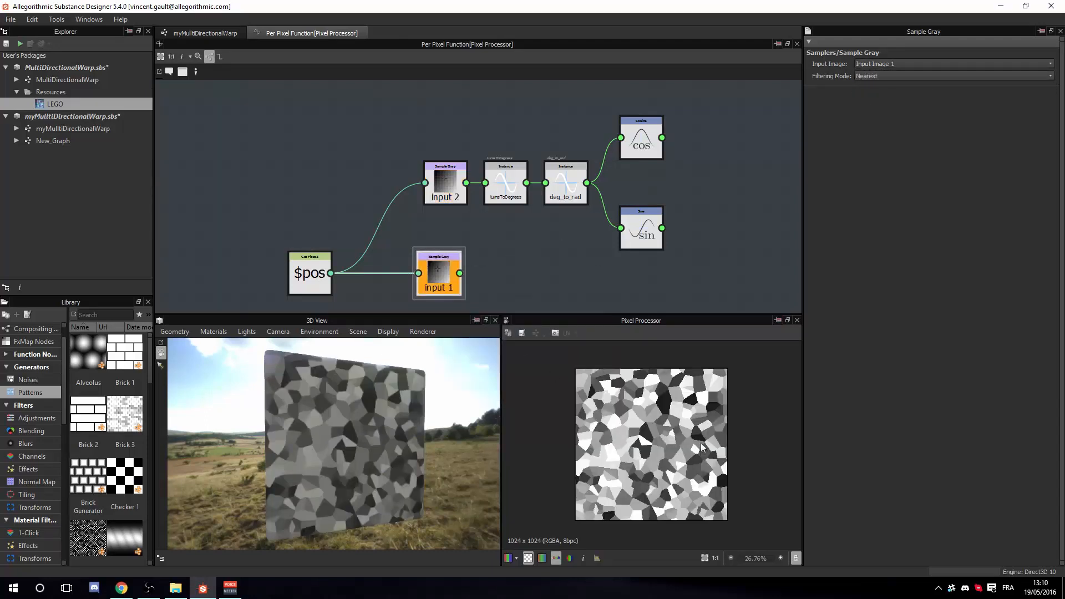
# Add a Multiplication node beyond the Cosine node
pyautogui.scroll(-3, 660, 258)
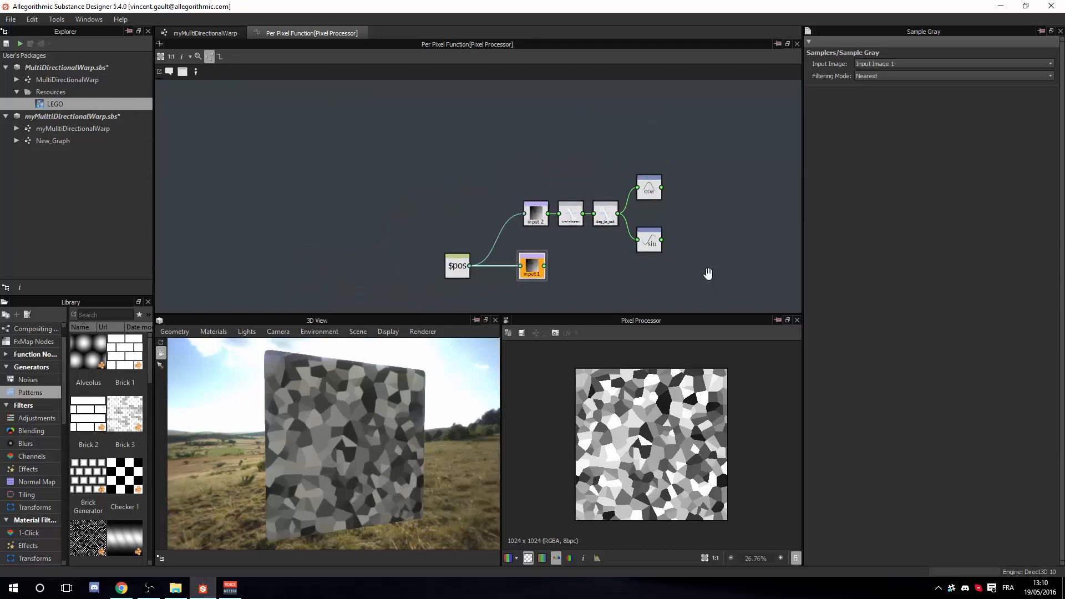
pyautogui.moveTo(649, 273); pyautogui.dragTo(527, 231, button='middle')
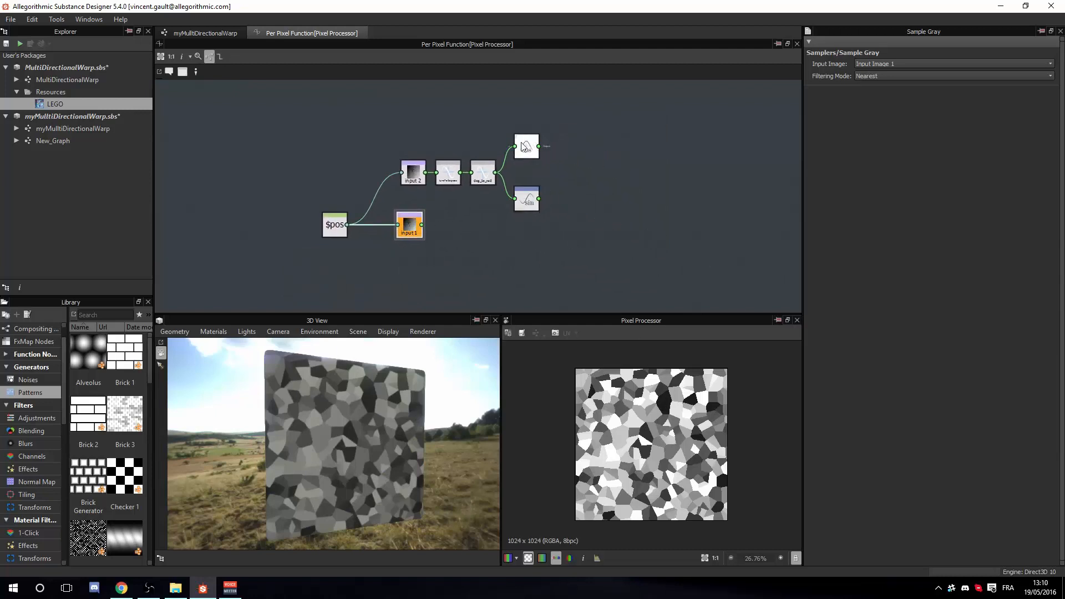
pyautogui.moveTo(551, 118); pyautogui.dragTo(525, 224)
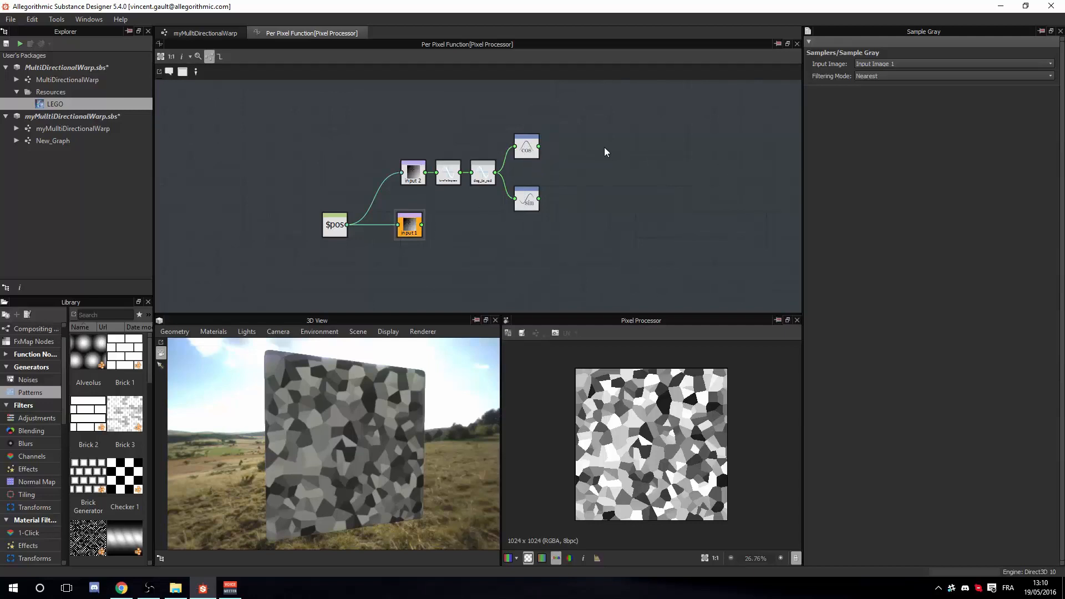
pyautogui.press('space')
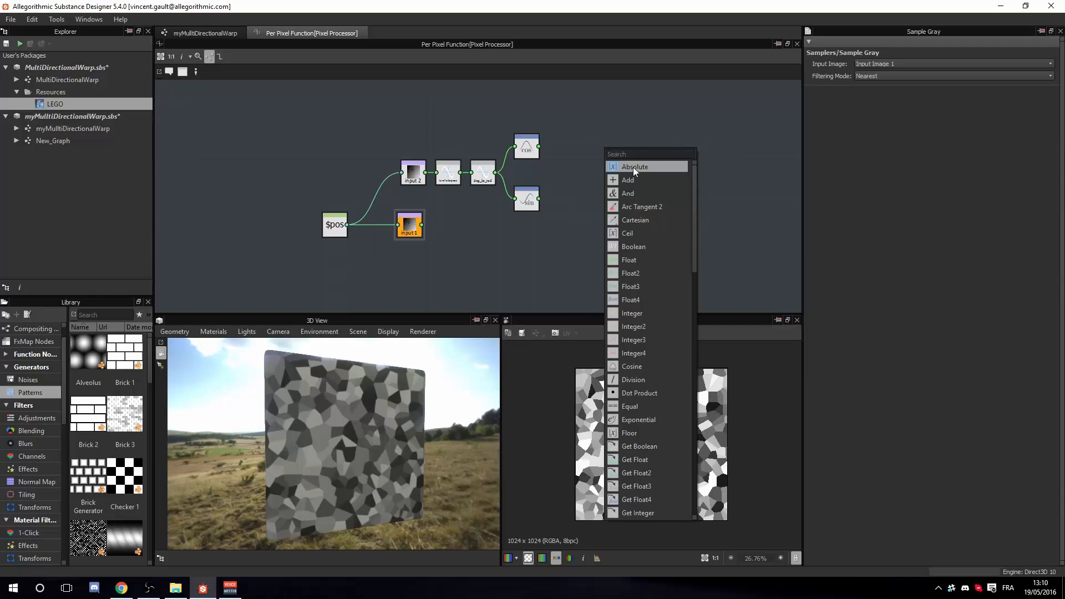
pyautogui.write('mul')
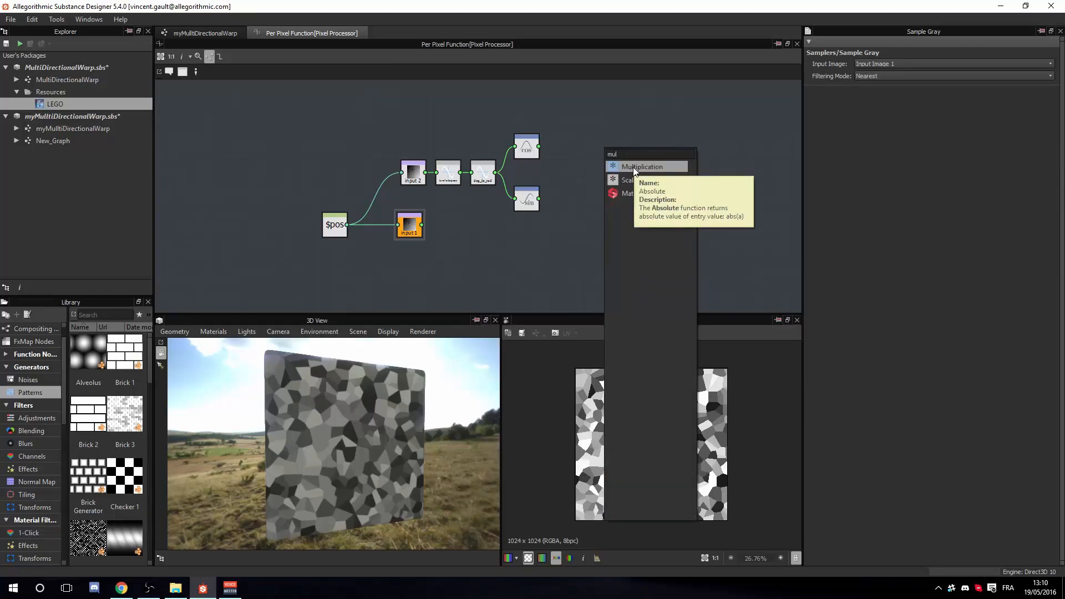
pyautogui.click(634, 167)
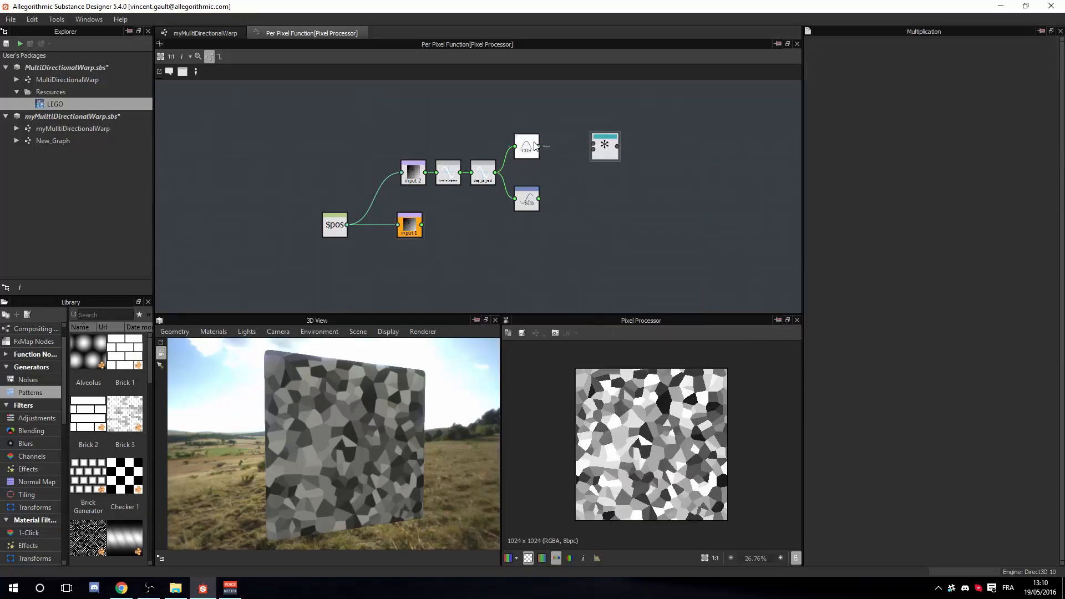
# Move the Multiplication node beside the Sine node, then copy it and place the copy beside the Cosine node
pyautogui.moveTo(538, 146); pyautogui.dragTo(605, 198)
pyautogui.hotkey('ctrl', 'c')
pyautogui.hotkey('ctrl', 'v')
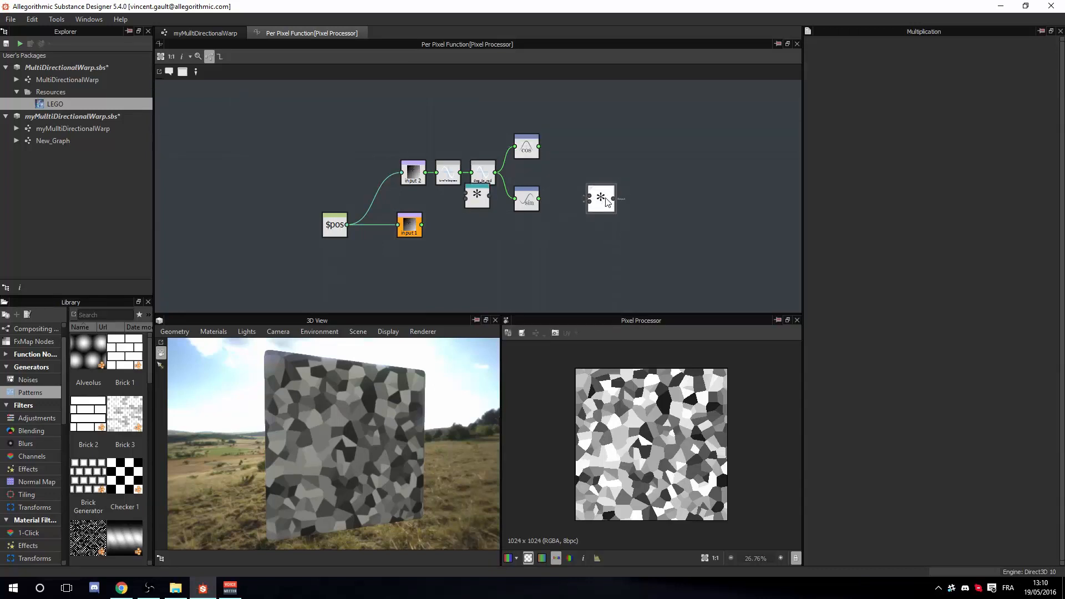
pyautogui.moveTo(479, 197); pyautogui.dragTo(612, 144)
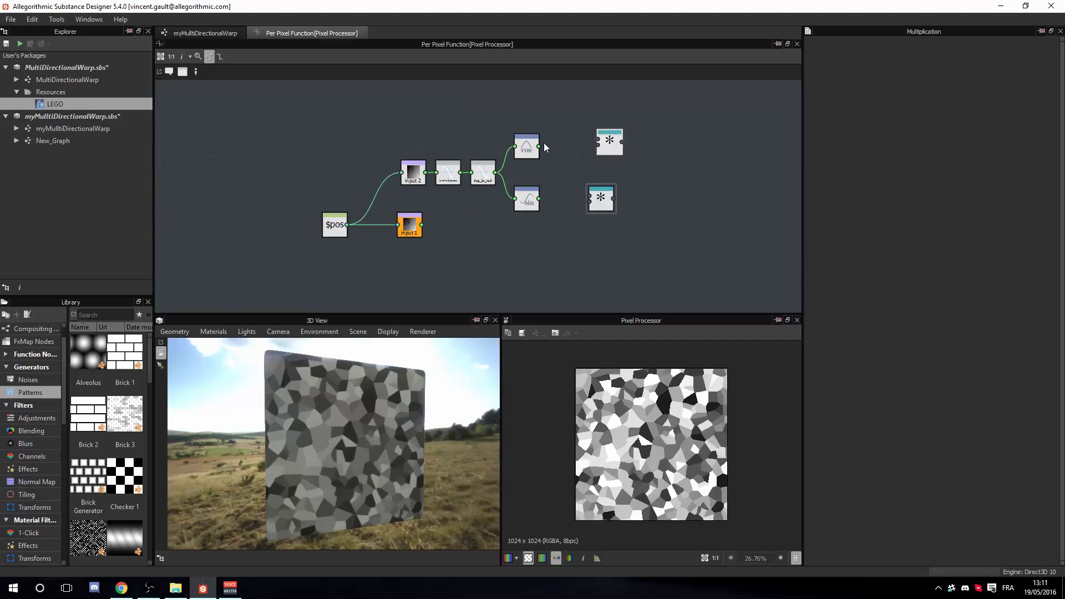
# Feed the Cosine and Sine outputs into their respective Multiplication nodes and connect the Input 1 sample to both nodes' second inputs
pyautogui.moveTo(539, 147); pyautogui.dragTo(610, 142)
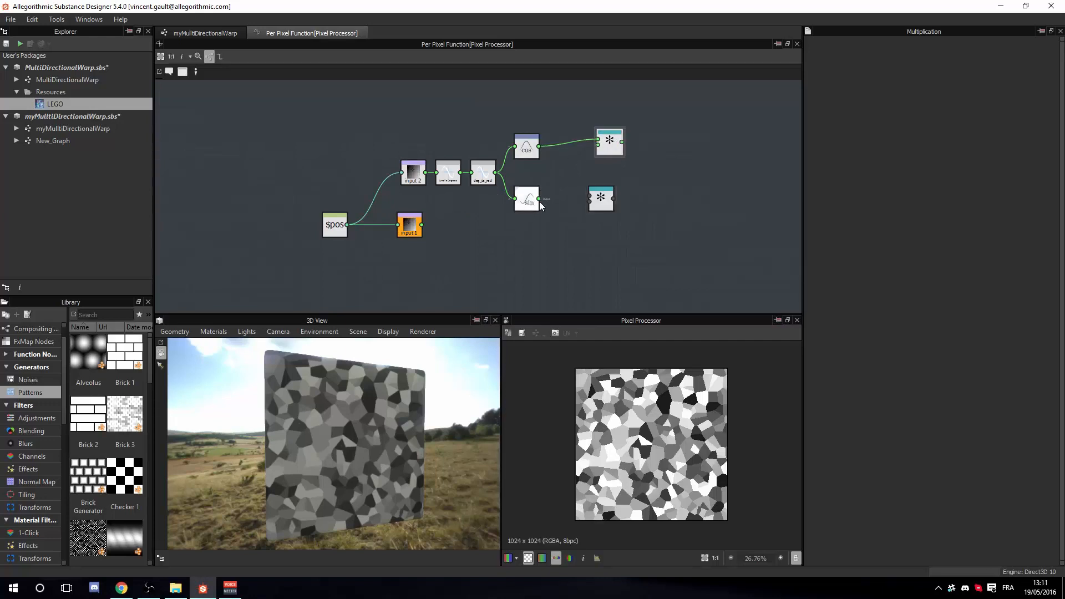
pyautogui.moveTo(539, 200); pyautogui.dragTo(589, 200)
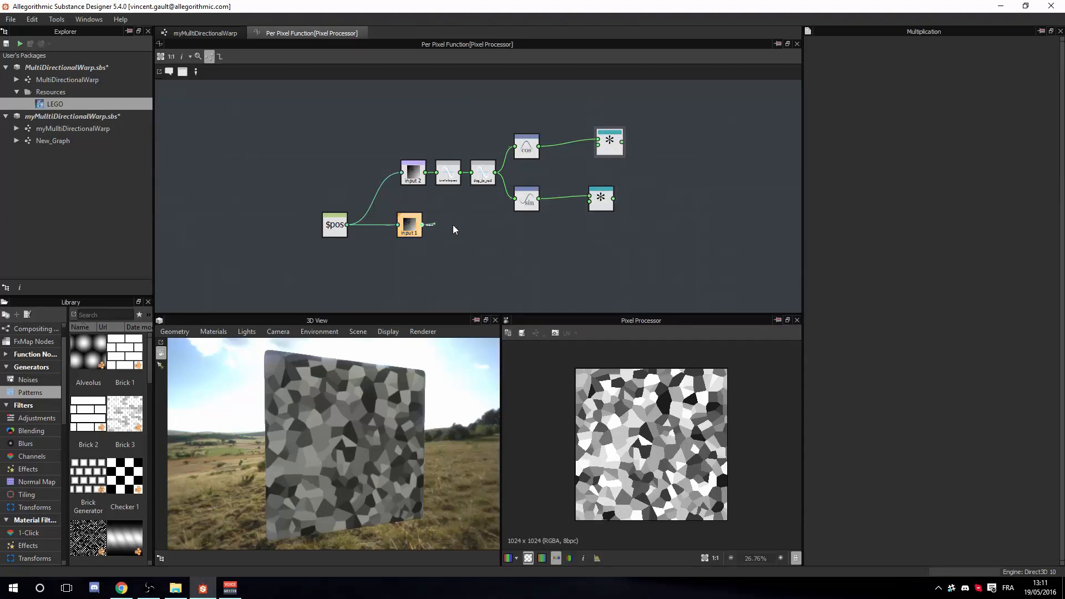
pyautogui.moveTo(452, 229); pyautogui.dragTo(602, 161)
pyautogui.moveTo(606, 206); pyautogui.dragTo(600, 205)
pyautogui.scroll(3, 599, 203)
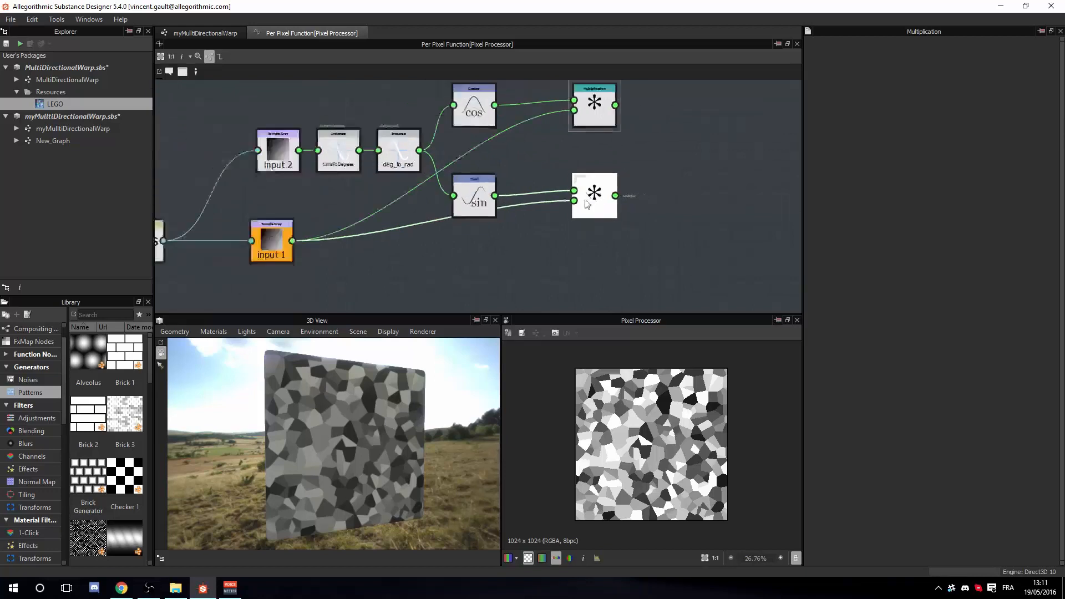
# Examine the two Multiplication nodes and the Input 1 and Input 2 Sample Gray nodes that drive them
pyautogui.scroll(-1, 586, 204)
pyautogui.click(593, 121)
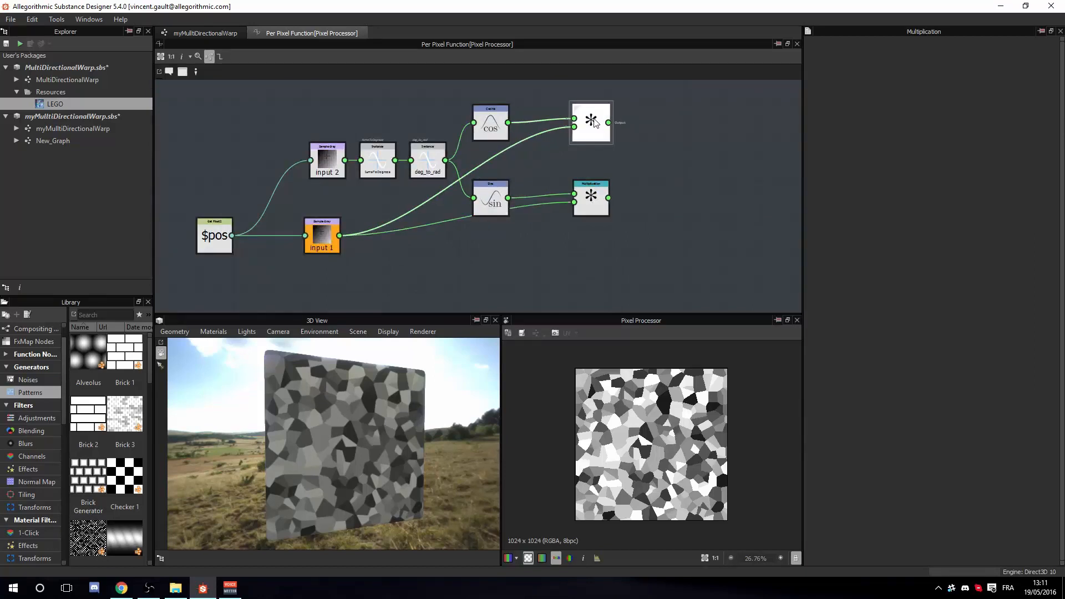
pyautogui.click(591, 199)
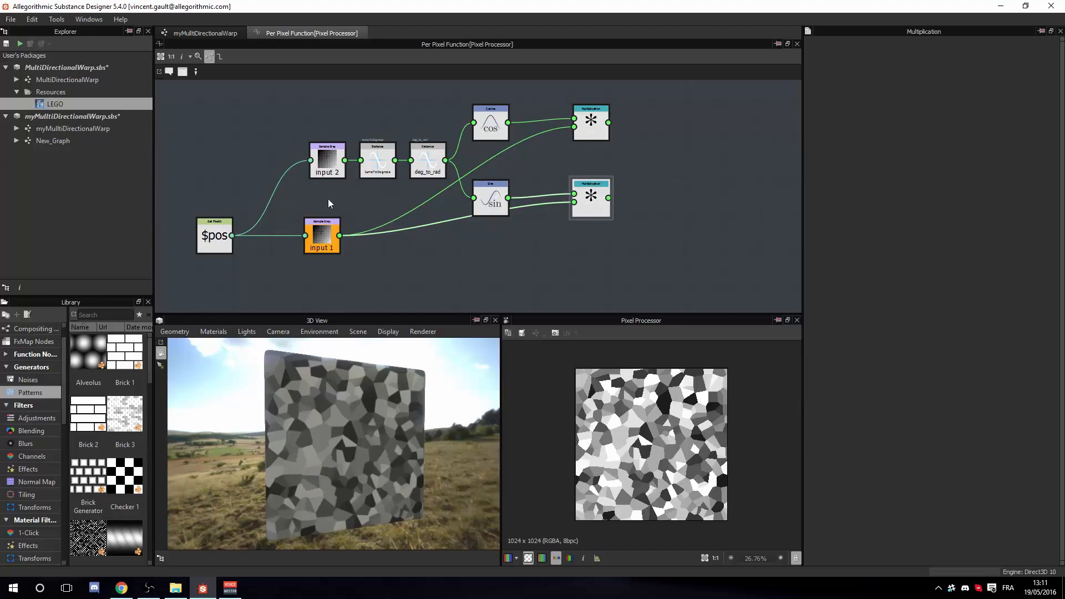
pyautogui.click(327, 239)
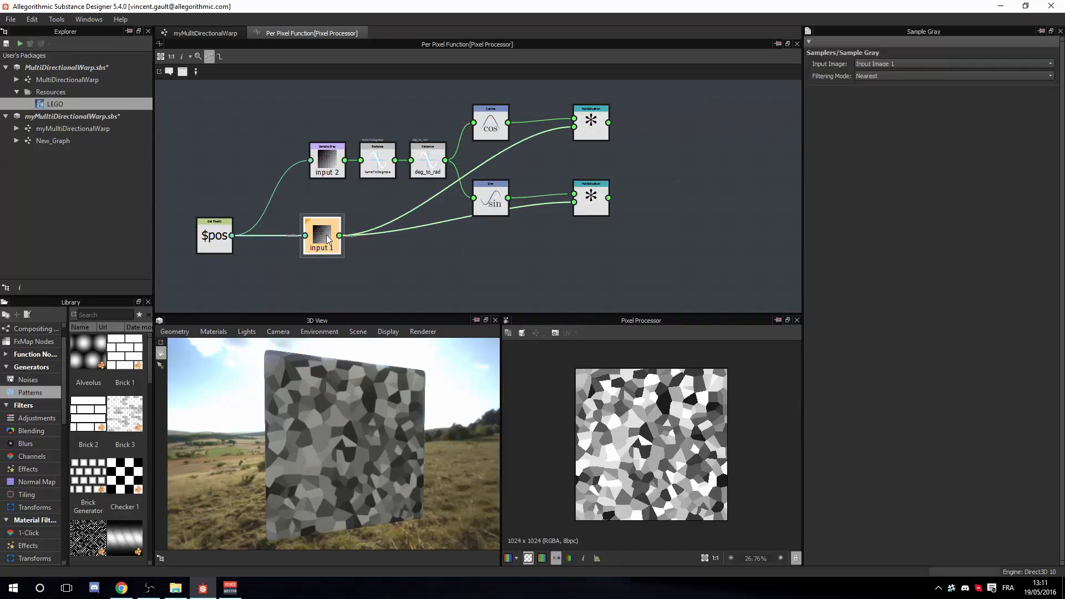
pyautogui.click(324, 164)
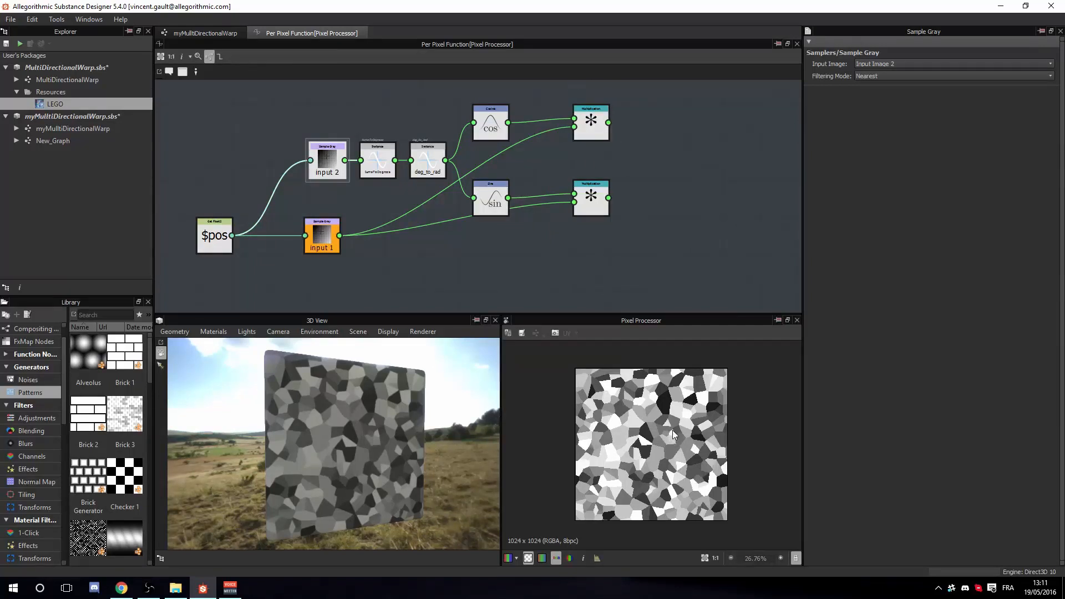
# Add a Swizzle Float1 node and place it below the Input 1 Sample Gray node
pyautogui.scroll(5, 418, 215)
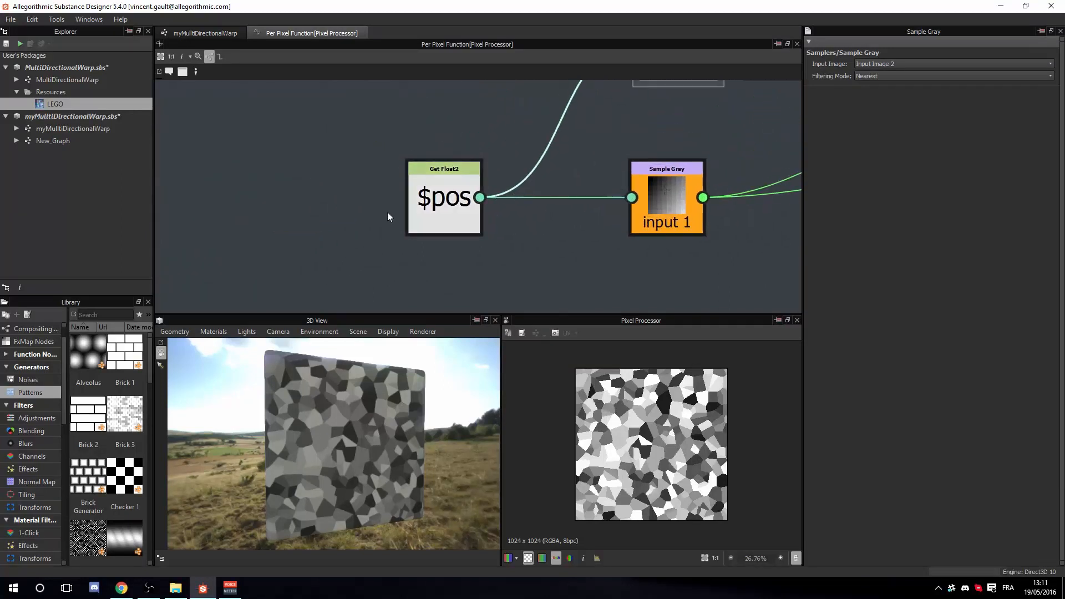
pyautogui.scroll(-4, 591, 272)
pyautogui.scroll(2, 597, 280)
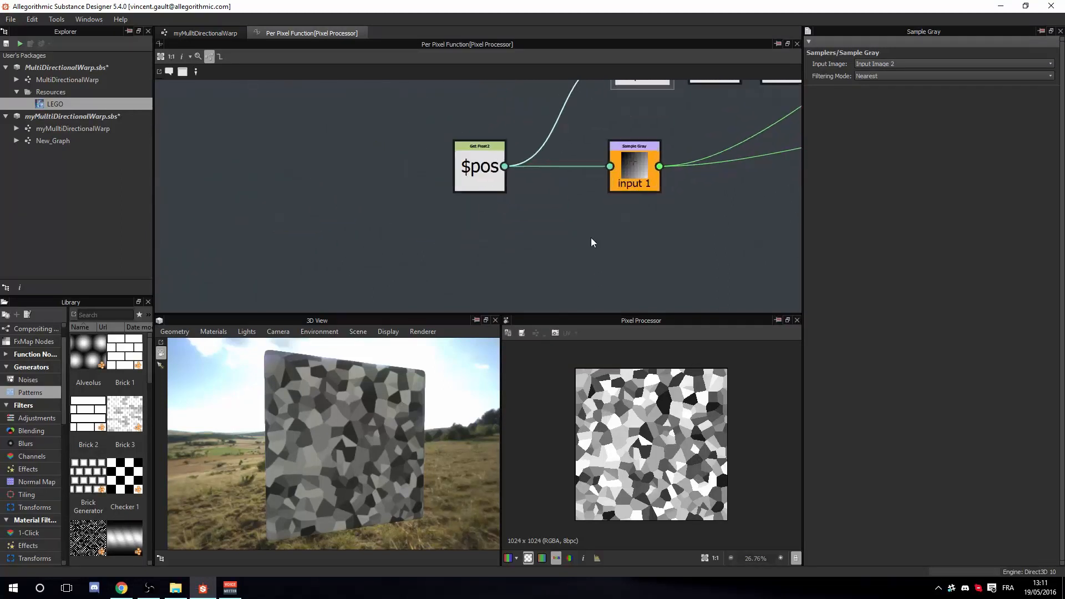
pyautogui.press('space')
pyautogui.write('sw')
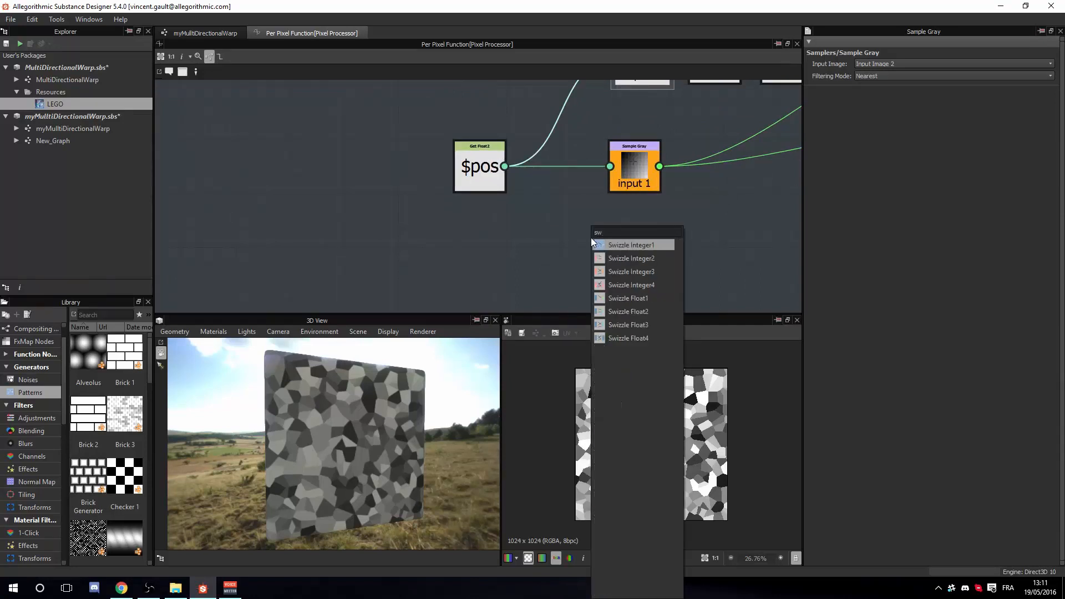
pyautogui.write('zz')
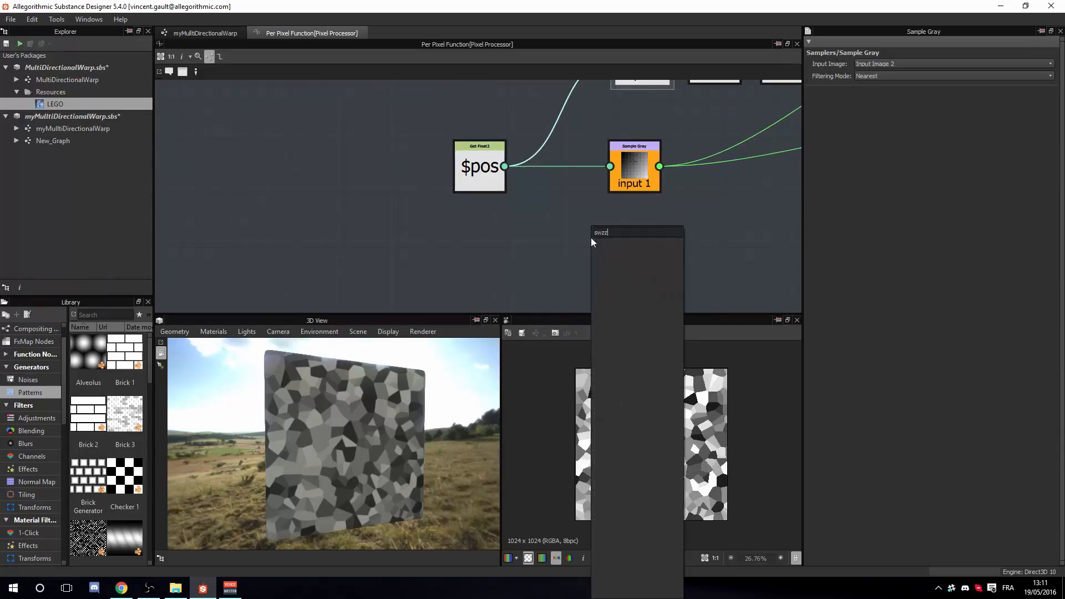
pyautogui.press('BackSpace')
pyautogui.press('BackSpace')
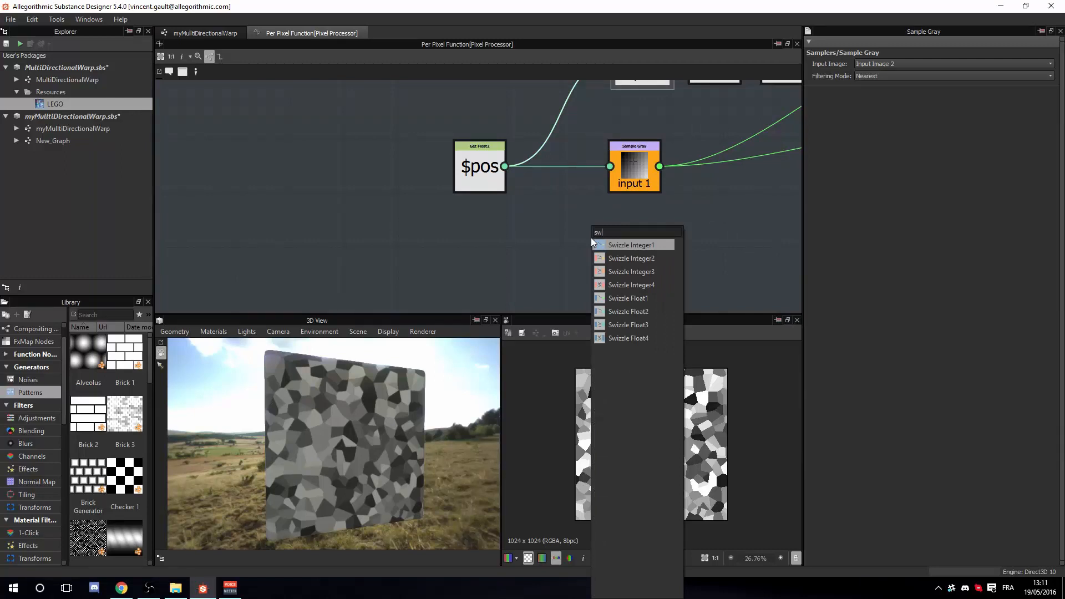
pyautogui.click(652, 300)
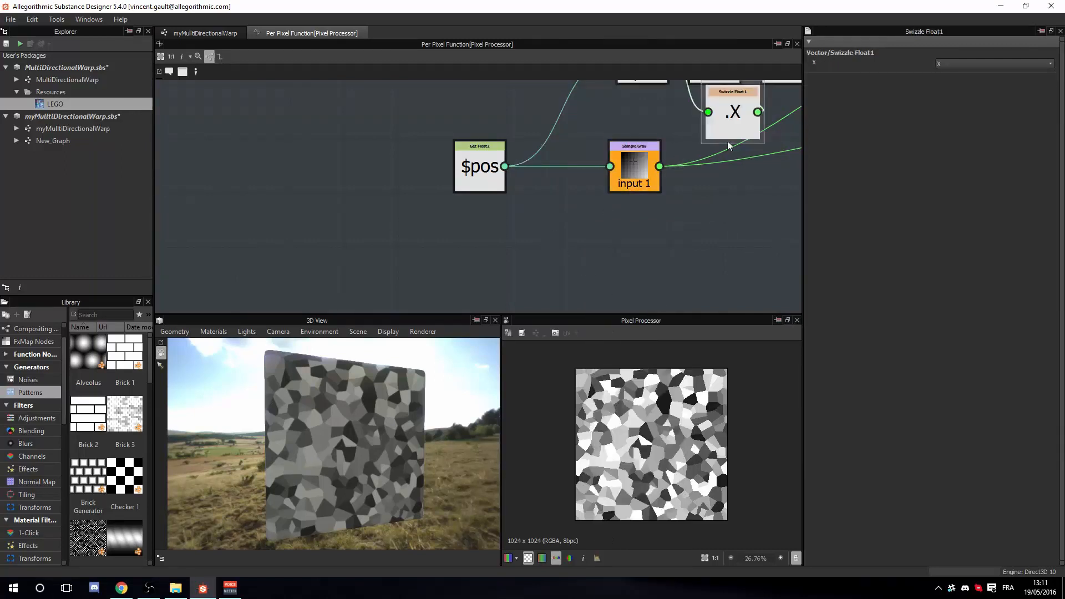
pyautogui.moveTo(728, 142); pyautogui.dragTo(643, 259)
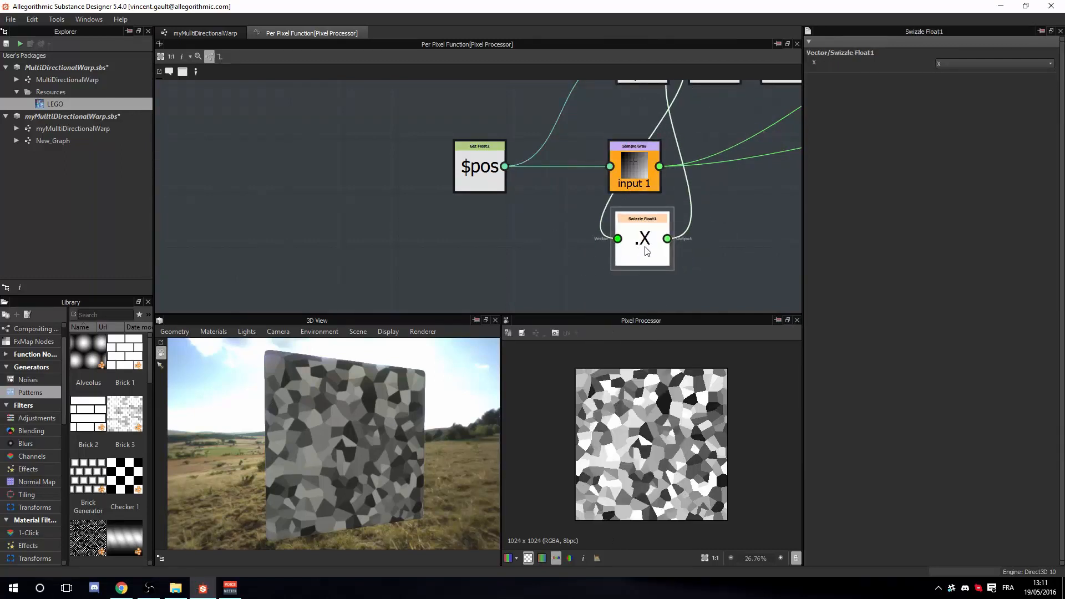
# Restore the Input 2 sample's direct link to the turns-to-degrees node and connect $pos to the Swizzle Float1 node's input
pyautogui.scroll(-4, 643, 244)
pyautogui.scroll(3, 676, 173)
pyautogui.moveTo(659, 149); pyautogui.dragTo(673, 149)
pyautogui.moveTo(683, 288); pyautogui.dragTo(703, 255, button='middle')
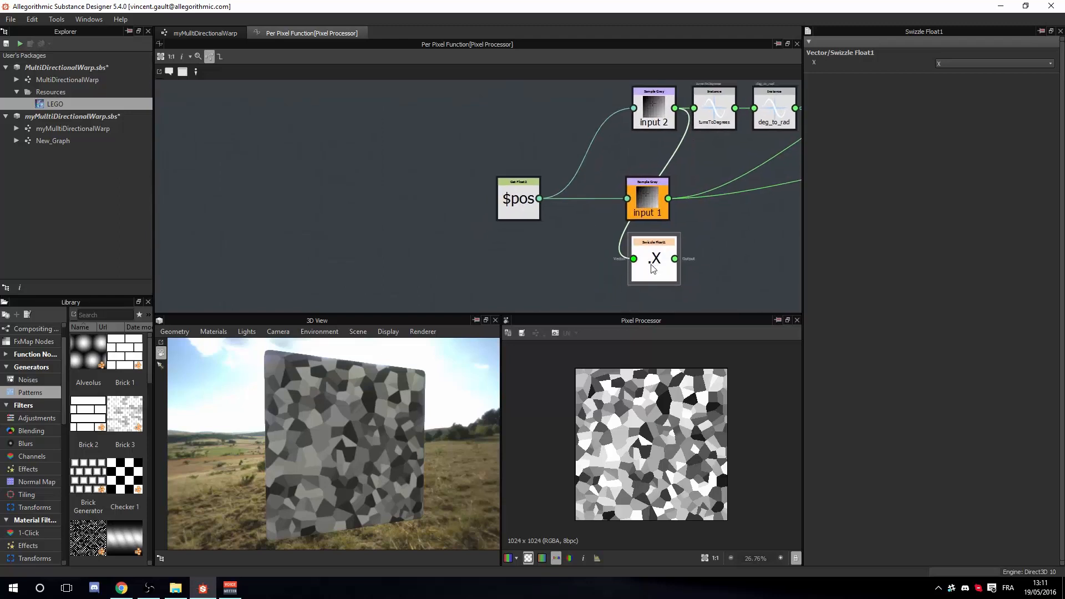
pyautogui.moveTo(654, 261); pyautogui.dragTo(655, 276)
pyautogui.moveTo(539, 198); pyautogui.dragTo(633, 273)
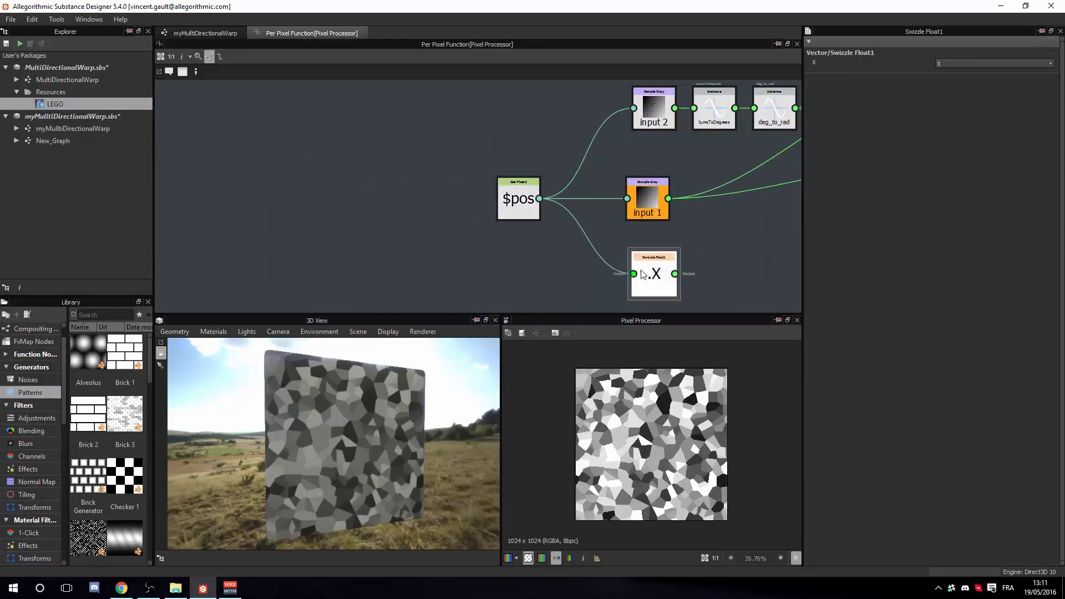
# Duplicate the Swizzle Float1 node with its $pos link below the original, and set the original's component to Y
pyautogui.hotkey('ctrl', 'v')
pyautogui.moveTo(771, 280); pyautogui.dragTo(760, 211, button='middle')
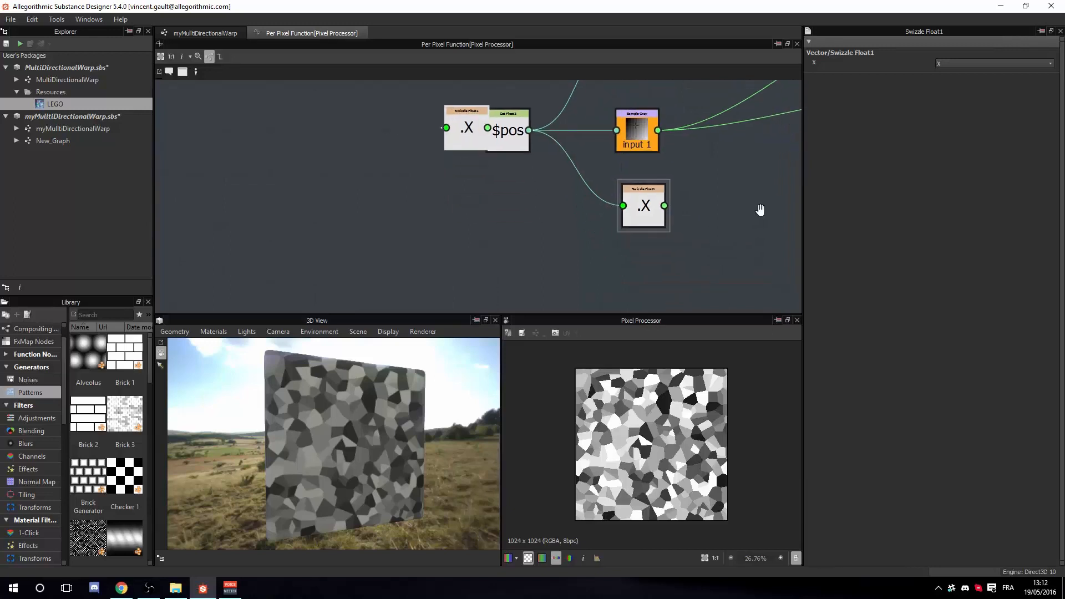
pyautogui.scroll(-1, 574, 145)
pyautogui.moveTo(482, 130); pyautogui.dragTo(631, 258)
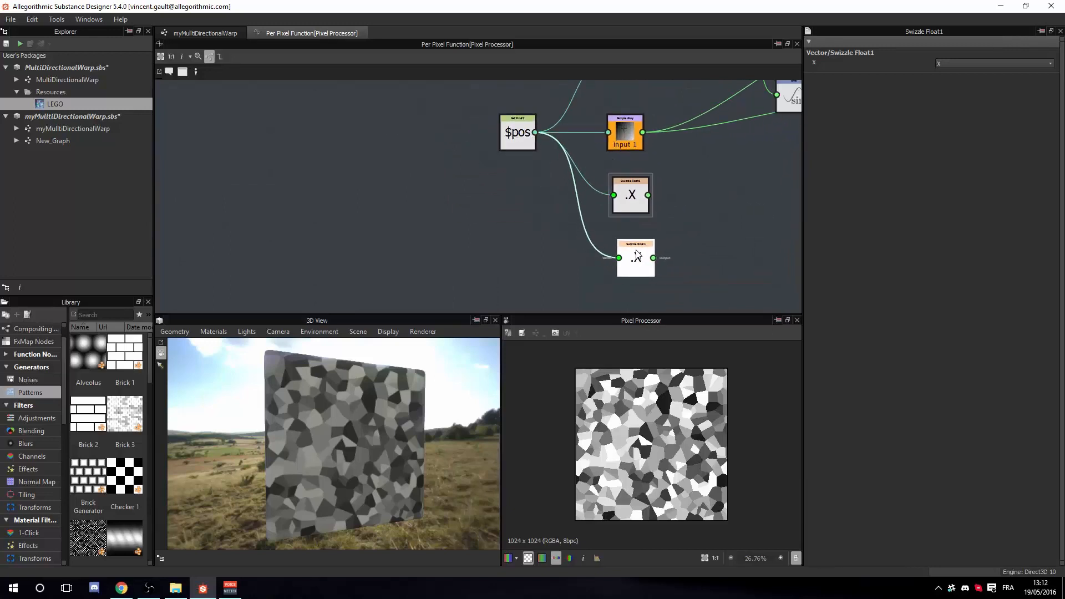
pyautogui.click(1012, 64)
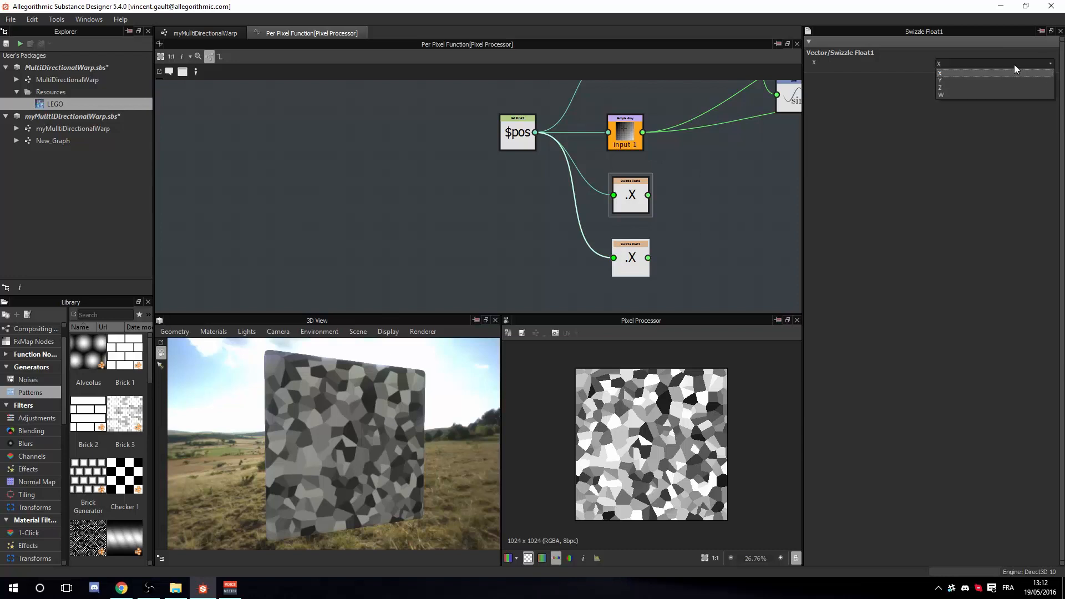
pyautogui.click(965, 78)
# Move both Swizzle nodes below the Sine node, stacking the .X node above the .Y node
pyautogui.moveTo(732, 188); pyautogui.dragTo(612, 195, button='middle')
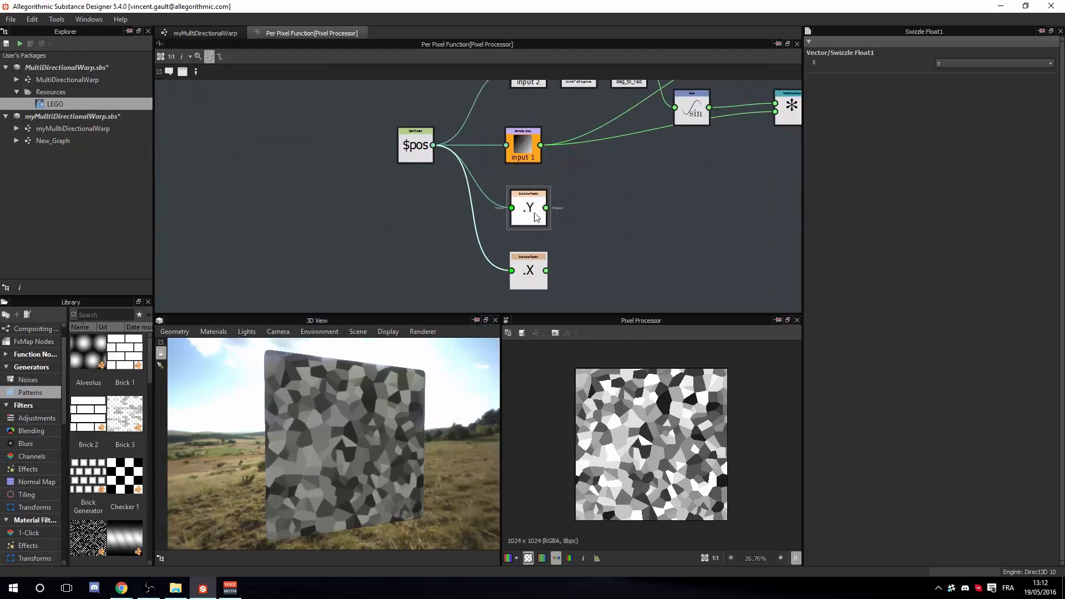
pyautogui.moveTo(532, 206); pyautogui.dragTo(721, 202)
pyautogui.moveTo(530, 277); pyautogui.dragTo(735, 164)
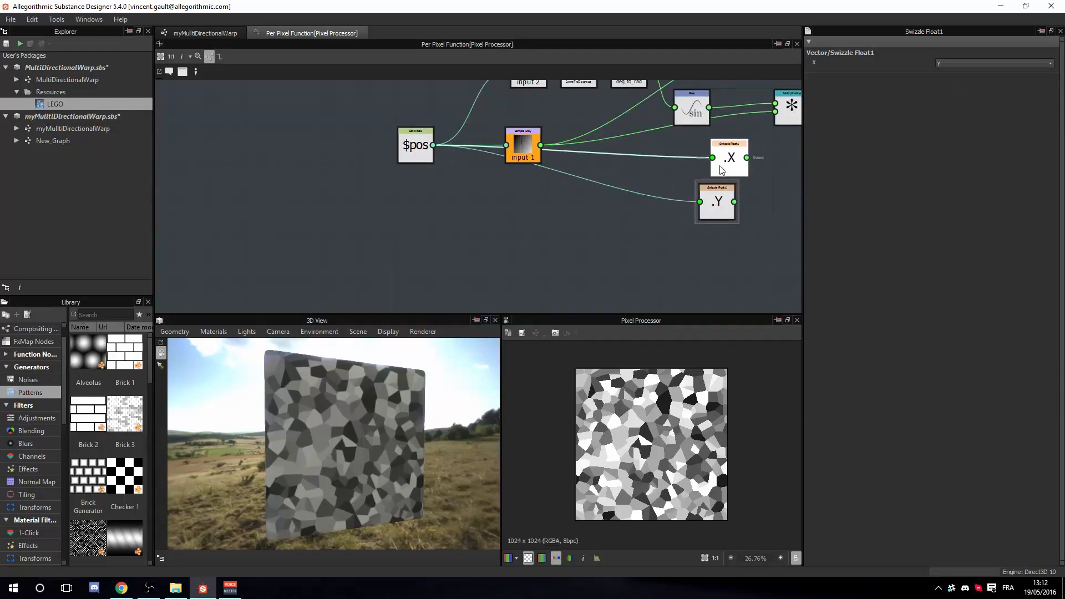
pyautogui.moveTo(734, 166); pyautogui.dragTo(505, 221, button='middle')
pyautogui.scroll(-1, 555, 235)
pyautogui.scroll(-3, 555, 231)
pyautogui.moveTo(555, 214); pyautogui.dragTo(498, 214)
pyautogui.scroll(3, 500, 251)
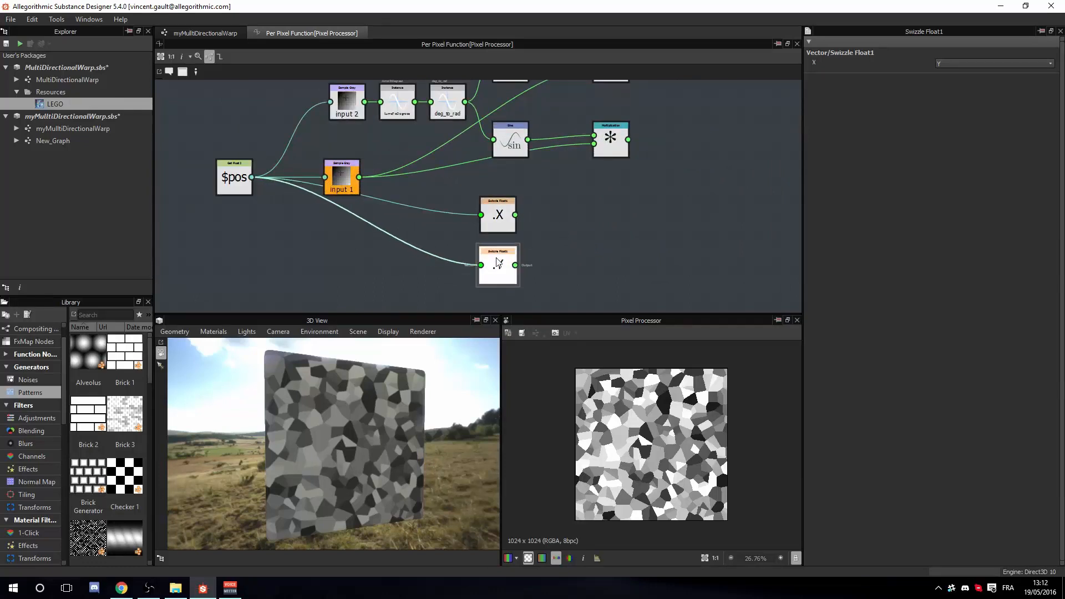
# Place an Add node beside the sine Multiplication node and feed it that product and the .Y swizzle
pyautogui.scroll(-2, 599, 194)
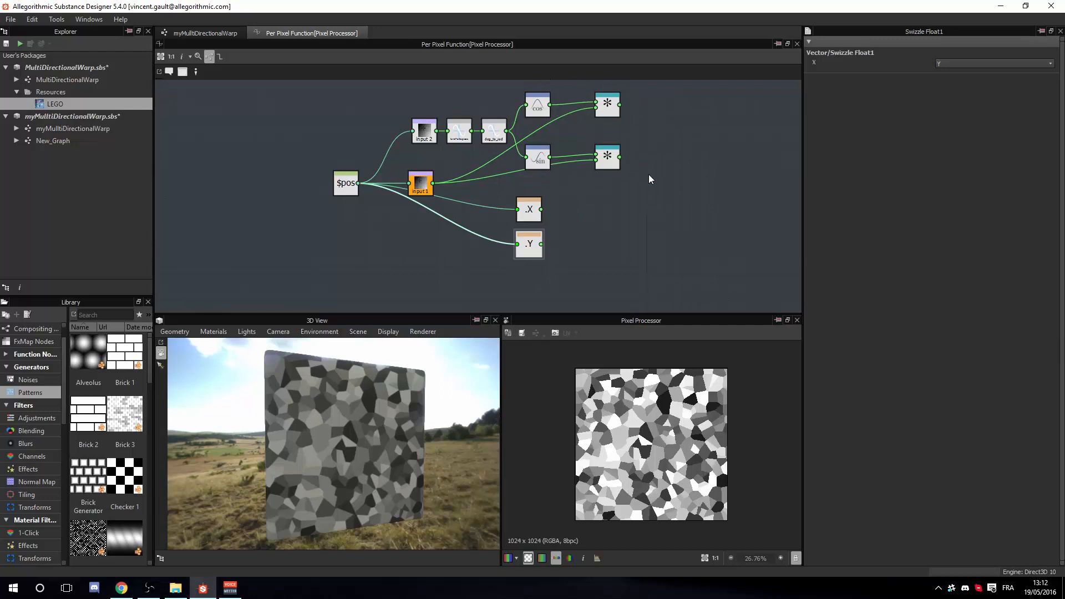
pyautogui.moveTo(658, 200); pyautogui.dragTo(527, 211, button='middle')
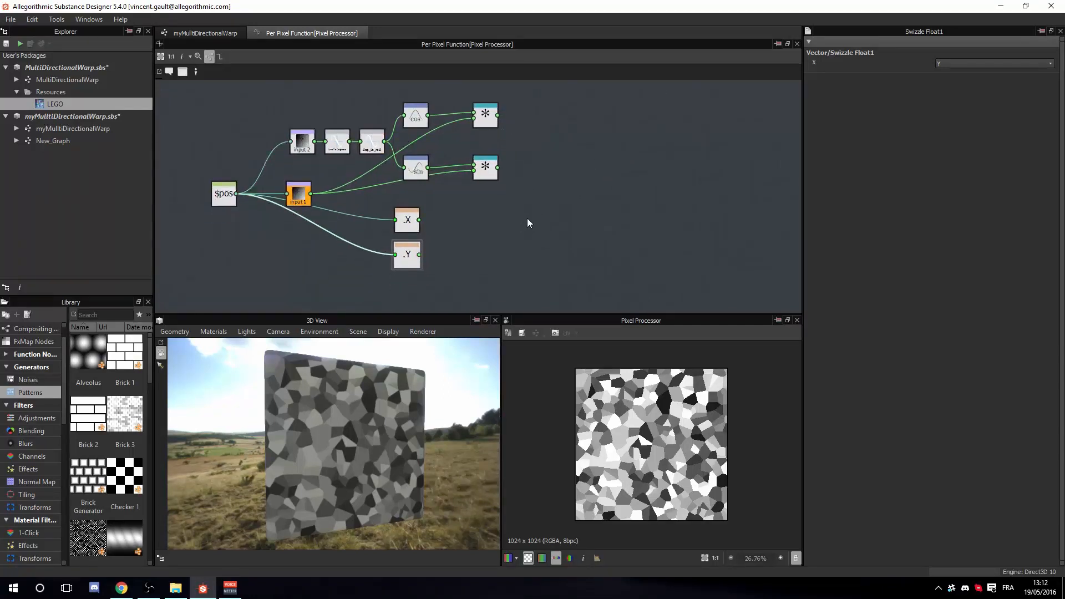
pyautogui.press('space')
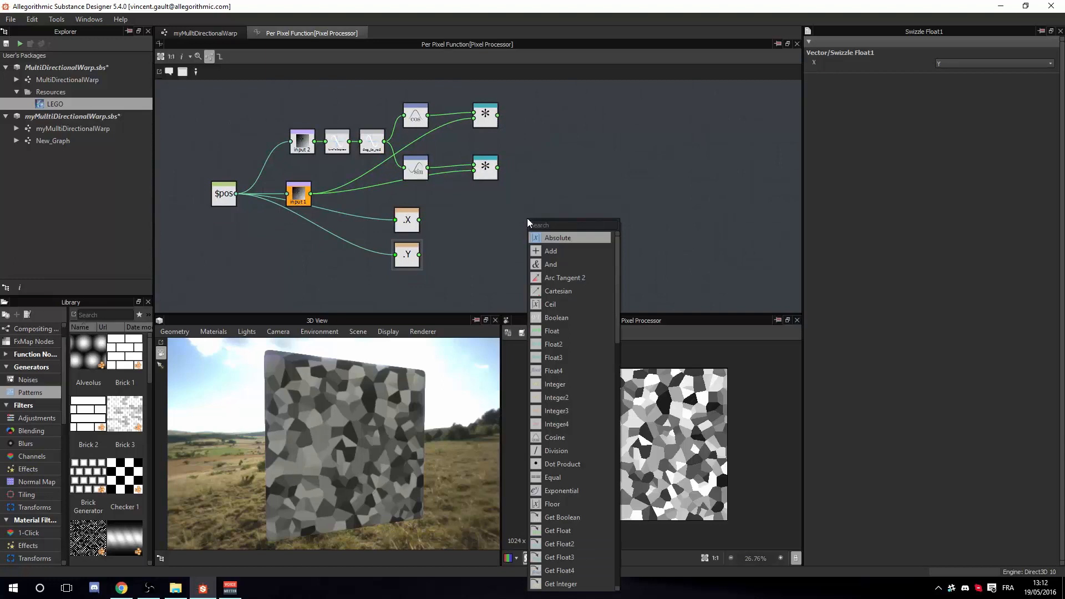
pyautogui.click(549, 251)
pyautogui.moveTo(530, 223); pyautogui.dragTo(557, 170)
pyautogui.moveTo(419, 255); pyautogui.dragTo(545, 168)
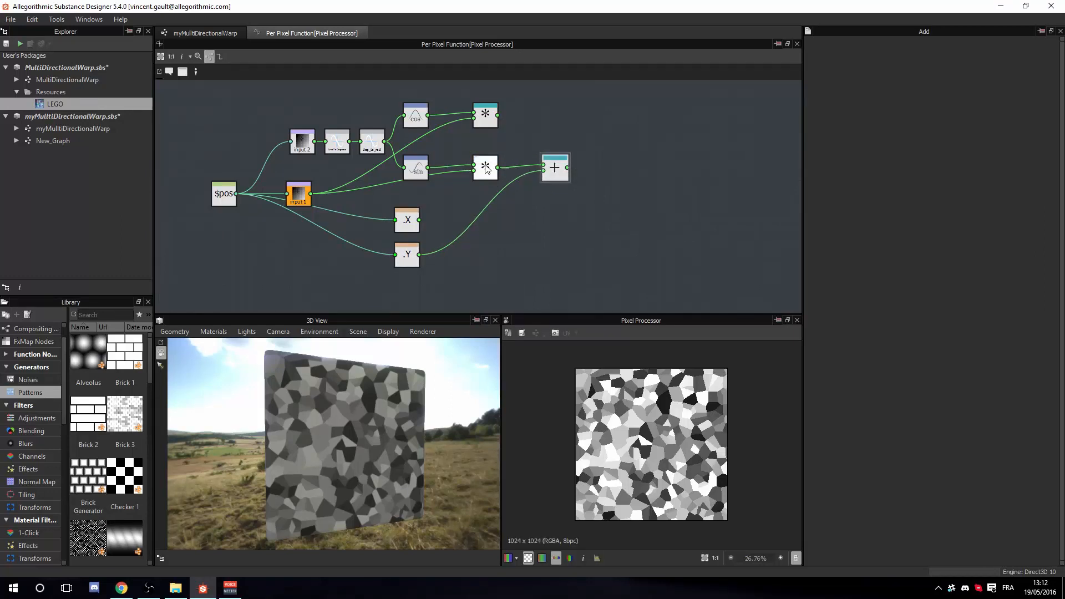
# Place a Subtraction node beside the cosine Multiplication node, with .X as its first input and the cosine product as its second
pyautogui.click(485, 166)
pyautogui.scroll(5, 486, 167)
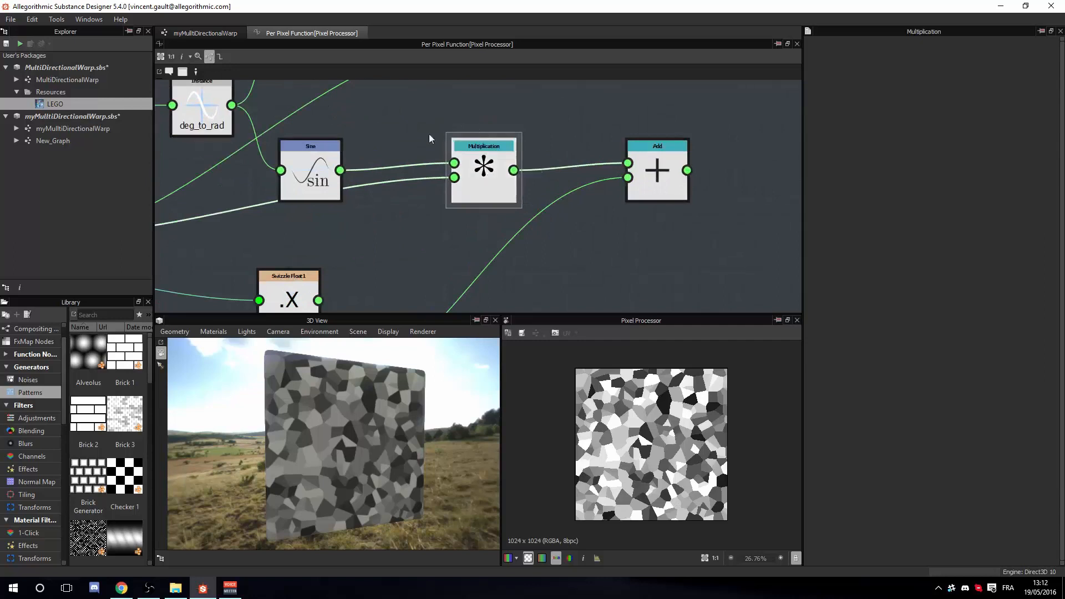
pyautogui.scroll(-4, 486, 171)
pyautogui.scroll(-2, 460, 242)
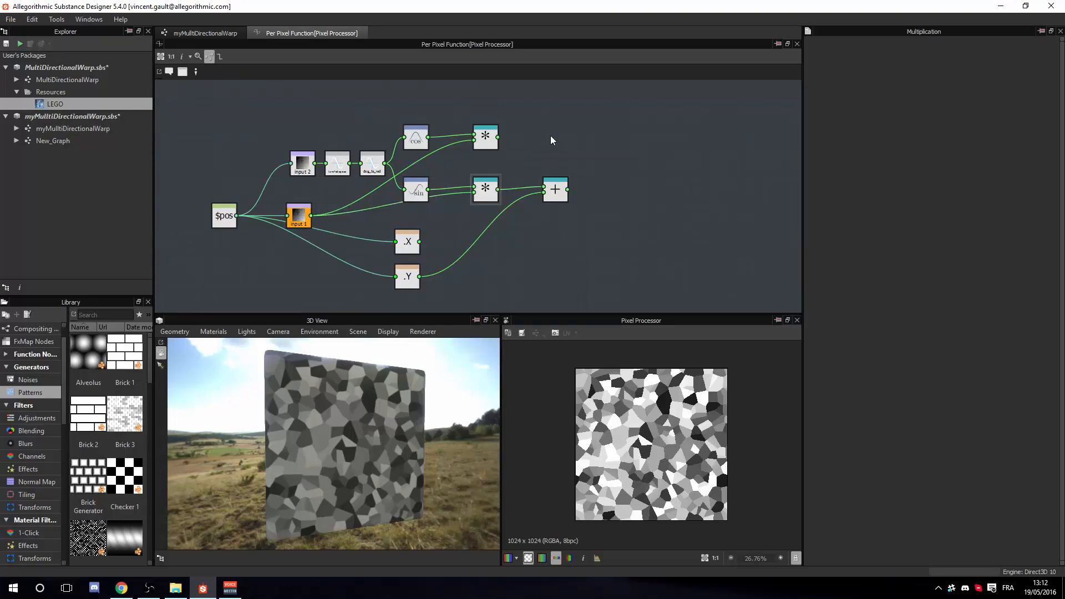
pyautogui.press('space')
pyautogui.write('sub')
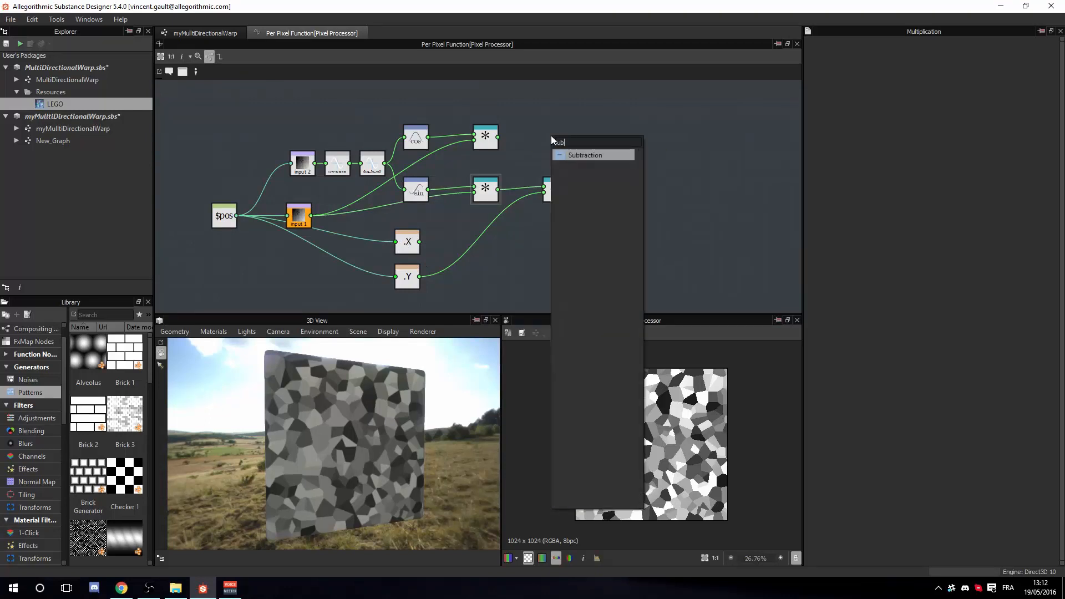
pyautogui.click(565, 155)
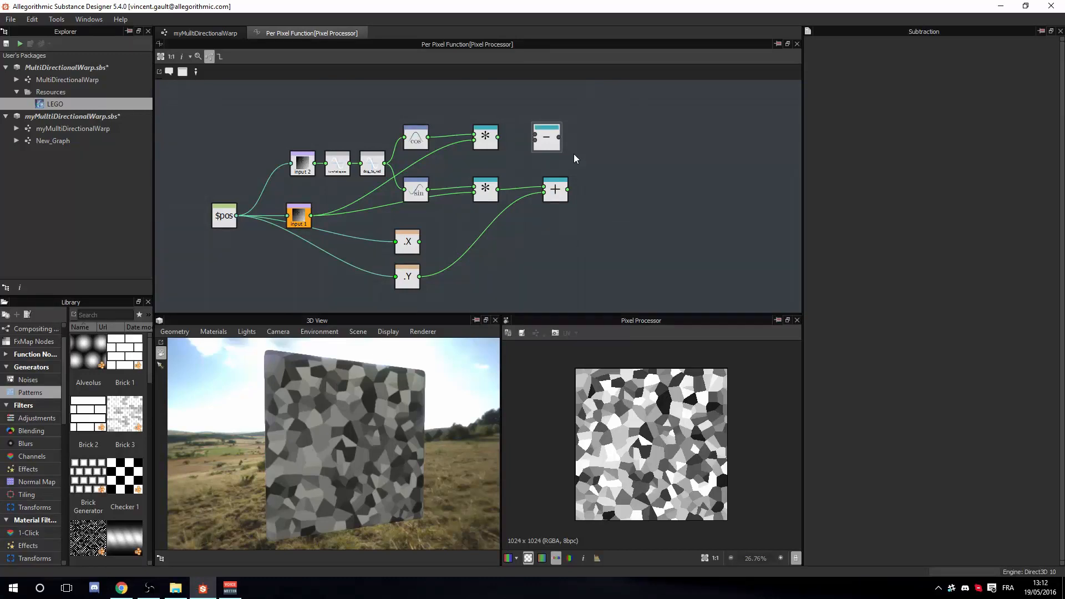
pyautogui.moveTo(553, 149); pyautogui.dragTo(562, 148)
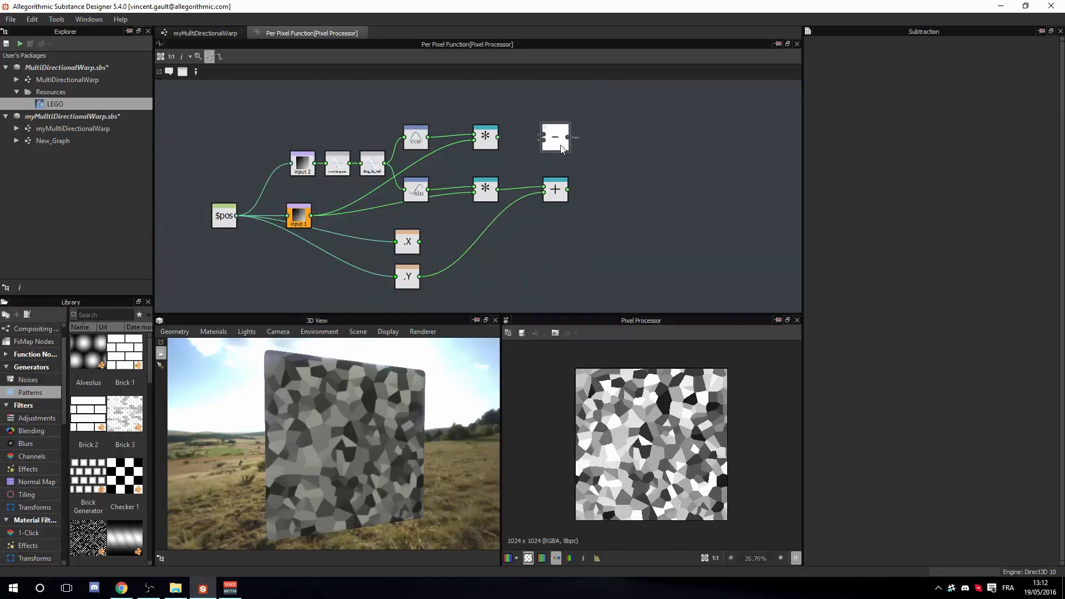
pyautogui.moveTo(420, 242); pyautogui.dragTo(548, 142)
# Add a Vector Float2 node beside the Subtraction and Add nodes, with the Subtraction result as its first input and the Add result as its second
pyautogui.scroll(3, 621, 162)
pyautogui.moveTo(557, 165); pyautogui.dragTo(580, 177, button='middle')
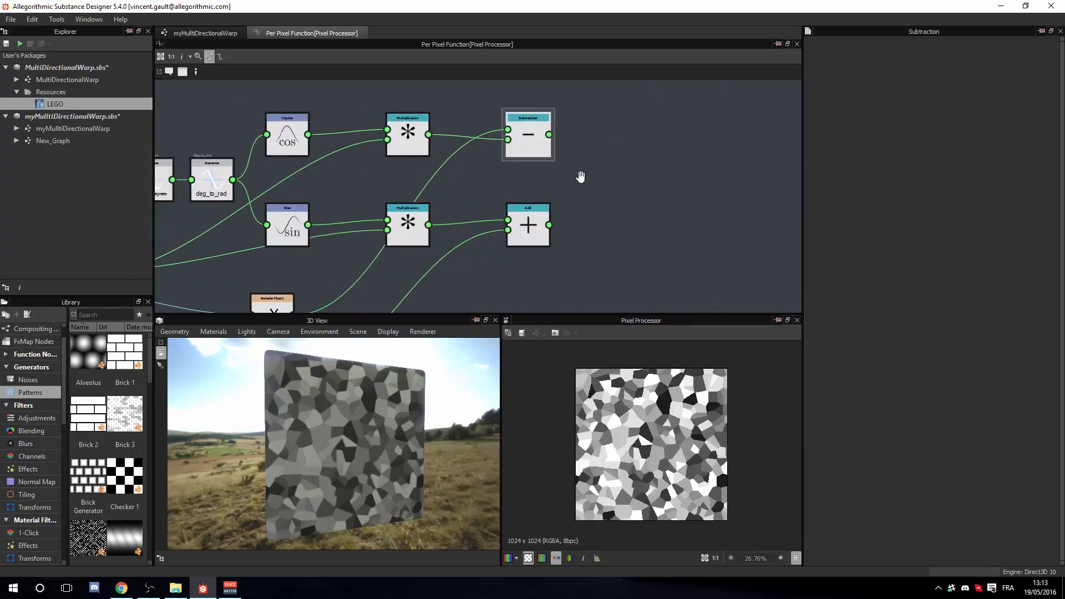
pyautogui.press('space')
pyautogui.write('vector')
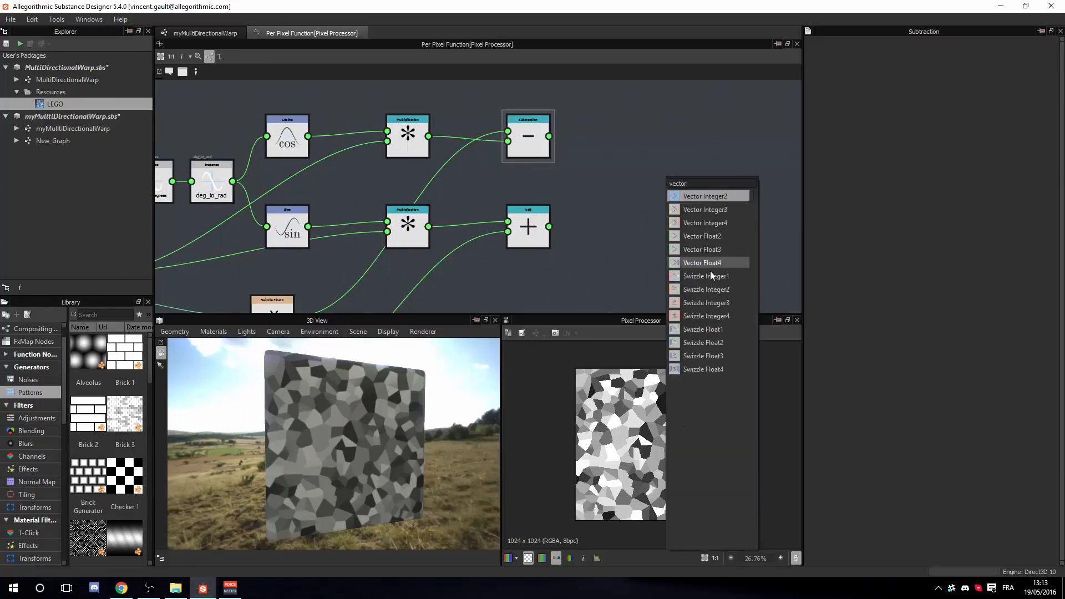
pyautogui.click(730, 235)
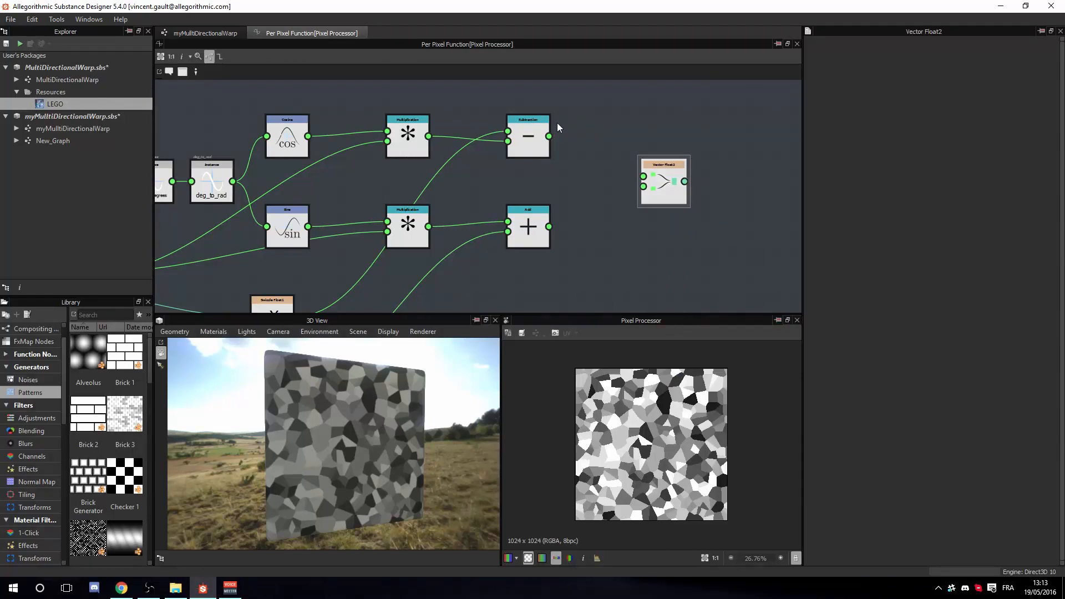
pyautogui.moveTo(549, 136); pyautogui.dragTo(643, 177)
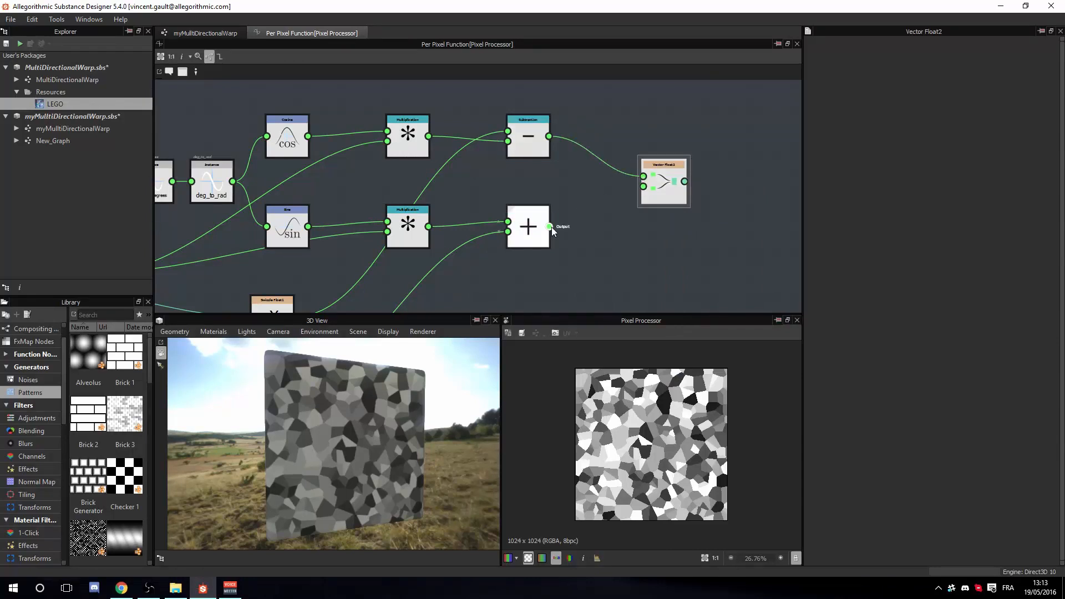
pyautogui.moveTo(551, 227); pyautogui.dragTo(643, 187)
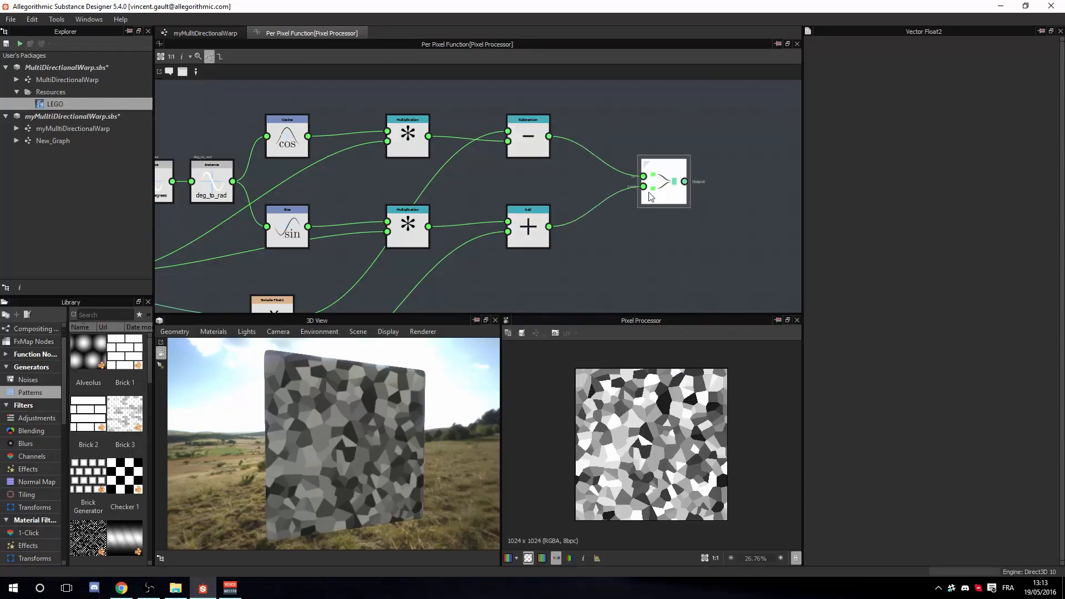
pyautogui.click(230, 35)
pyautogui.click(611, 190)
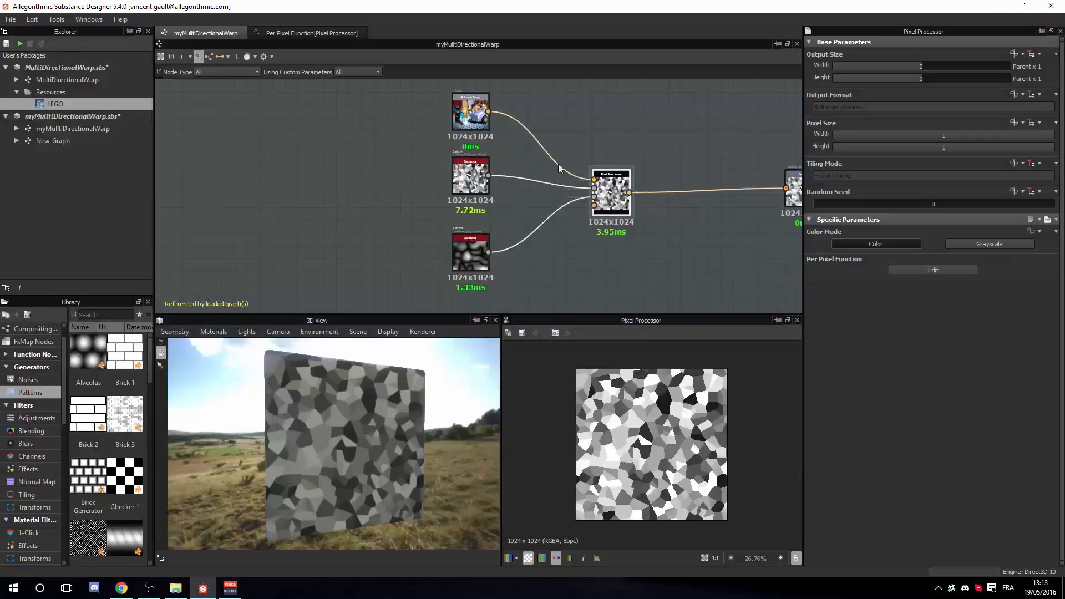
pyautogui.click(294, 35)
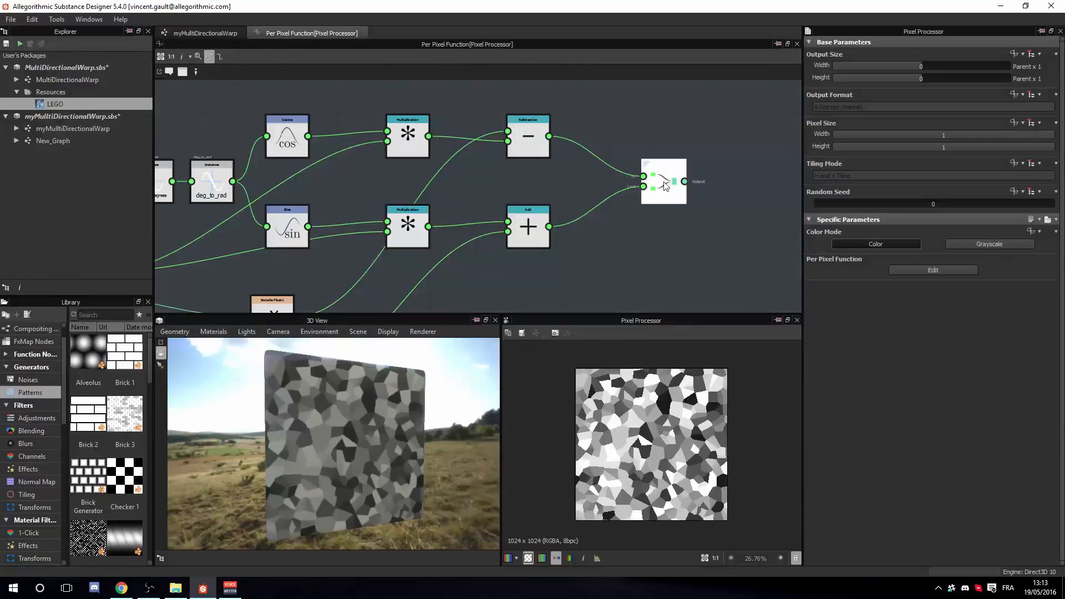
pyautogui.rightClick(665, 186)
pyautogui.click(688, 115)
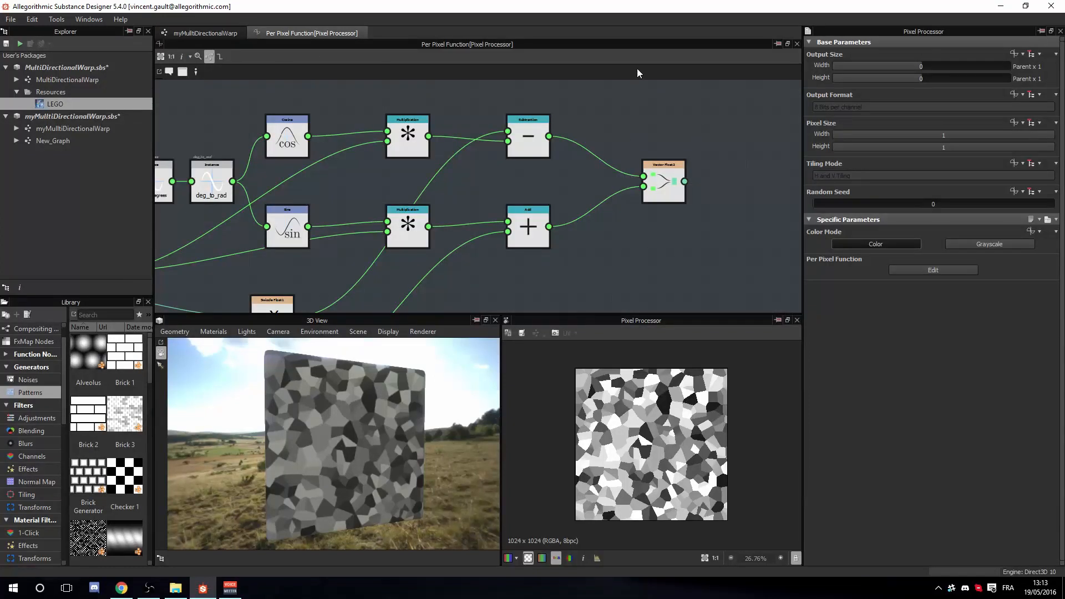
pyautogui.scroll(-4, 619, 130)
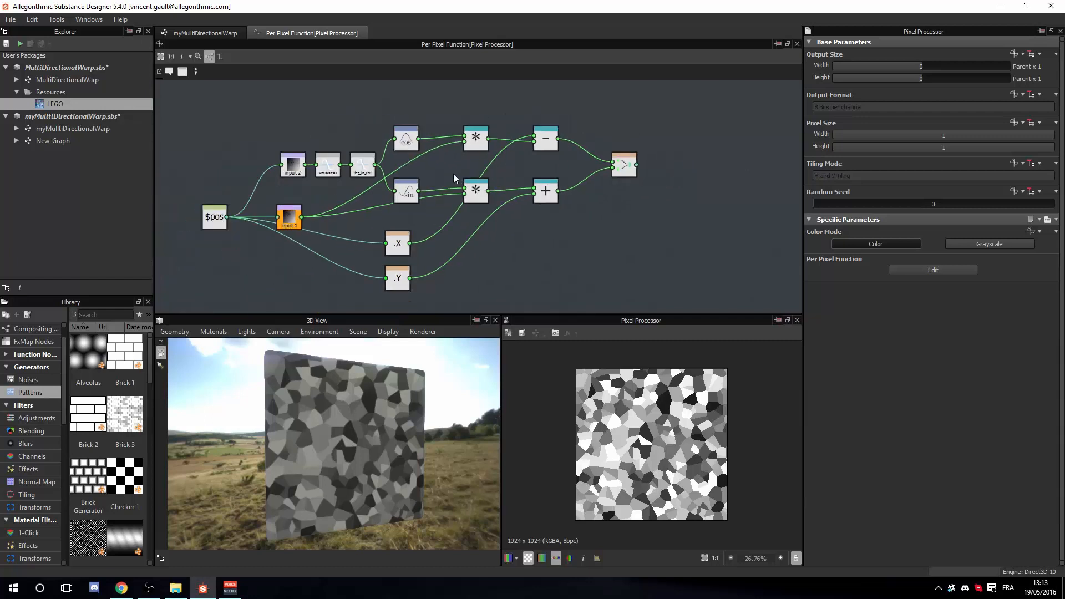
pyautogui.moveTo(456, 183); pyautogui.dragTo(514, 195, button='middle')
pyautogui.moveTo(315, 118); pyautogui.dragTo(620, 222)
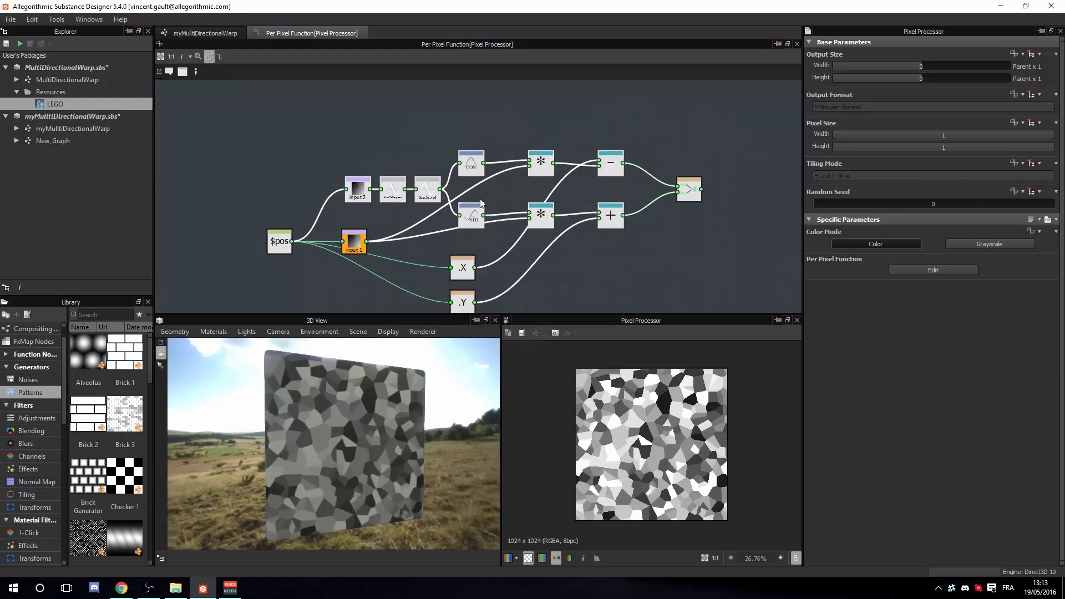
pyautogui.moveTo(476, 272); pyautogui.dragTo(373, 229, button='middle')
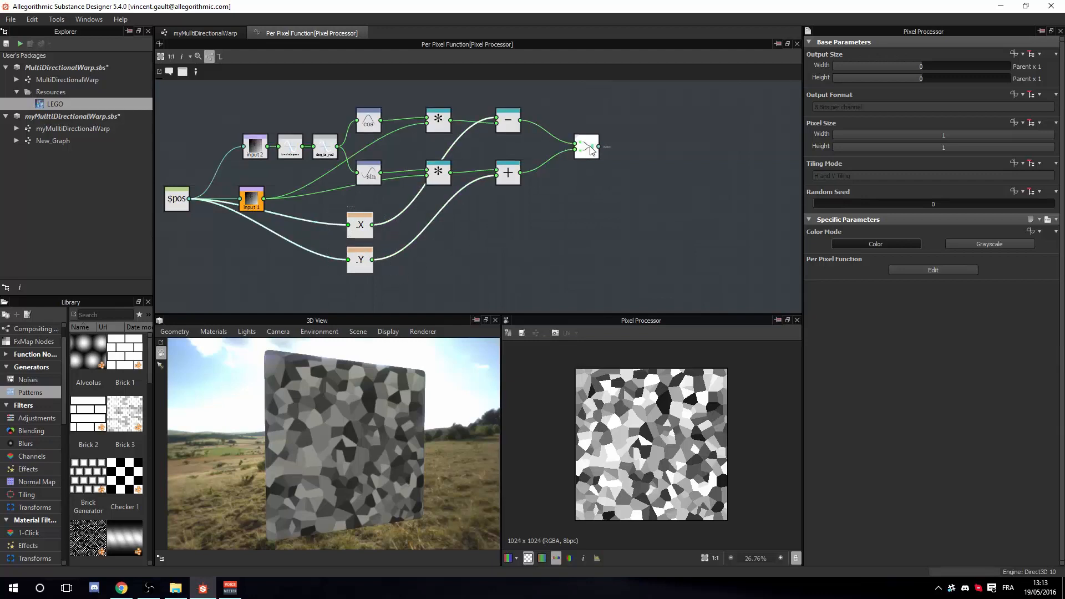
# Add a Sample Color node reading Input Image 0, feed its position from the Vector Float2 node, and set it as the output node
pyautogui.scroll(5, 610, 138)
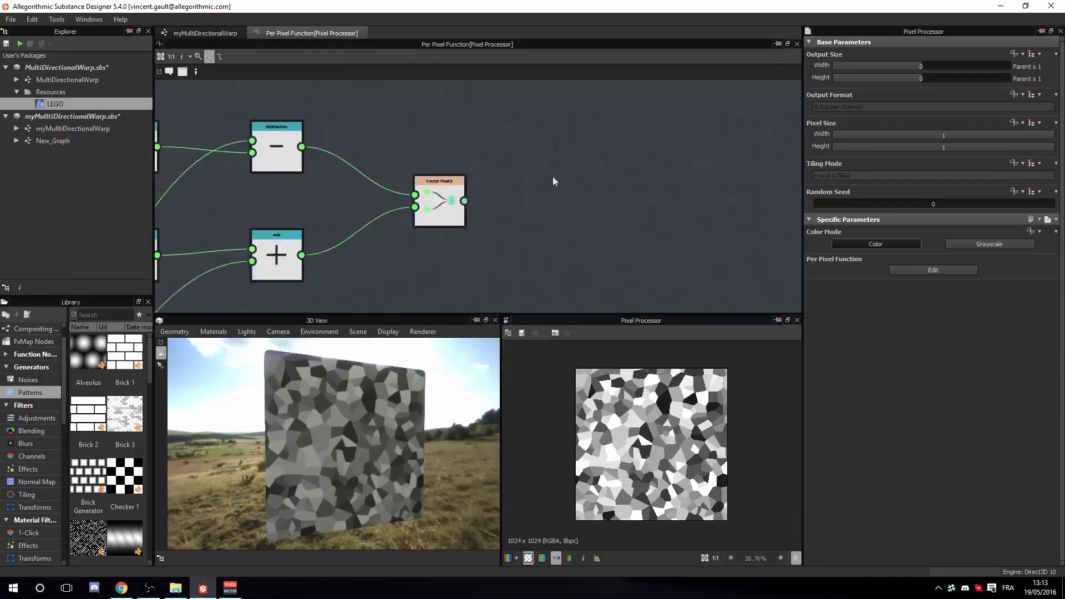
pyautogui.click(449, 205)
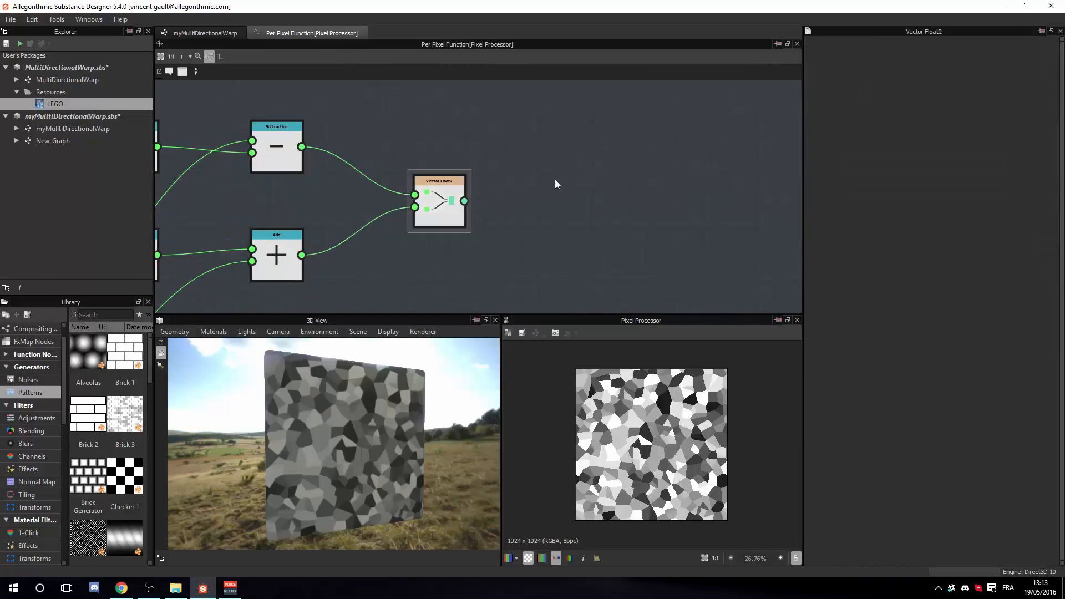
pyautogui.press('space')
pyautogui.write('sampl')
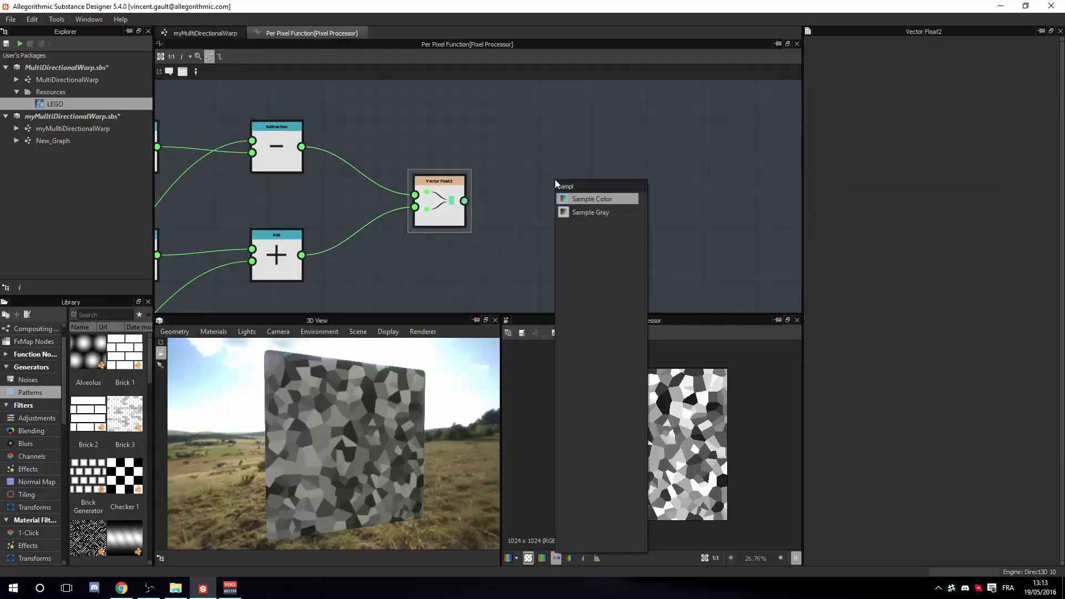
pyautogui.click(588, 199)
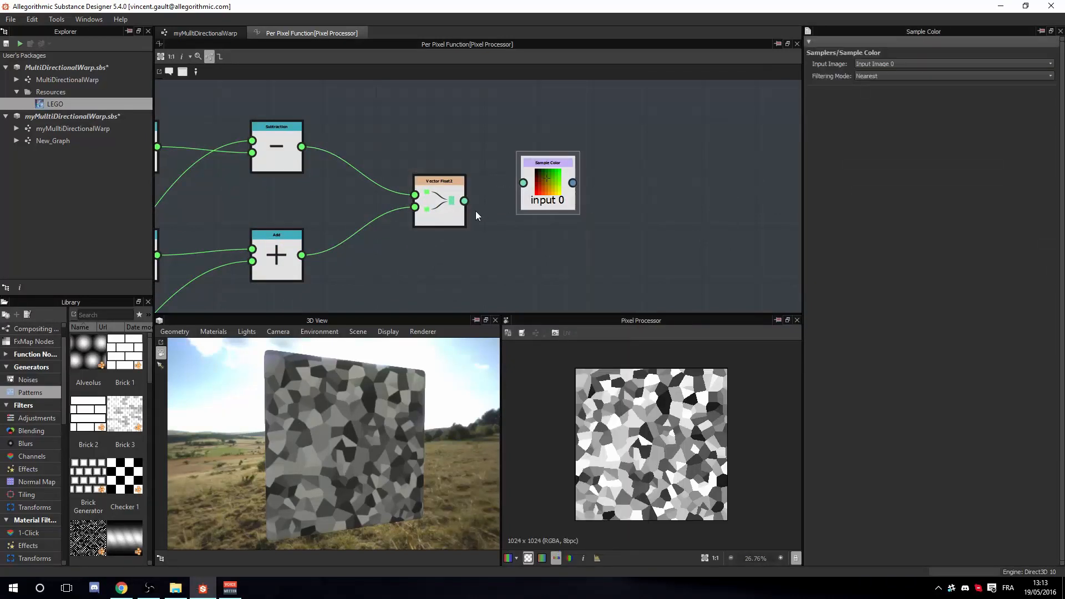
pyautogui.moveTo(474, 201); pyautogui.dragTo(580, 211)
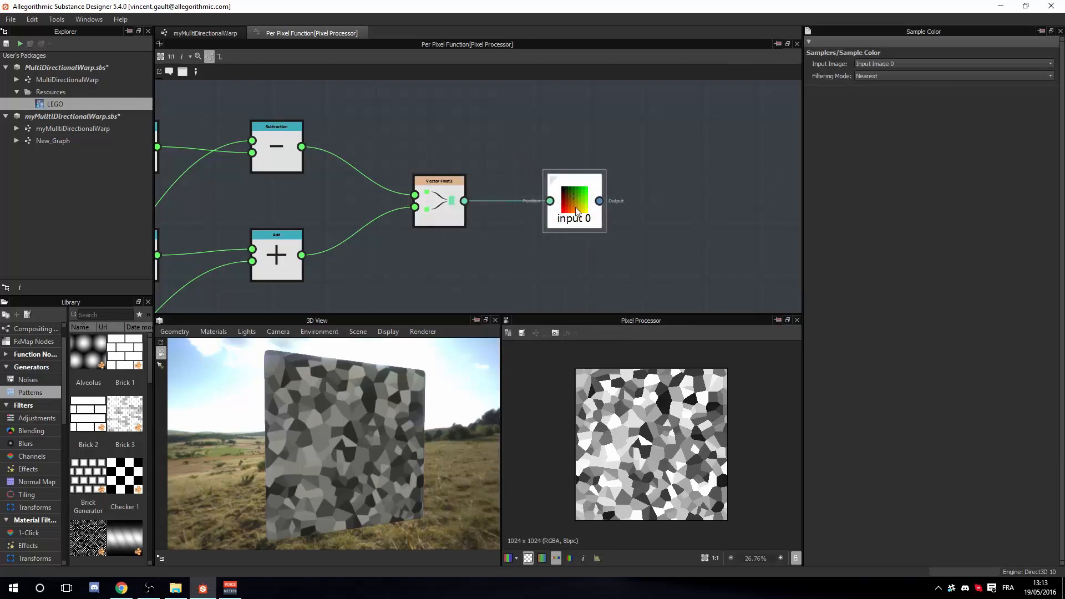
pyautogui.rightClick(581, 211)
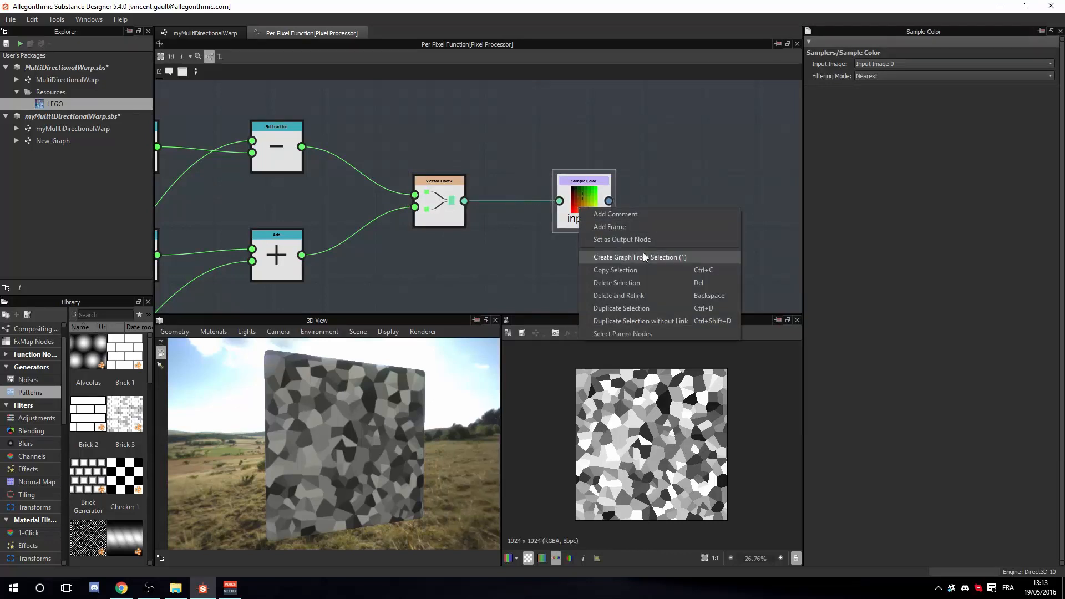
pyautogui.click(647, 239)
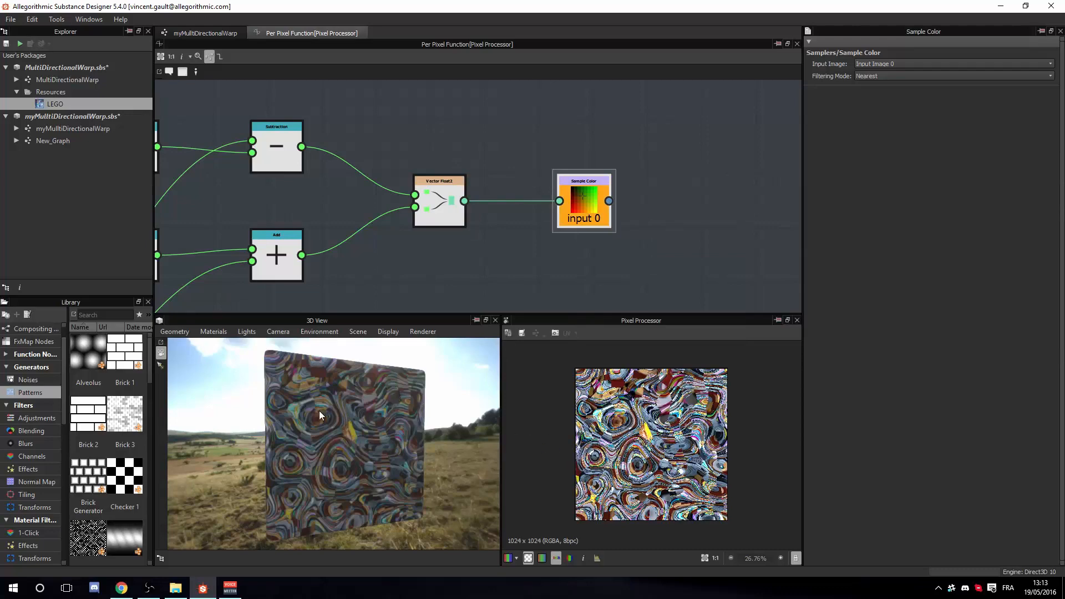
# Examine the warped image on the cube in the 3D view from several angles and distances
pyautogui.moveTo(318, 410); pyautogui.dragTo(505, 418)
pyautogui.moveTo(358, 437); pyautogui.dragTo(311, 425)
pyautogui.scroll(5, 333, 424)
pyautogui.scroll(3, 309, 424)
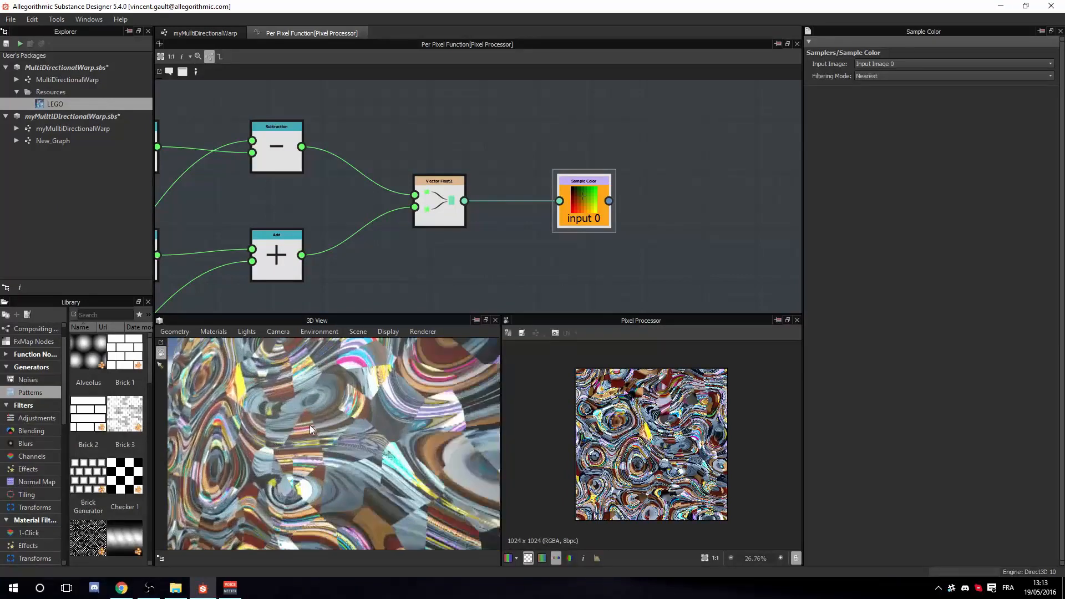
pyautogui.scroll(-3, 310, 425)
pyautogui.moveTo(294, 390); pyautogui.dragTo(288, 423, button='middle')
pyautogui.moveTo(288, 422)
pyautogui.mouseDown()
pyautogui.moveTo(294, 467)
pyautogui.moveTo(288, 413)
pyautogui.mouseUp()
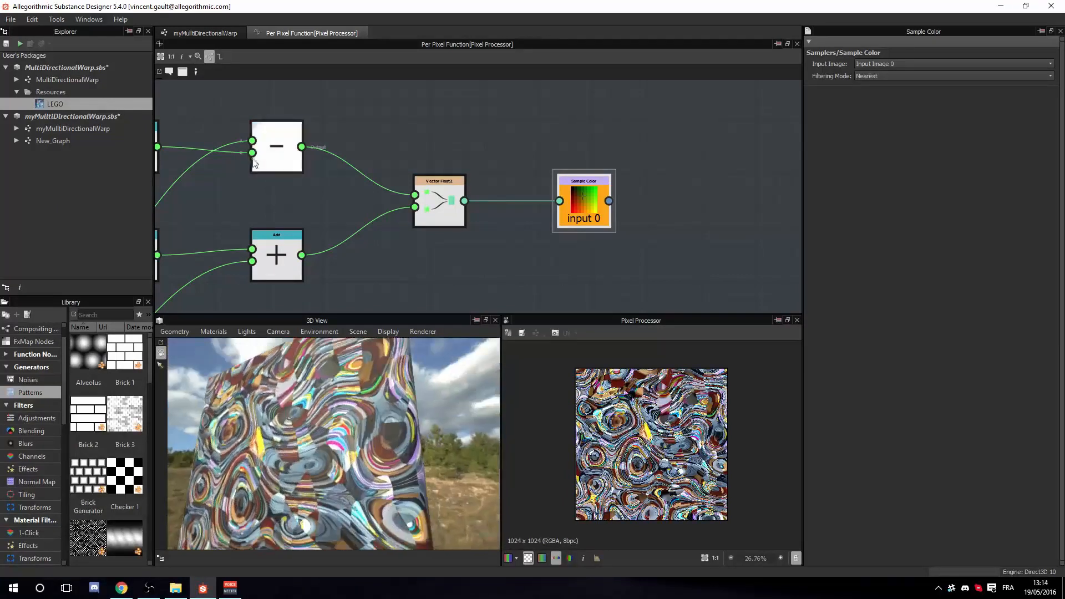
pyautogui.click(212, 35)
pyautogui.scroll(-2, 406, 435)
pyautogui.moveTo(407, 435); pyautogui.dragTo(422, 448)
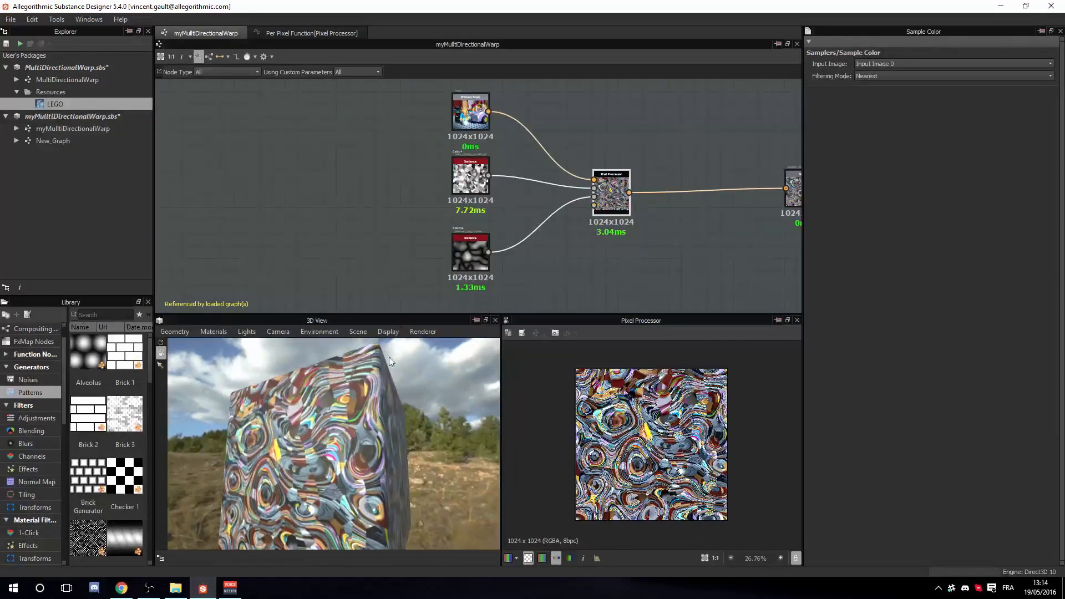
# Try other Distance values on the Cells 4 node, and set the Plasma node's Distance to 3
pyautogui.click(475, 182)
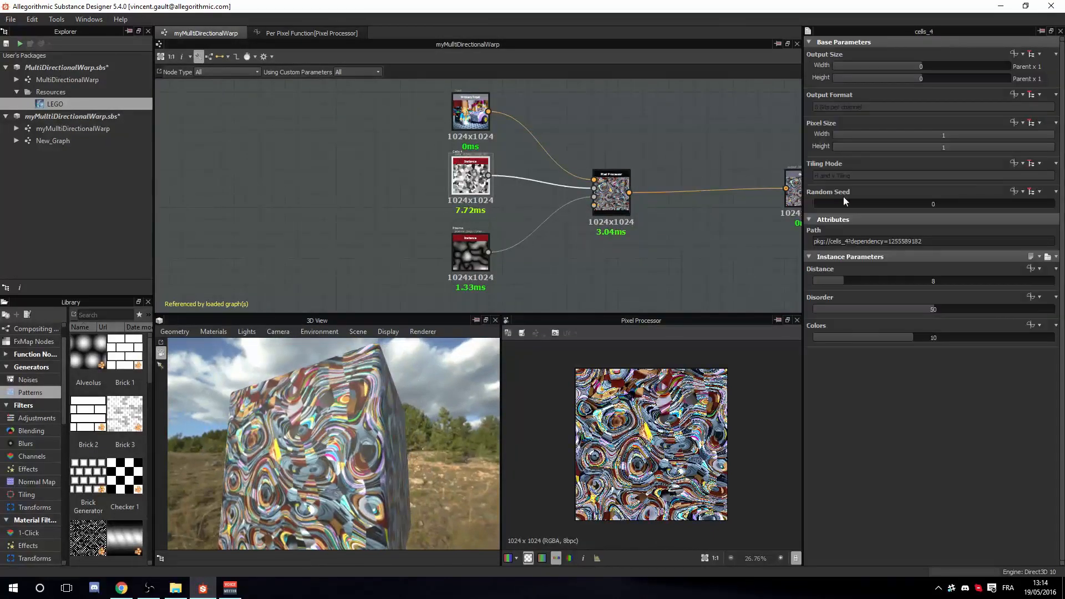
pyautogui.moveTo(843, 279)
pyautogui.mouseDown()
pyautogui.moveTo(892, 280)
pyautogui.moveTo(845, 289)
pyautogui.mouseUp()
pyautogui.click(470, 258)
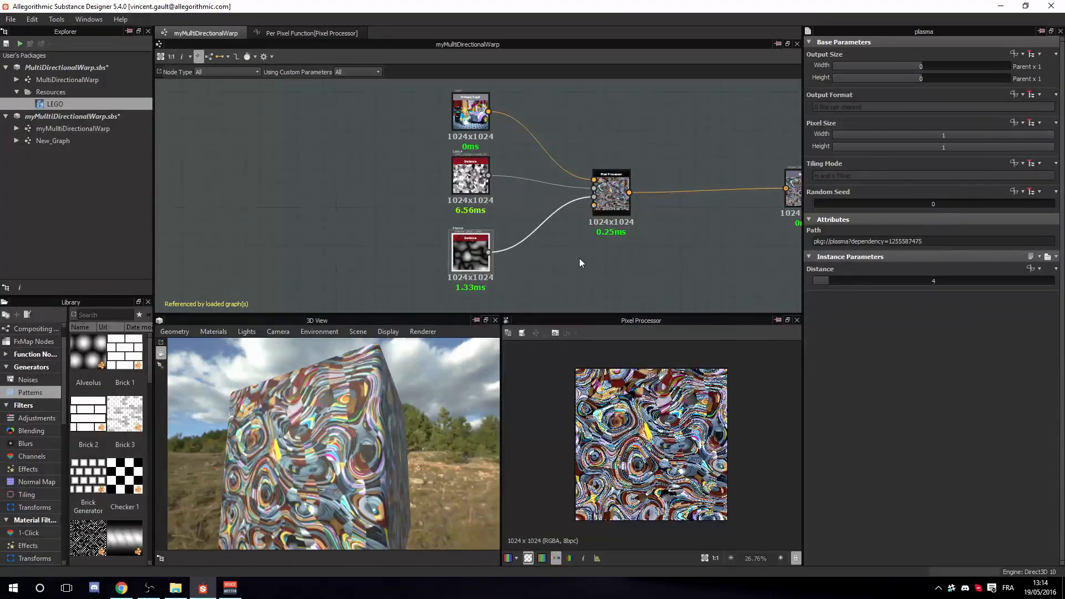
pyautogui.moveTo(827, 281)
pyautogui.mouseDown()
pyautogui.moveTo(846, 283)
pyautogui.moveTo(825, 283)
pyautogui.mouseUp()
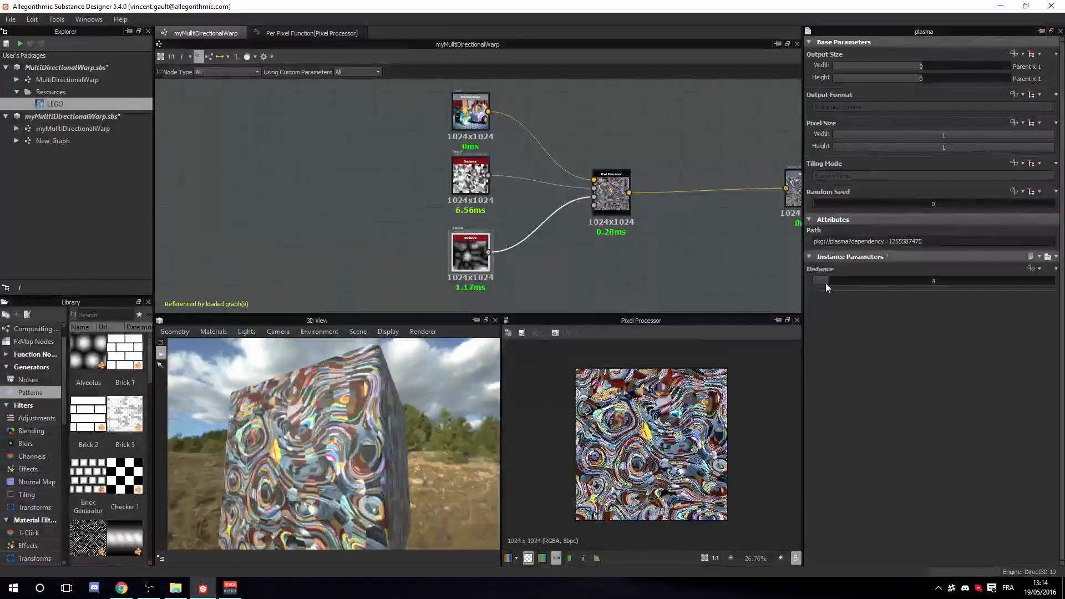
pyautogui.click(471, 184)
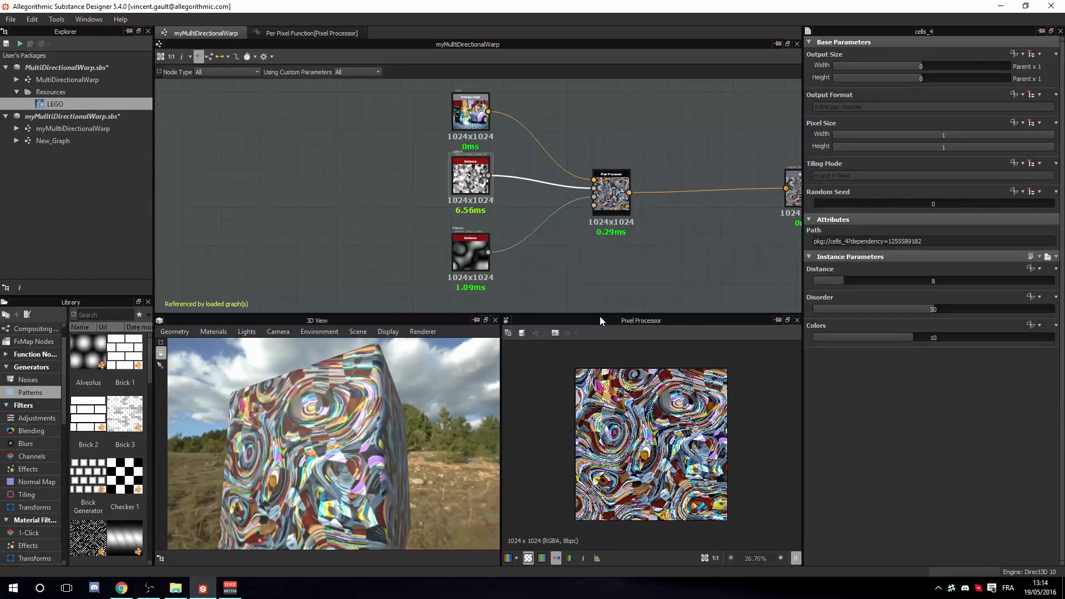
pyautogui.click(473, 260)
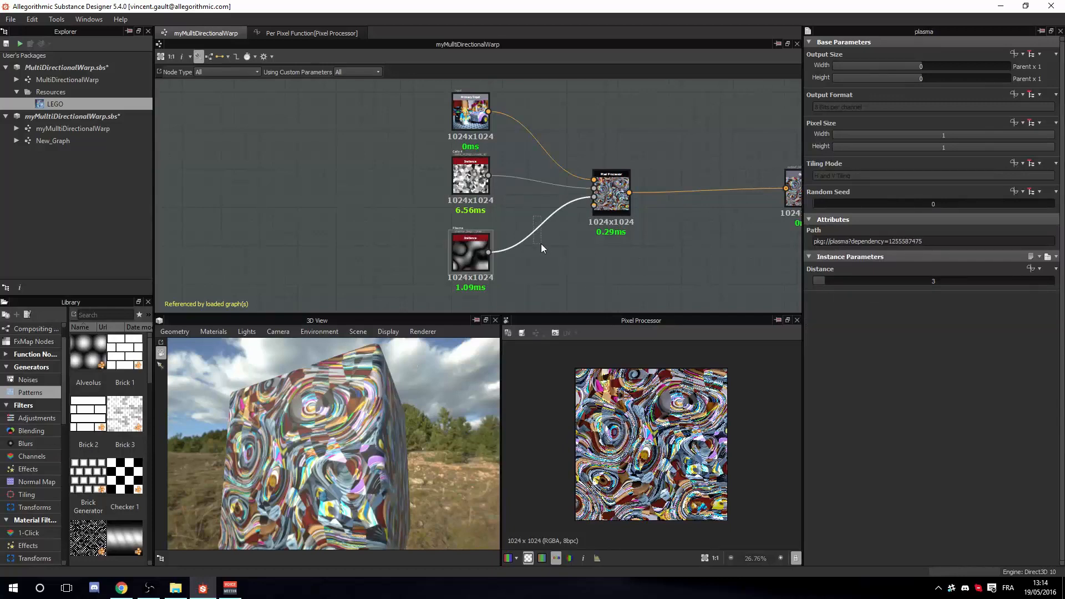
# Insert a Levels node on the link between the Cells 4 node and the Pixel Processor
pyautogui.scroll(3, 504, 255)
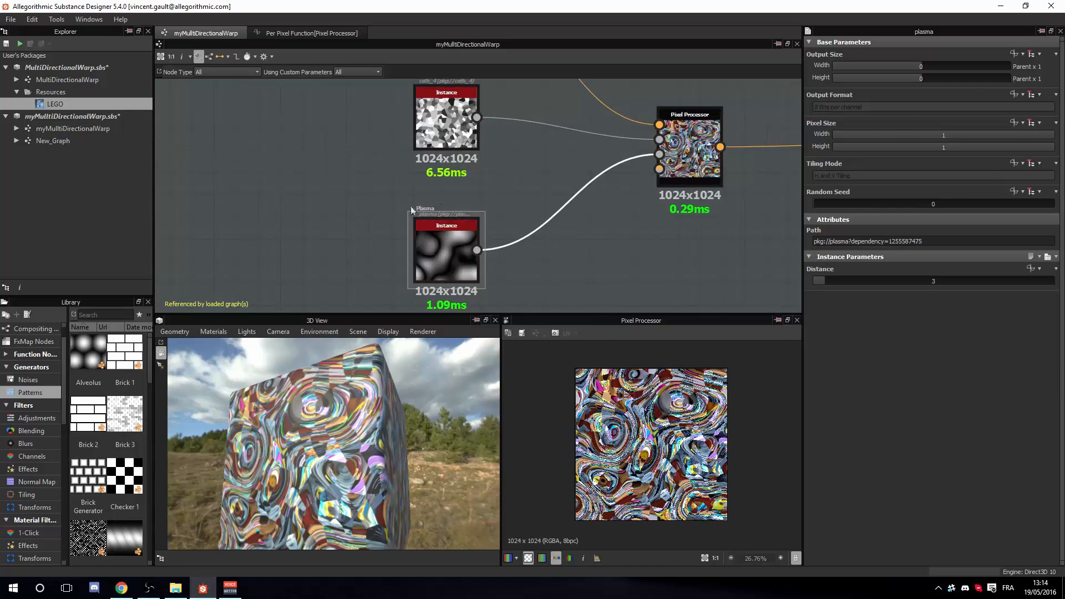
pyautogui.click(439, 253)
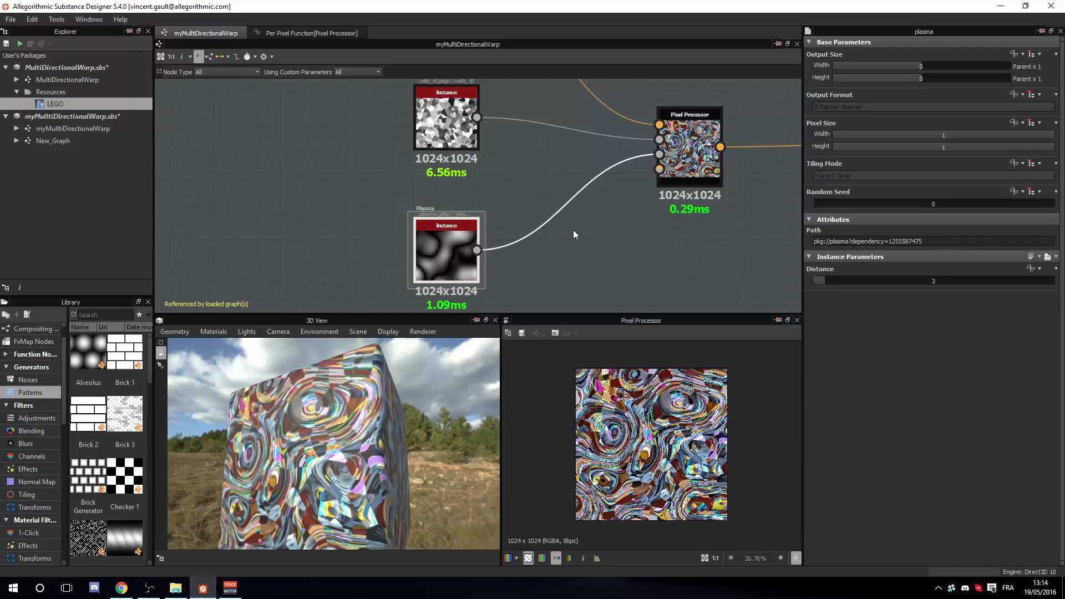
pyautogui.scroll(-1, 574, 229)
pyautogui.moveTo(546, 214)
pyautogui.mouseDown(button='middle')
pyautogui.moveTo(549, 194)
pyautogui.moveTo(549, 224)
pyautogui.mouseUp(button='middle')
pyautogui.moveTo(551, 134); pyautogui.dragTo(557, 169)
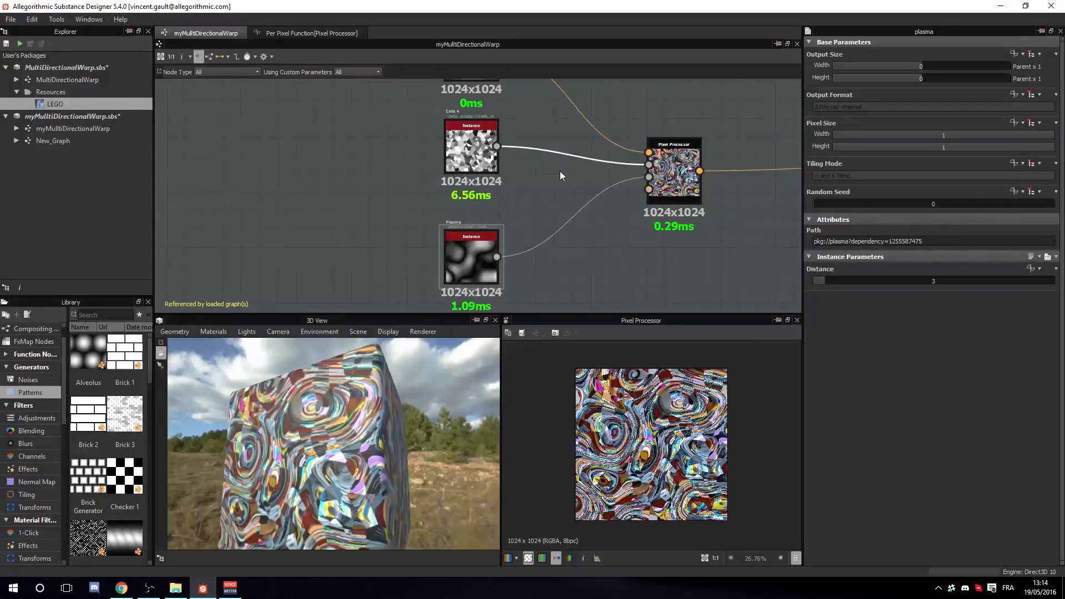
pyautogui.press('space')
pyautogui.write('lev')
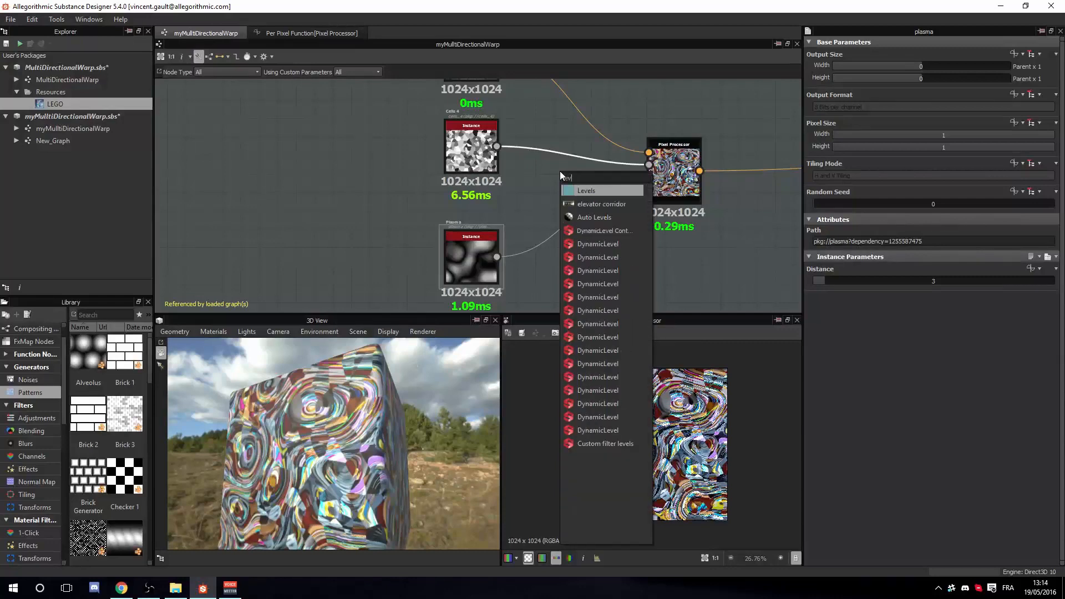
pyautogui.click(596, 190)
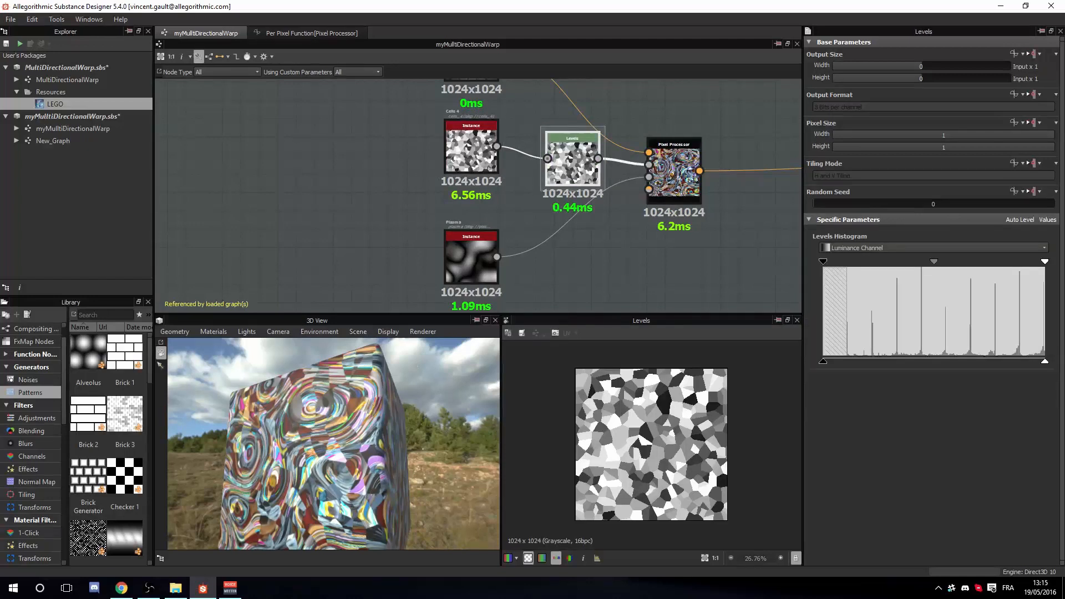
# Set the Levels node's Level Out High to 0 and show the Pixel Processor's result in the 2D view
pyautogui.click(1047, 220)
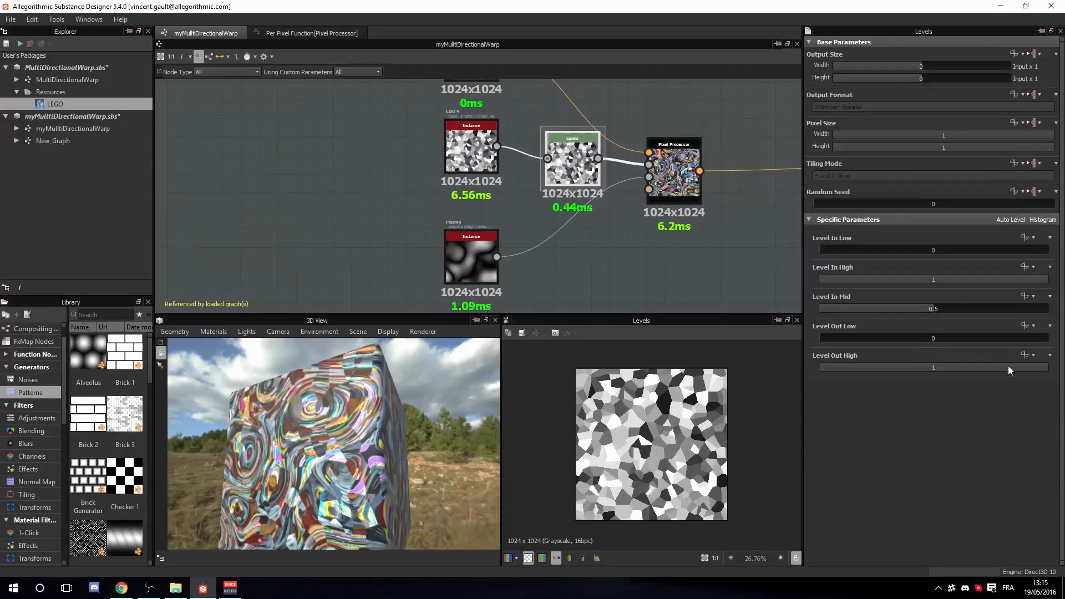
pyautogui.moveTo(1007, 365); pyautogui.dragTo(787, 372)
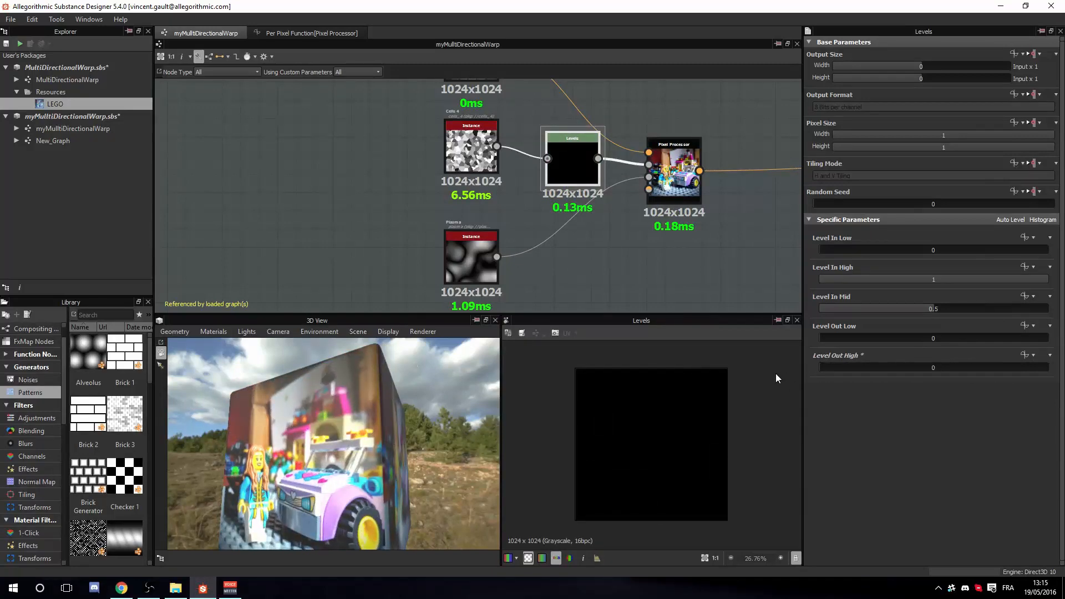
pyautogui.doubleClick(674, 169)
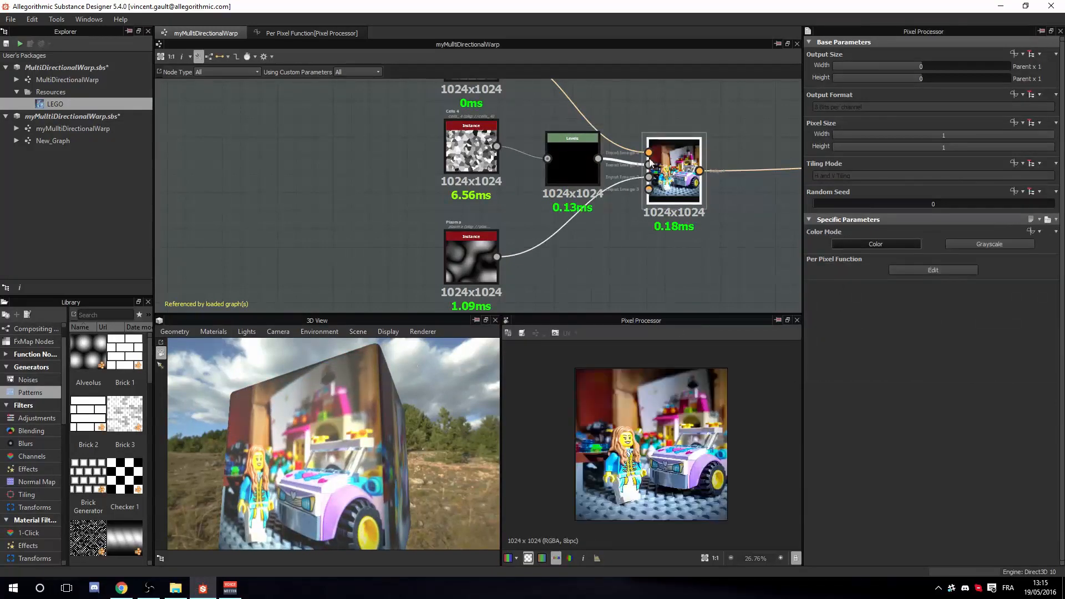
pyautogui.click(584, 167)
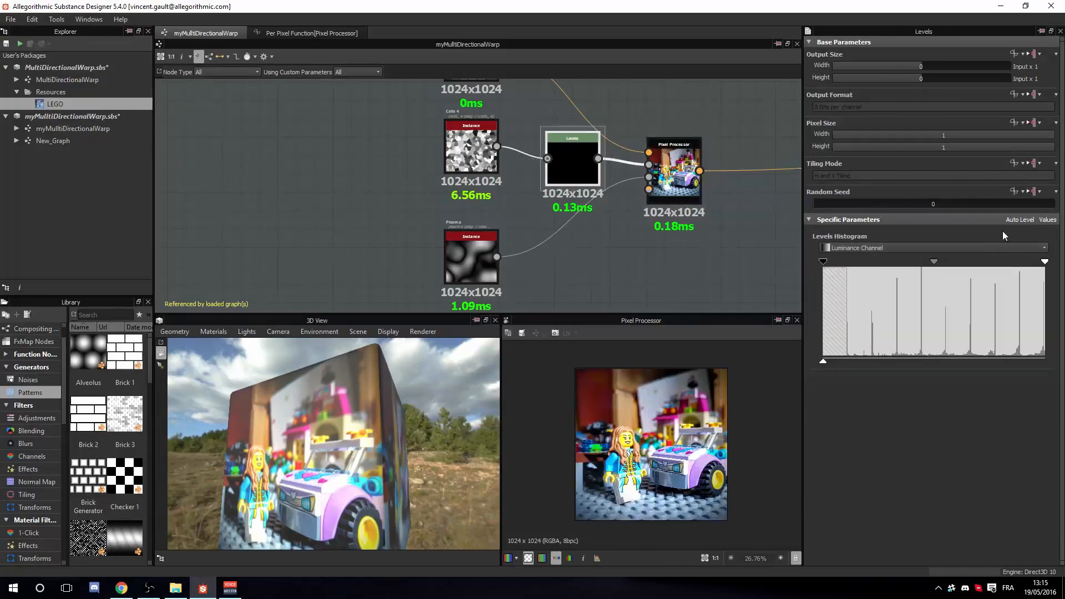
# Expose the Levels node's Level Out High as a new graph input named StrengthValue
pyautogui.click(1047, 220)
pyautogui.moveTo(826, 366); pyautogui.dragTo(786, 377)
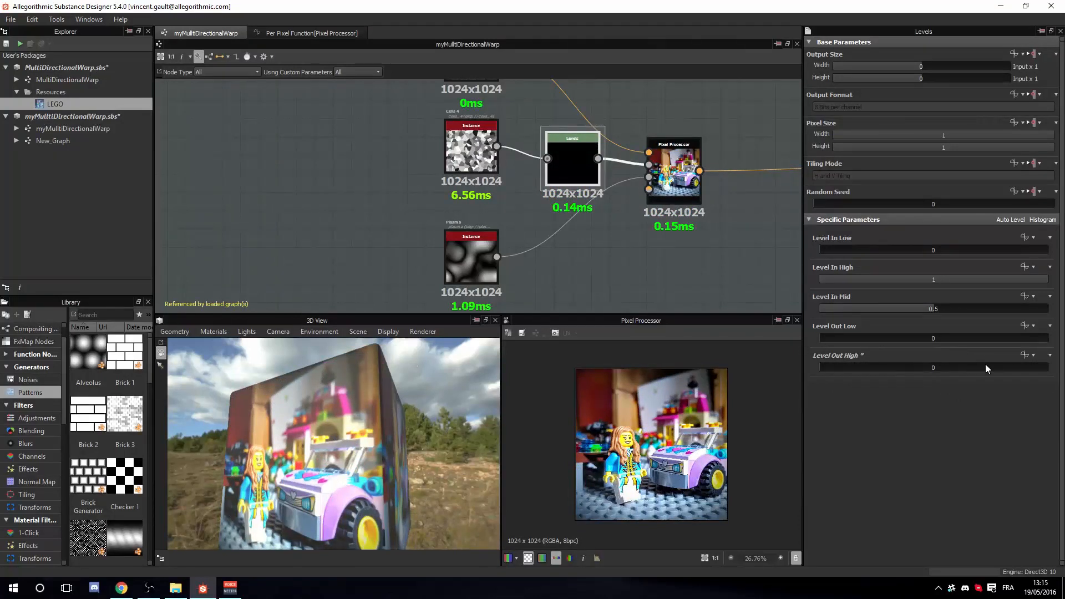
pyautogui.click(1032, 356)
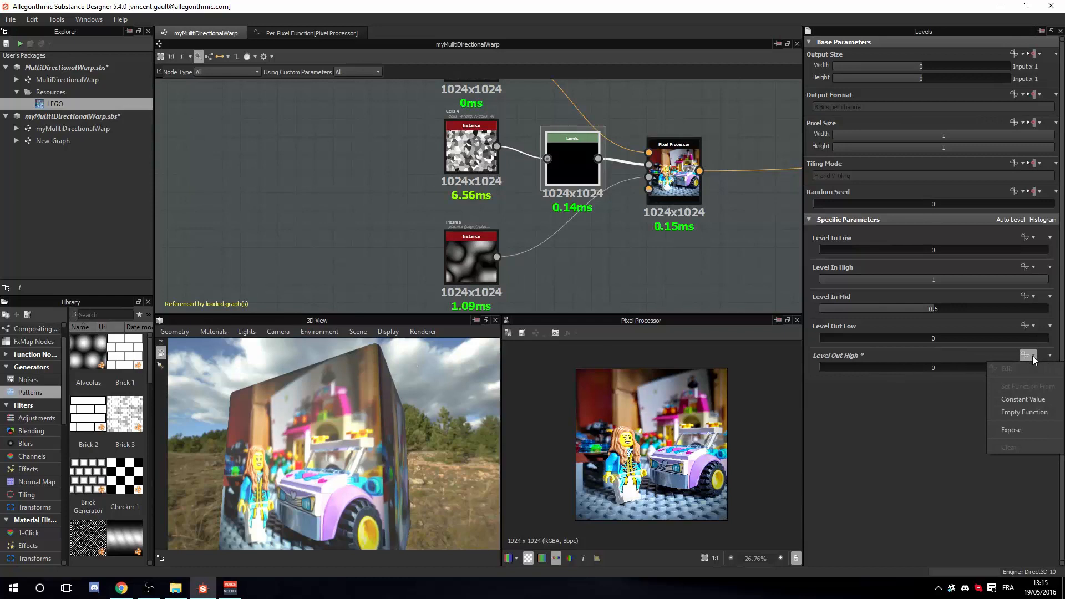
pyautogui.click(1018, 430)
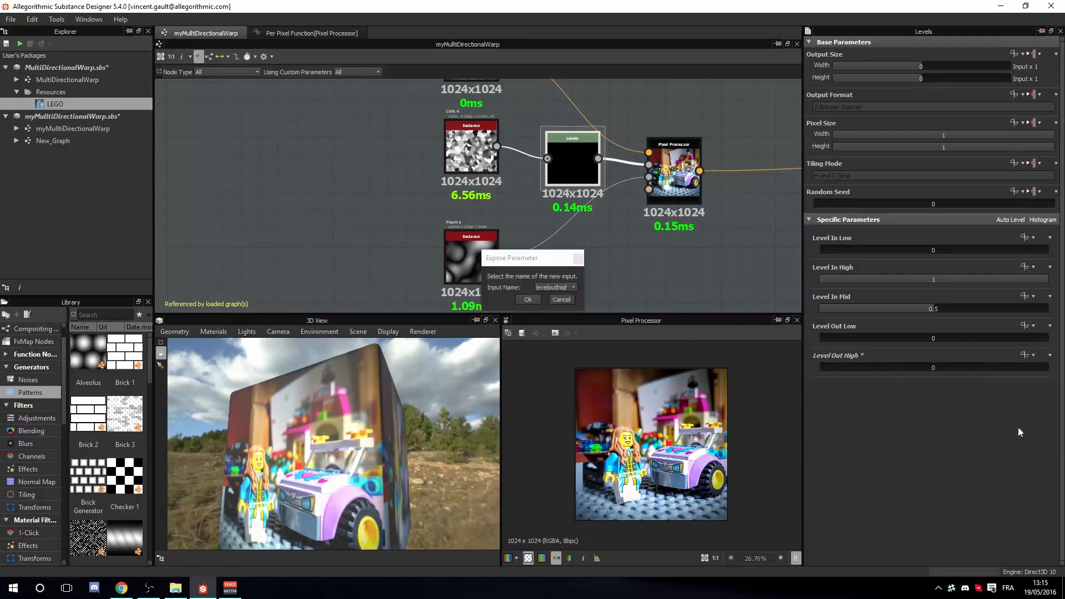
pyautogui.click(559, 285)
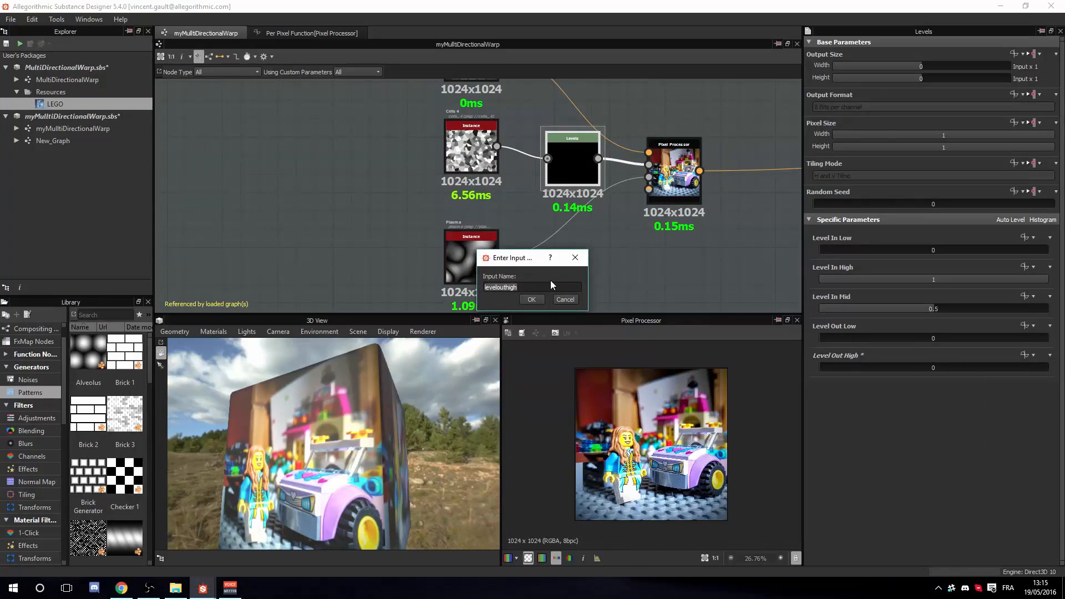
pyautogui.write('StrengthVal')
pyautogui.click(540, 297)
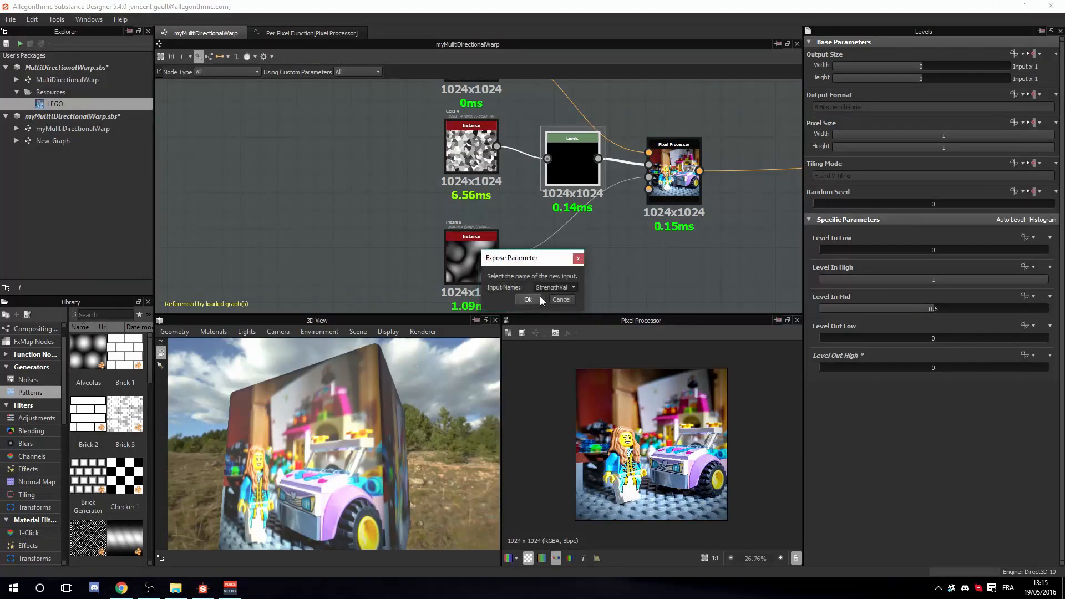
pyautogui.click(532, 296)
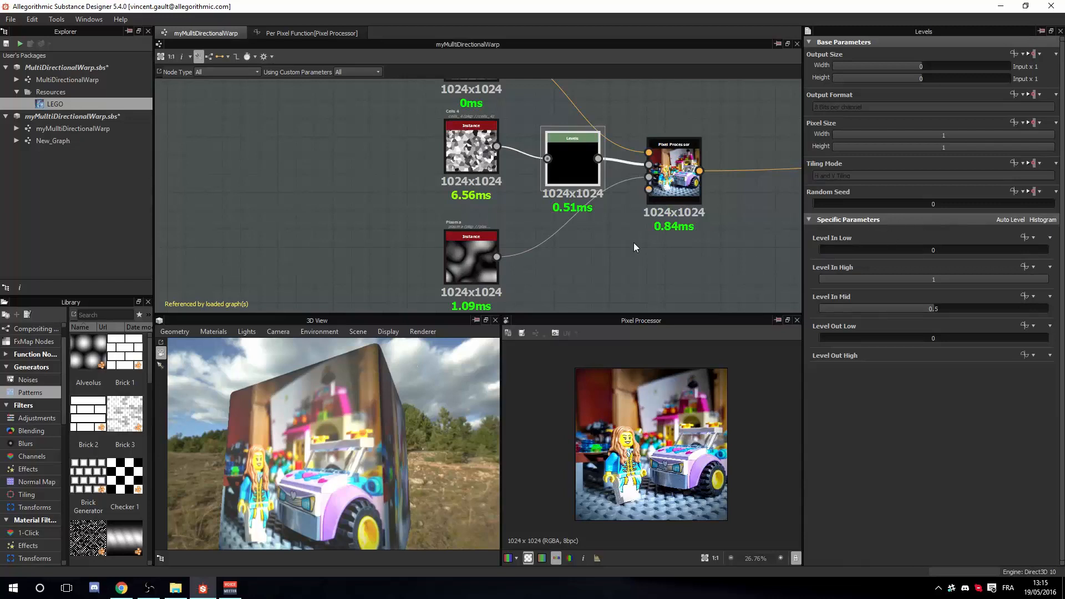
# Set the default of the graph's StrengthValue input parameter to 0.1 and collapse its settings
pyautogui.click(647, 271)
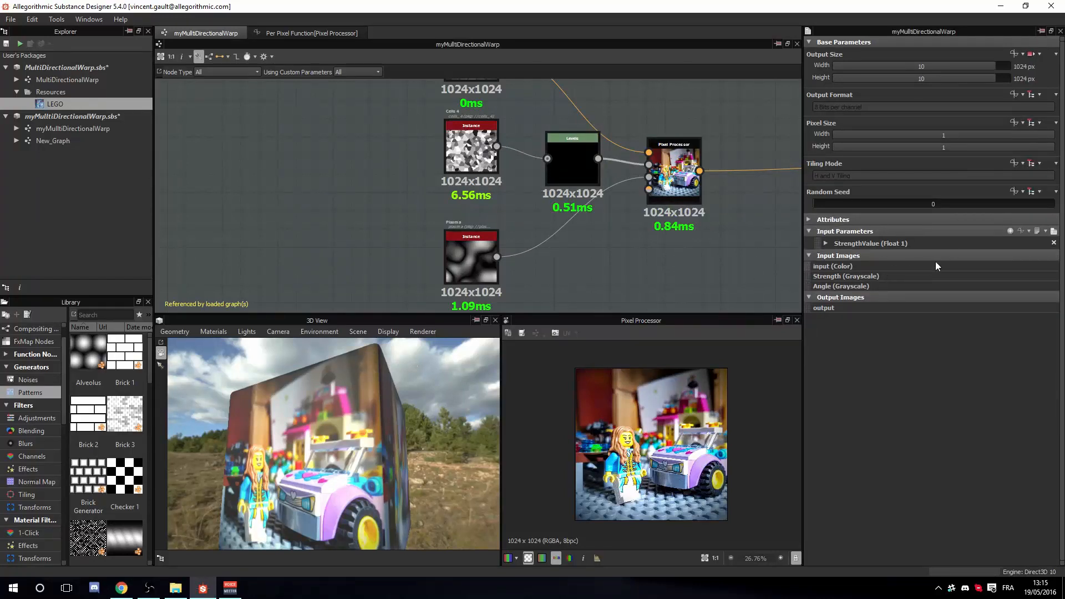
pyautogui.click(826, 244)
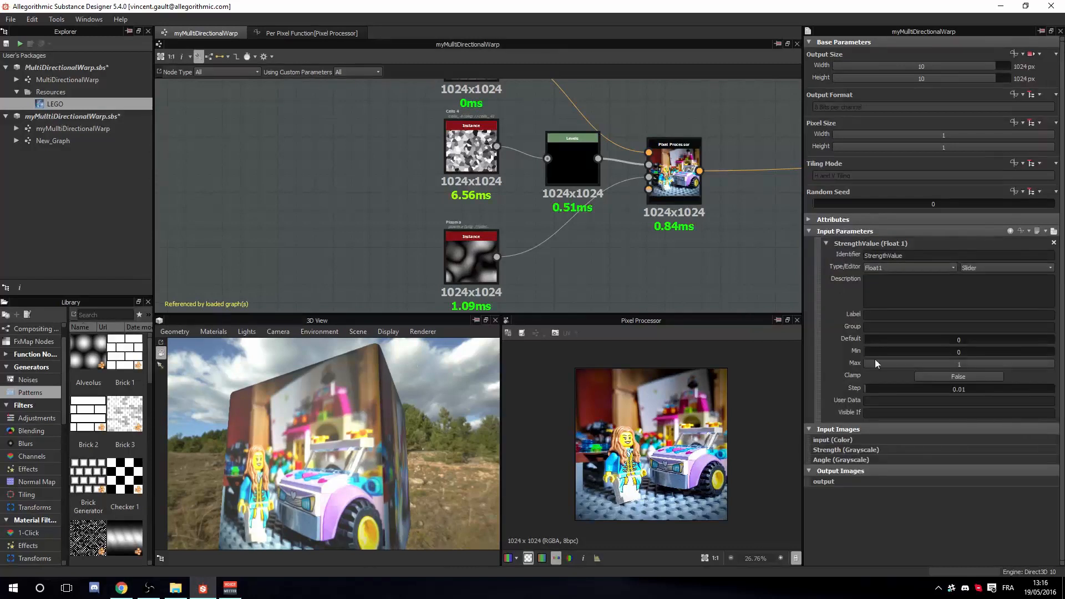
pyautogui.doubleClick(972, 351)
pyautogui.write('0.1')
pyautogui.press('Return')
pyautogui.moveTo(893, 351); pyautogui.dragTo(877, 351)
pyautogui.doubleClick(877, 338)
pyautogui.write('0.1')
pyautogui.press('Return')
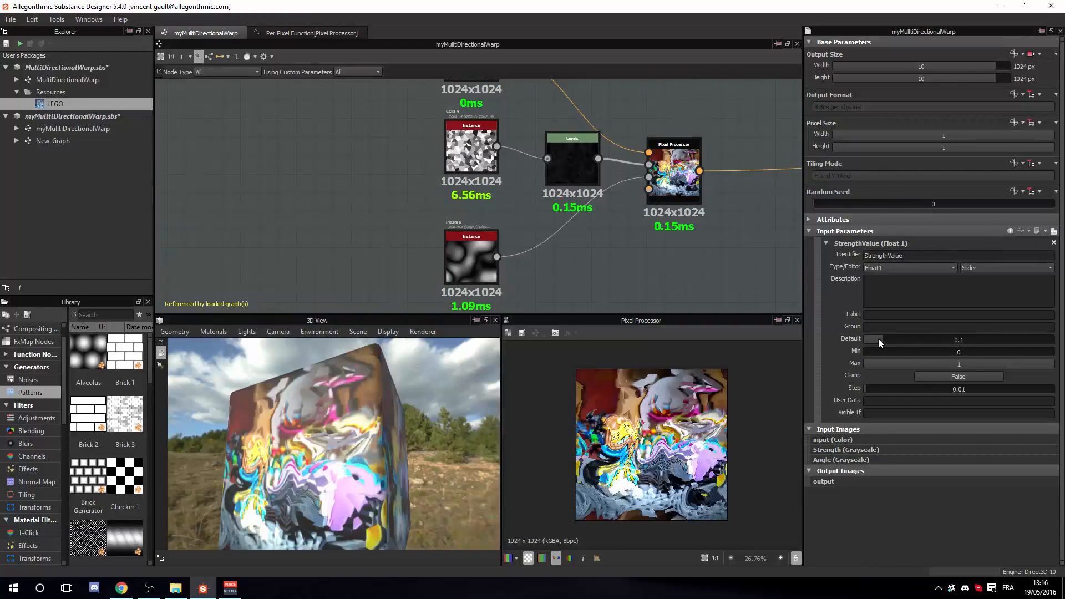
pyautogui.moveTo(604, 147); pyautogui.dragTo(582, 173, button='middle')
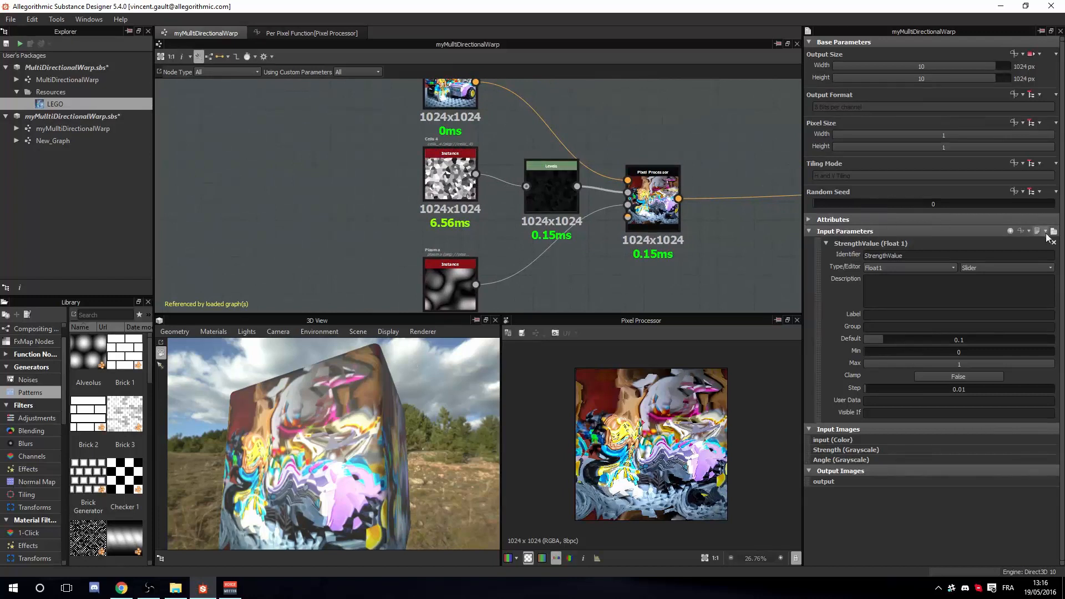
pyautogui.click(825, 243)
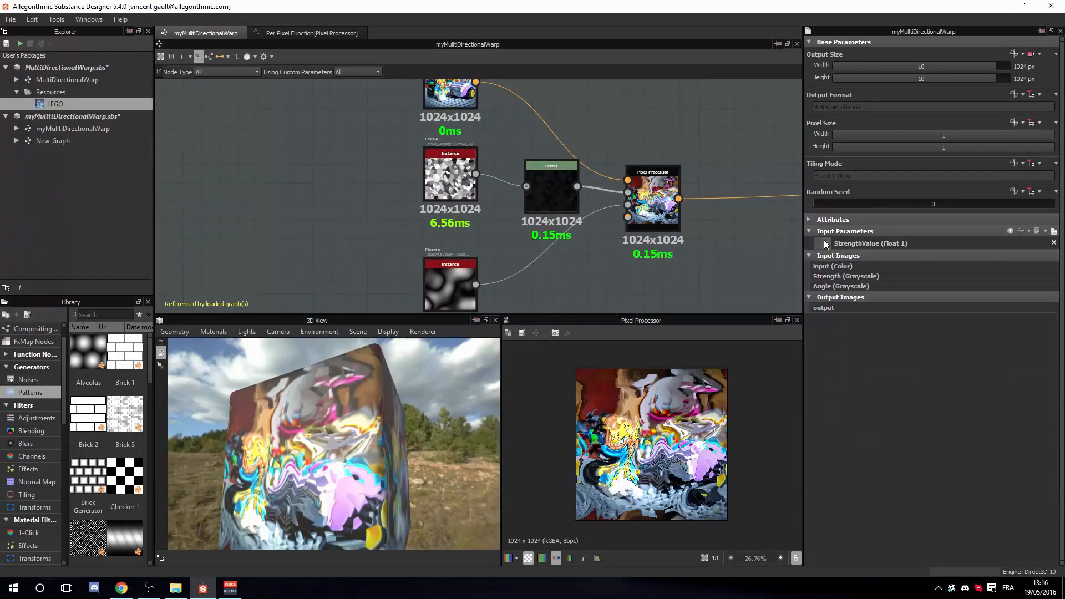
# Open the Pixel Processor's per-pixel function at the $pos and input sampling nodes
pyautogui.scroll(-1, 463, 278)
pyautogui.scroll(3, 454, 278)
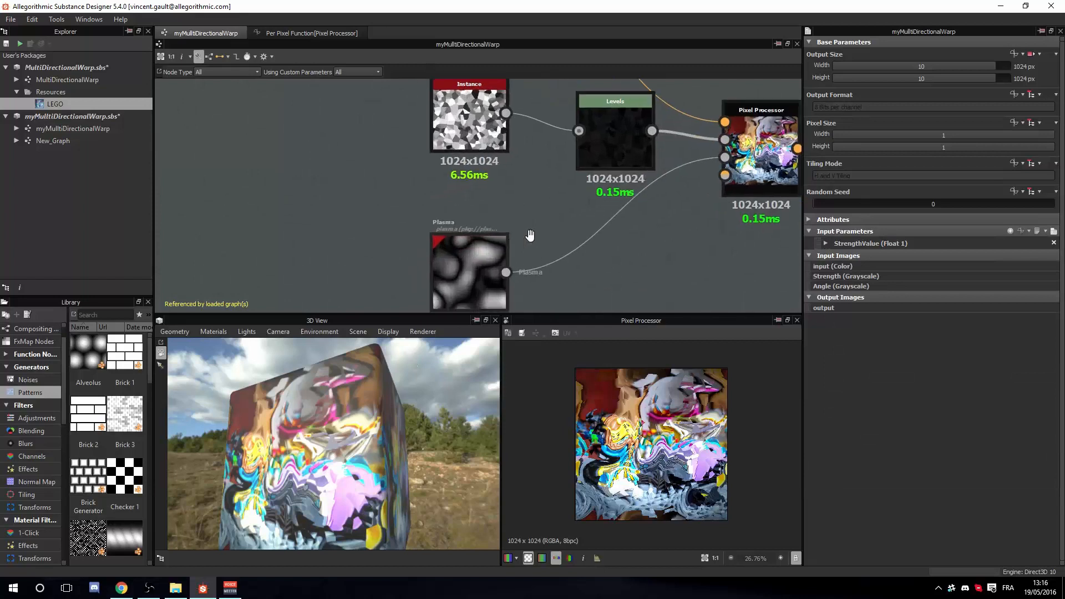
pyautogui.moveTo(530, 235); pyautogui.dragTo(530, 186, button='middle')
pyautogui.scroll(3, 446, 184)
pyautogui.scroll(-3, 446, 184)
pyautogui.moveTo(710, 171); pyautogui.dragTo(549, 214, button='middle')
pyautogui.click(591, 166)
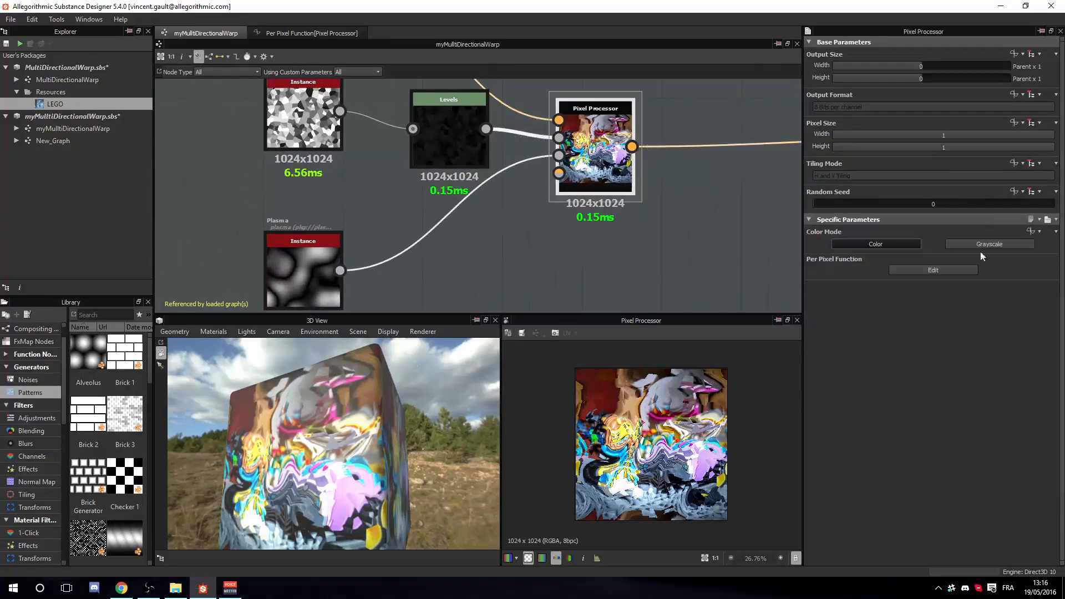
pyautogui.click(935, 269)
pyautogui.moveTo(271, 150); pyautogui.dragTo(754, 219, button='middle')
pyautogui.scroll(-4, 417, 184)
pyautogui.scroll(3, 414, 185)
pyautogui.moveTo(450, 222); pyautogui.dragTo(597, 125, button='middle')
pyautogui.scroll(-3, 578, 148)
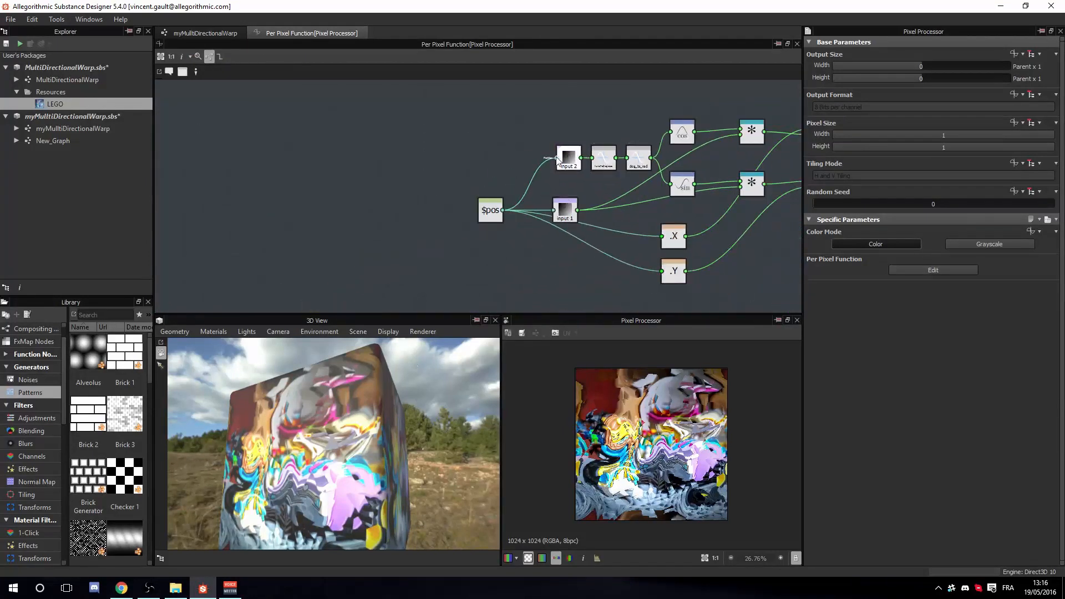
# Move the $pos, input 1 and input 2 nodes away from the downstream nodes to make room after the samplers
pyautogui.click(490, 210)
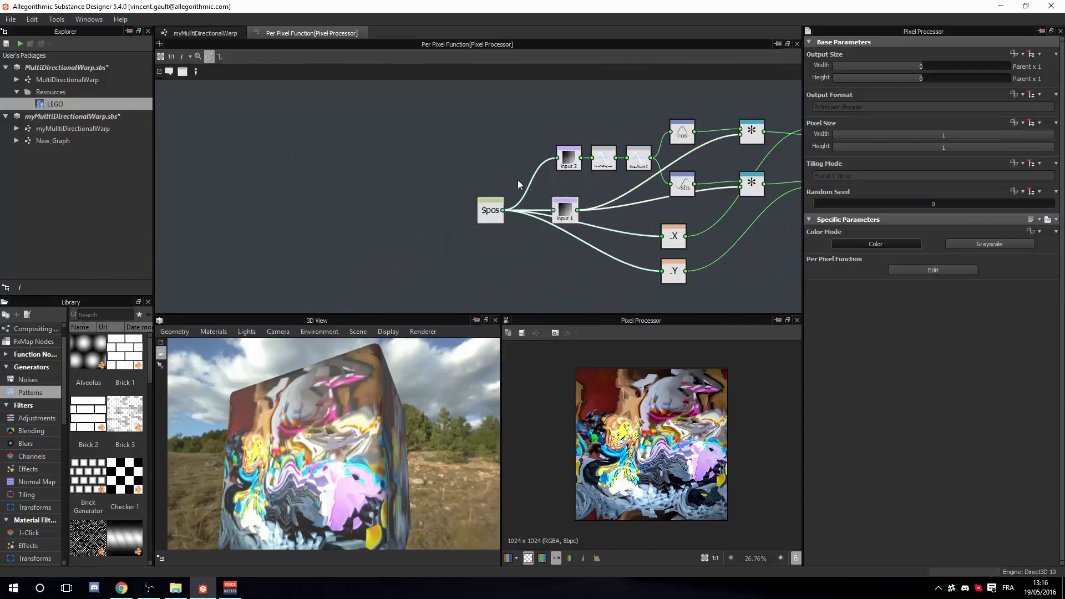
pyautogui.moveTo(497, 199); pyautogui.dragTo(445, 197)
pyautogui.click(565, 159)
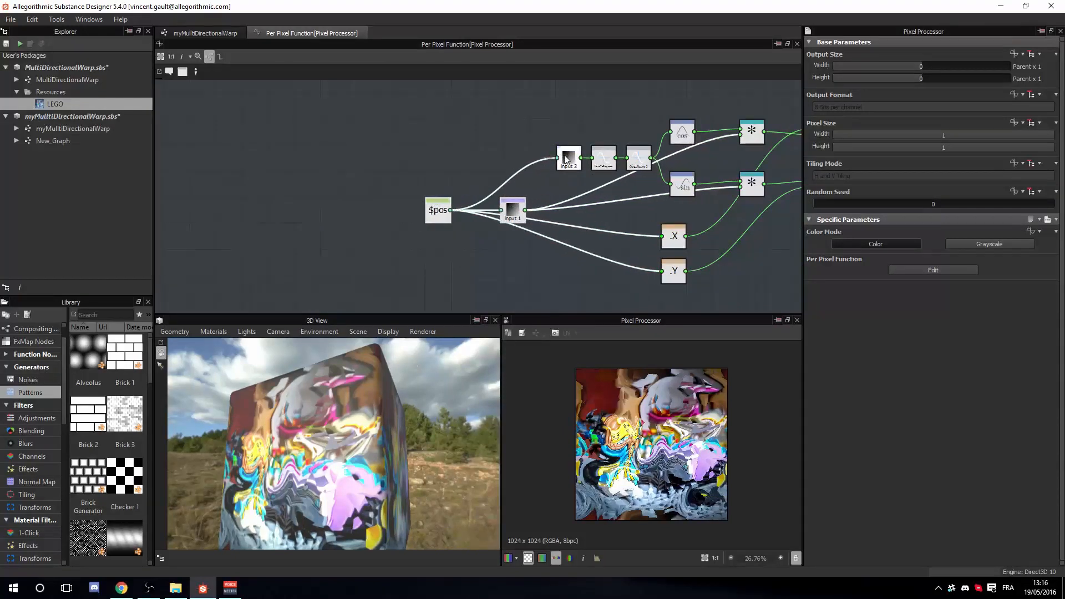
pyautogui.moveTo(565, 159); pyautogui.dragTo(513, 158)
# Add a Float constant node and place it just above the input 2 Sample Gray node
pyautogui.scroll(5, 513, 158)
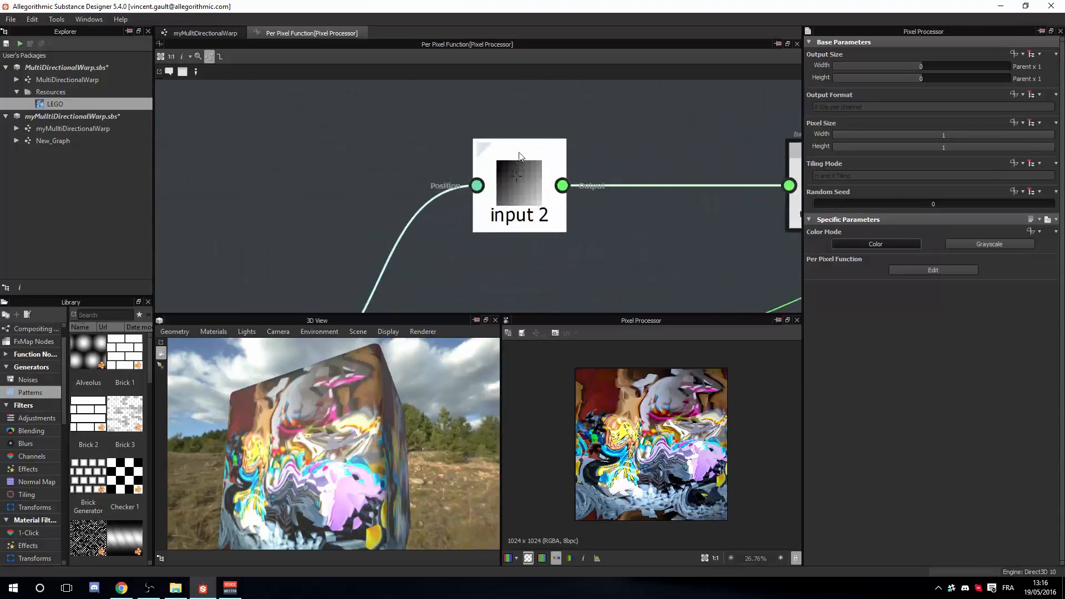
pyautogui.scroll(-4, 519, 156)
pyautogui.press('space')
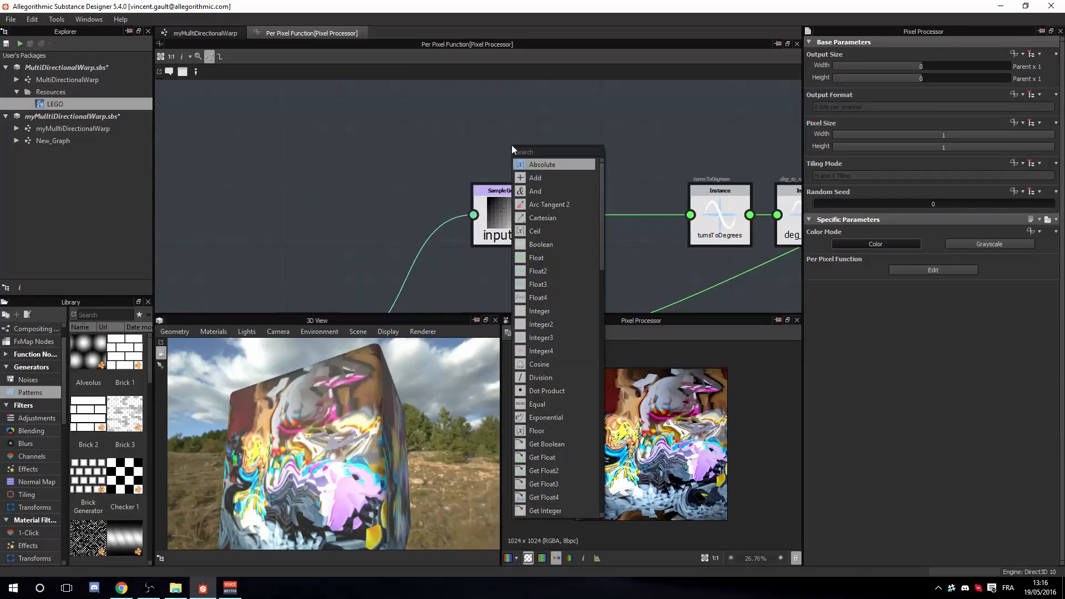
pyautogui.write('float')
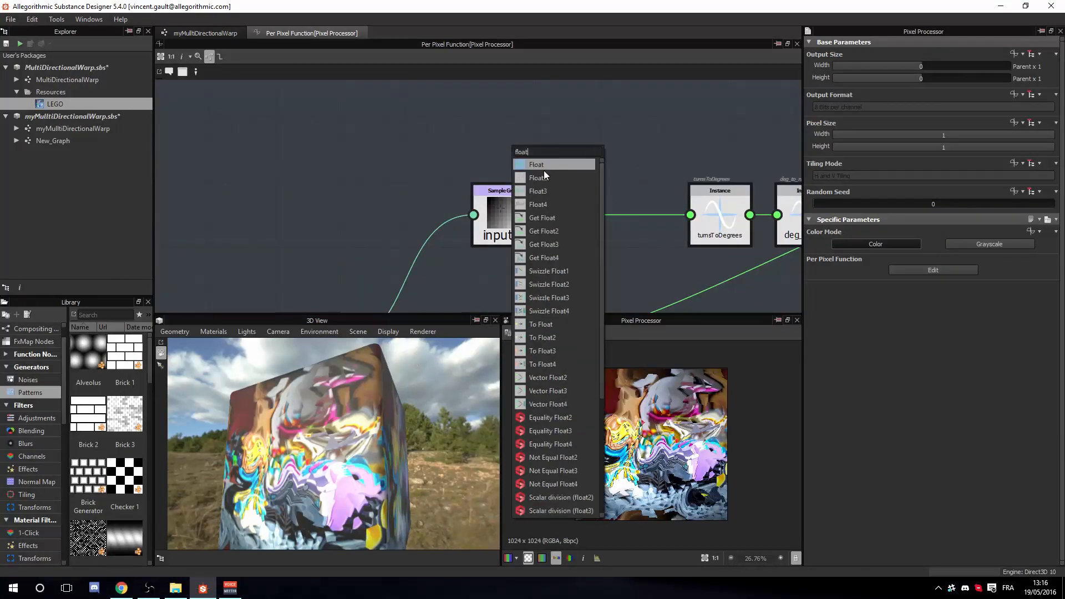
pyautogui.click(546, 164)
pyautogui.moveTo(503, 160); pyautogui.dragTo(505, 144)
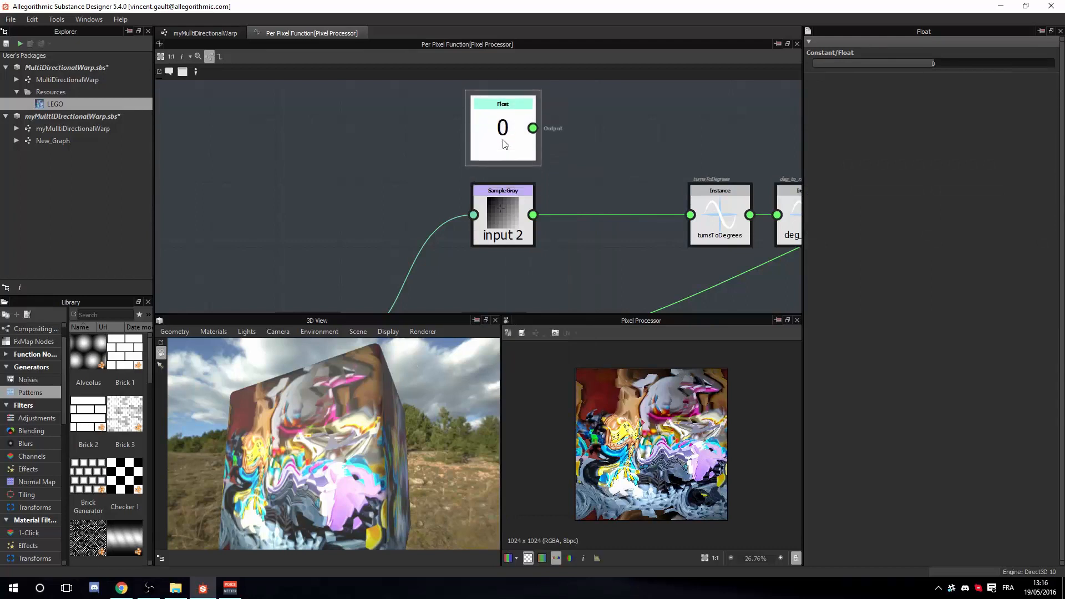
# Insert an Add node that sums the Float constant and the input 2 sample and feeds turnsToDegrees
pyautogui.press('space')
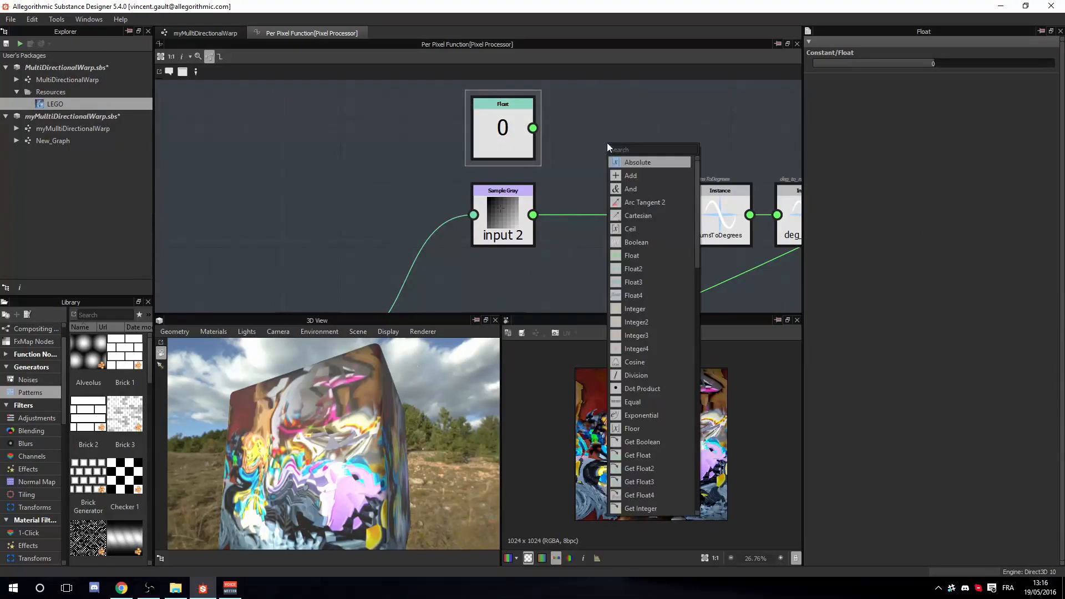
pyautogui.write('add')
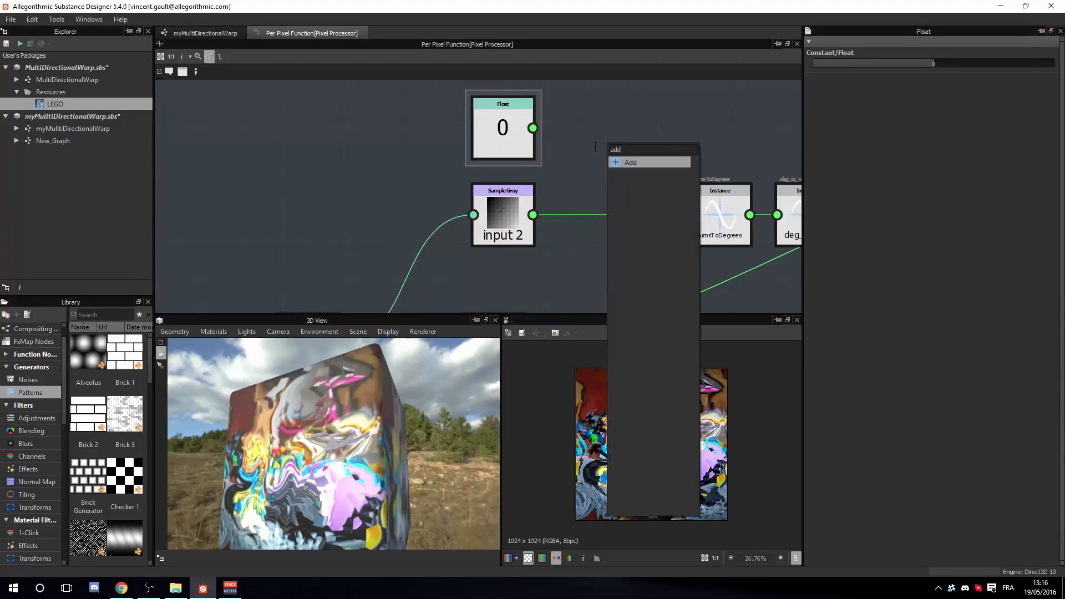
pyautogui.click(629, 162)
pyautogui.moveTo(532, 215); pyautogui.dragTo(582, 157)
pyautogui.moveTo(532, 128); pyautogui.dragTo(691, 215)
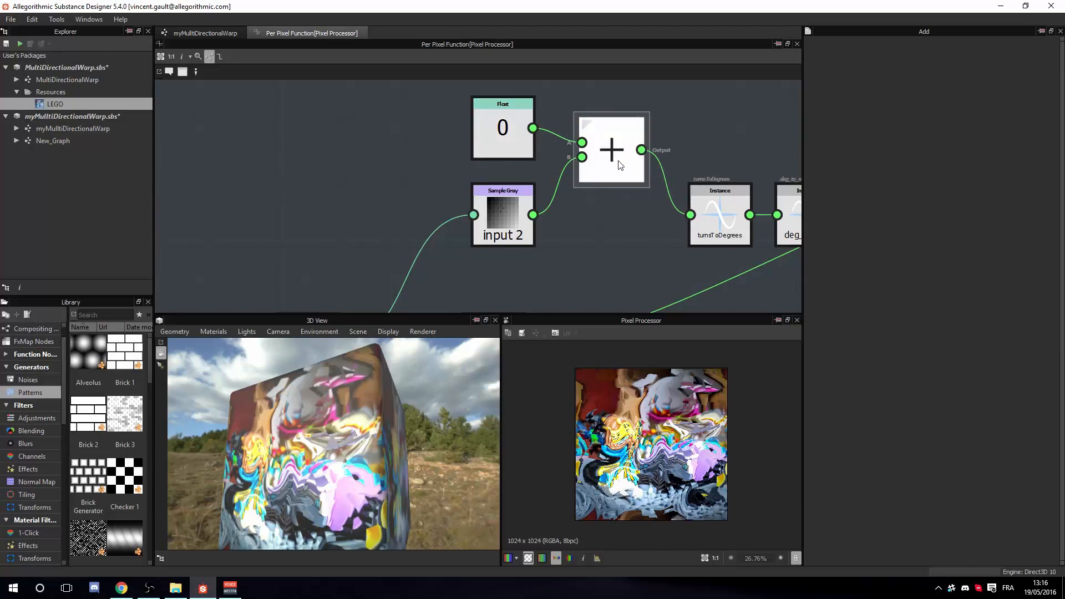
# Try different Float constant values as an angle offset, set it to 0.051, and inspect the warped image in the 2D view
pyautogui.click(504, 140)
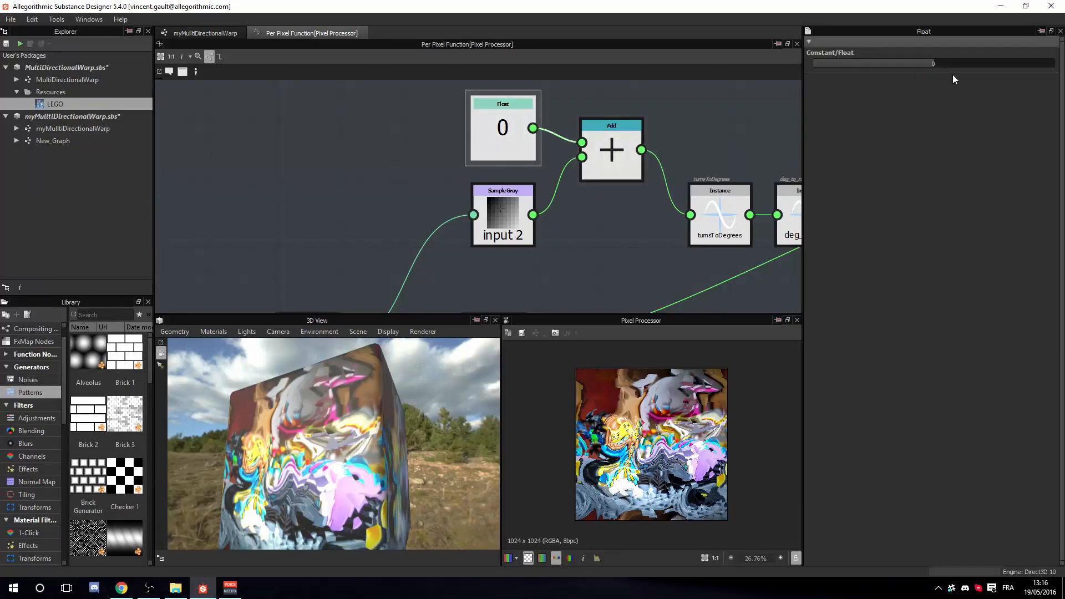
pyautogui.moveTo(933, 63); pyautogui.dragTo(938, 100)
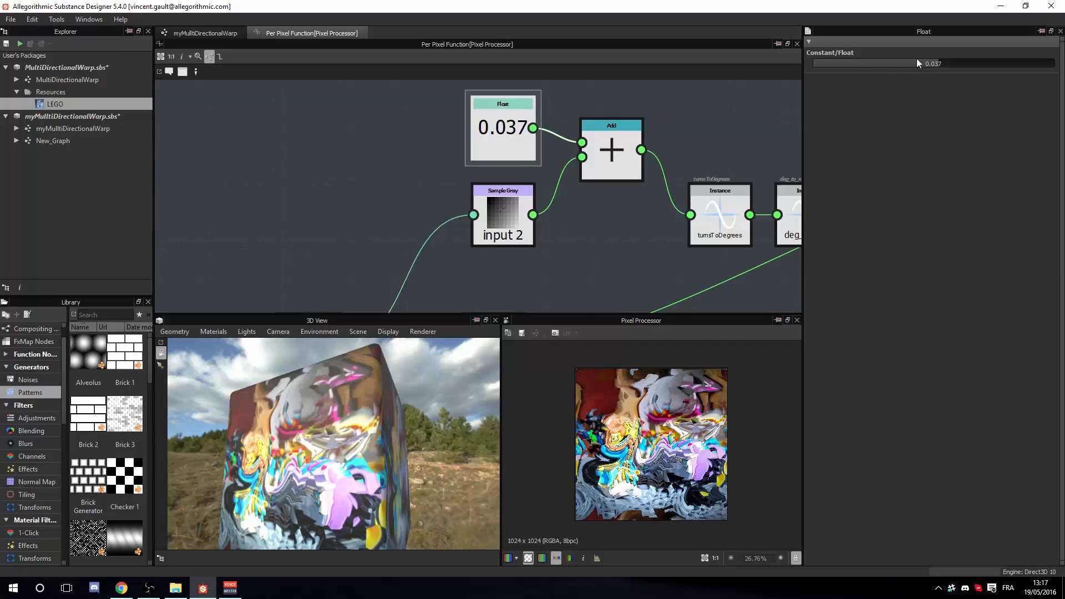
pyautogui.moveTo(936, 63)
pyautogui.mouseDown()
pyautogui.moveTo(1054, 70)
pyautogui.moveTo(939, 68)
pyautogui.mouseUp()
pyautogui.scroll(4, 561, 408)
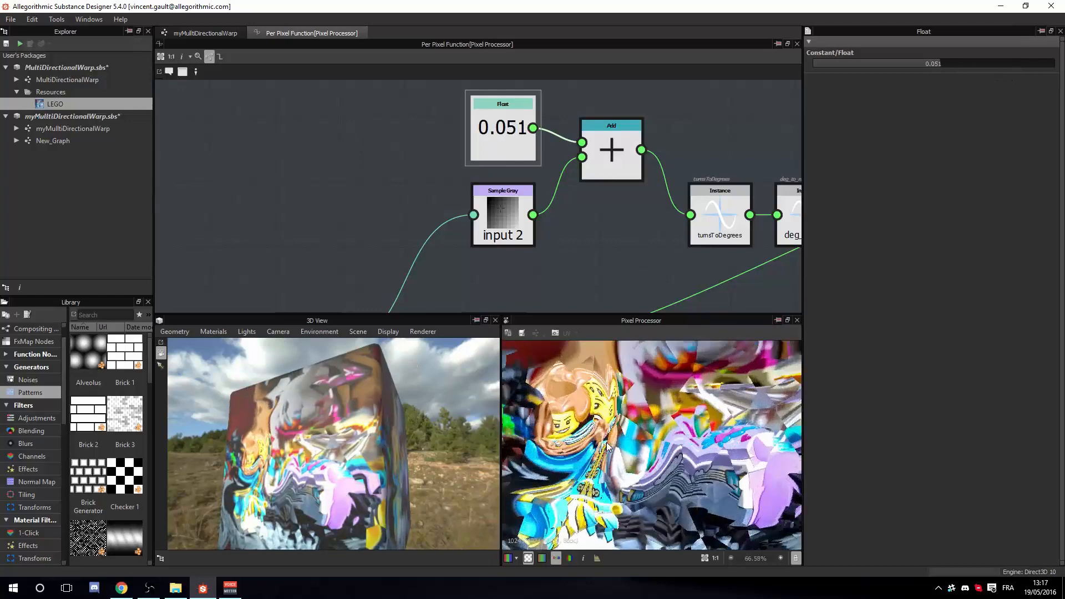
pyautogui.scroll(-3, 561, 408)
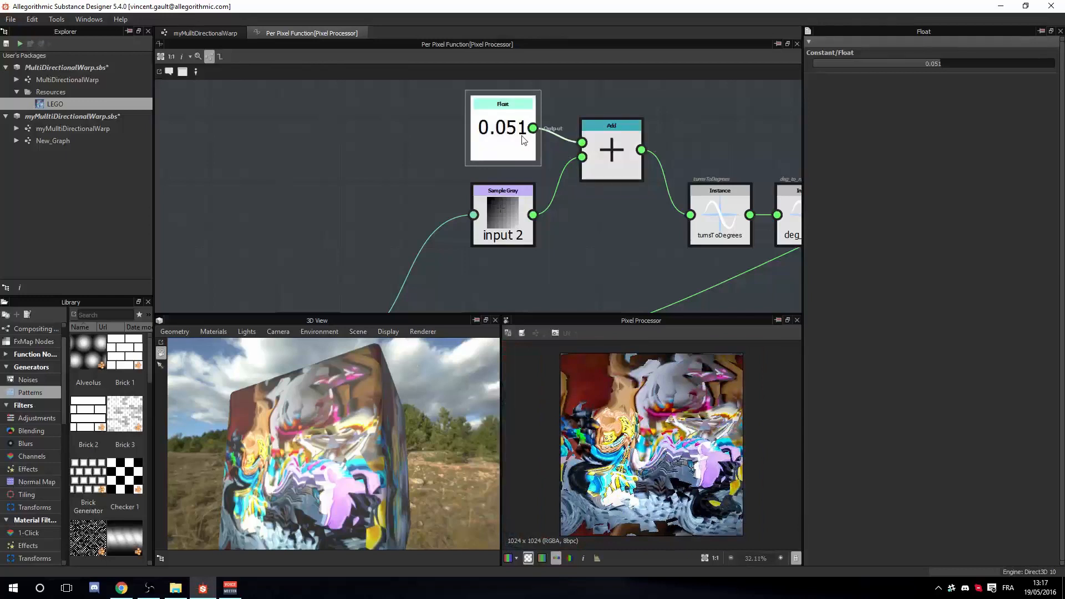
# Return to the myMulltiDirectionalWarp graph and add a Float1 input parameter with the identifier GlobalAngle
pyautogui.moveTo(521, 136); pyautogui.dragTo(552, 200, button='middle')
pyautogui.scroll(2, 527, 142)
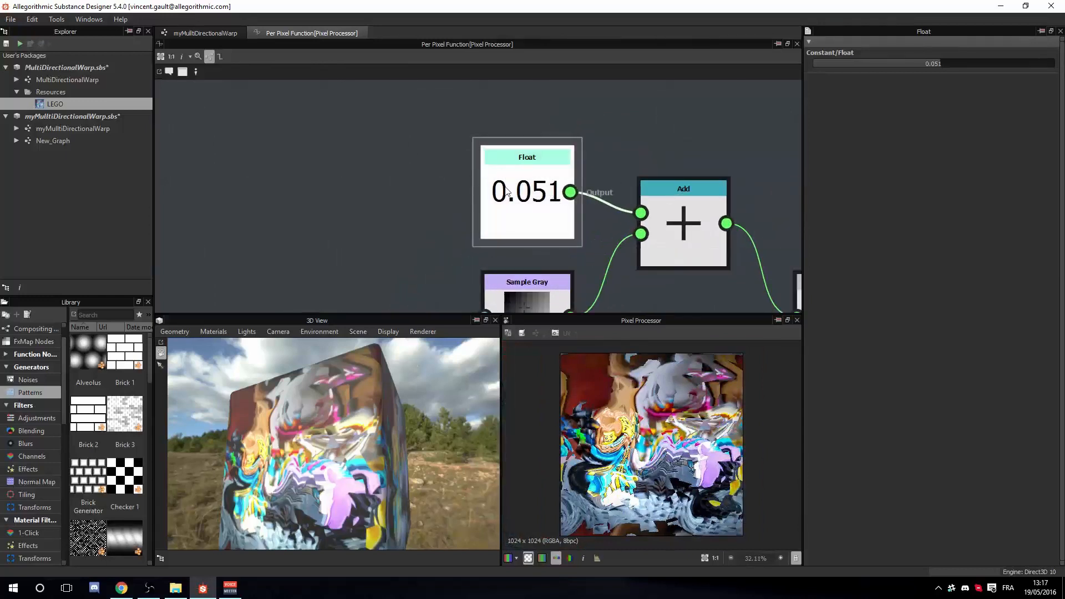
pyautogui.scroll(-1, 511, 144)
pyautogui.scroll(-2, 510, 143)
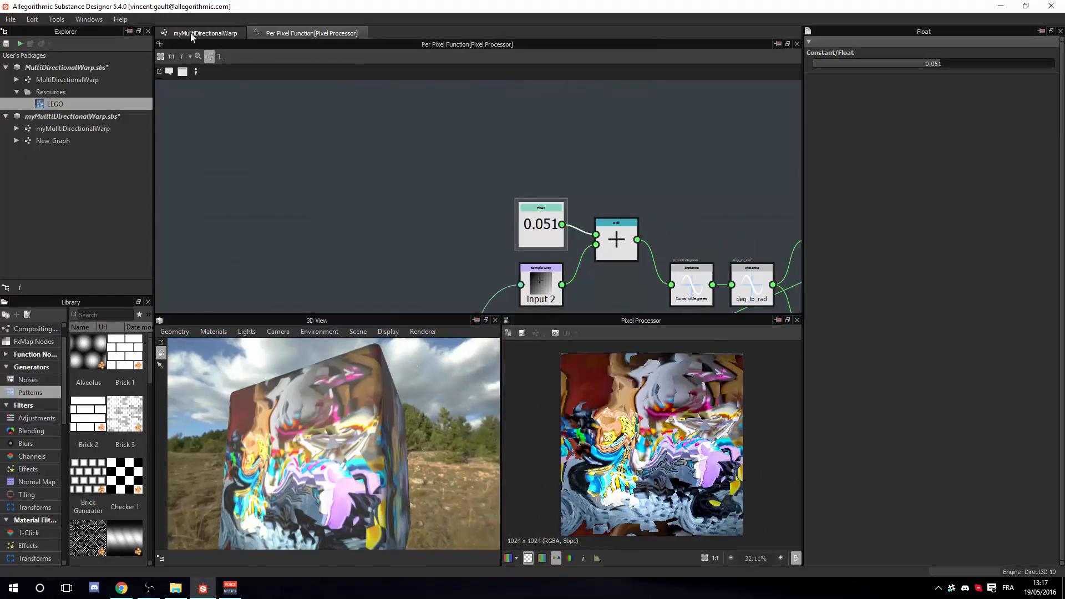
pyautogui.click(205, 33)
pyautogui.click(605, 213)
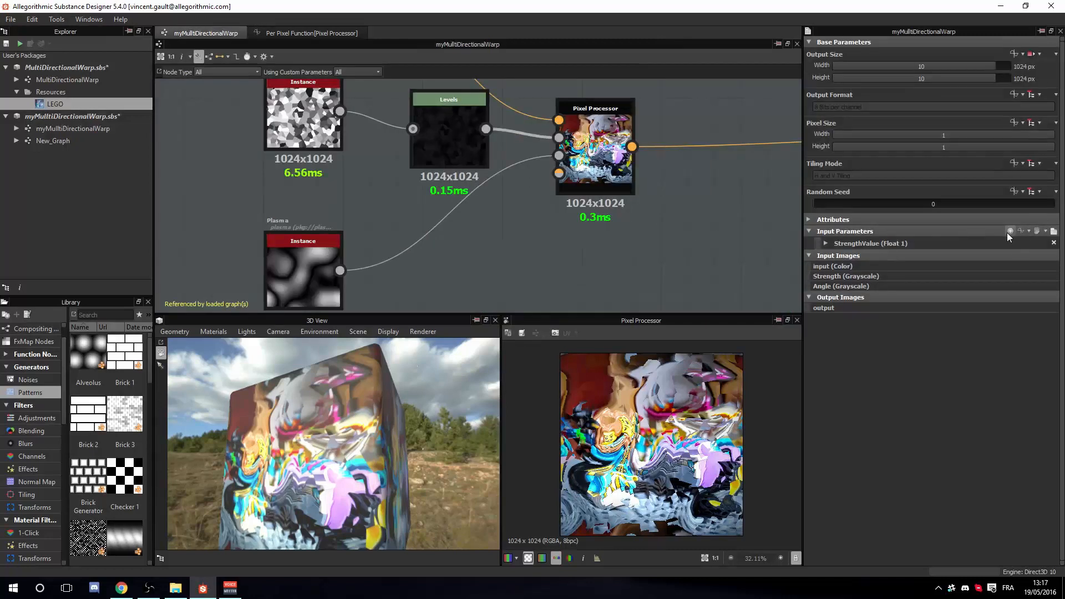
pyautogui.click(1010, 231)
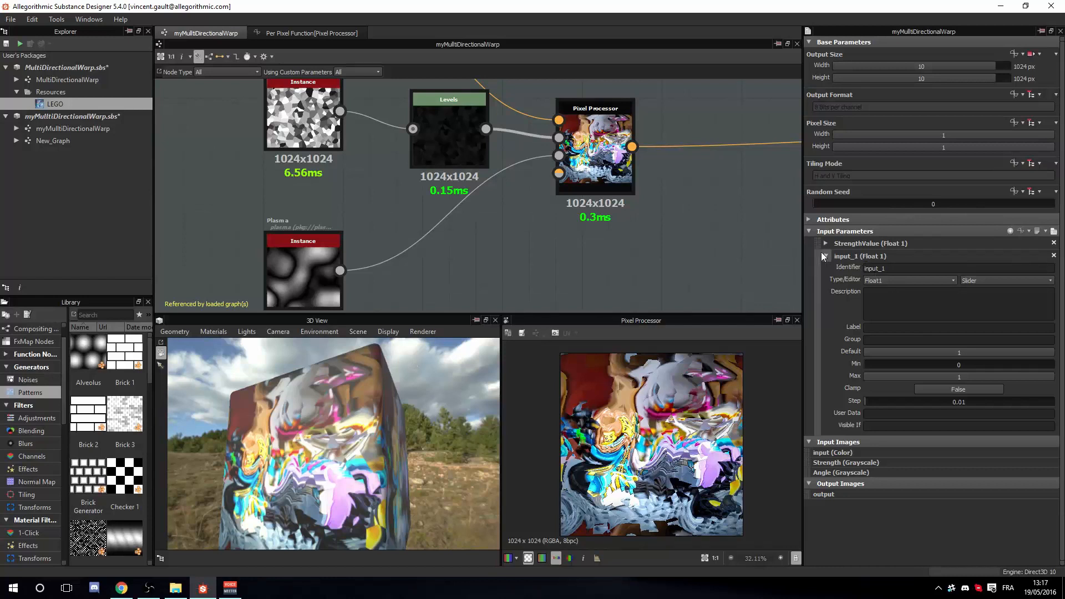
pyautogui.doubleClick(891, 267)
pyautogui.write('An')
pyautogui.press('BackSpace')
pyautogui.press('BackSpace')
pyautogui.press('BackSpace')
pyautogui.write('GlogalAng')
pyautogui.doubleClick(908, 270)
pyautogui.click(873, 268)
# Label the GlobalAngle parameter "Global Angle", reusing its identifier text
pyautogui.doubleClick(877, 269)
pyautogui.hotkey('ctrl', 'c')
pyautogui.click(880, 328)
pyautogui.hotkey('ctrl', 'v')
pyautogui.press('Left')
pyautogui.press('Left')
pyautogui.press('Left')
pyautogui.press('Left')
pyautogui.press('Left')
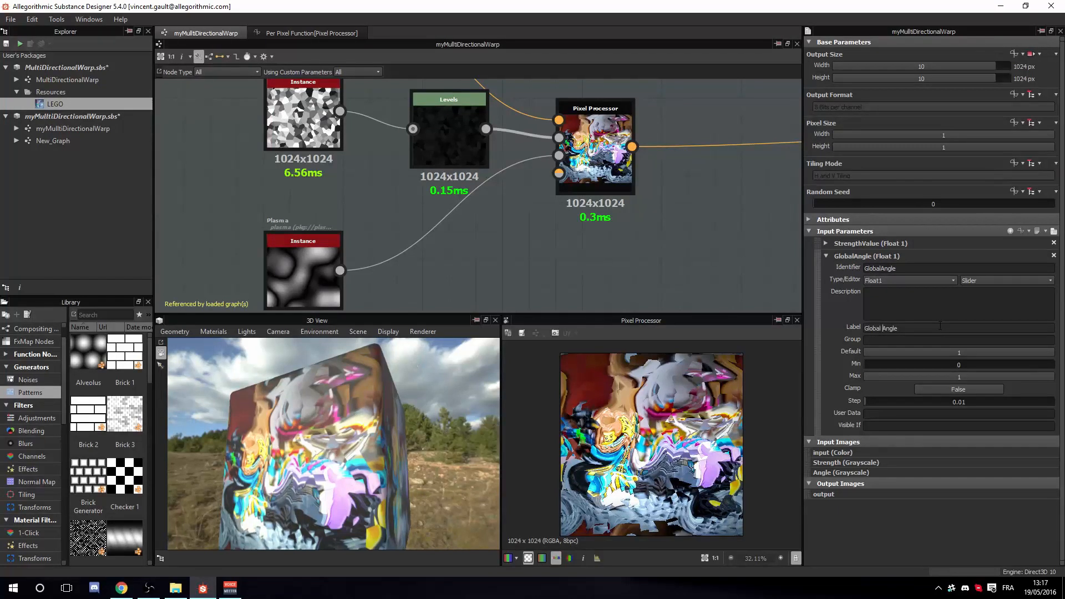
pyautogui.press('Return')
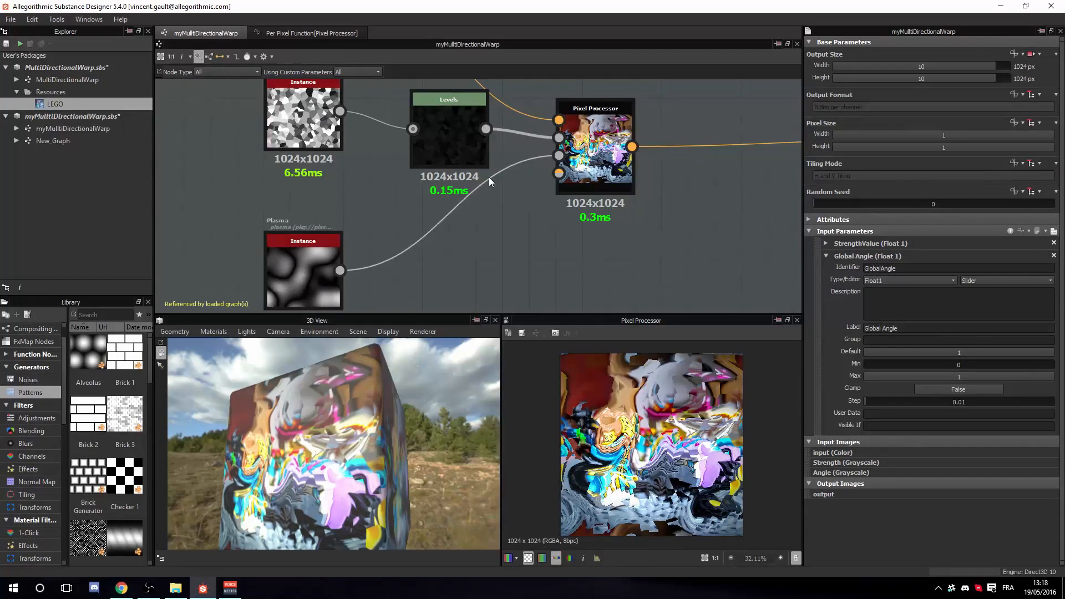
# In the Per Pixel Function, add a Get Float node above the Float constant and have it read the GlobalAngle variable
pyautogui.click(339, 34)
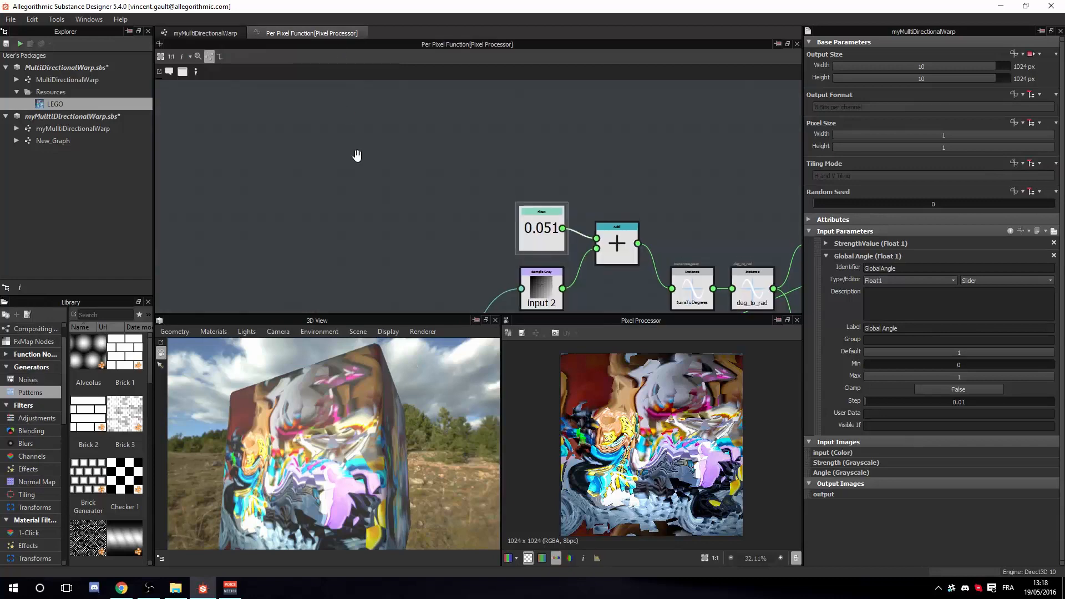
pyautogui.scroll(3, 521, 135)
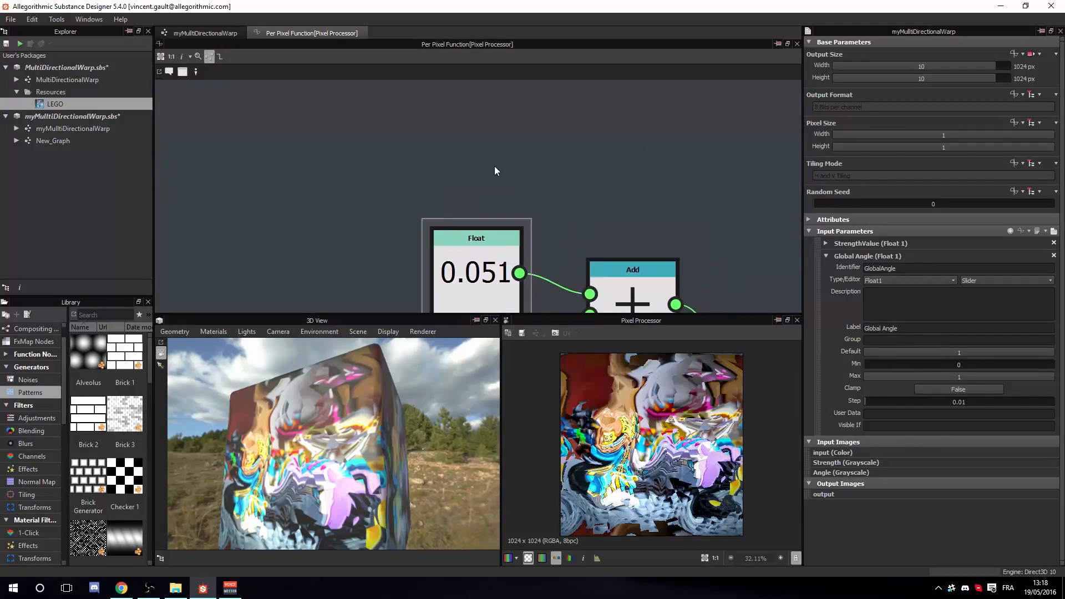
pyautogui.press('space')
pyautogui.write('get f')
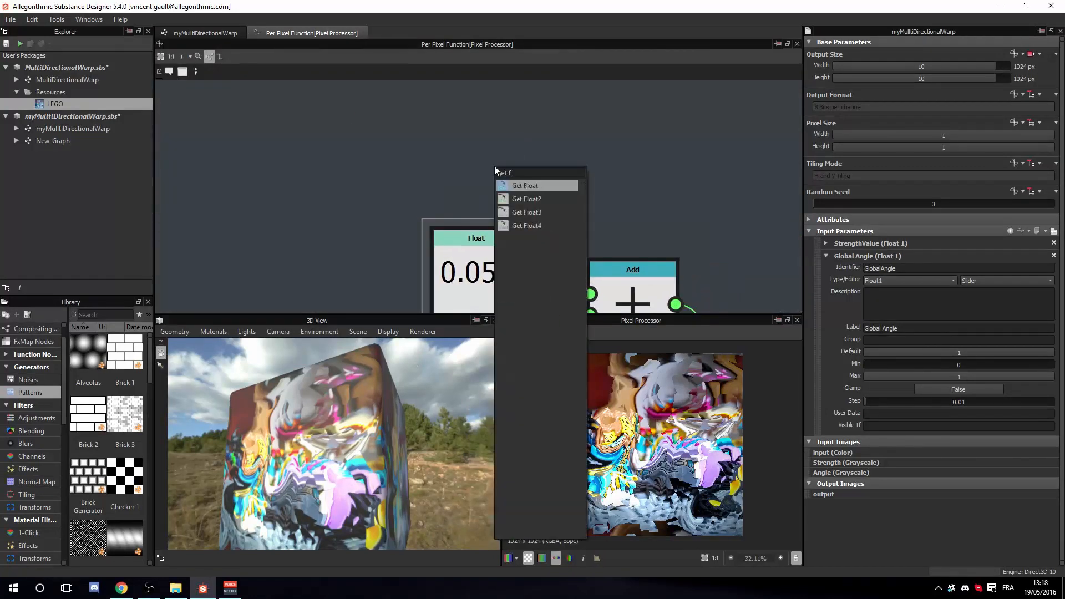
pyautogui.click(532, 186)
pyautogui.moveTo(512, 169); pyautogui.dragTo(481, 144)
pyautogui.click(1052, 68)
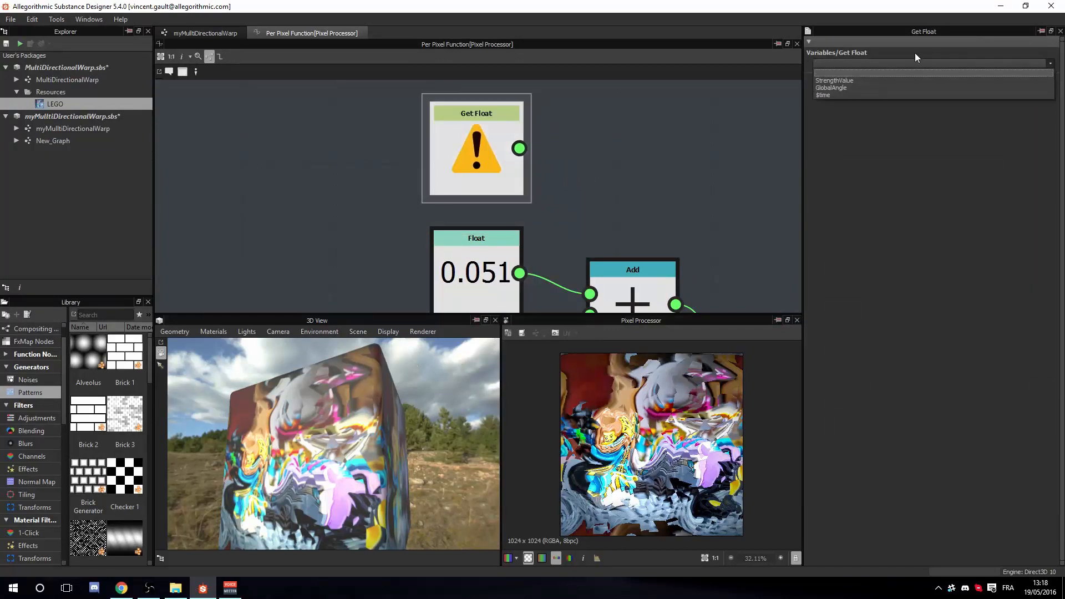
pyautogui.click(847, 87)
# Connect the GlobalAngle node to the Add node in place of the Float constant, and delete that constant
pyautogui.moveTo(519, 147); pyautogui.dragTo(590, 294)
pyautogui.scroll(-5, 652, 284)
pyautogui.moveTo(691, 287); pyautogui.dragTo(613, 182, button='middle')
pyautogui.click(501, 178)
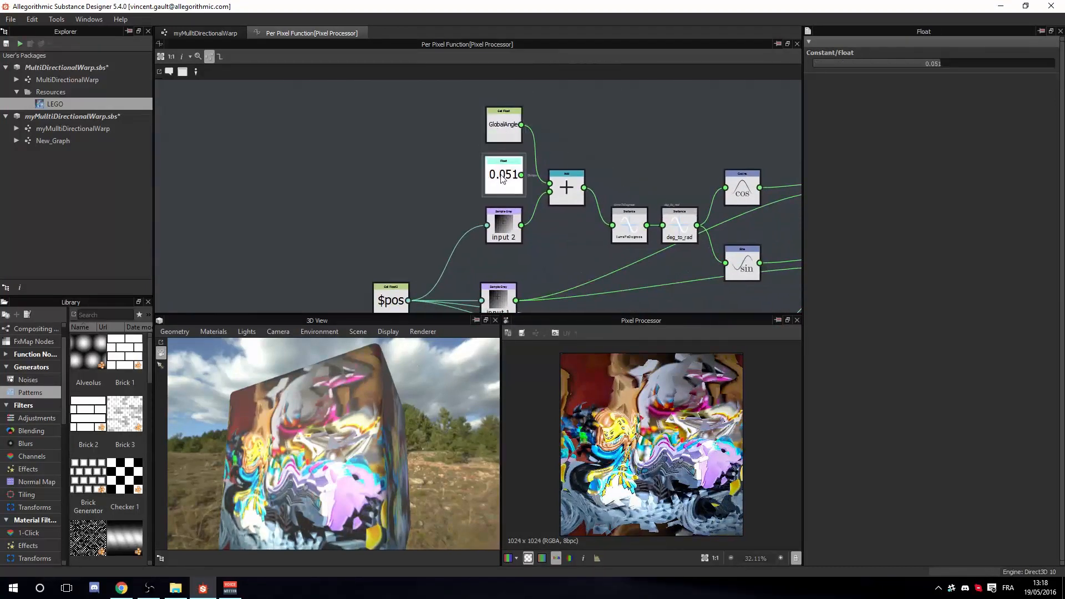
pyautogui.press('Delete')
pyautogui.scroll(-2, 403, 178)
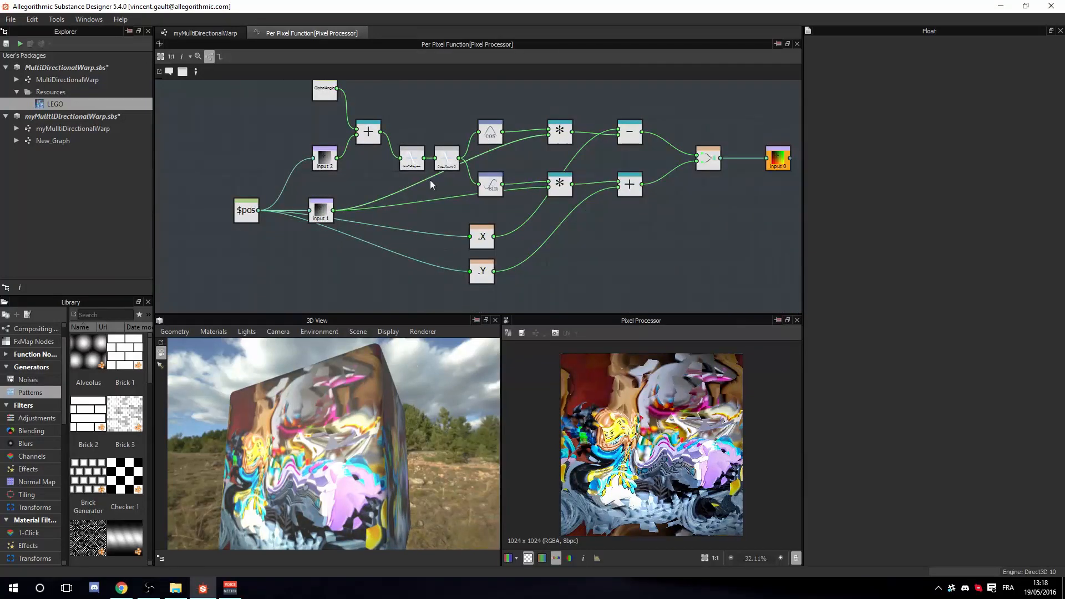
pyautogui.moveTo(430, 180)
pyautogui.mouseDown(button='middle')
pyautogui.moveTo(474, 208)
pyautogui.moveTo(443, 197)
pyautogui.mouseUp(button='middle')
# Preview the myMulltiDirectionalWarp graph's input parameters with StrengthValue at 0.05 and Global Angle at 0.16, and move the Pixel Processor closer to the output
pyautogui.click(210, 33)
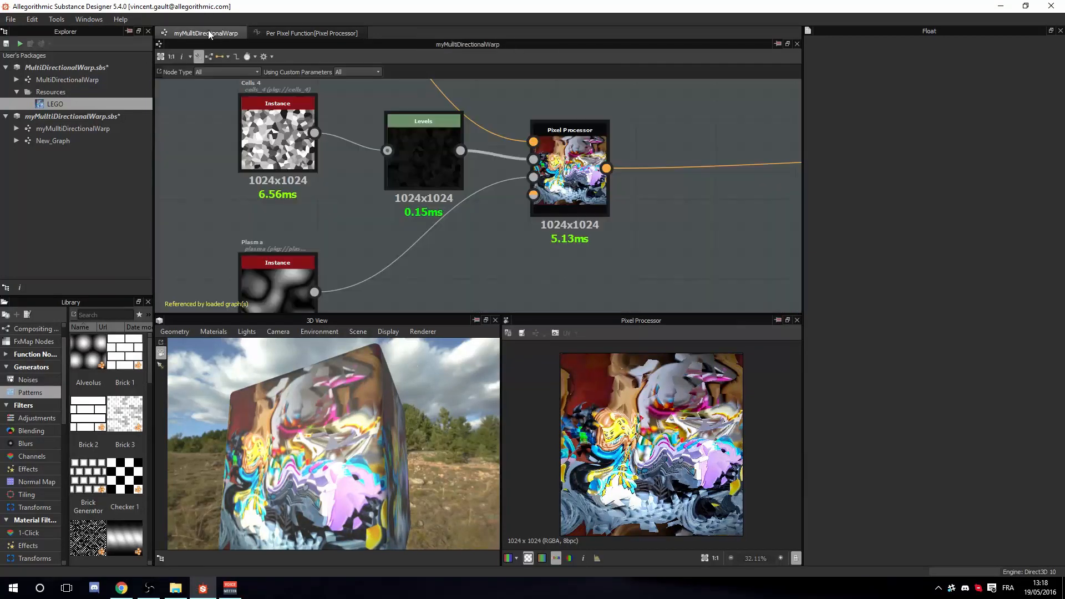
pyautogui.scroll(-2, 458, 232)
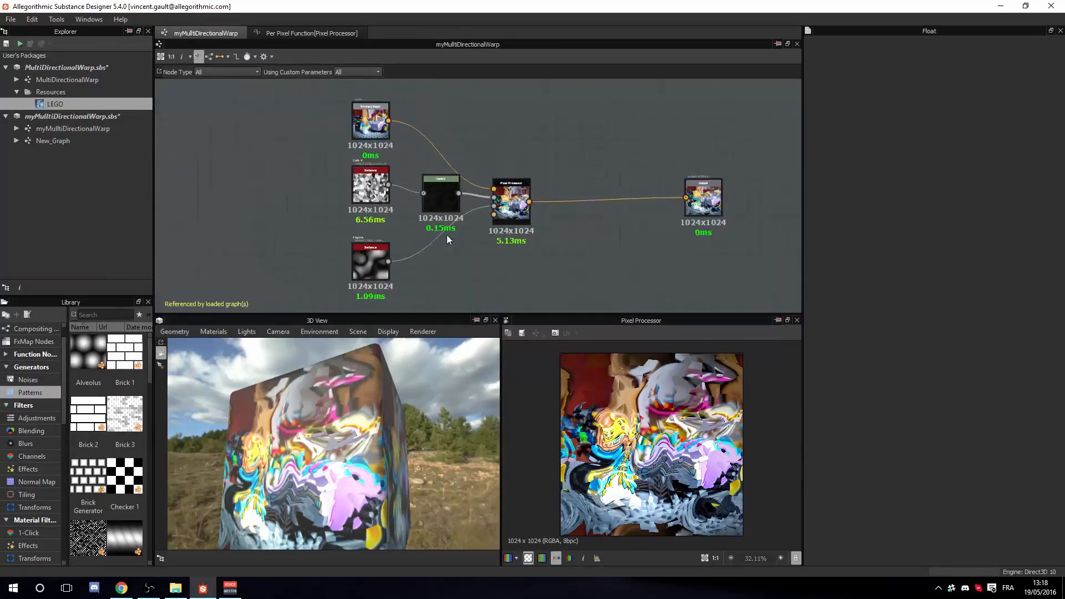
pyautogui.click(614, 138)
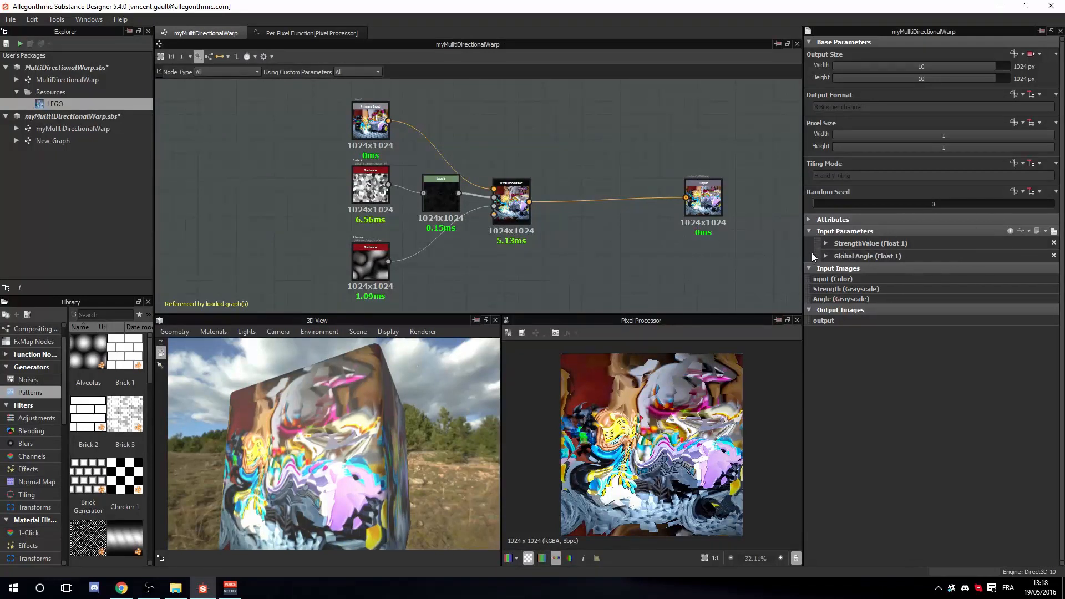
pyautogui.click(1053, 231)
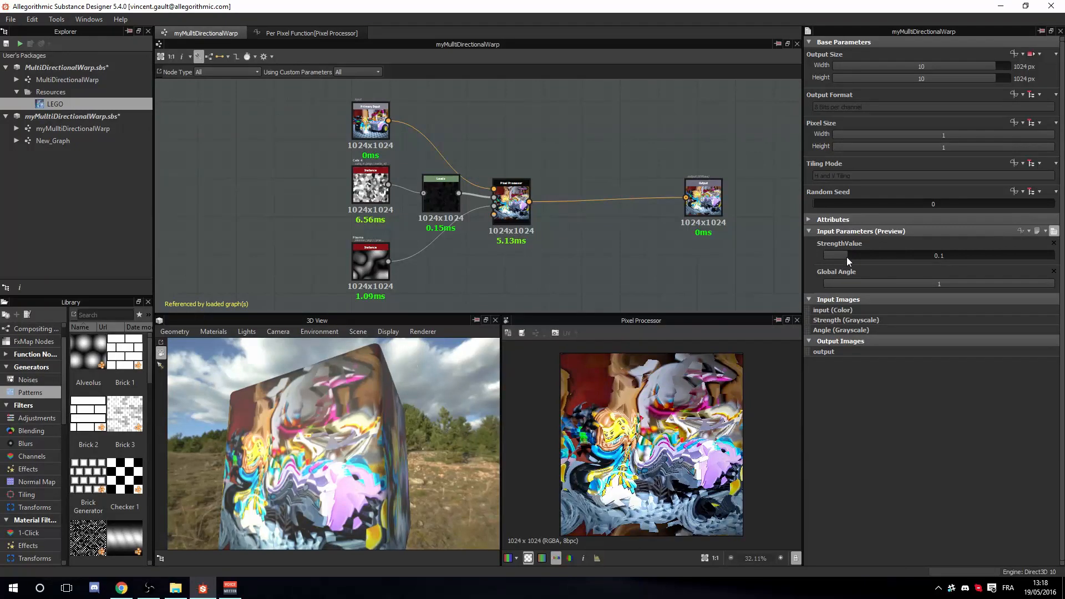
pyautogui.moveTo(847, 255)
pyautogui.mouseDown()
pyautogui.moveTo(830, 267)
pyautogui.moveTo(835, 258)
pyautogui.mouseUp()
pyautogui.moveTo(1047, 283); pyautogui.dragTo(894, 284)
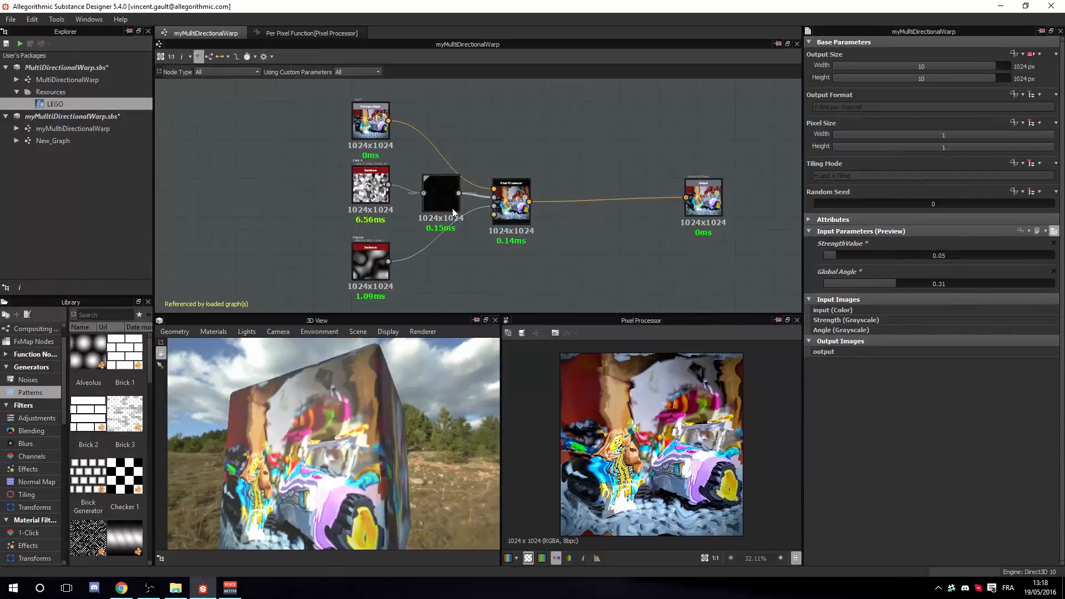
pyautogui.moveTo(521, 200); pyautogui.dragTo(571, 199)
pyautogui.moveTo(894, 281); pyautogui.dragTo(837, 283)
pyautogui.moveTo(518, 158); pyautogui.dragTo(561, 166, button='middle')
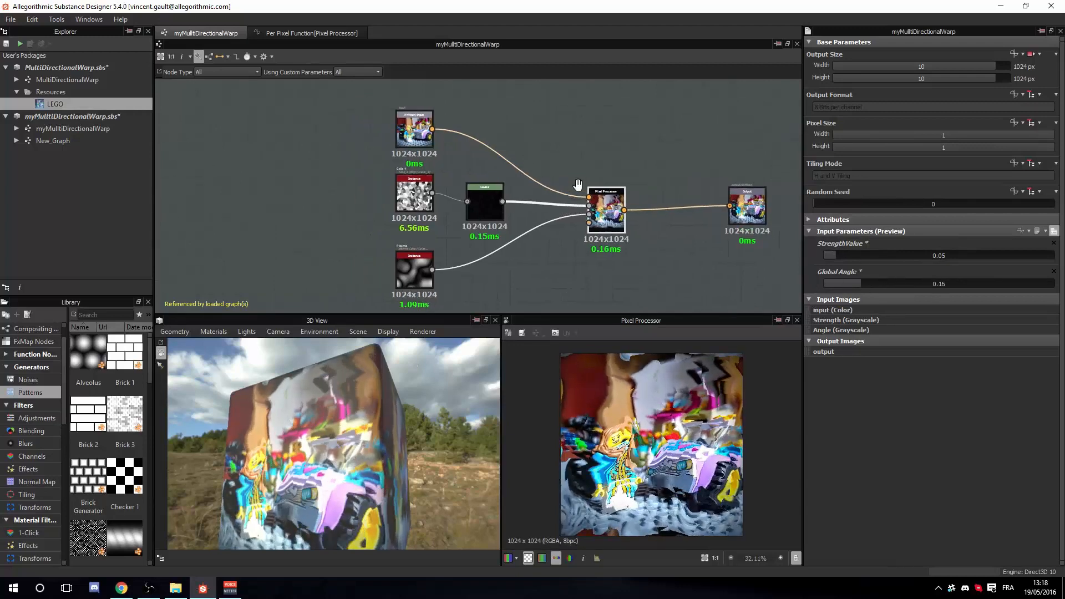
# Bring the Strength and Angle input nodes beside the network, connect Strength to the Levels node, and delete the Cells 4 node
pyautogui.scroll(-2, 518, 169)
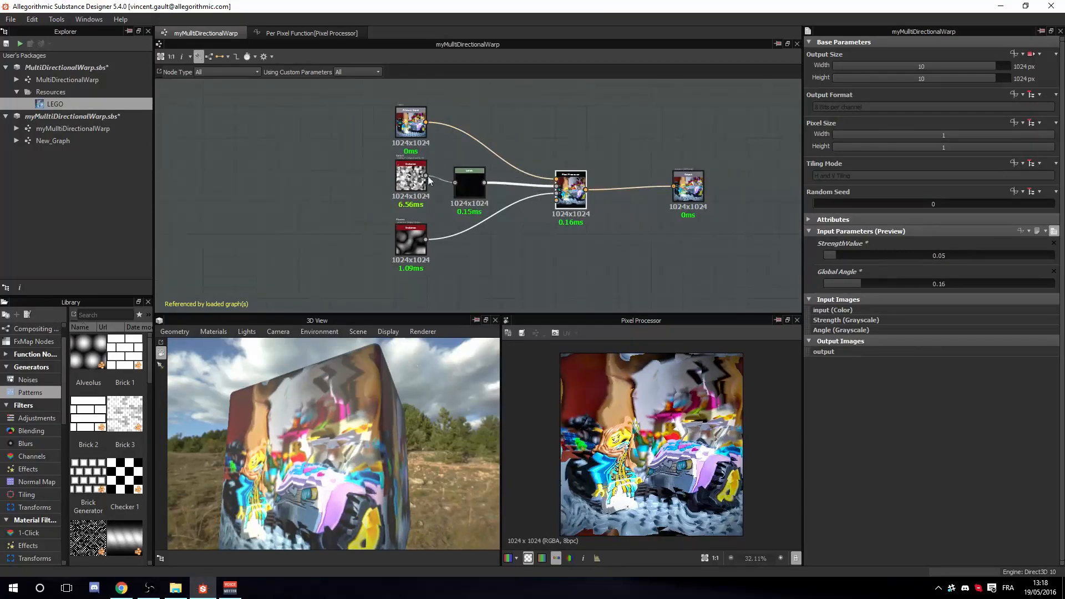
pyautogui.scroll(-3, 272, 178)
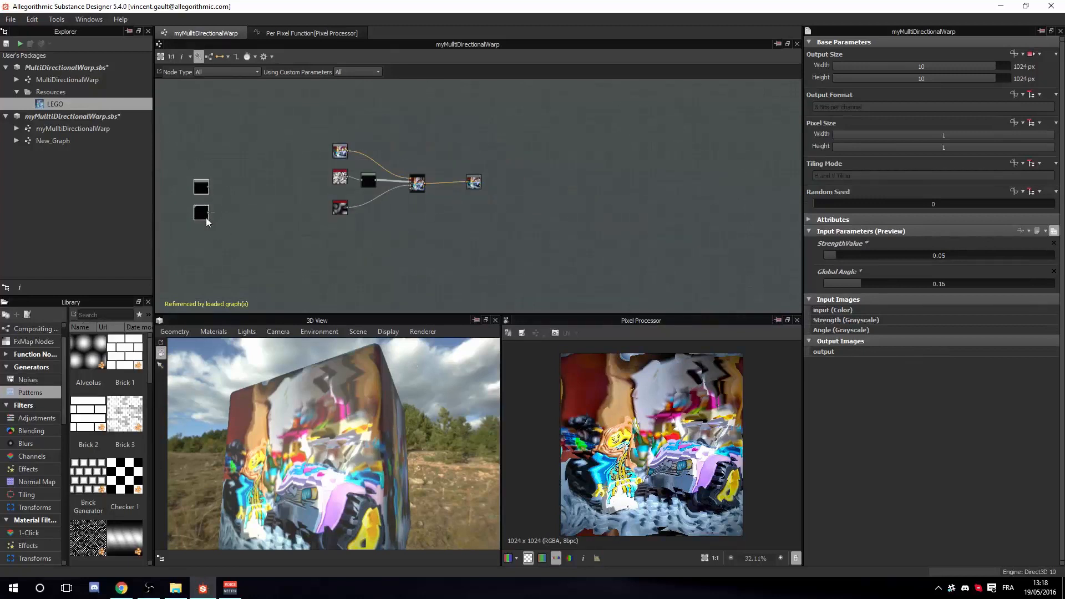
pyautogui.moveTo(205, 217); pyautogui.dragTo(320, 211)
pyautogui.scroll(2, 319, 174)
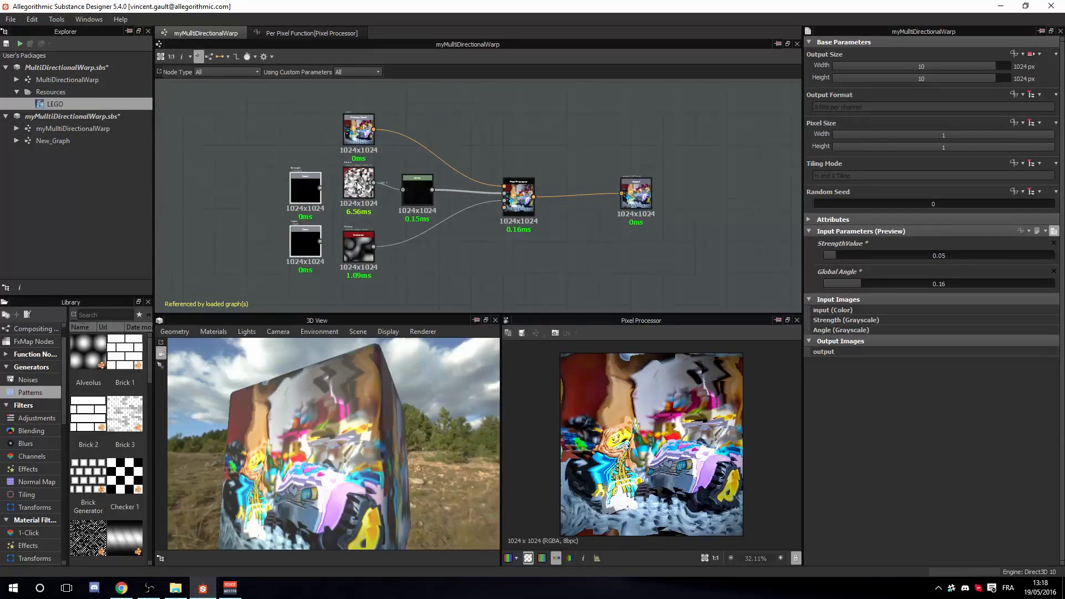
pyautogui.moveTo(321, 188); pyautogui.dragTo(403, 189)
pyautogui.click(357, 173)
pyautogui.press('Delete')
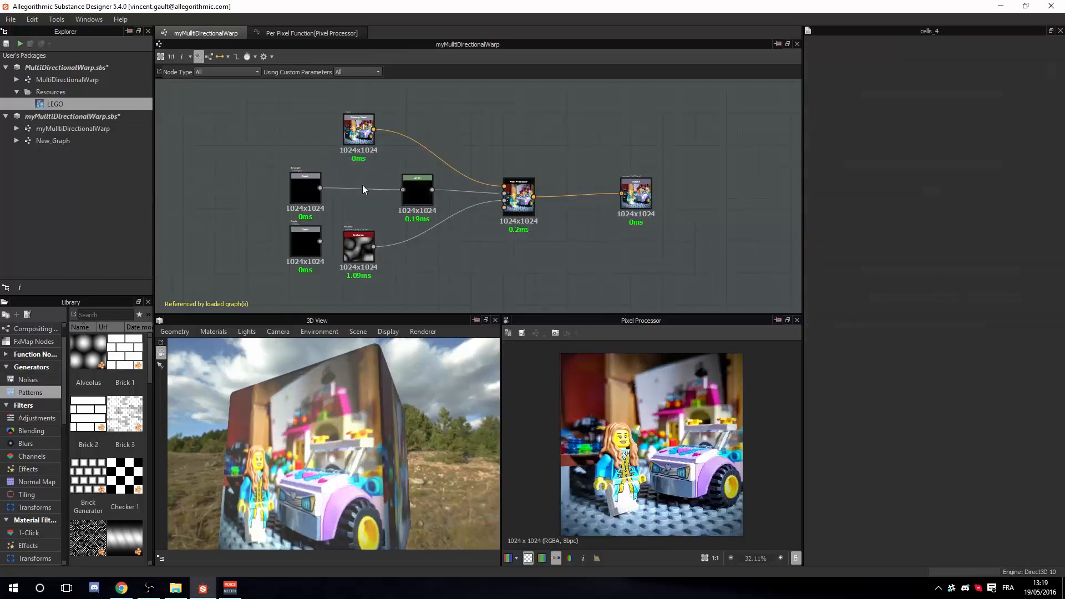
# Replace the Plasma node with the Angle input on the Pixel Processor, and move both grayscale inputs beneath the primary input
pyautogui.click(362, 254)
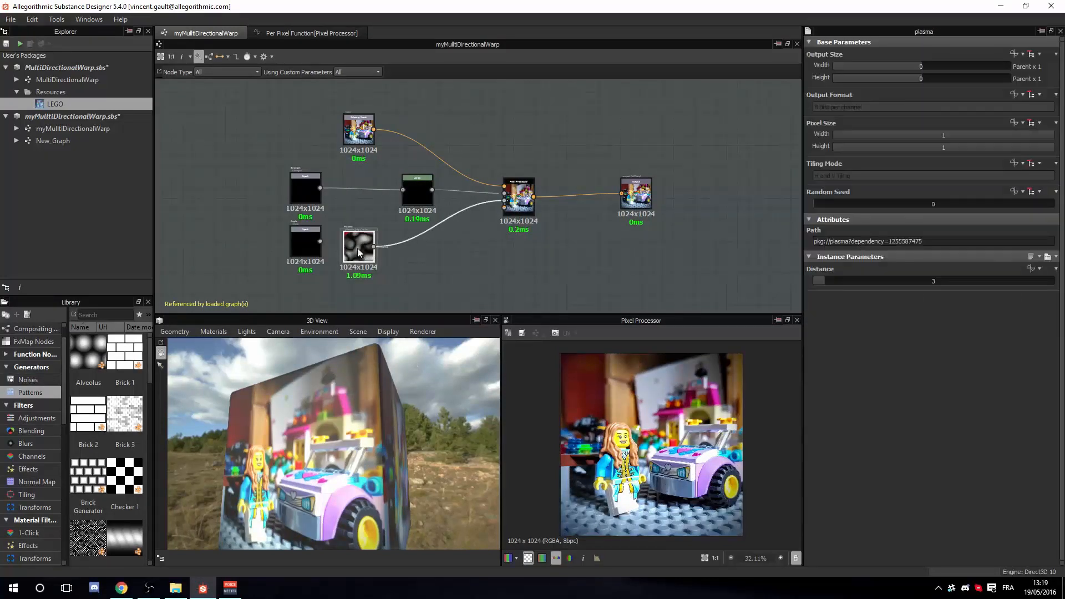
pyautogui.moveTo(319, 243); pyautogui.dragTo(505, 200)
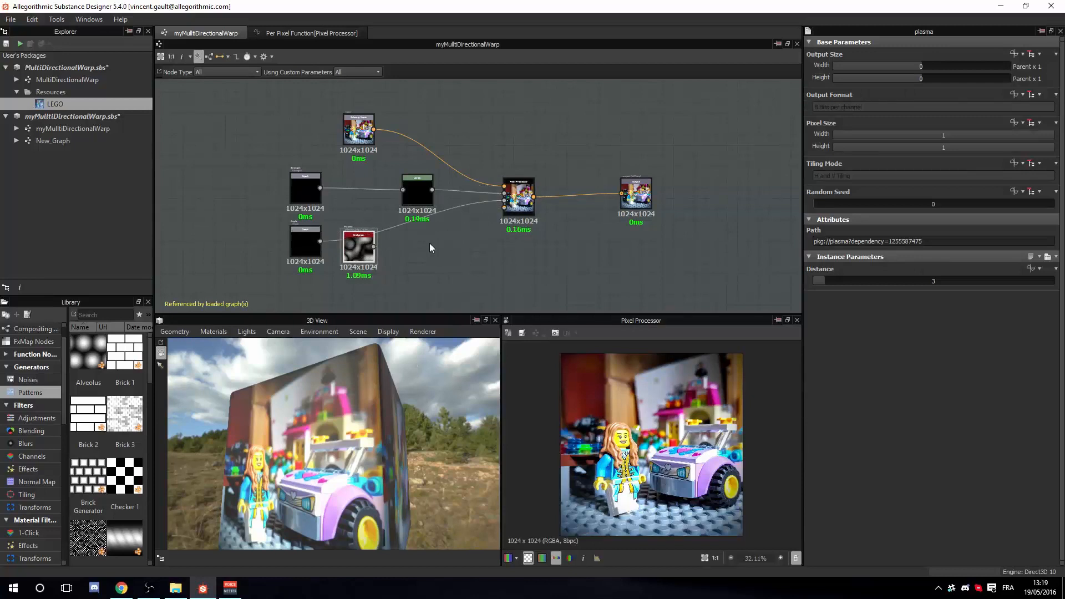
pyautogui.press('Delete')
pyautogui.scroll(2, 348, 122)
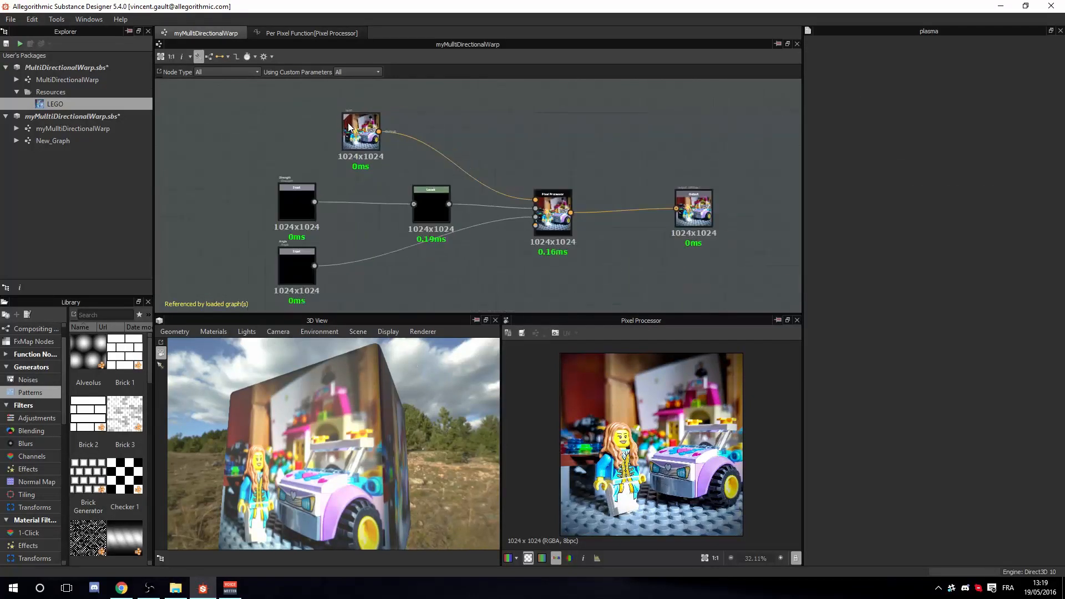
pyautogui.moveTo(258, 170); pyautogui.dragTo(299, 266)
pyautogui.moveTo(298, 266); pyautogui.dragTo(349, 260)
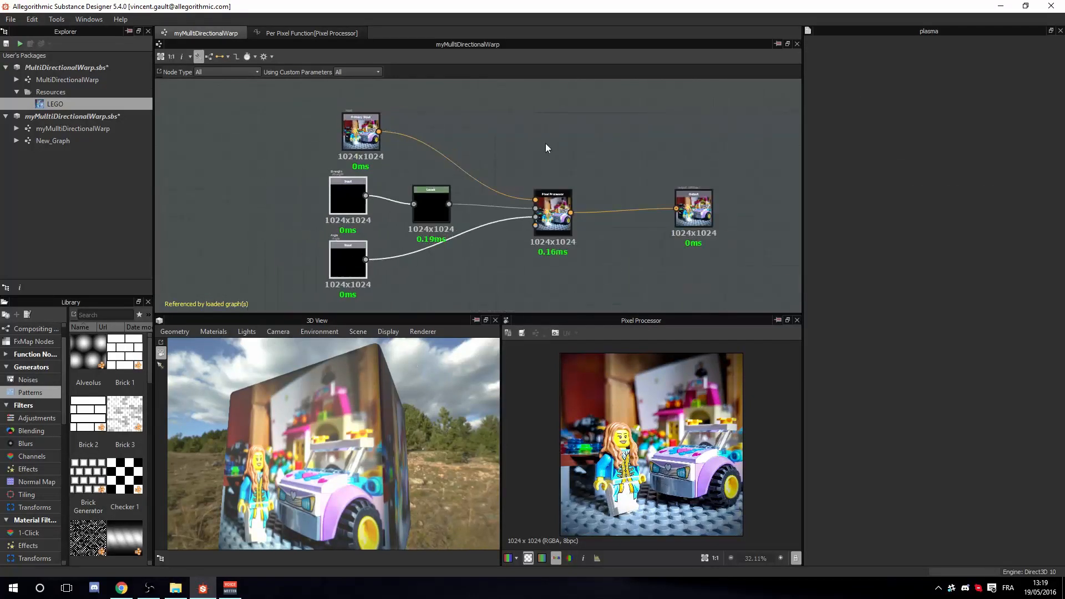
# Set the myMulltiDirectionalWarp graph's output size to Relative to Parent
pyautogui.click(585, 117)
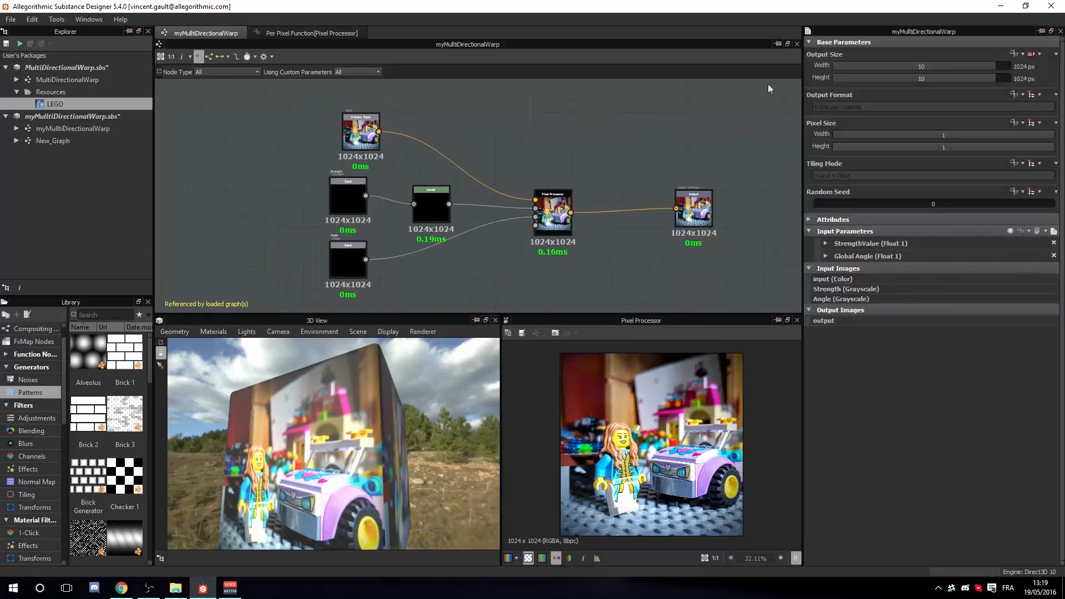
pyautogui.click(1034, 55)
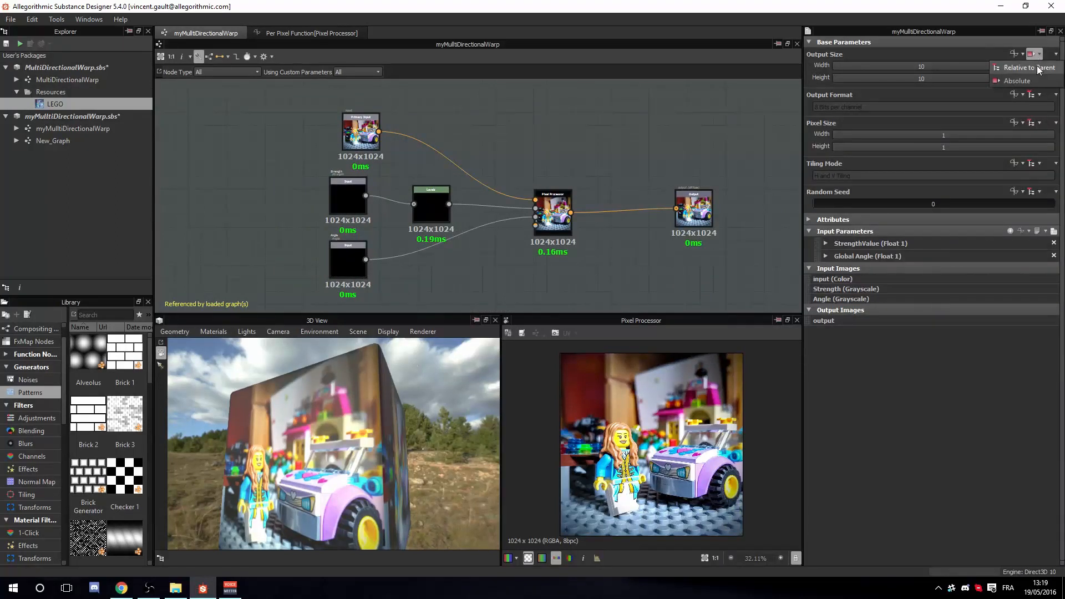
pyautogui.click(1031, 68)
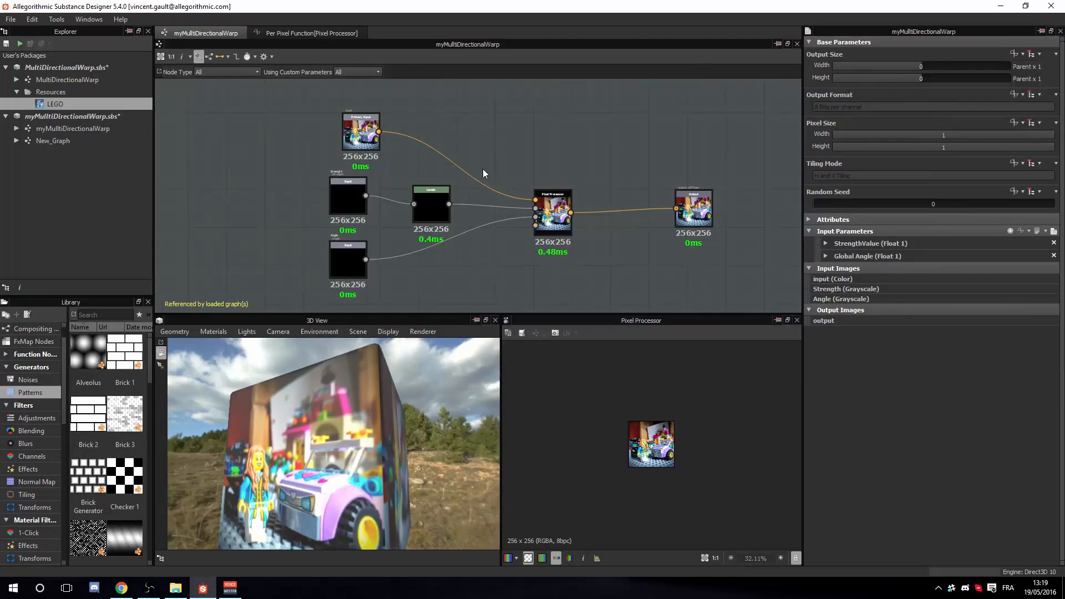
pyautogui.scroll(3, 478, 206)
pyautogui.scroll(-3, 486, 183)
pyautogui.moveTo(654, 171); pyautogui.dragTo(674, 150, button='middle')
pyautogui.scroll(1, 654, 175)
pyautogui.scroll(-1, 653, 175)
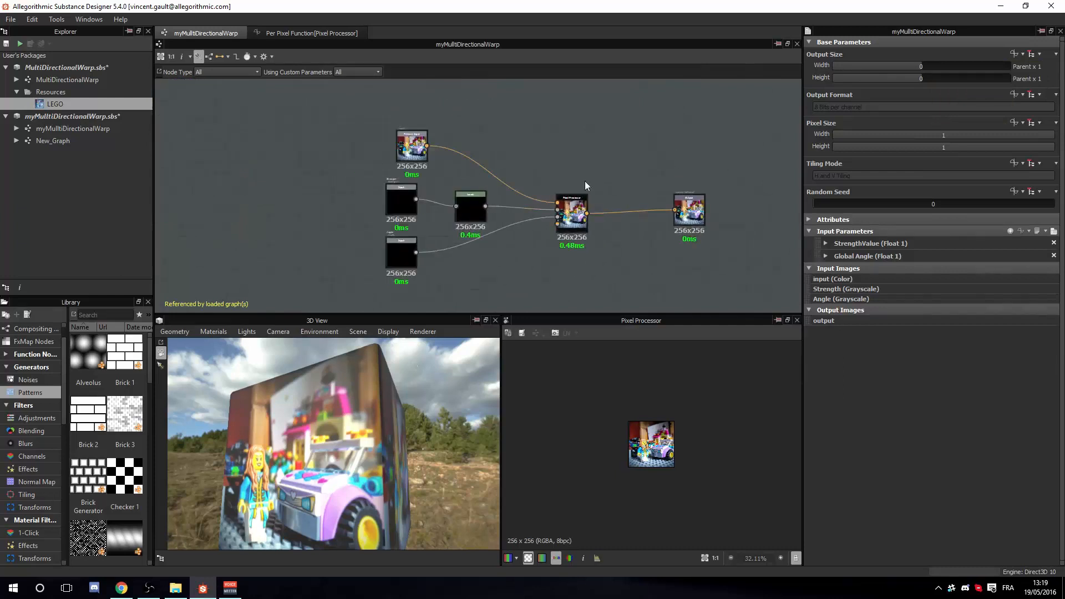
# Examine the output node and the primary input node, viewing their images and attributes
pyautogui.click(697, 214)
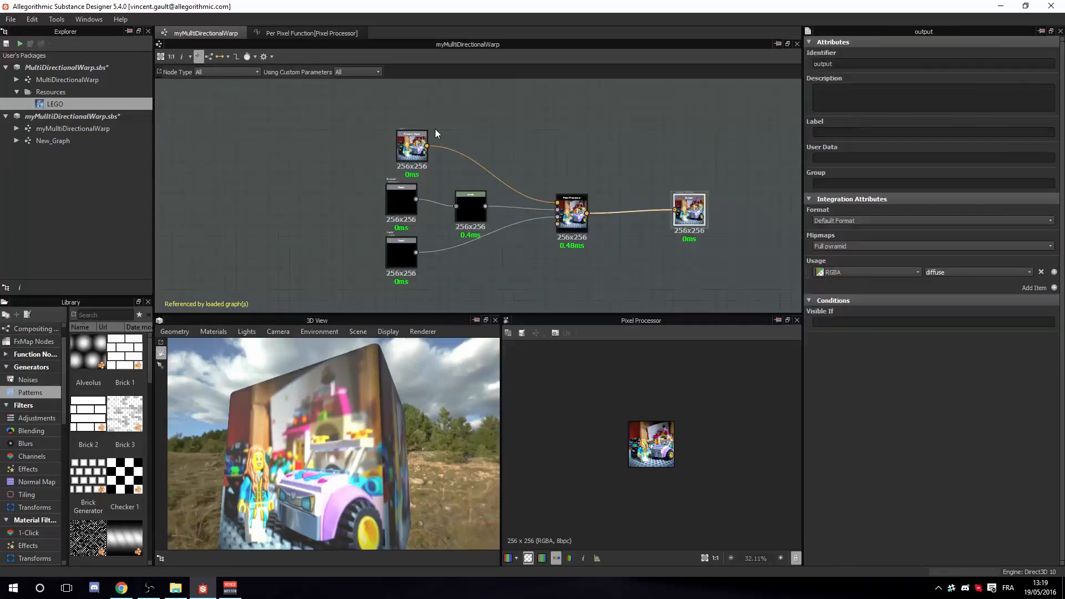
pyautogui.doubleClick(689, 211)
pyautogui.doubleClick(411, 146)
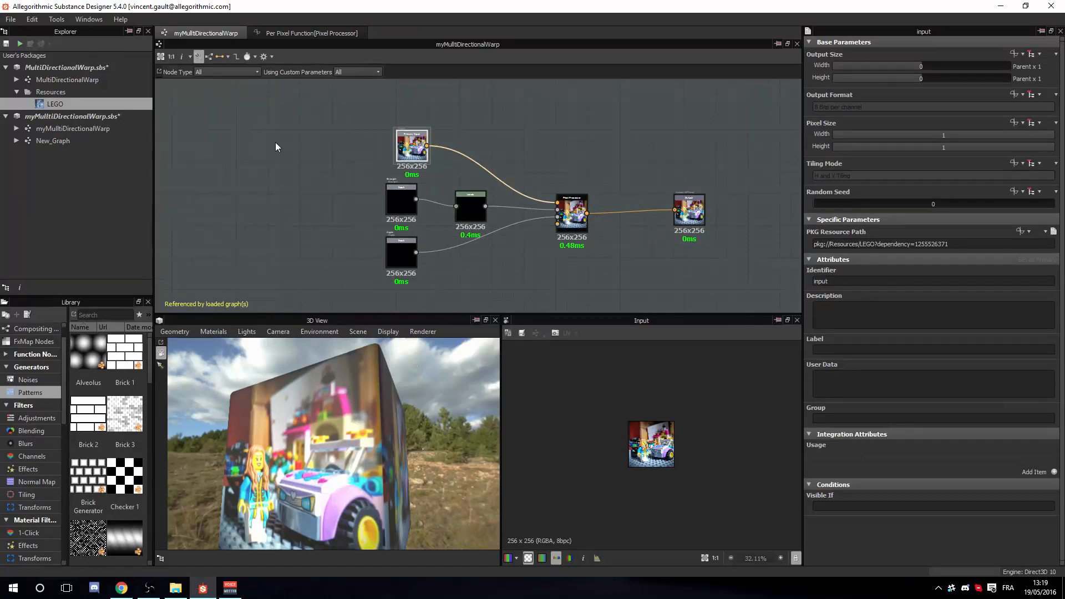
# Open New_Graph and delete the image, noise and warp instance nodes, keeping only the four material outputs
pyautogui.doubleClick(102, 141)
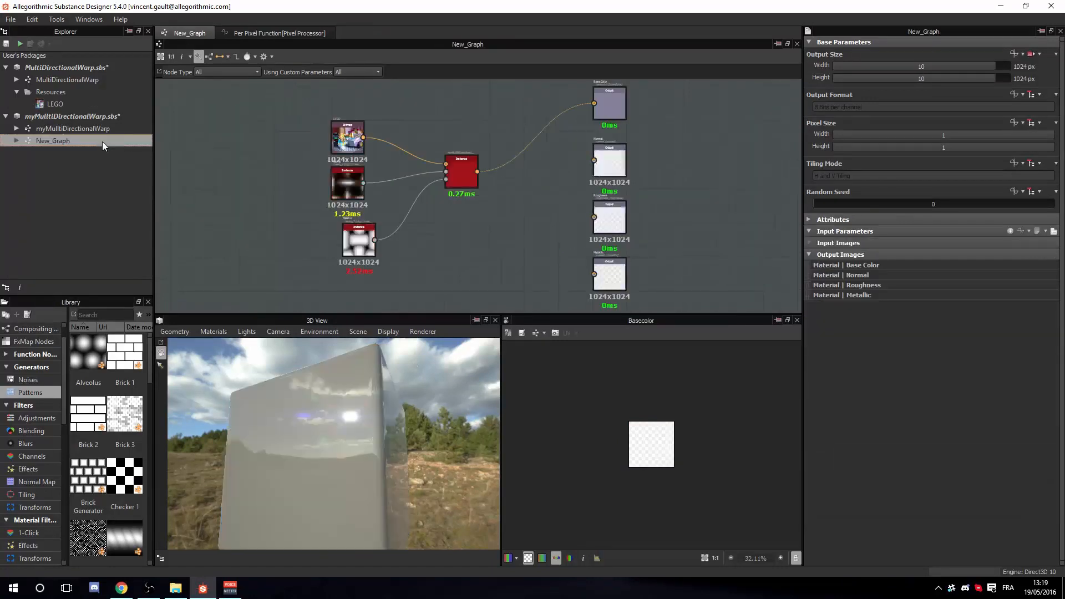
pyautogui.moveTo(267, 102); pyautogui.dragTo(442, 249)
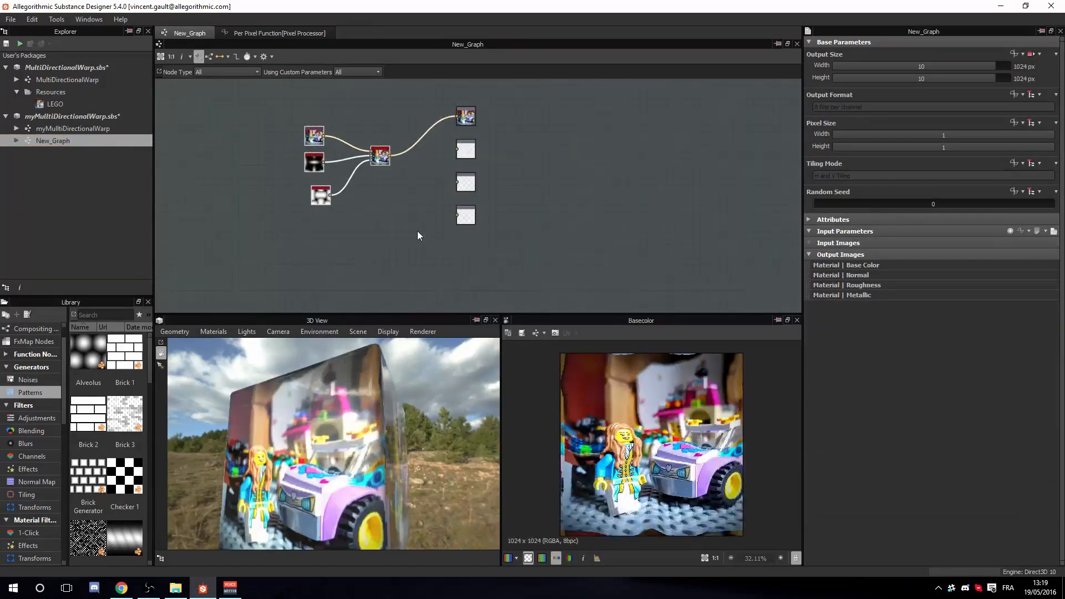
pyautogui.press('Delete')
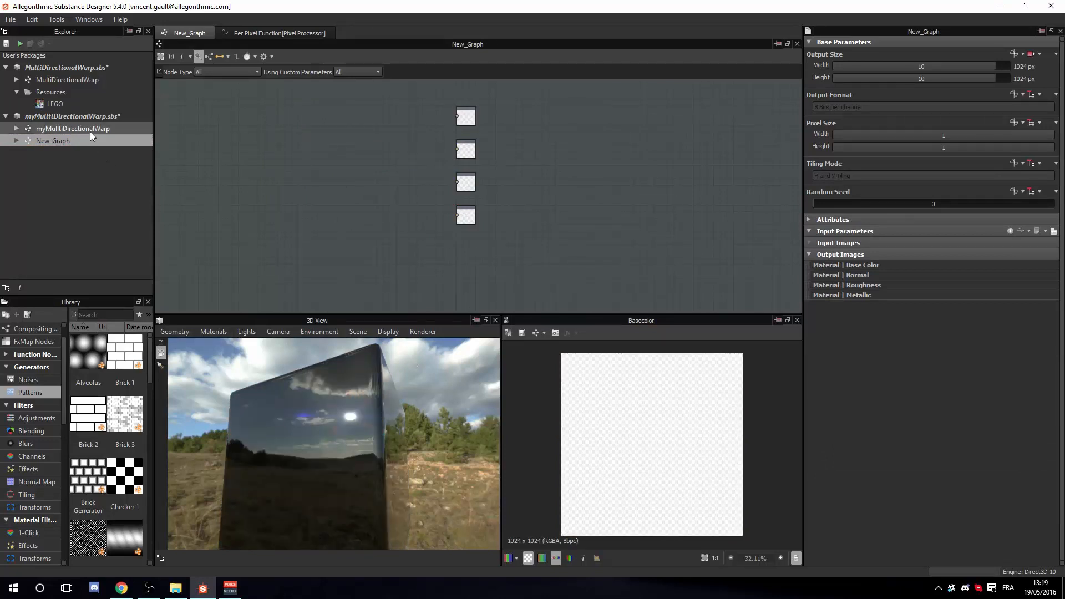
# Recheck the myMulltiDirectionalWarp graph, then place an instance of it in New_Graph beside the material outputs
pyautogui.doubleClick(90, 131)
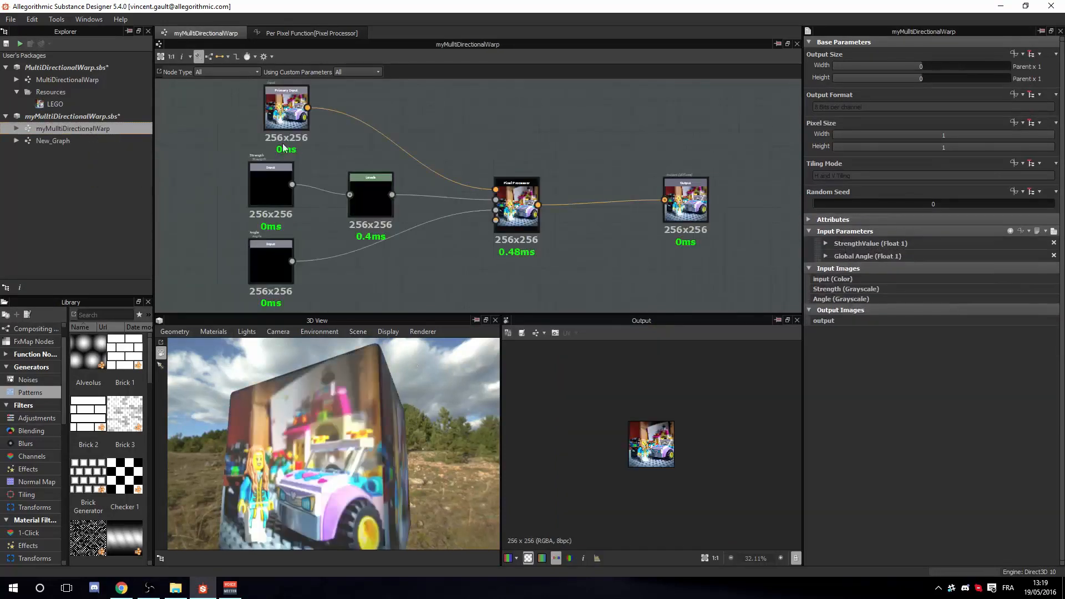
pyautogui.scroll(-1, 179, 142)
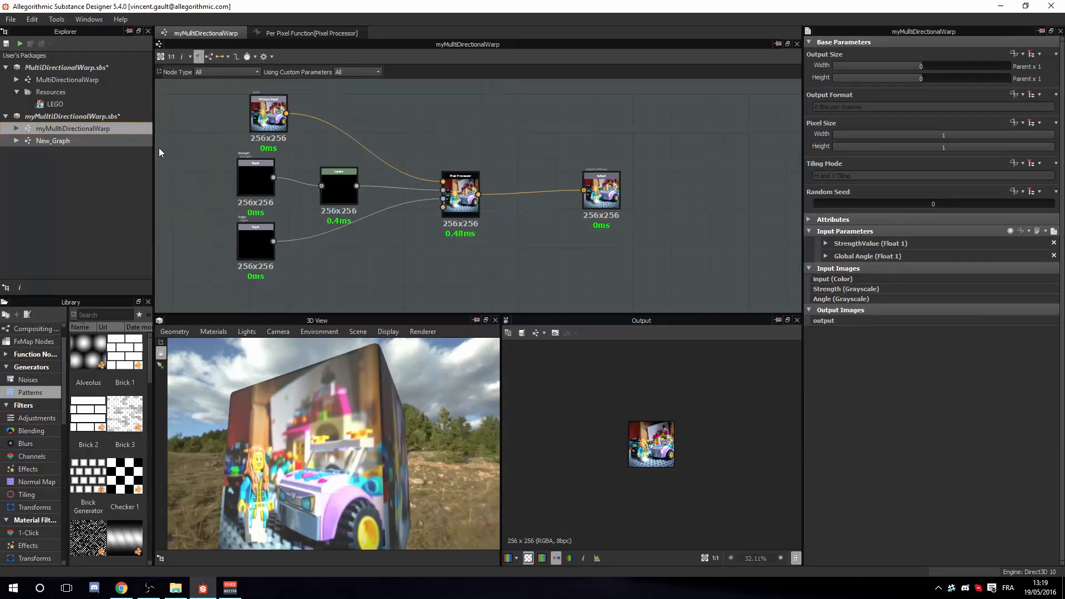
pyautogui.doubleClick(53, 141)
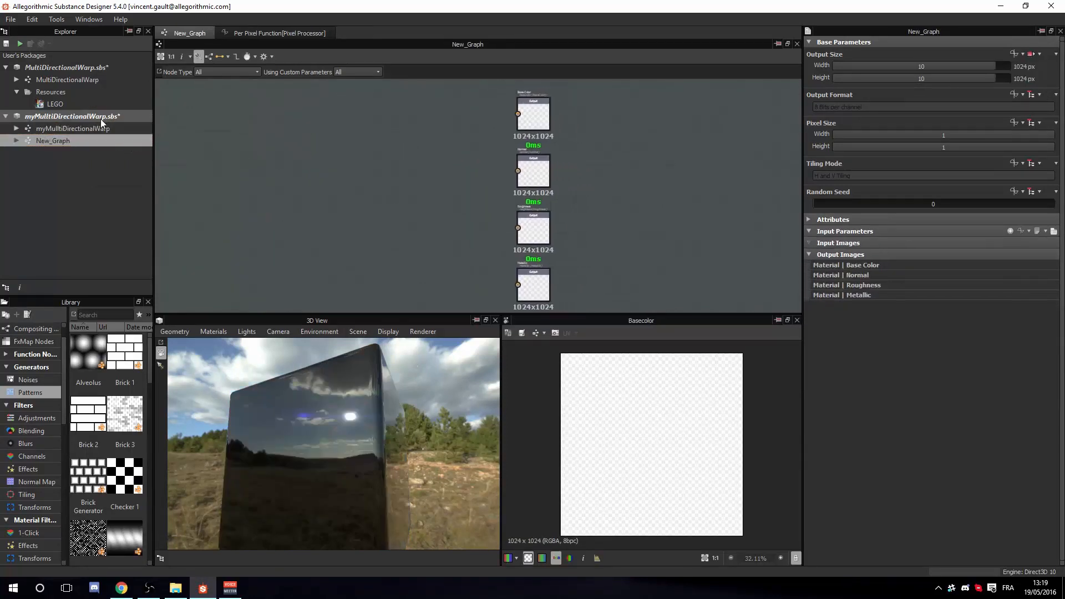
pyautogui.moveTo(89, 128); pyautogui.dragTo(359, 139)
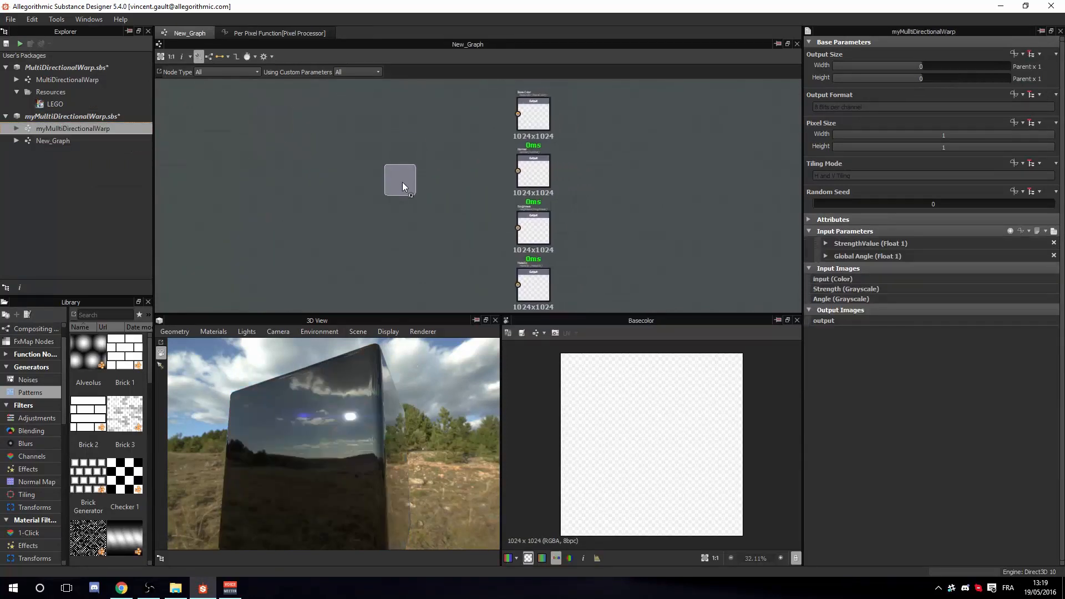
pyautogui.moveTo(401, 182); pyautogui.dragTo(401, 181)
pyautogui.scroll(4, 383, 182)
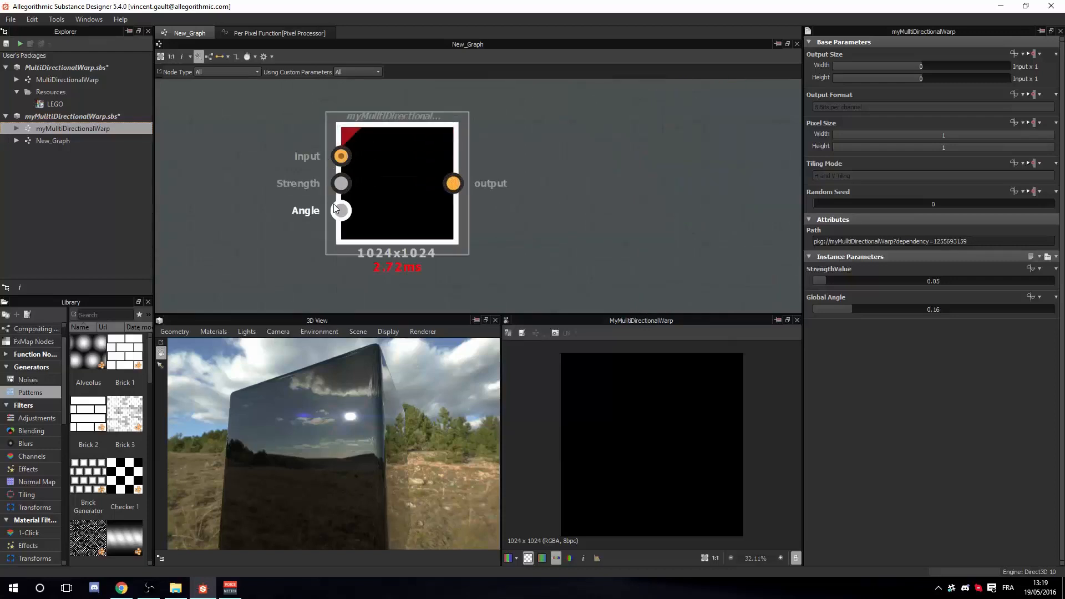
pyautogui.scroll(-2, 513, 189)
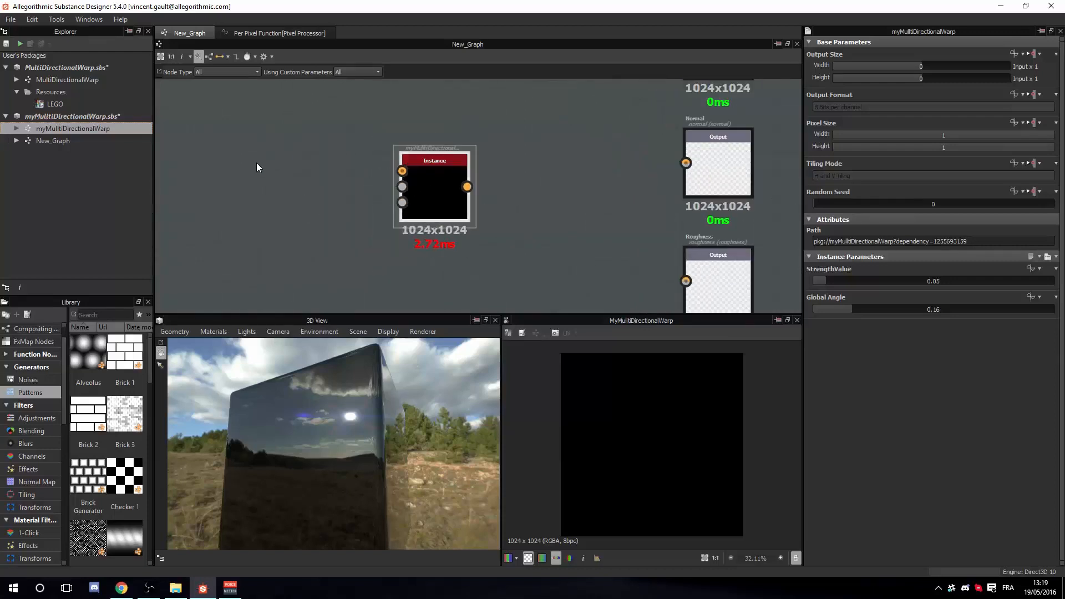
# Add the Alveolus and Fibers 2 patterns to New_Graph and connect Fibers 2 to the warp instance's Strength input
pyautogui.moveTo(88, 352); pyautogui.dragTo(272, 195)
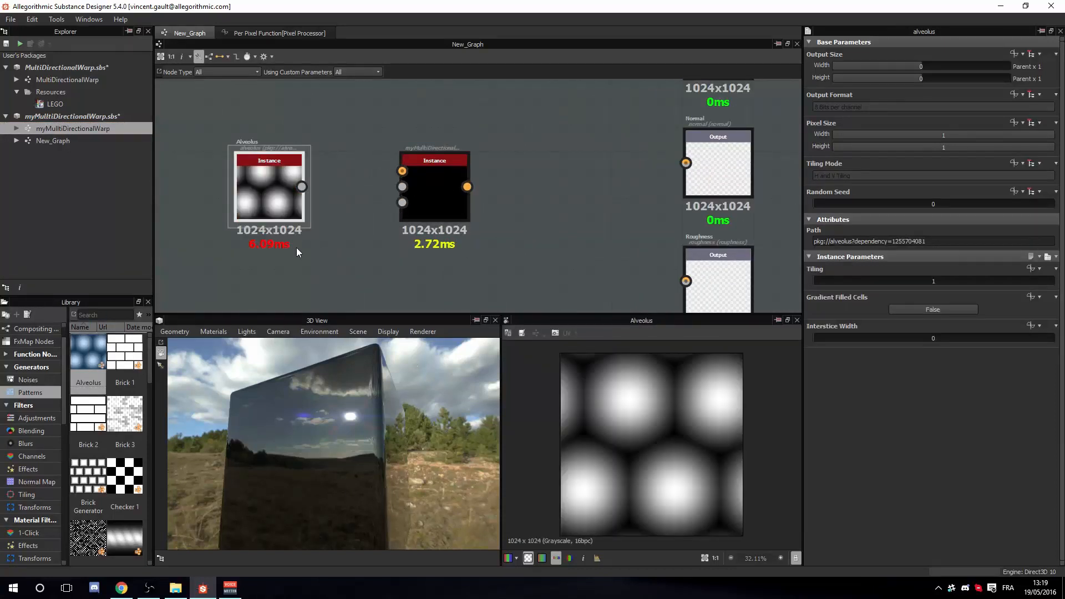
pyautogui.scroll(-3, 116, 453)
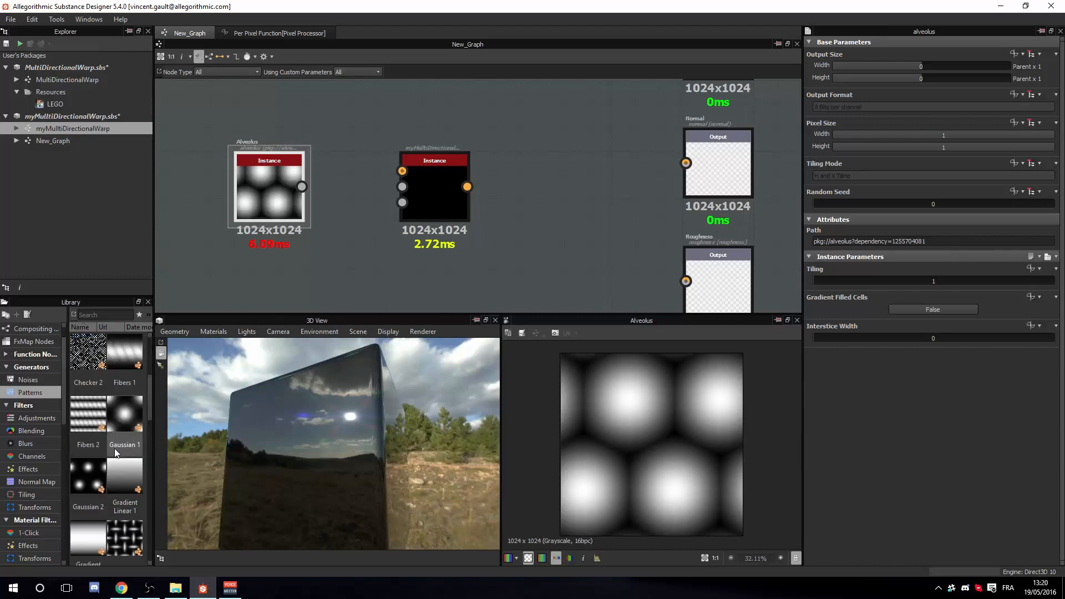
pyautogui.moveTo(92, 416); pyautogui.dragTo(268, 257)
pyautogui.moveTo(272, 187); pyautogui.dragTo(351, 283)
pyautogui.moveTo(271, 251); pyautogui.dragTo(402, 186)
pyautogui.moveTo(342, 262); pyautogui.dragTo(285, 263)
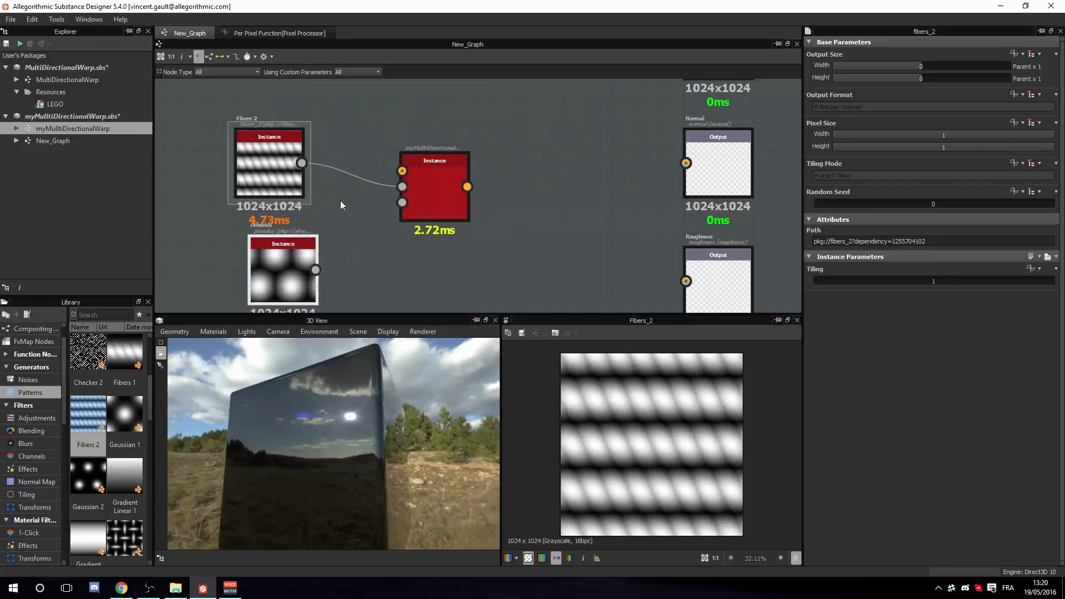
# Add the LEGO resource as a colour bitmap node and connect it to the warp instance's image input
pyautogui.moveTo(55, 104); pyautogui.dragTo(355, 112)
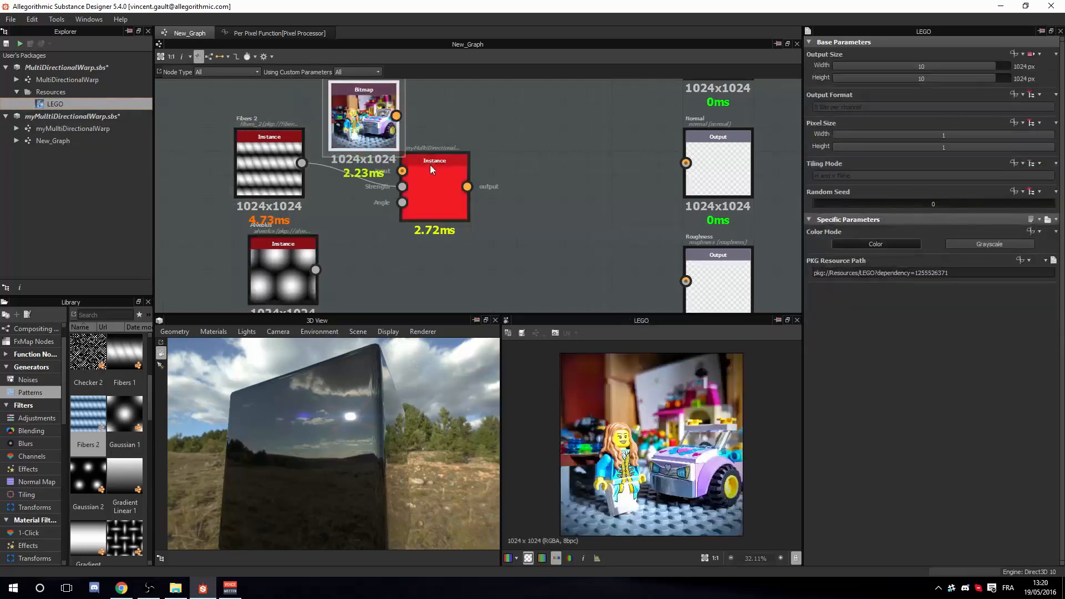
pyautogui.moveTo(430, 165); pyautogui.dragTo(548, 178)
pyautogui.moveTo(396, 115); pyautogui.dragTo(518, 184)
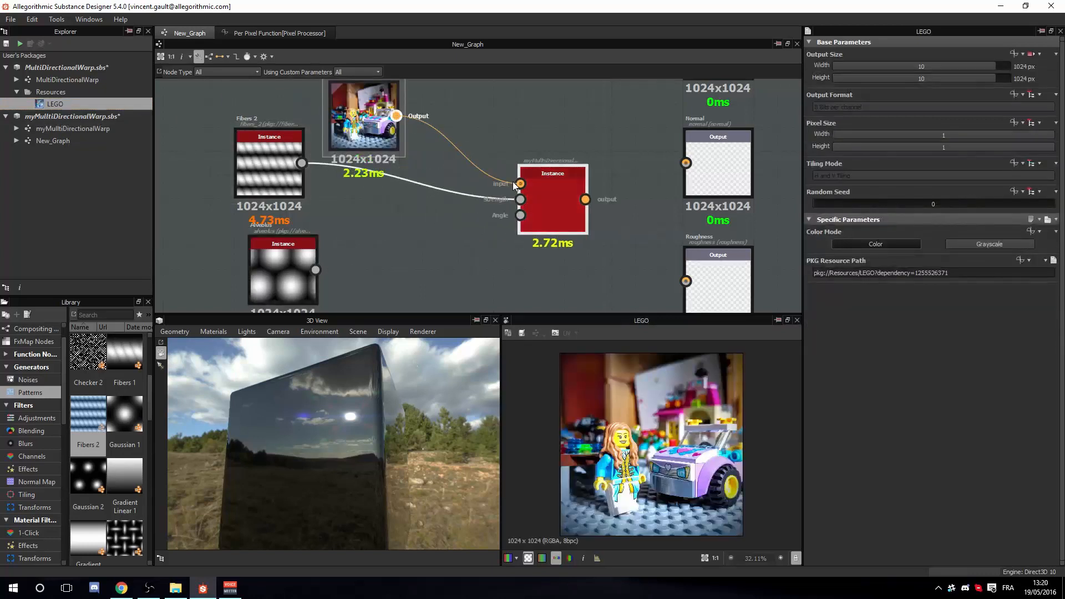
pyautogui.moveTo(585, 200); pyautogui.dragTo(686, 163)
pyautogui.click(721, 169)
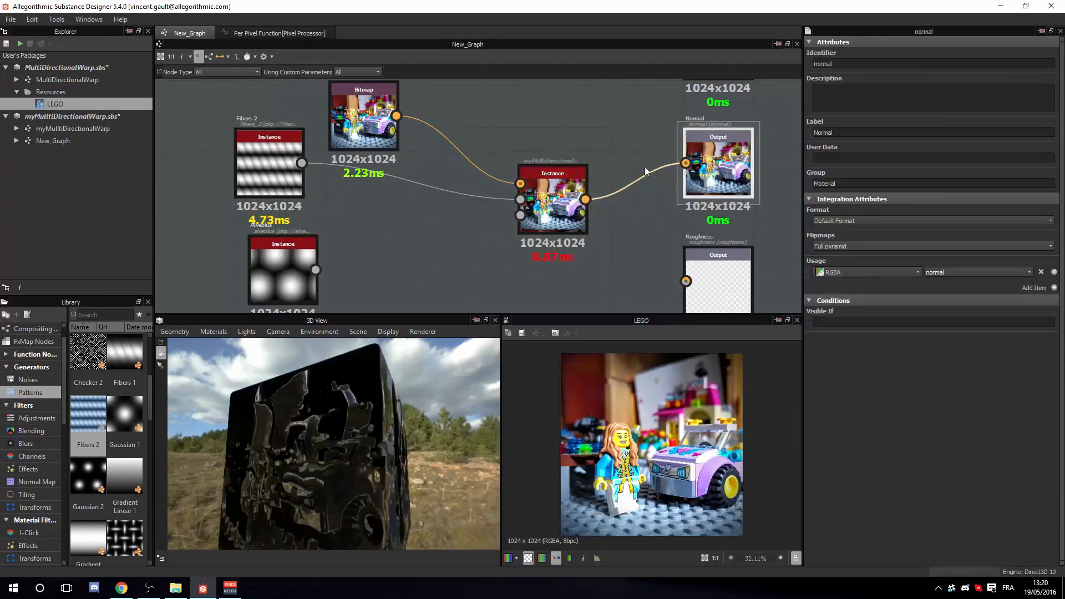
pyautogui.hotkey('ctrl', 'z')
# Connect the warp instance to the Base Color output and Alveolus to its Angle input, and tidy the node layout
pyautogui.scroll(-3, 630, 209)
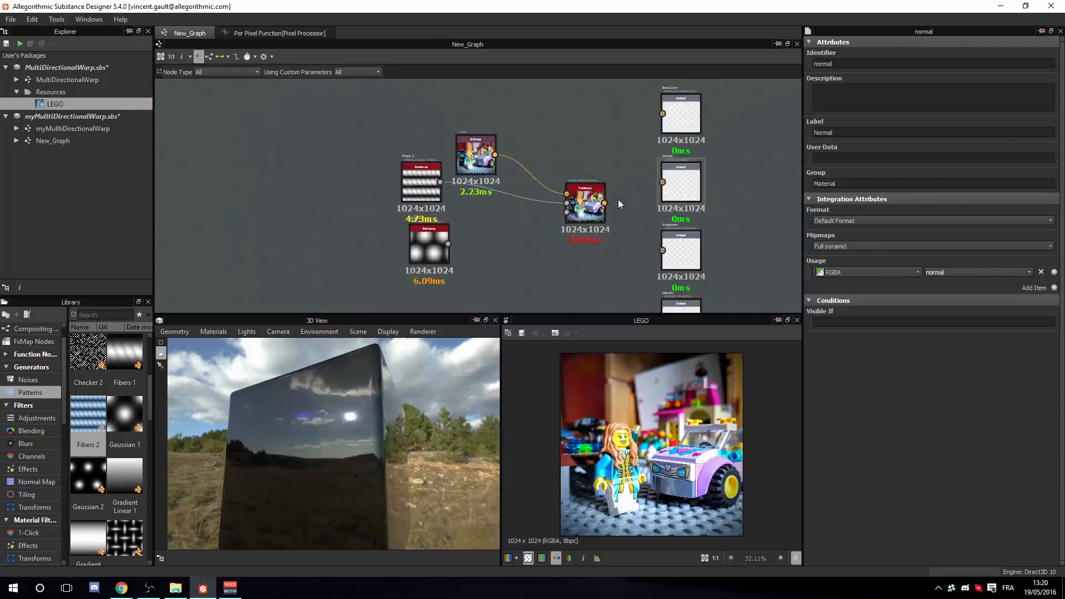
pyautogui.moveTo(604, 203); pyautogui.dragTo(662, 114)
pyautogui.moveTo(624, 205); pyautogui.dragTo(604, 197, button='middle')
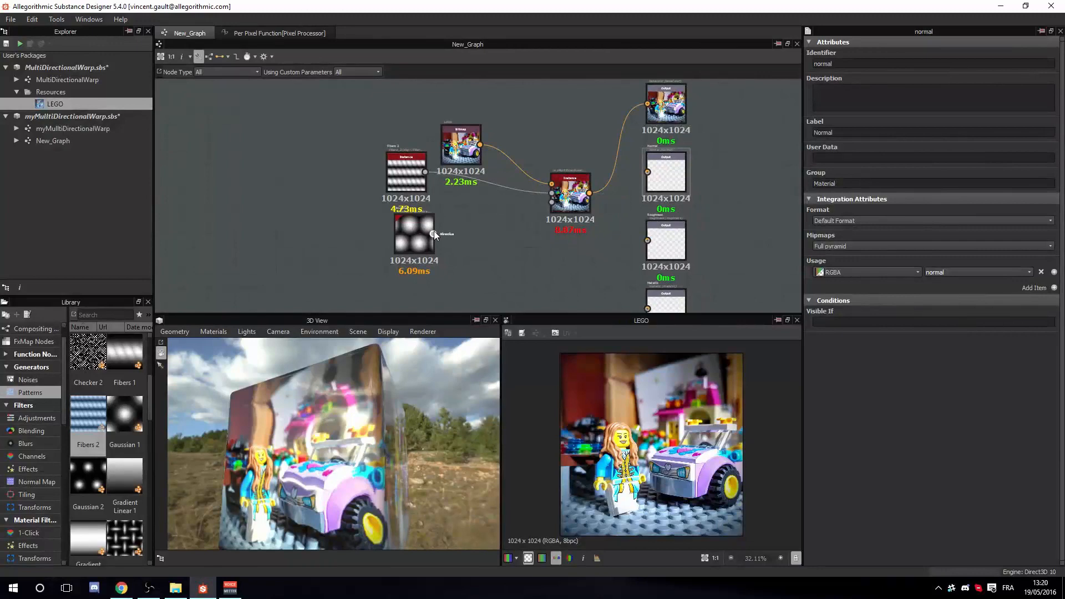
pyautogui.moveTo(537, 207); pyautogui.dragTo(552, 206)
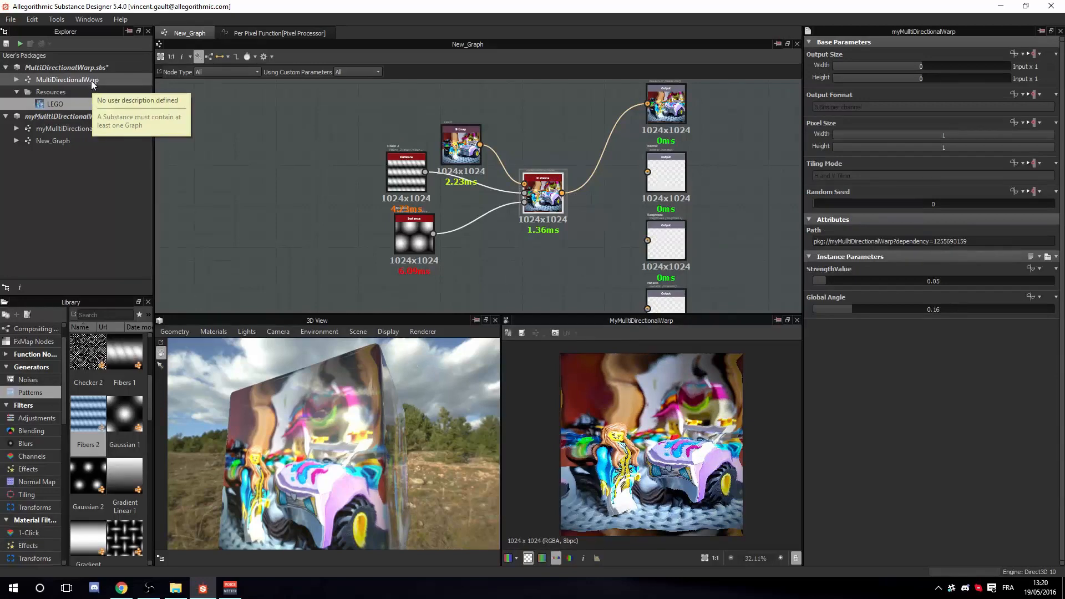
pyautogui.moveTo(460, 139); pyautogui.dragTo(412, 111)
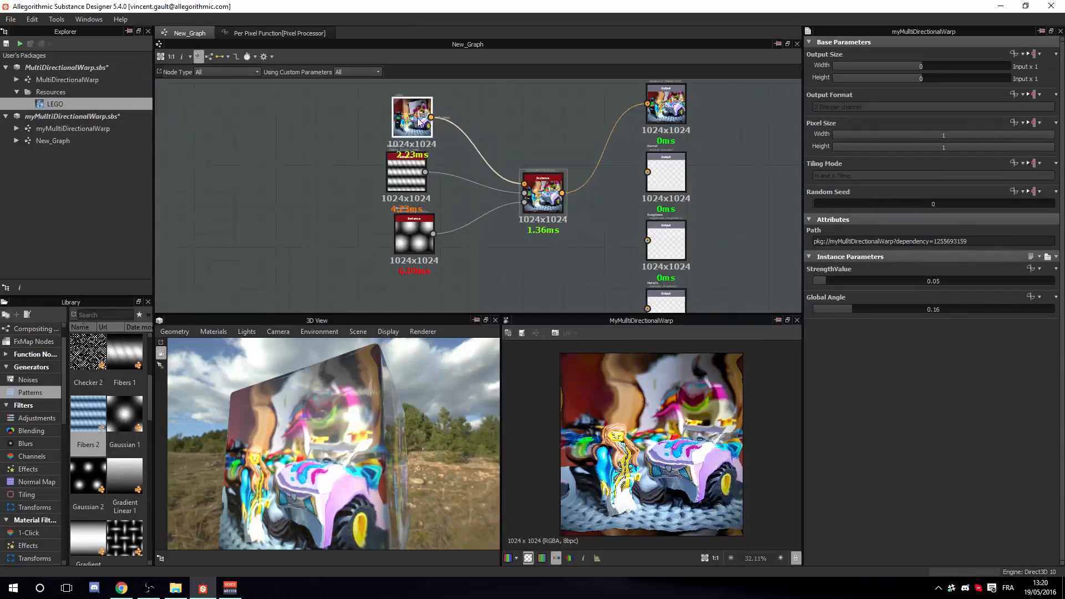
# In the myMulltiDirectionalWarp graph, set the Global Angle parameter's default value to 0 and save the package
pyautogui.doubleClick(75, 80)
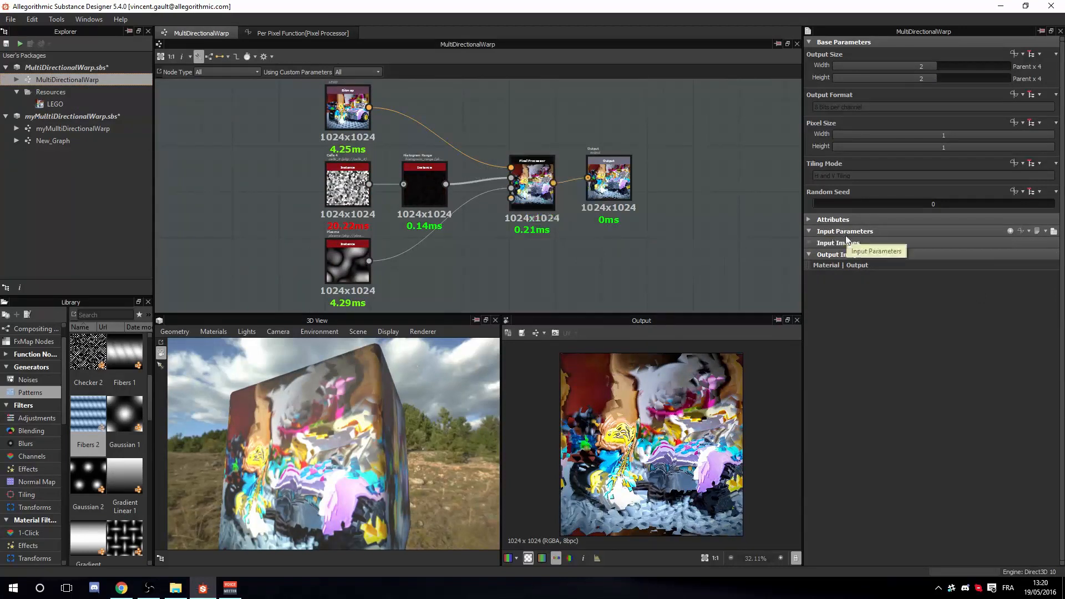
pyautogui.doubleClick(92, 128)
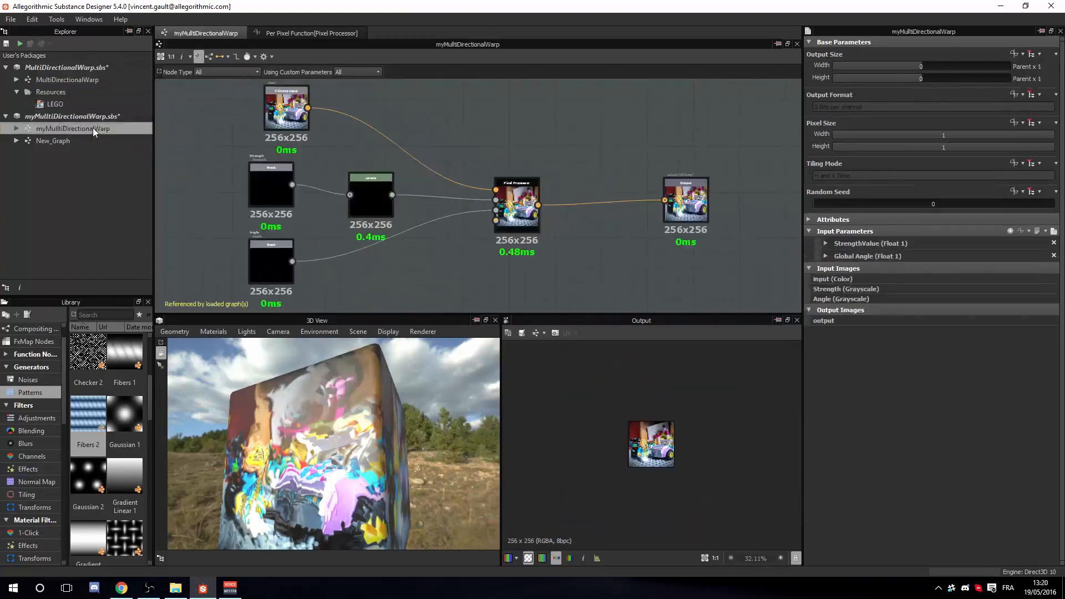
pyautogui.click(826, 244)
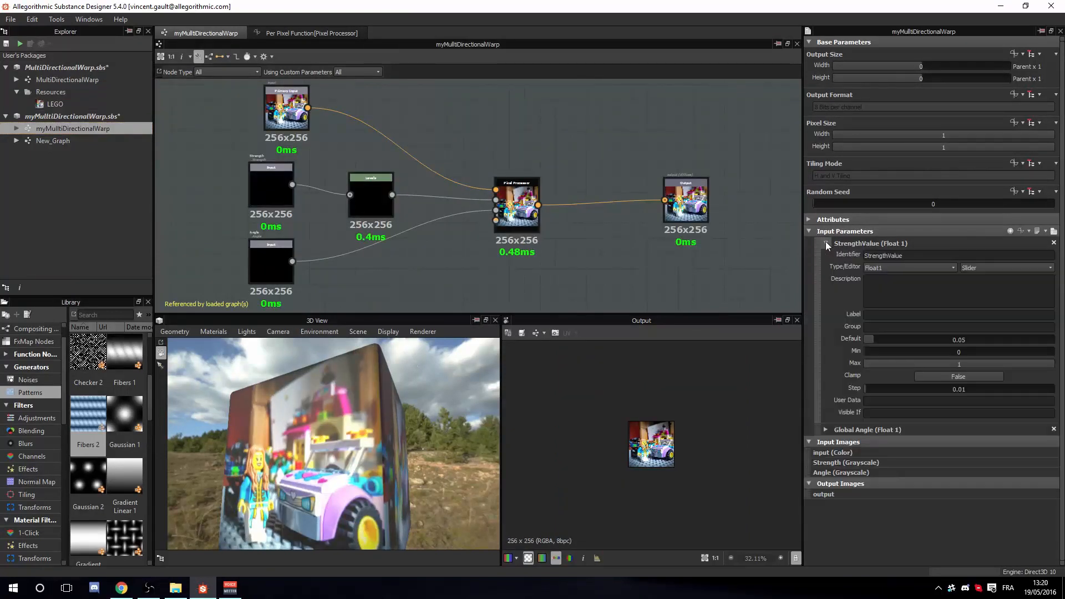
pyautogui.click(826, 244)
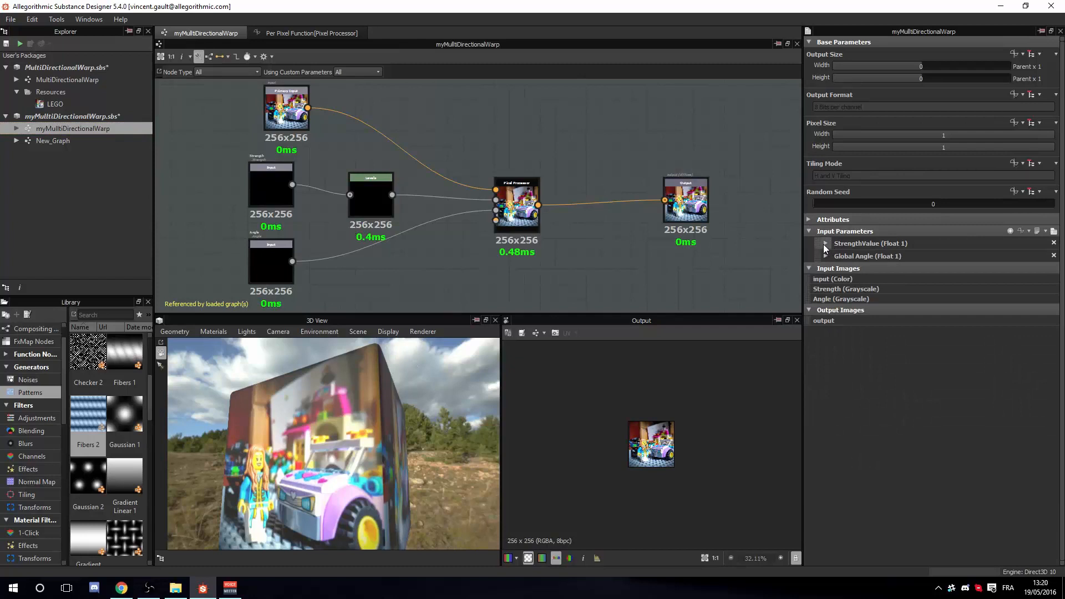
pyautogui.click(823, 244)
pyautogui.click(823, 244)
pyautogui.click(824, 257)
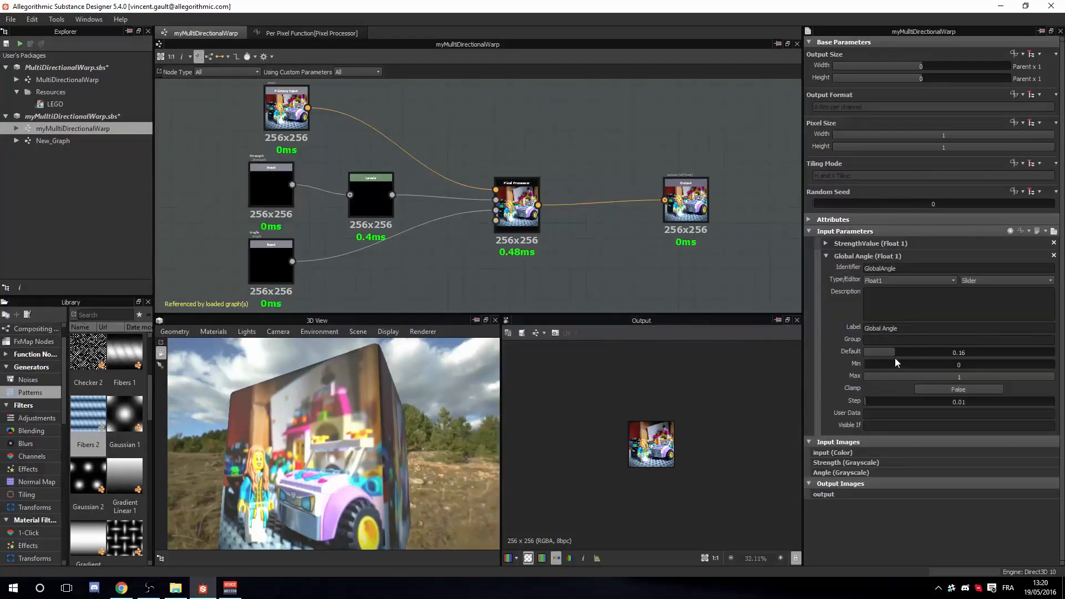
pyautogui.moveTo(888, 352); pyautogui.dragTo(863, 352)
pyautogui.moveTo(476, 109); pyautogui.dragTo(477, 109, button='middle')
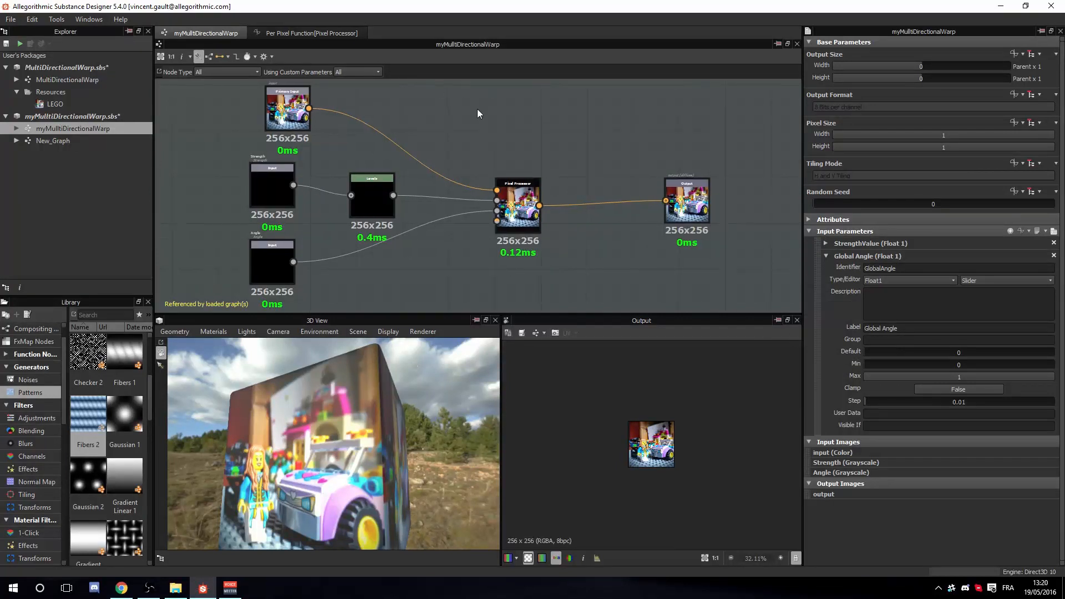
pyautogui.click(98, 116)
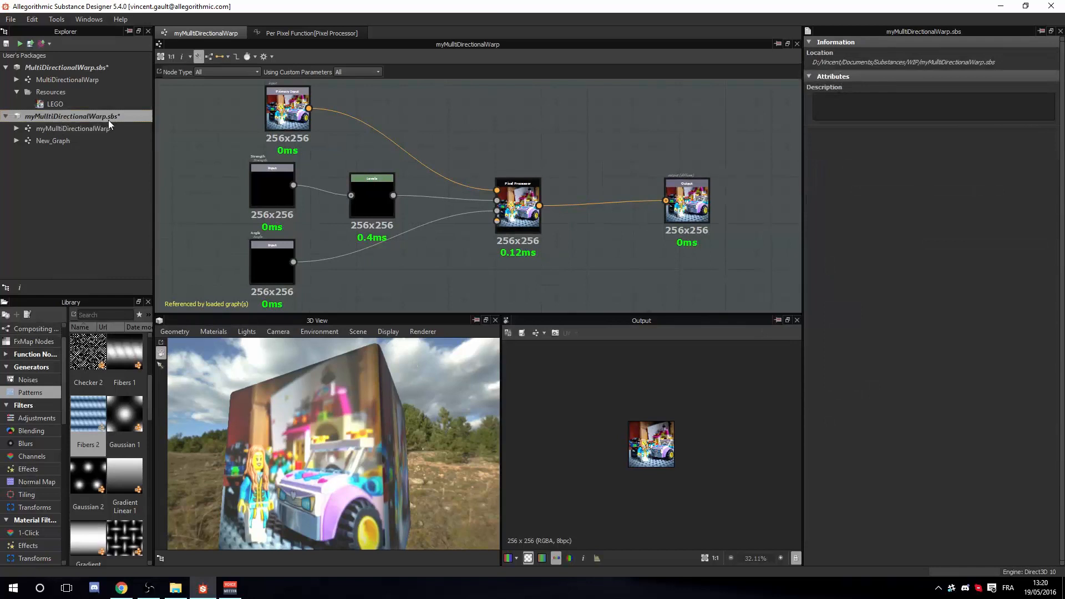
pyautogui.hotkey('ctrl', 's')
# Reopen New_Graph and reset all parameters of the warp instance to their default values
pyautogui.doubleClick(45, 141)
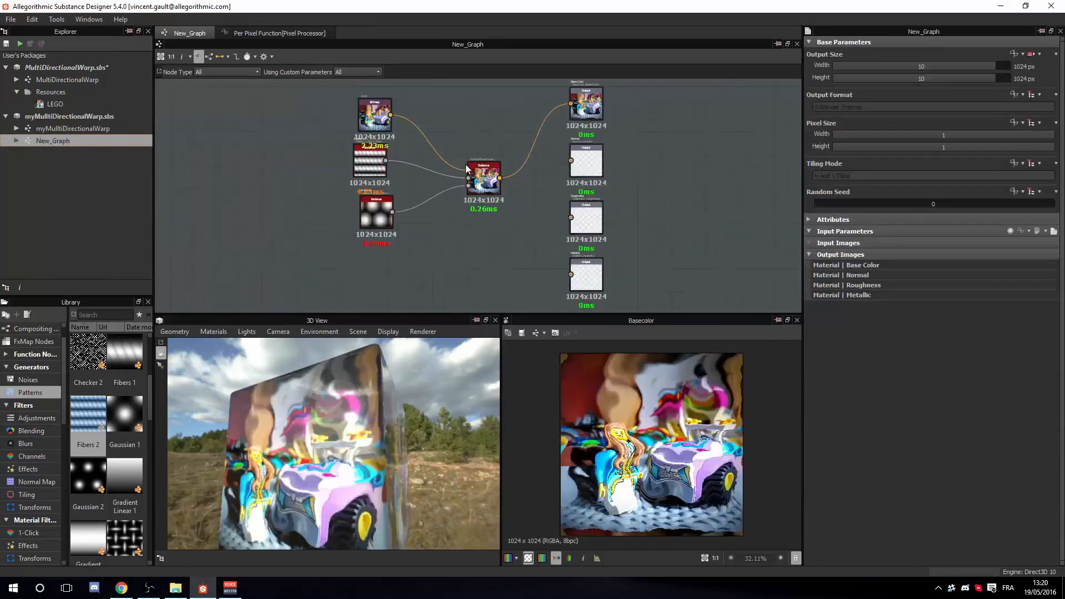
pyautogui.click(481, 181)
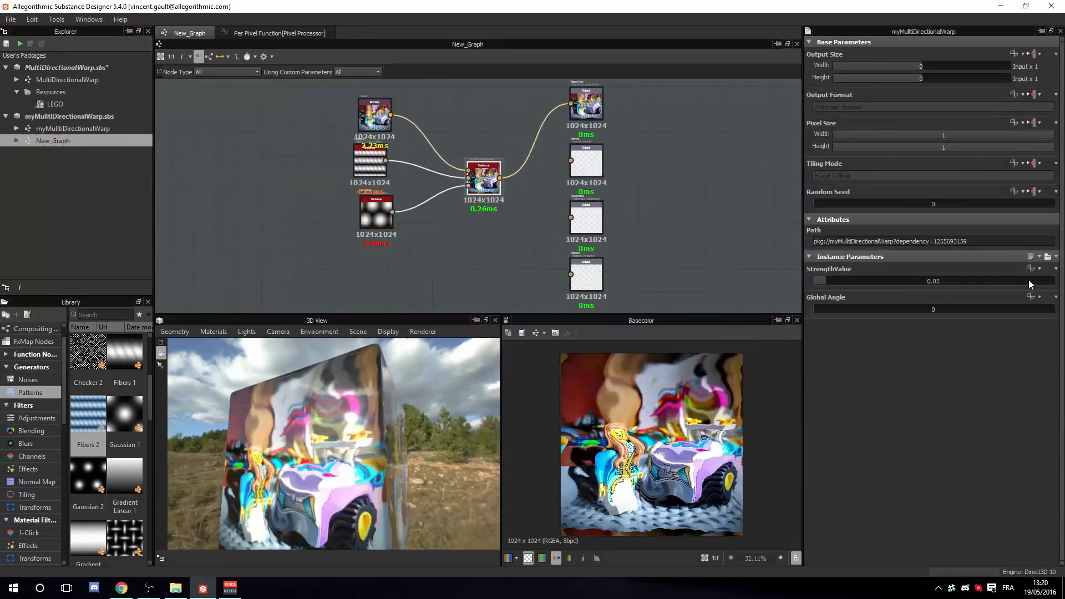
pyautogui.click(1056, 257)
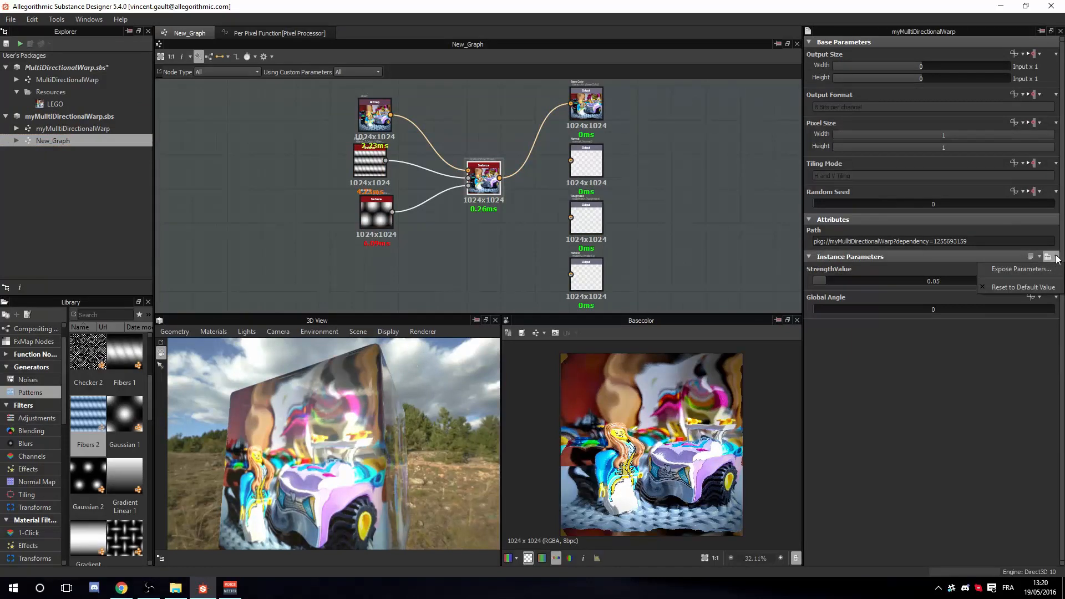
pyautogui.click(1023, 287)
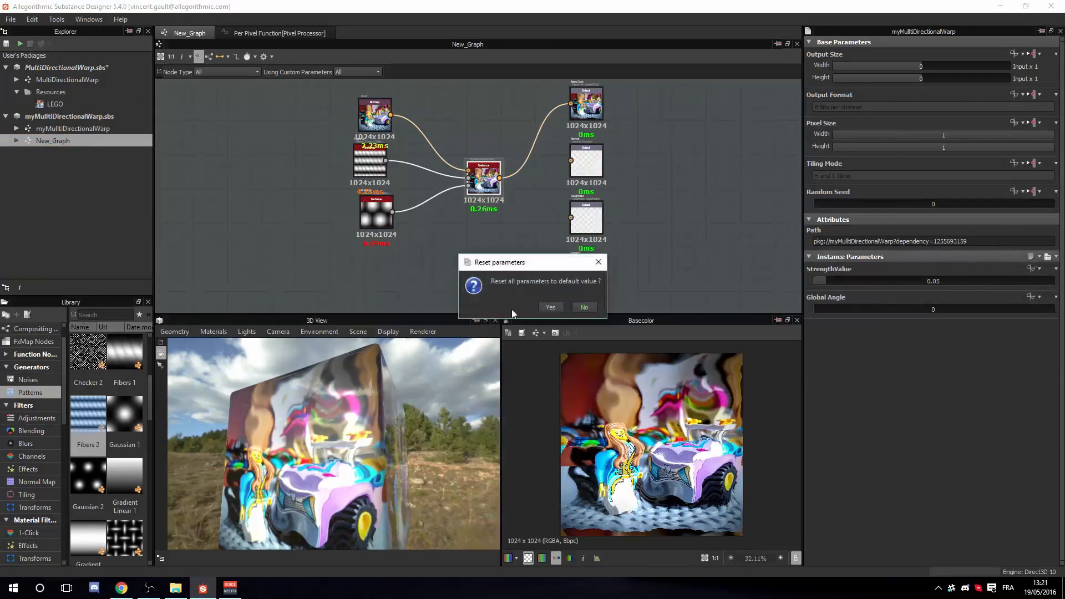
pyautogui.click(549, 307)
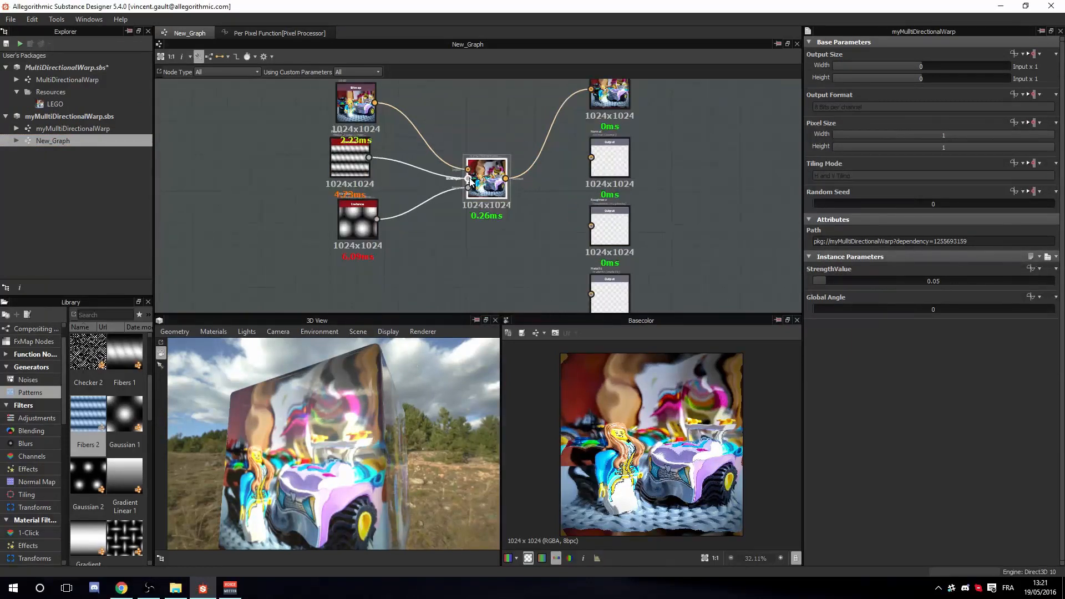
# Display the warp instance's result in the 2D view and examine the edges of the distorted image up close
pyautogui.scroll(3, 488, 188)
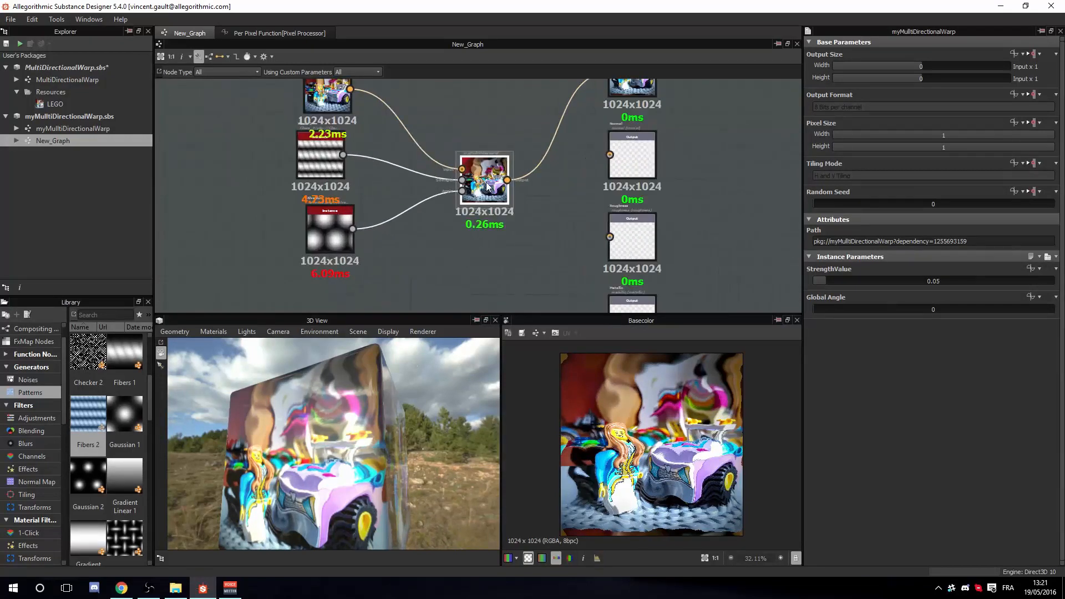
pyautogui.doubleClick(485, 181)
pyautogui.scroll(5, 588, 385)
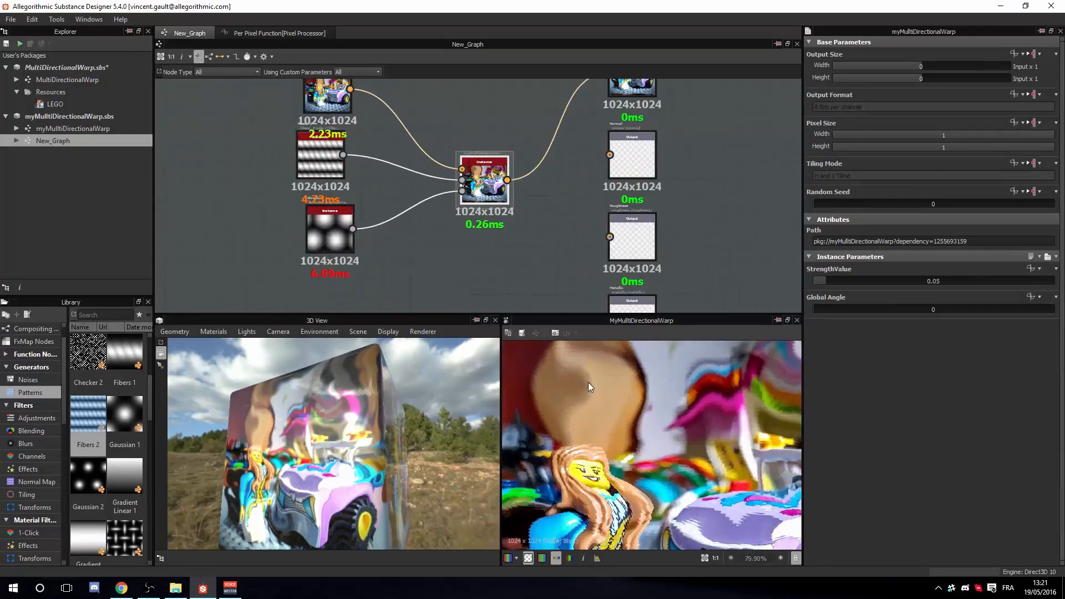
pyautogui.scroll(1, 588, 382)
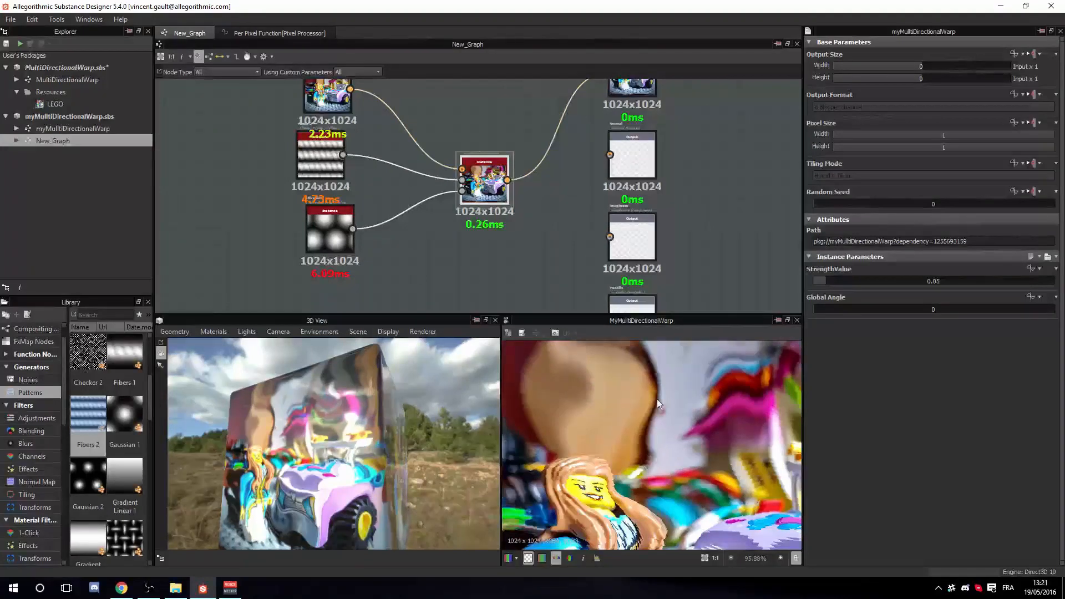
pyautogui.scroll(-5, 656, 398)
pyautogui.scroll(6, 623, 374)
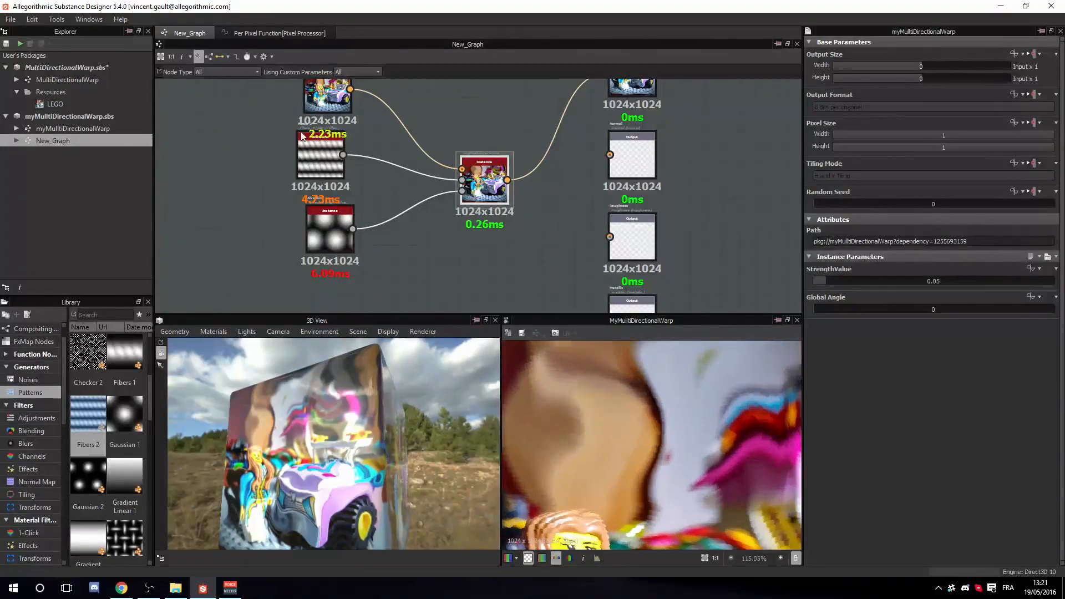
pyautogui.scroll(-1, 266, 130)
# In the myMulltiDirectionalWarp Pixel Processor's per pixel function, set the final Sample Color node's filtering mode to Bilinear
pyautogui.doubleClick(76, 127)
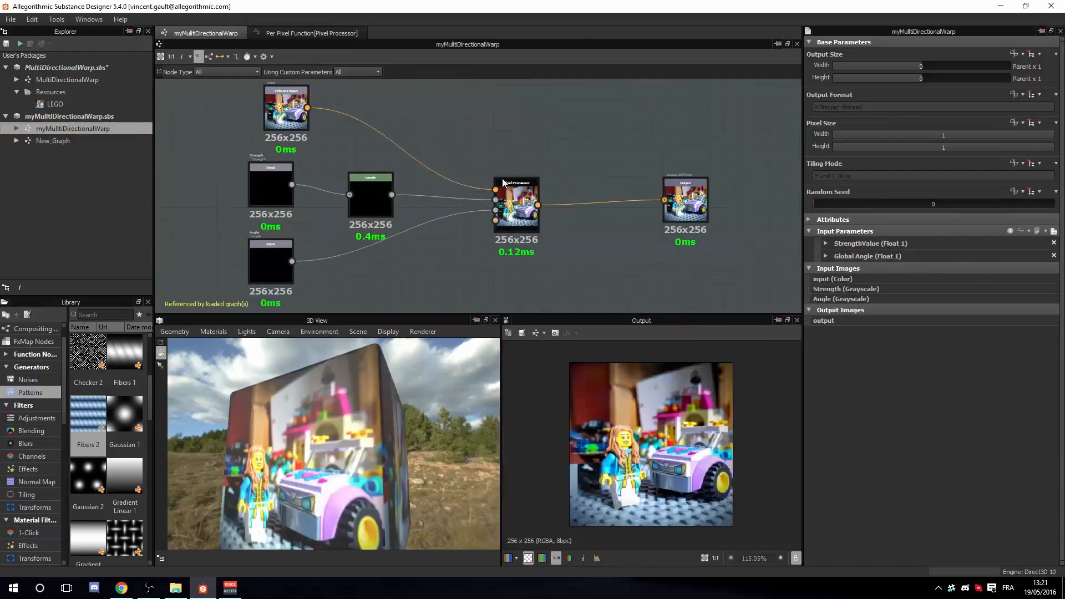
pyautogui.click(503, 183)
pyautogui.click(936, 270)
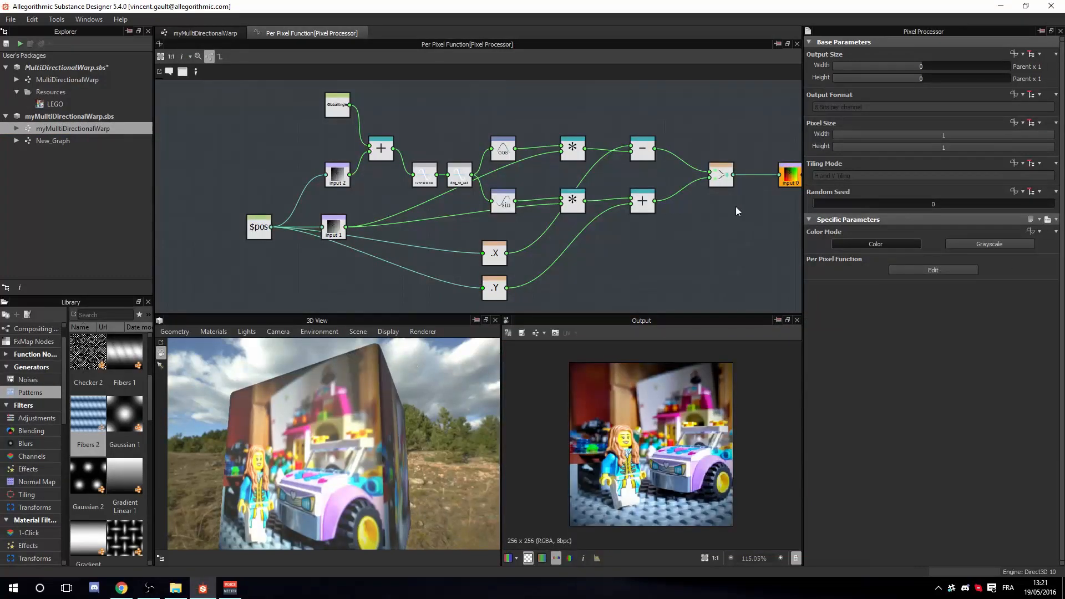
pyautogui.moveTo(736, 211); pyautogui.dragTo(507, 206, button='middle')
pyautogui.scroll(4, 623, 398)
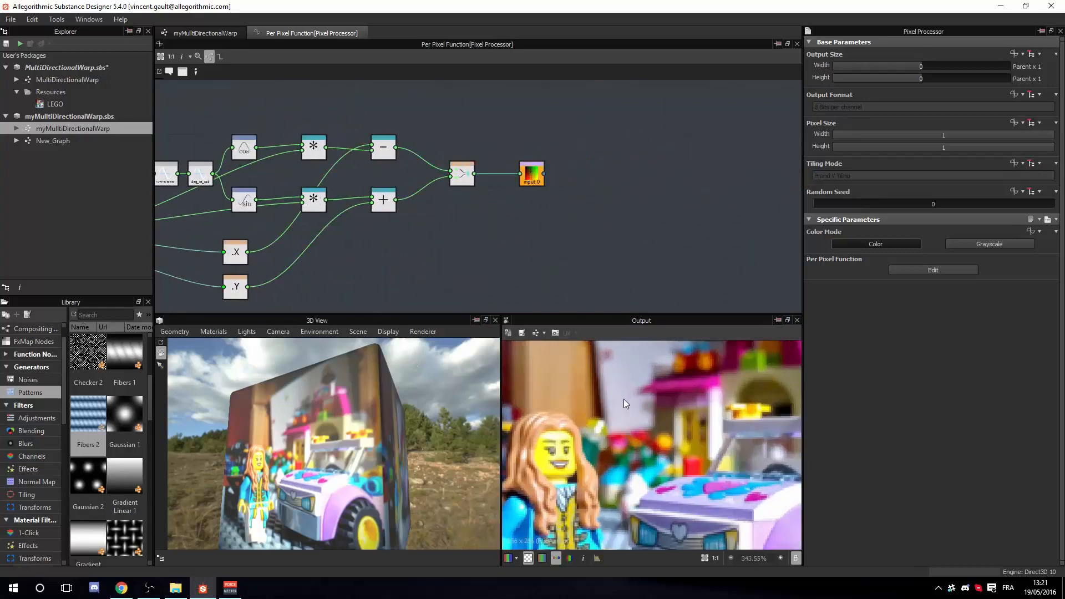
pyautogui.scroll(-3, 620, 383)
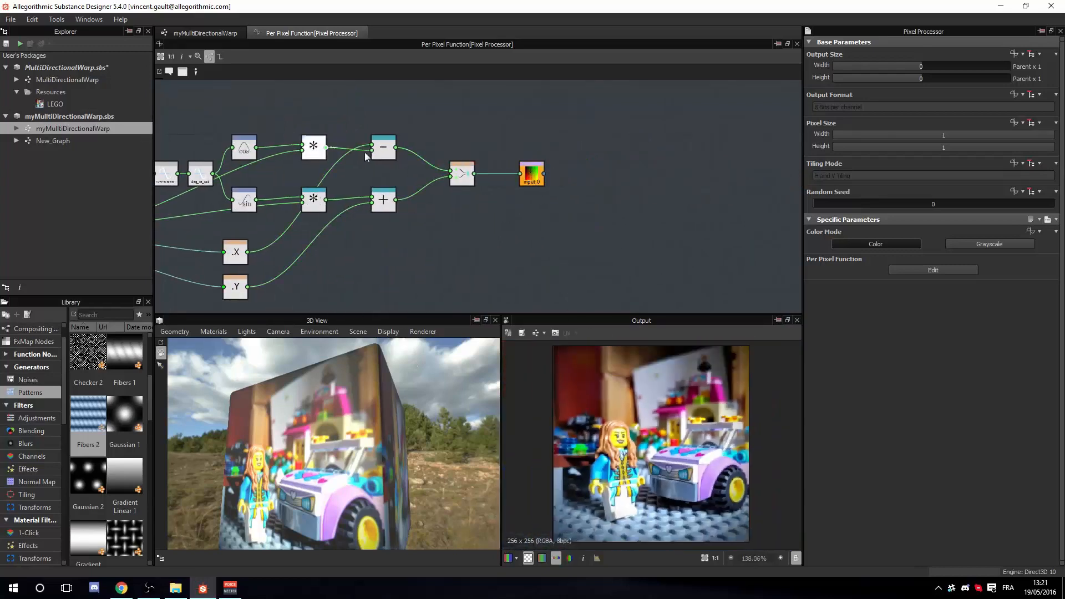
pyautogui.click(532, 178)
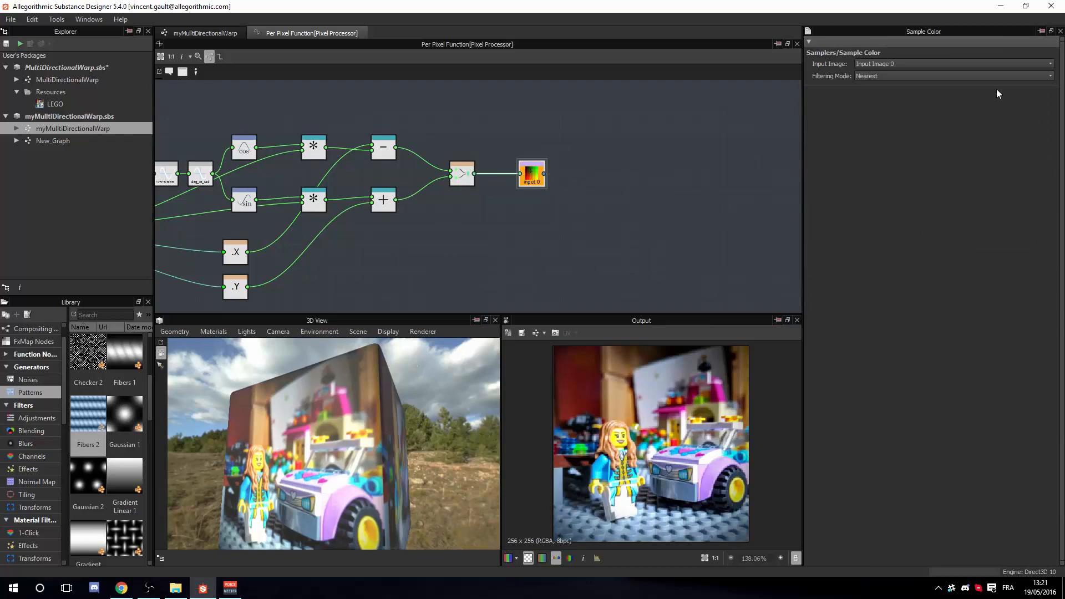
pyautogui.click(960, 75)
pyautogui.click(896, 92)
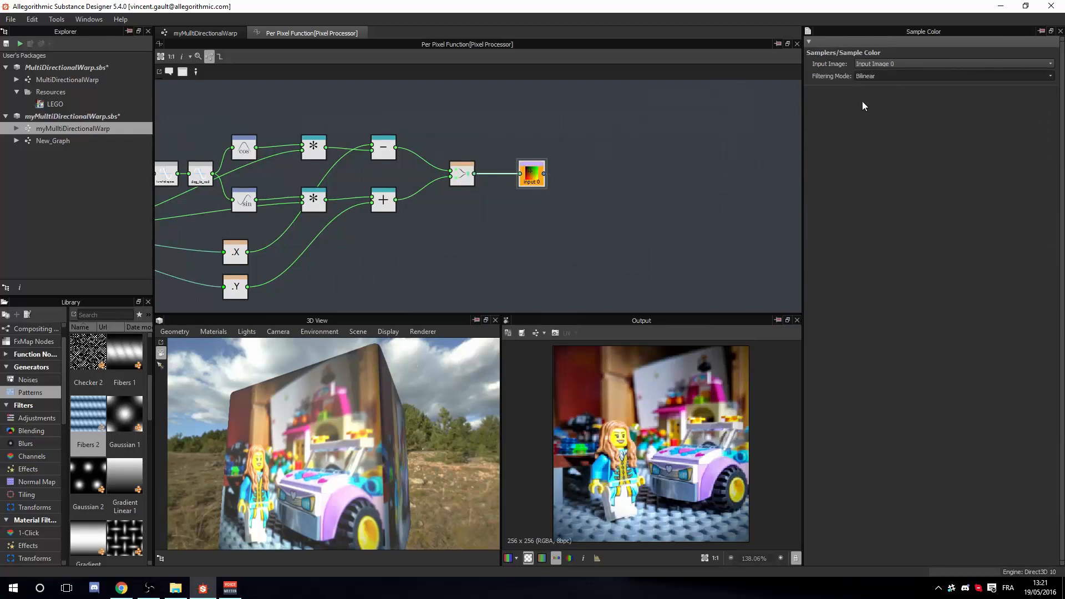
# Review the whole per pixel function and its output image, then reopen New_Graph to check the Base Color result
pyautogui.moveTo(415, 147); pyautogui.dragTo(590, 137, button='middle')
pyautogui.scroll(4, 626, 145)
pyautogui.scroll(-6, 624, 145)
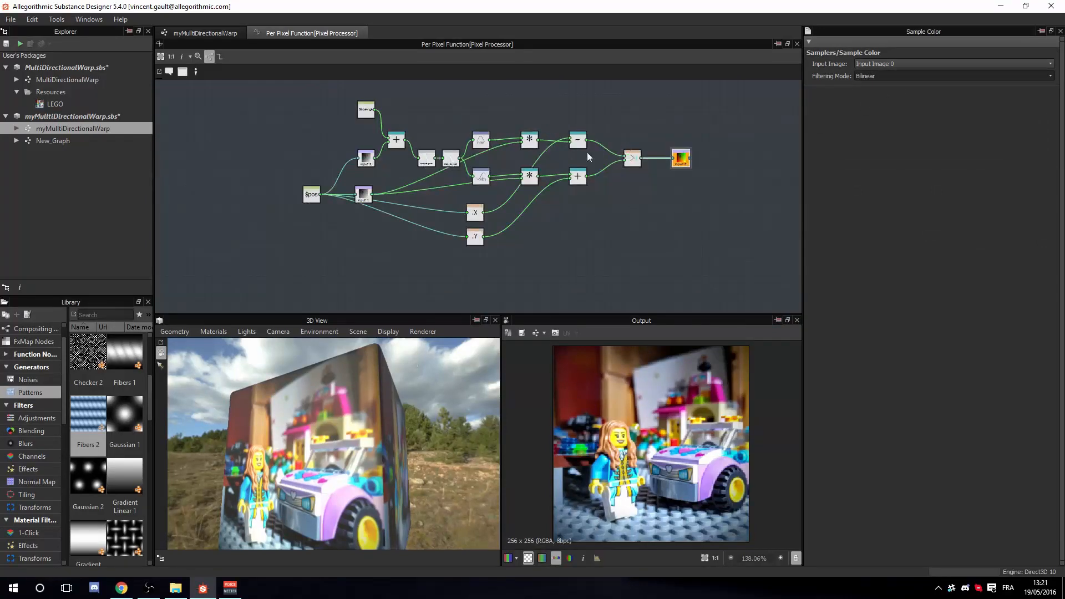
pyautogui.moveTo(417, 133); pyautogui.dragTo(415, 138, button='middle')
pyautogui.scroll(5, 650, 422)
pyautogui.scroll(-5, 650, 422)
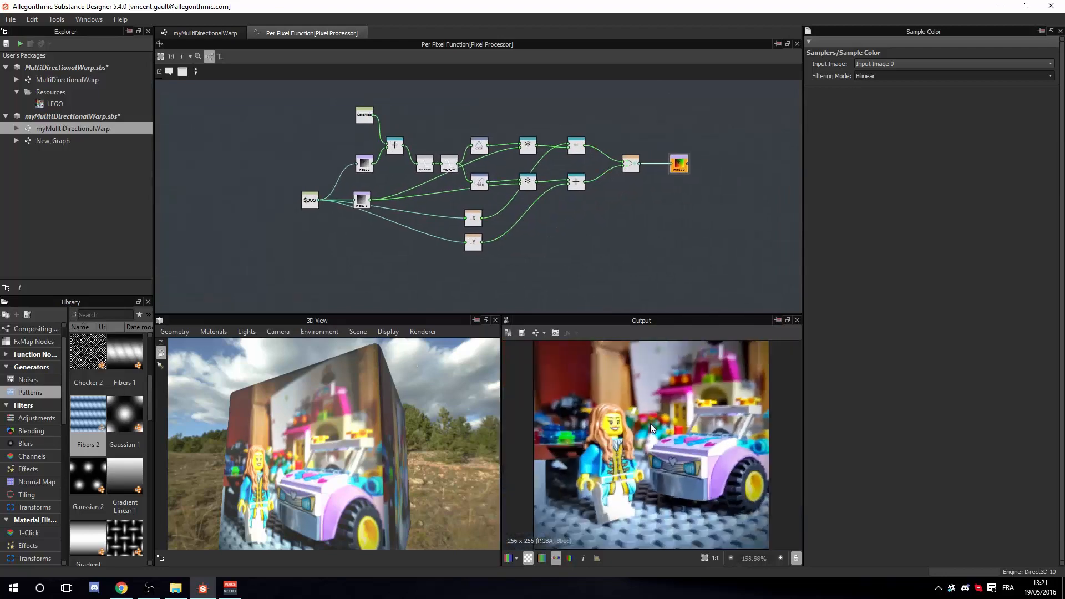
pyautogui.doubleClick(81, 141)
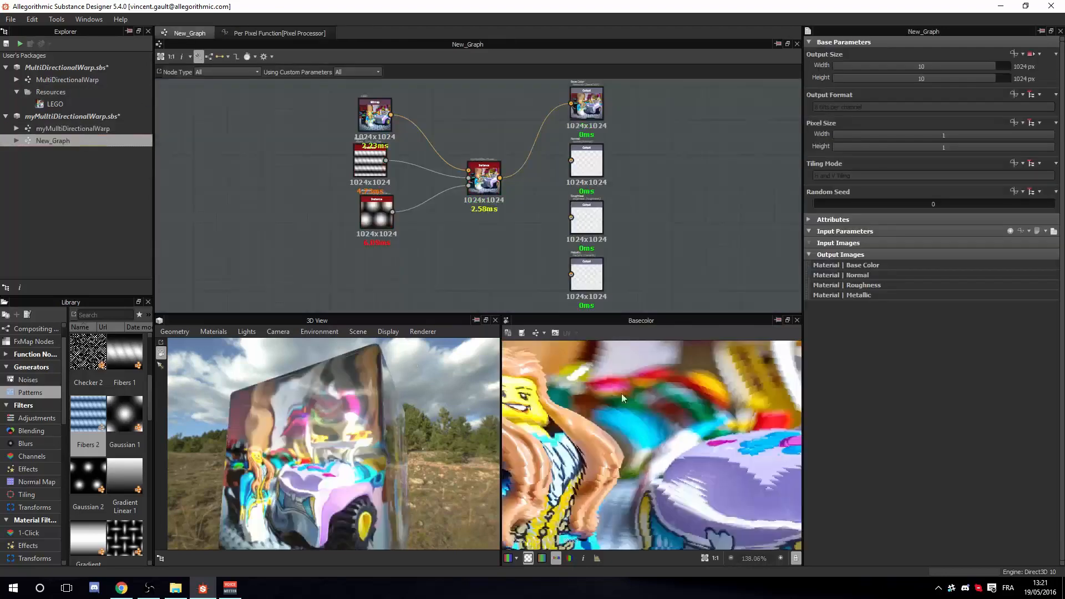
# In the myMulltiDirectionalWarp Pixel Processor's per pixel function, set the Sample Gray nodes for Input Image 2 and Input Image 1 to Bilinear filtering
pyautogui.scroll(-3, 644, 408)
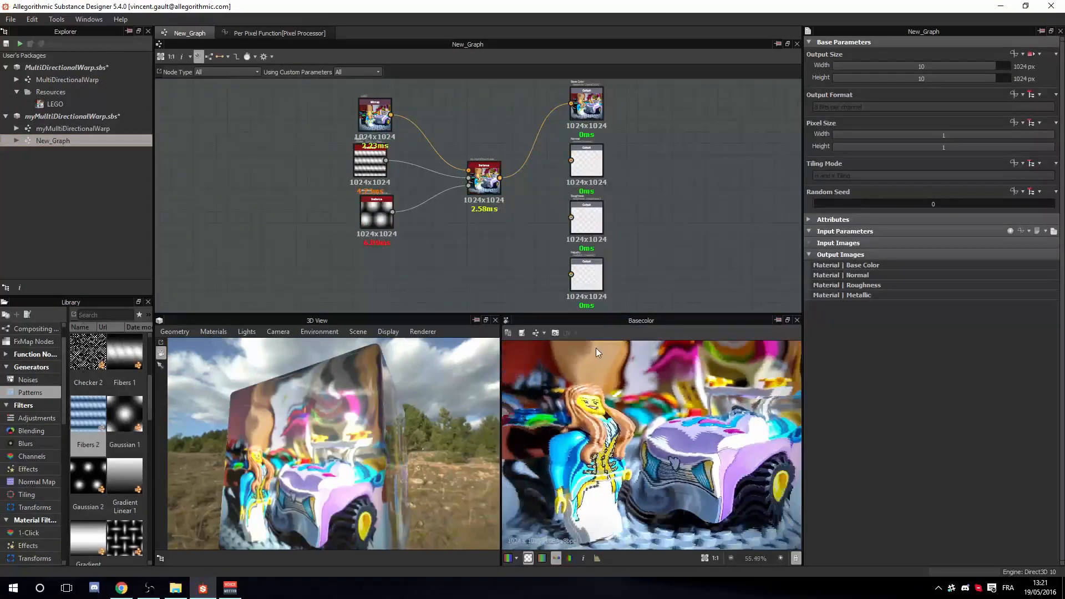
pyautogui.doubleClick(63, 127)
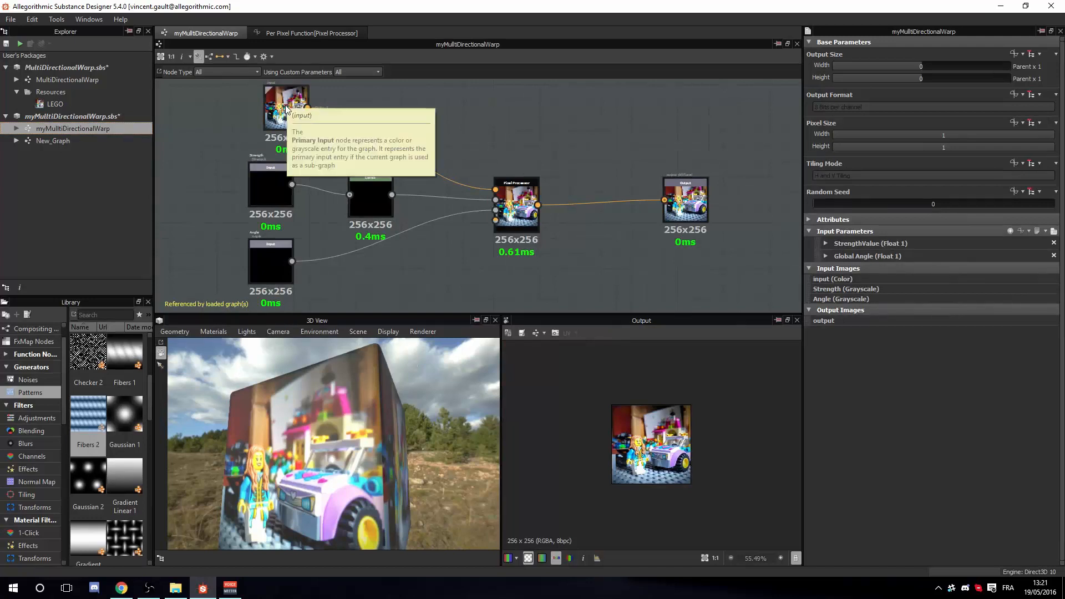
pyautogui.click(516, 206)
pyautogui.click(933, 270)
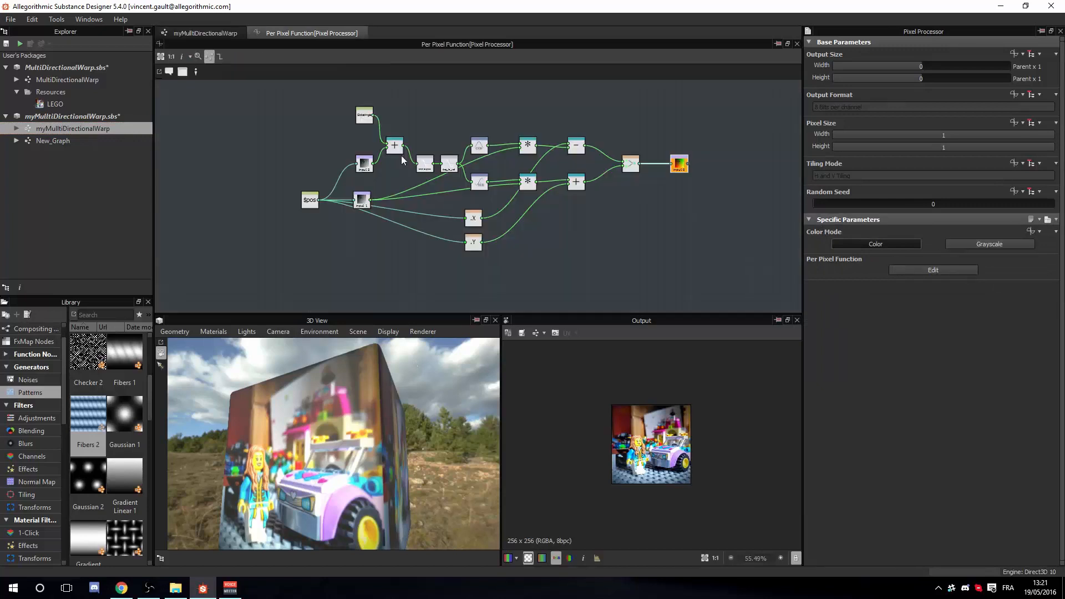
pyautogui.click(365, 164)
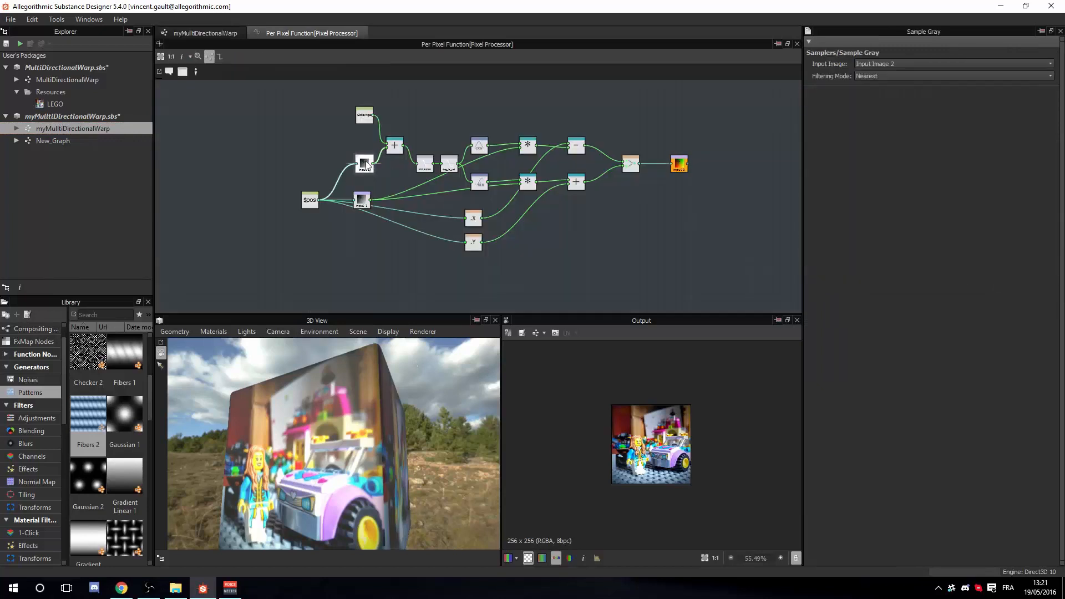
pyautogui.click(918, 76)
pyautogui.click(837, 110)
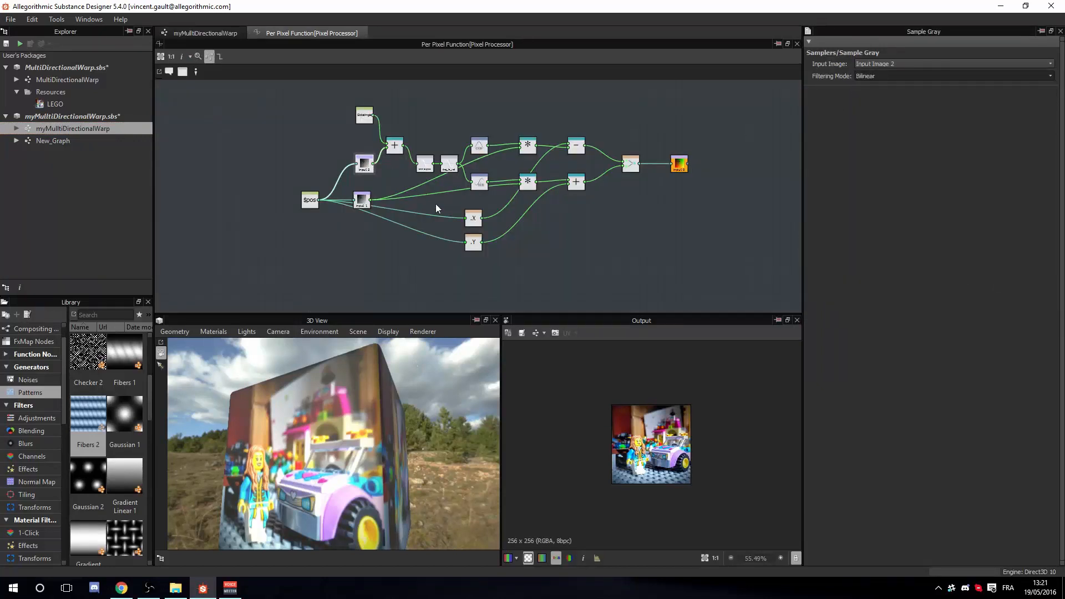
pyautogui.click(362, 199)
pyautogui.click(930, 76)
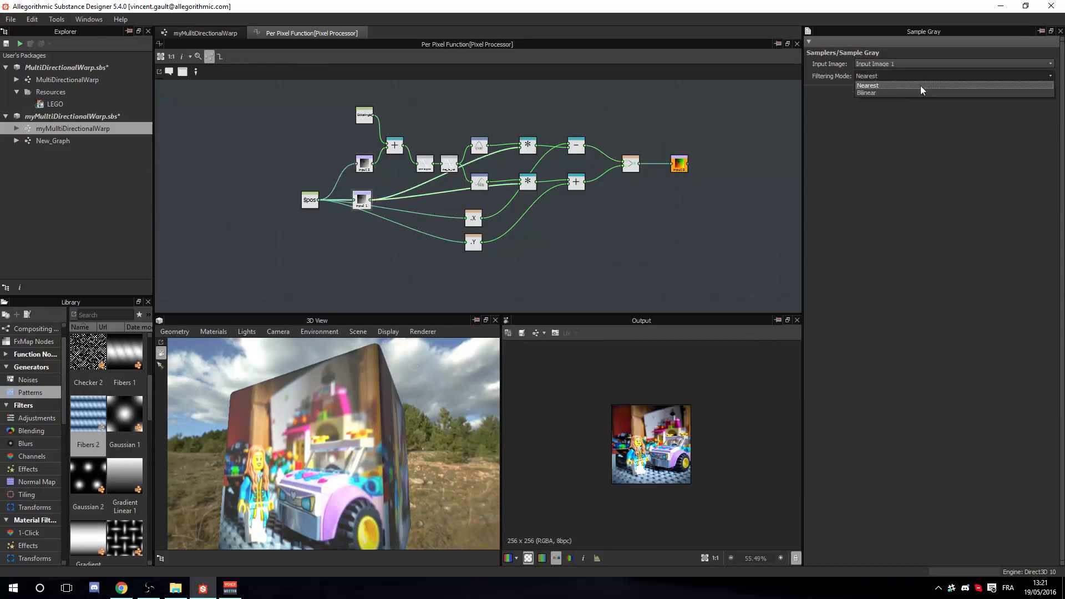
pyautogui.click(910, 95)
# Check the function's output image up close, then reopen New_Graph and examine the Base Color result in the 2D view
pyautogui.scroll(4, 668, 442)
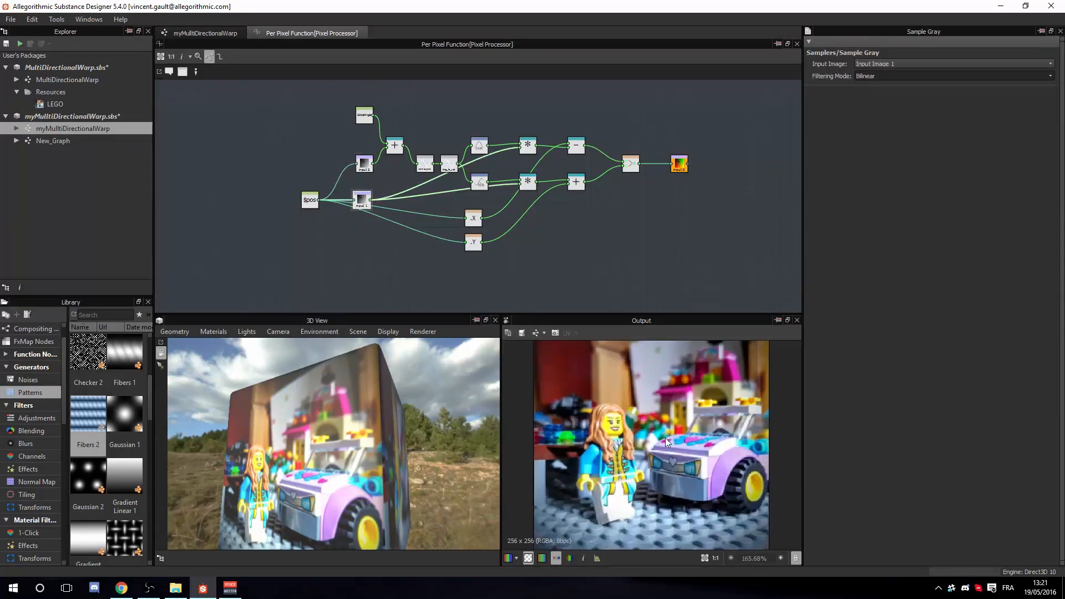
pyautogui.scroll(-3, 668, 441)
pyautogui.doubleClick(84, 141)
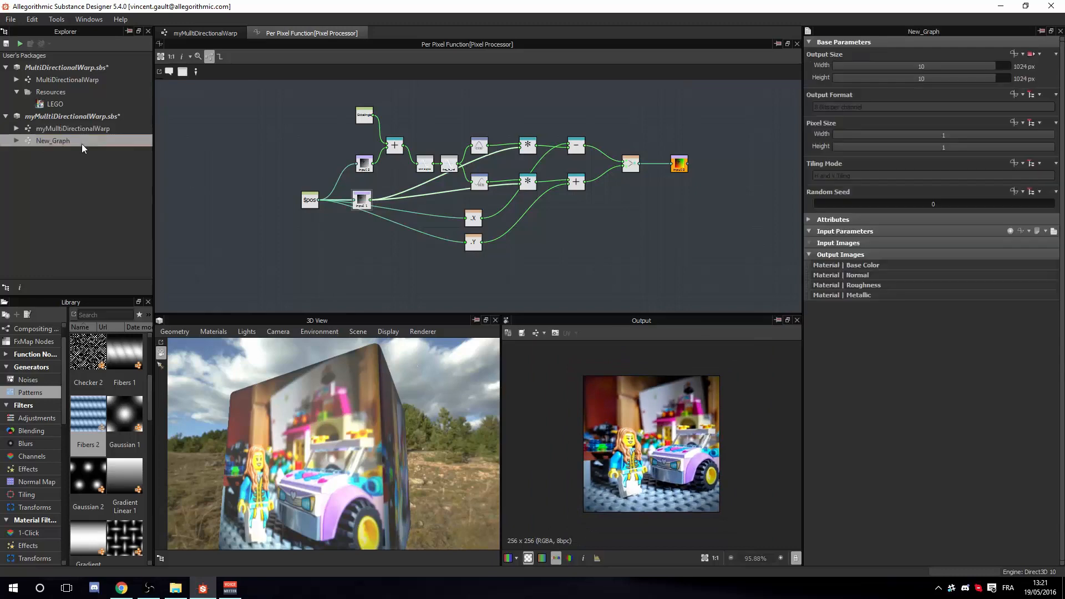
pyautogui.scroll(1, 626, 415)
pyautogui.scroll(-2, 625, 414)
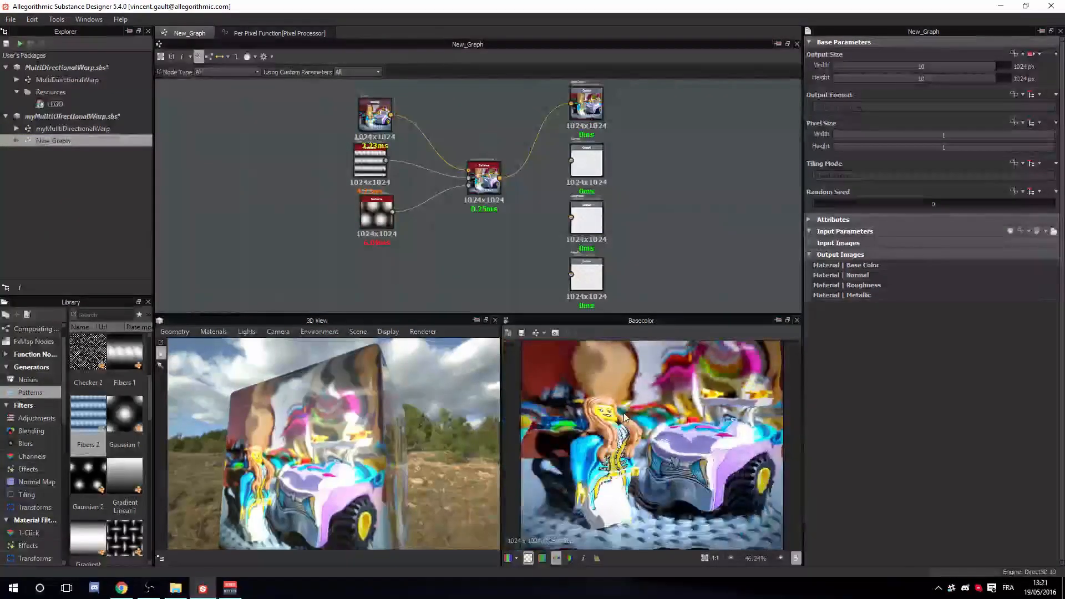
pyautogui.scroll(2, 614, 413)
pyautogui.scroll(-3, 615, 413)
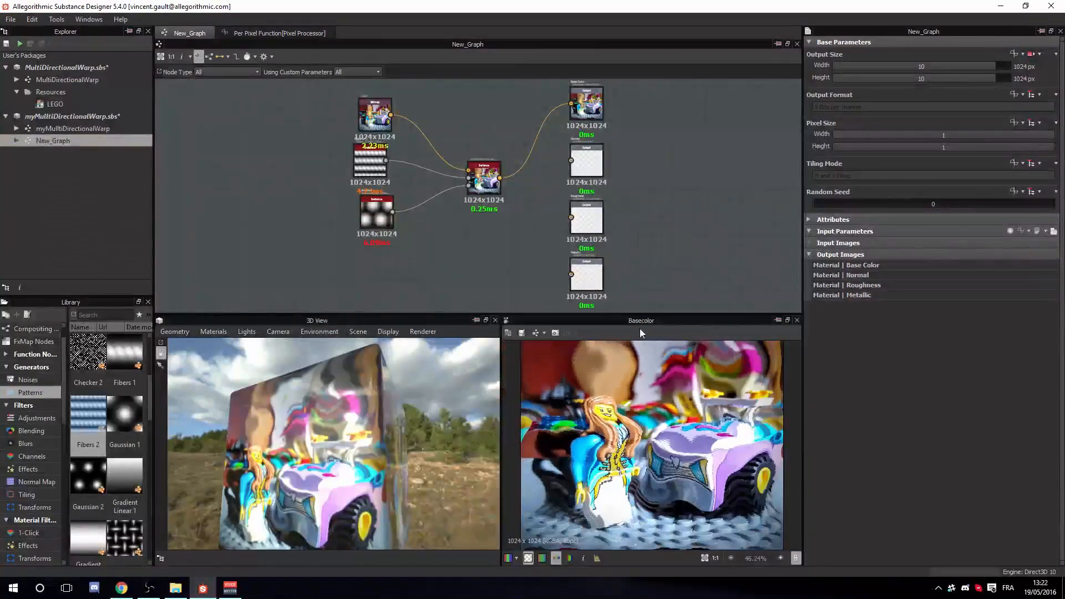
pyautogui.moveTo(673, 178); pyautogui.dragTo(661, 195, button='middle')
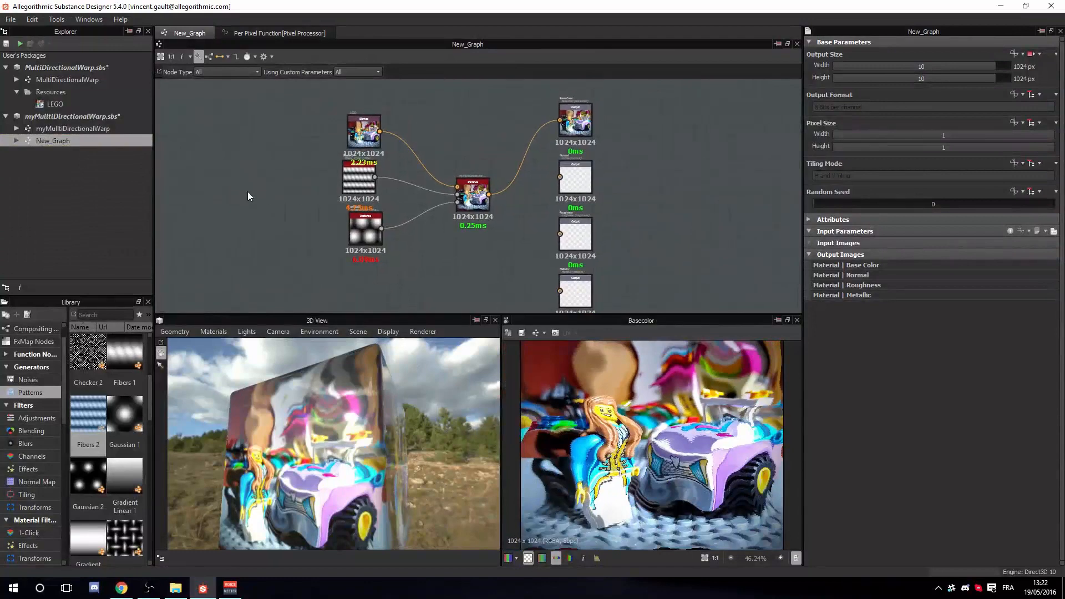
# Compare the LEGO bitmap, the Fibers 2 and Alveolus inputs and the warp instance's result in the 2D view
pyautogui.scroll(2, 474, 186)
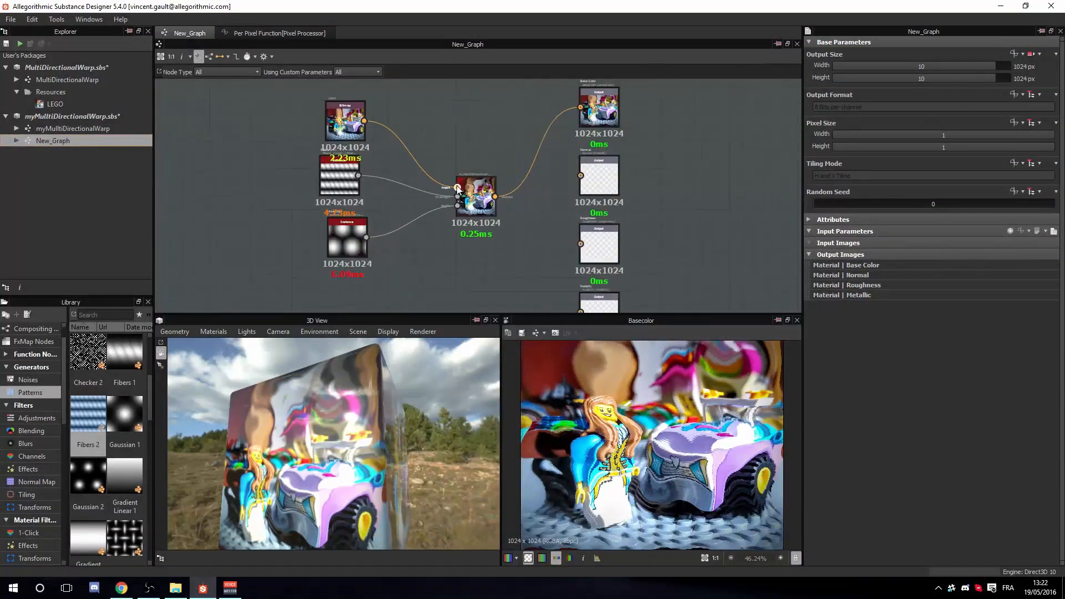
pyautogui.click(324, 92)
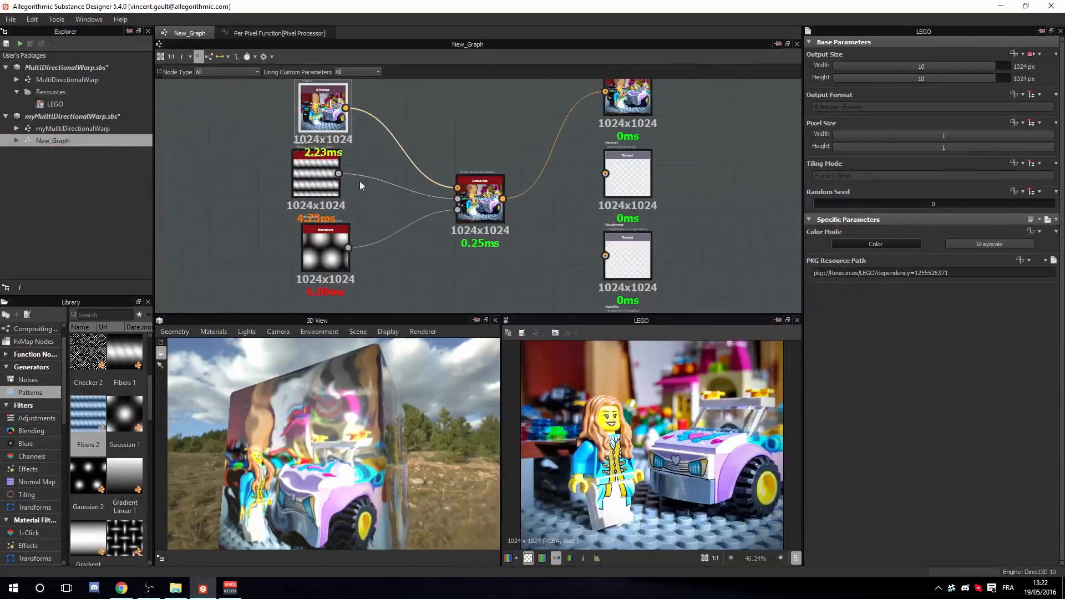
pyautogui.click(320, 177)
pyautogui.click(481, 197)
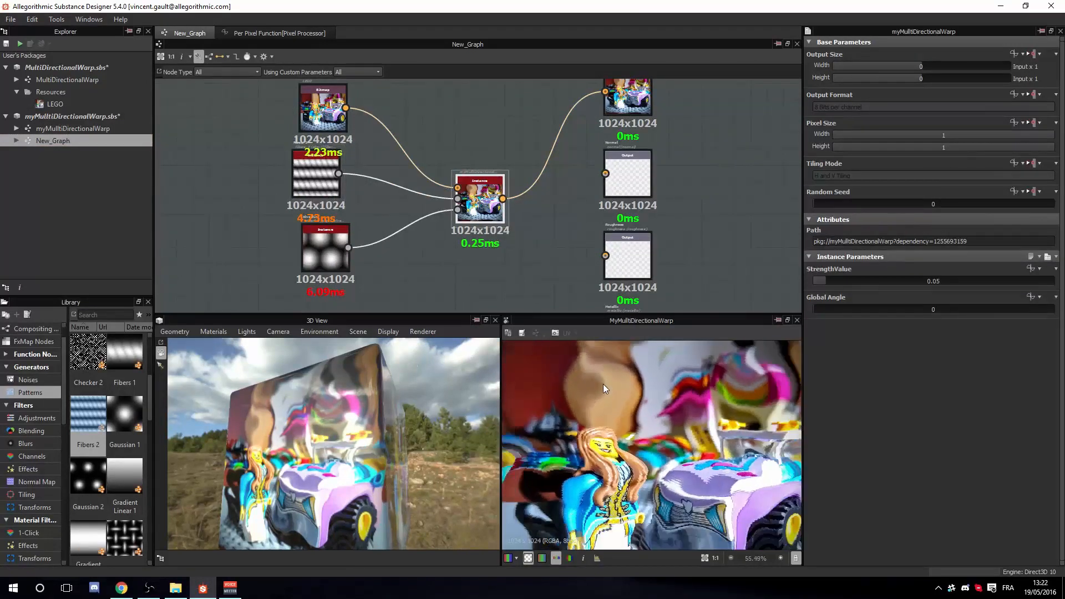
pyautogui.click(330, 262)
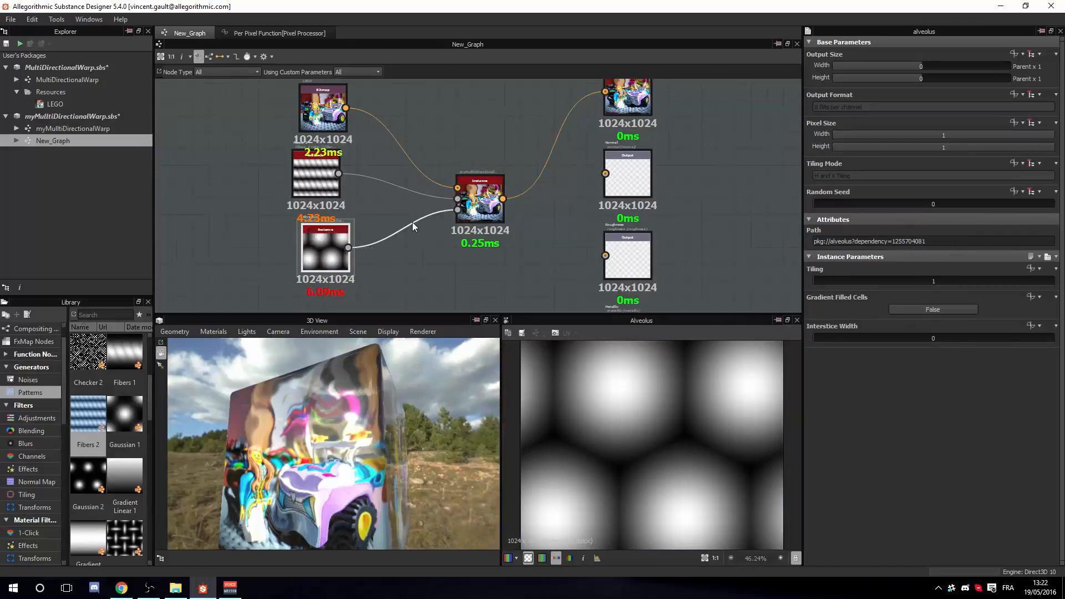
pyautogui.click(461, 212)
pyautogui.scroll(-3, 523, 221)
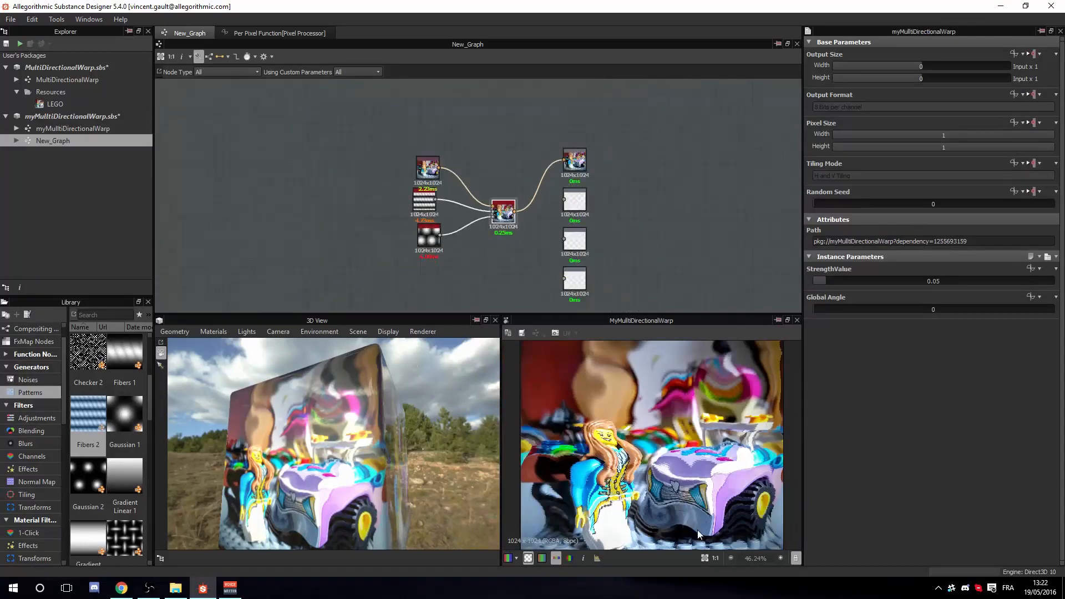
pyautogui.click(704, 558)
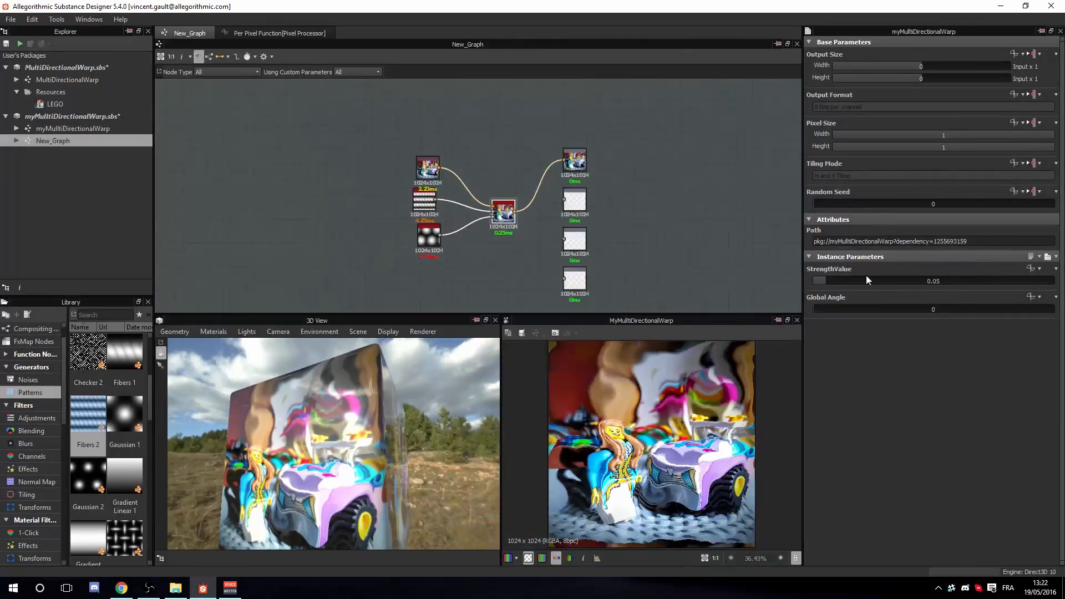
# Set the warp instance's StrengthValue to 0.38 and its Global Angle to 0.48, checking the distortion in the 2D view
pyautogui.moveTo(827, 277); pyautogui.dragTo(936, 286)
pyautogui.scroll(5, 688, 372)
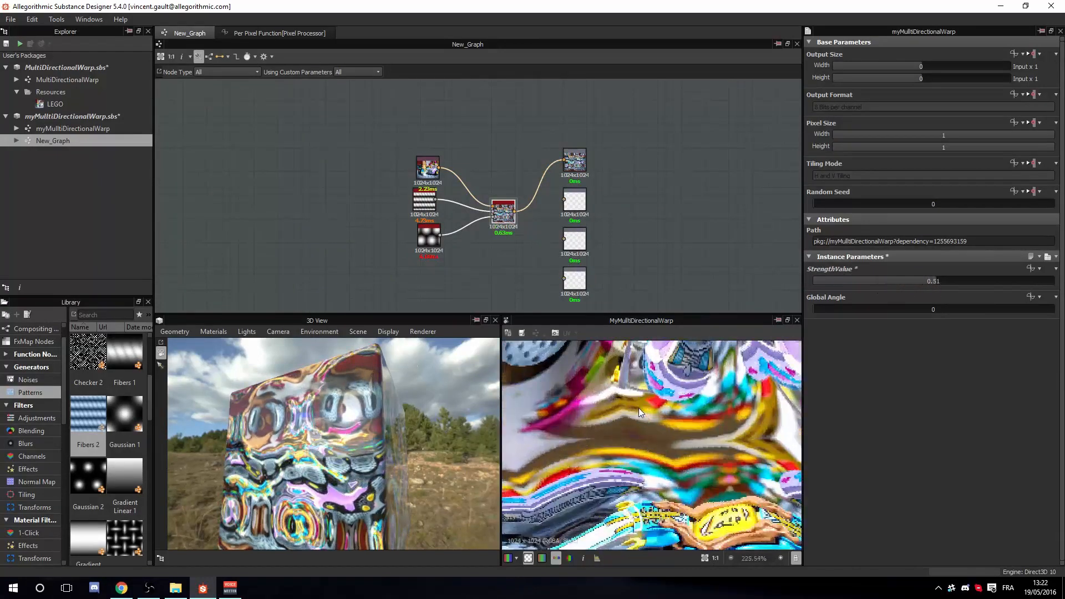
pyautogui.scroll(-2, 638, 408)
pyautogui.moveTo(945, 282); pyautogui.dragTo(904, 286)
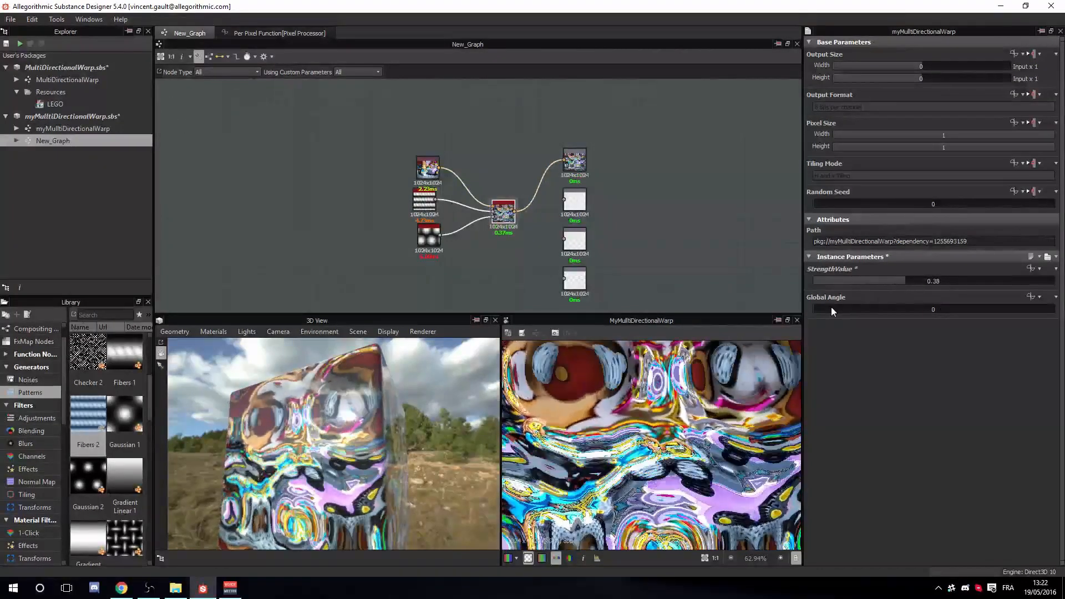
pyautogui.moveTo(830, 308); pyautogui.dragTo(928, 310)
pyautogui.scroll(-2, 677, 438)
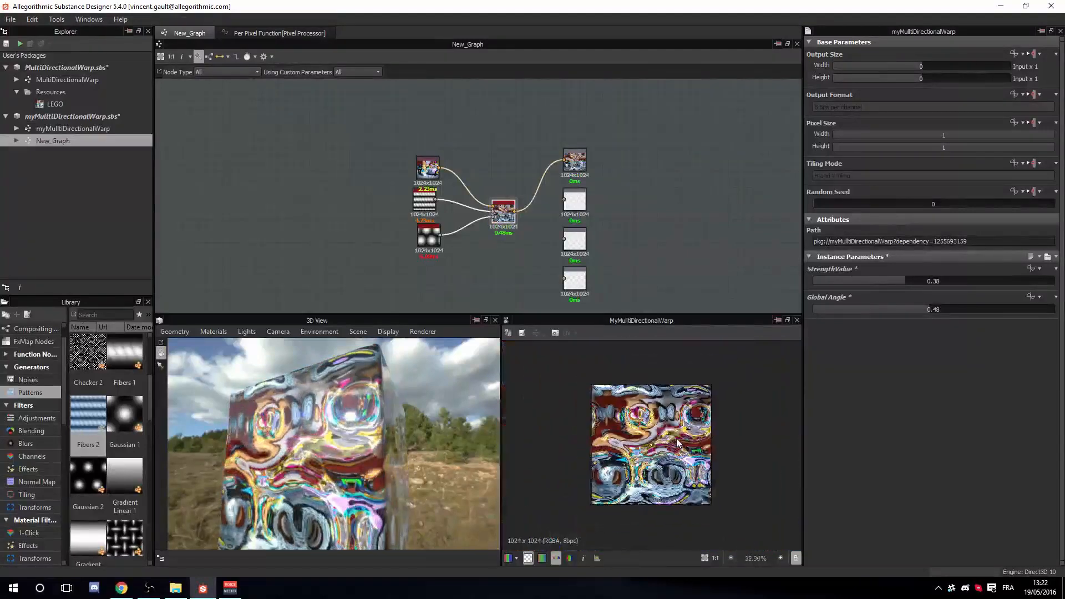
# Move the Fibers 2 and Alveolus nodes down, add a Checker 2 pattern and connect it to the warp instance's Strength input
pyautogui.moveTo(401, 199); pyautogui.dragTo(434, 263)
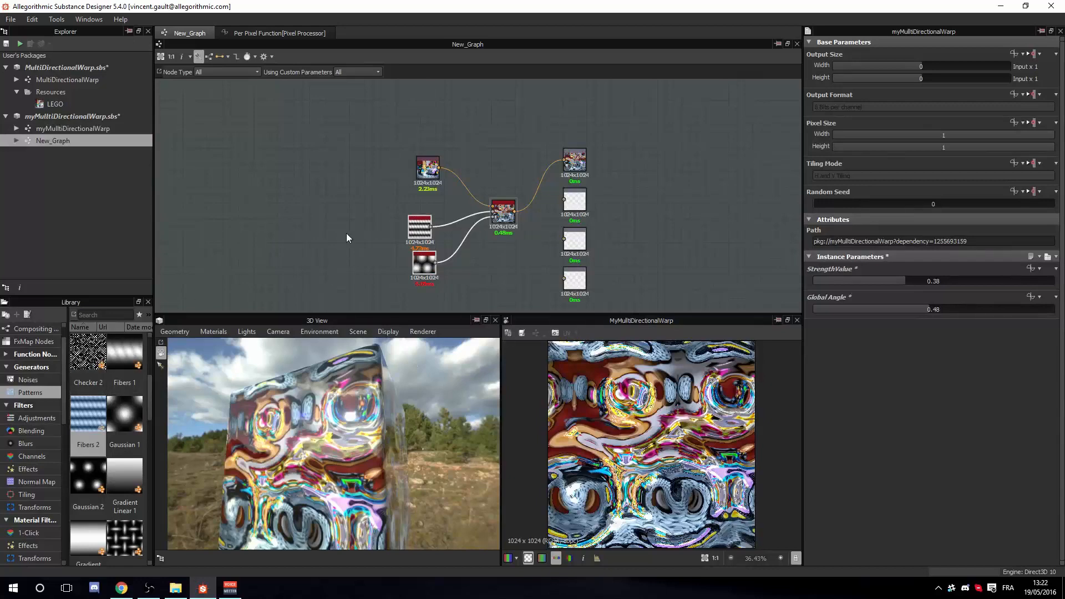
pyautogui.moveTo(88, 351); pyautogui.dragTo(492, 213)
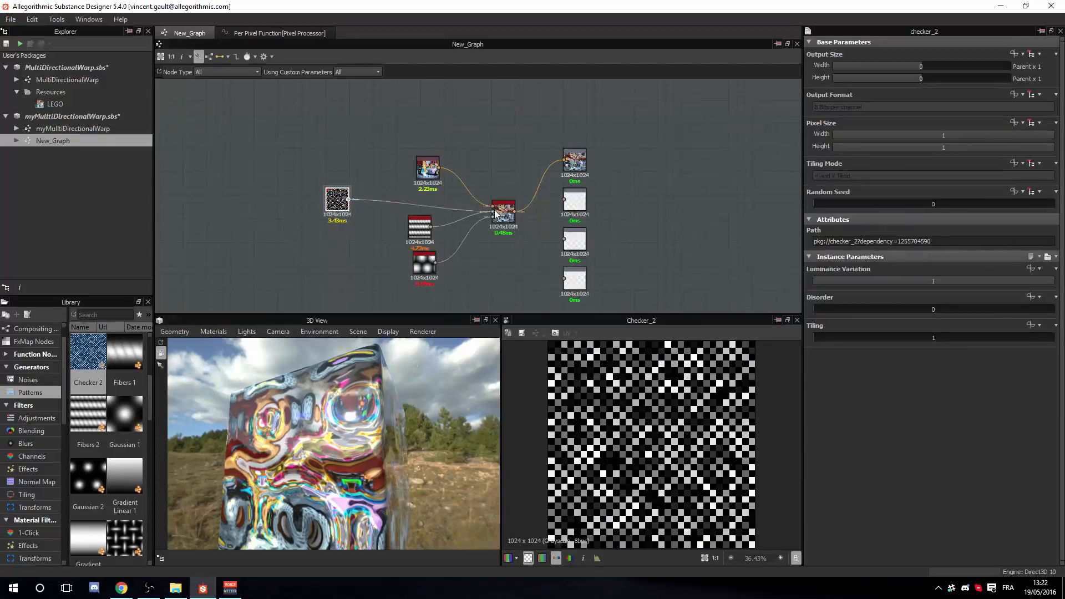
pyautogui.moveTo(323, 390); pyautogui.dragTo(345, 416)
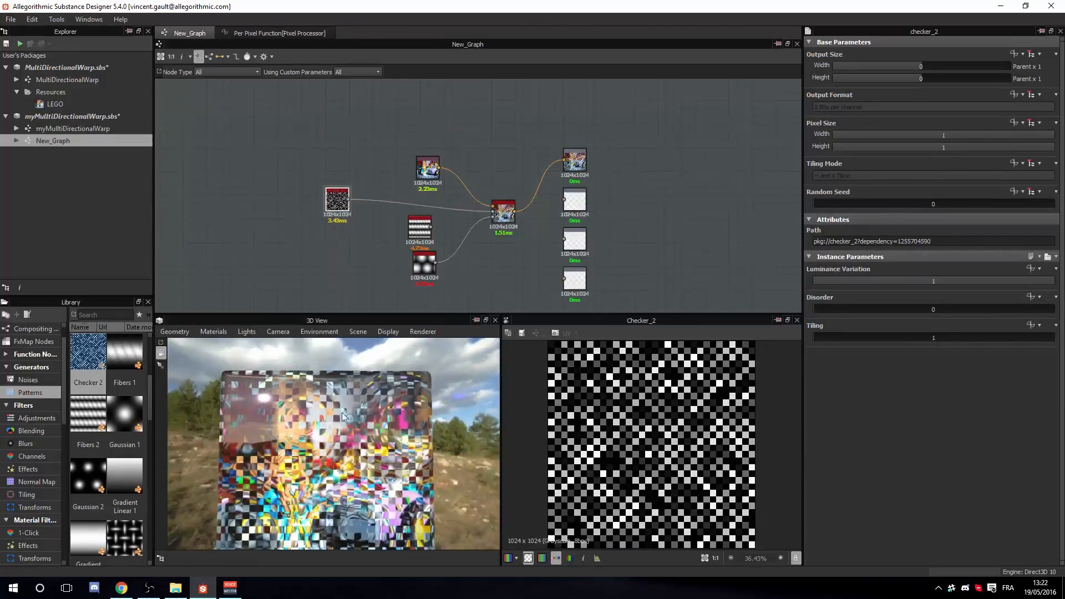
# Connect Checker 2 to the warp instance's Angle input and reconnect Fibers 2 to its Strength input
pyautogui.moveTo(350, 200); pyautogui.dragTo(492, 216)
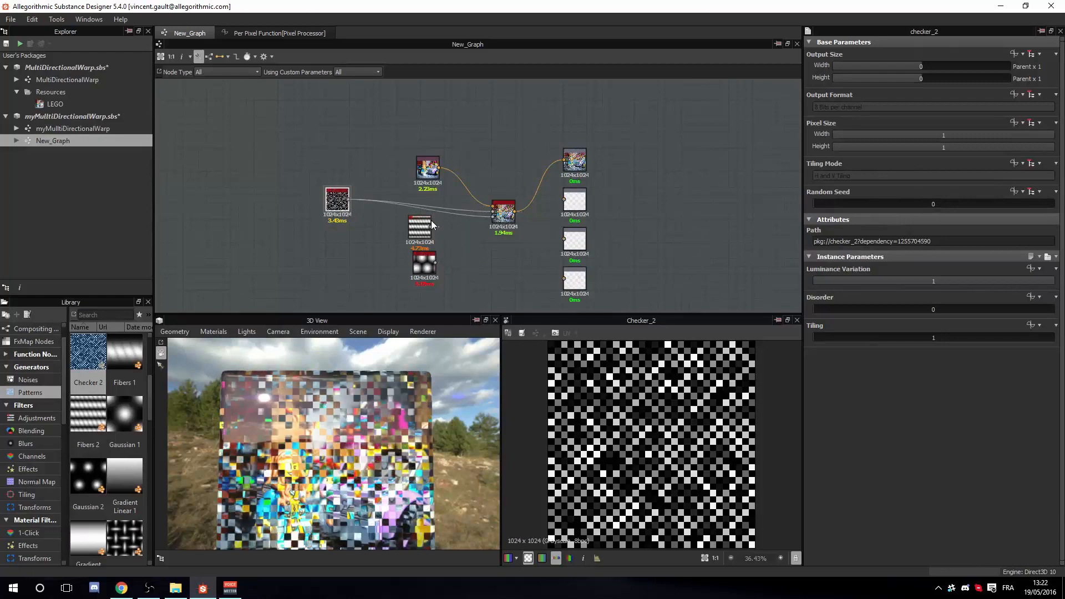
pyautogui.moveTo(431, 228); pyautogui.dragTo(493, 213)
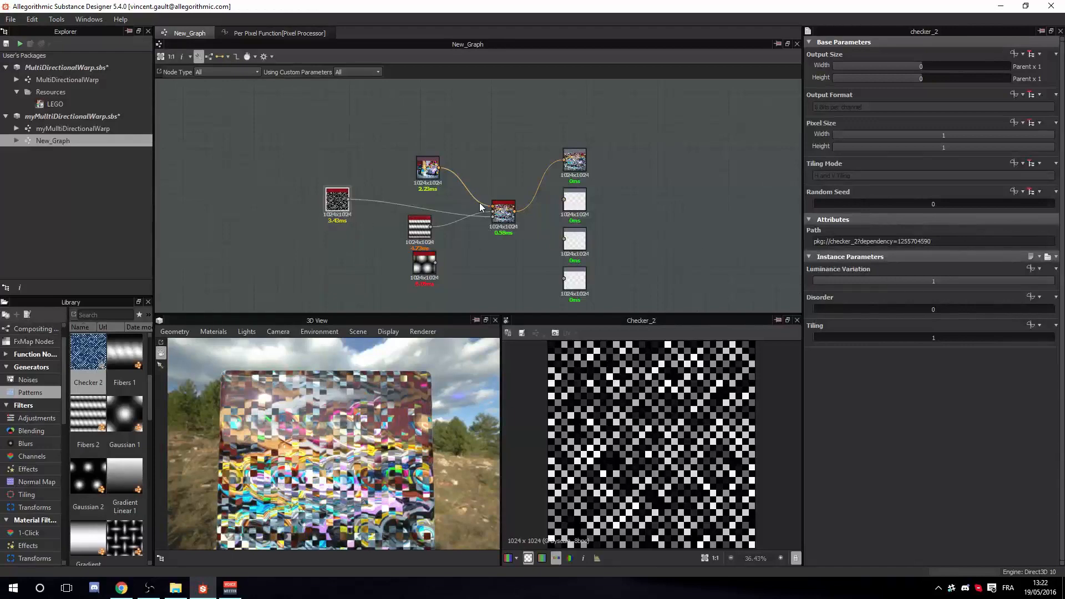
# Adjust the warp instance's StrengthValue, and select the Fibers 2 node that feeds its Strength input
pyautogui.click(503, 215)
pyautogui.moveTo(905, 280); pyautogui.dragTo(845, 311)
pyautogui.moveTo(433, 220); pyautogui.dragTo(443, 188, button='middle')
pyautogui.click(440, 194)
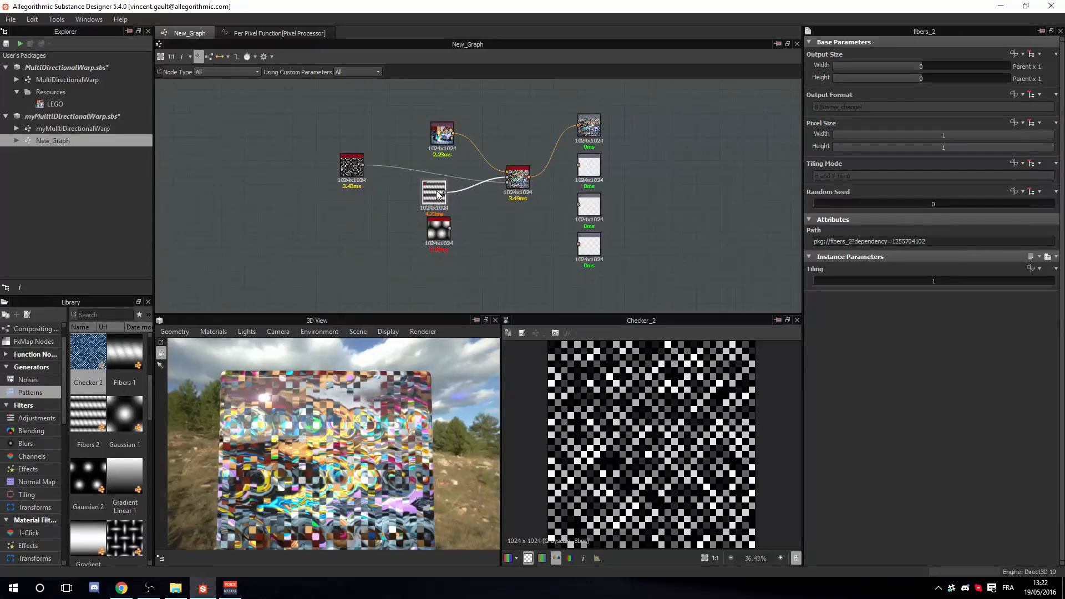